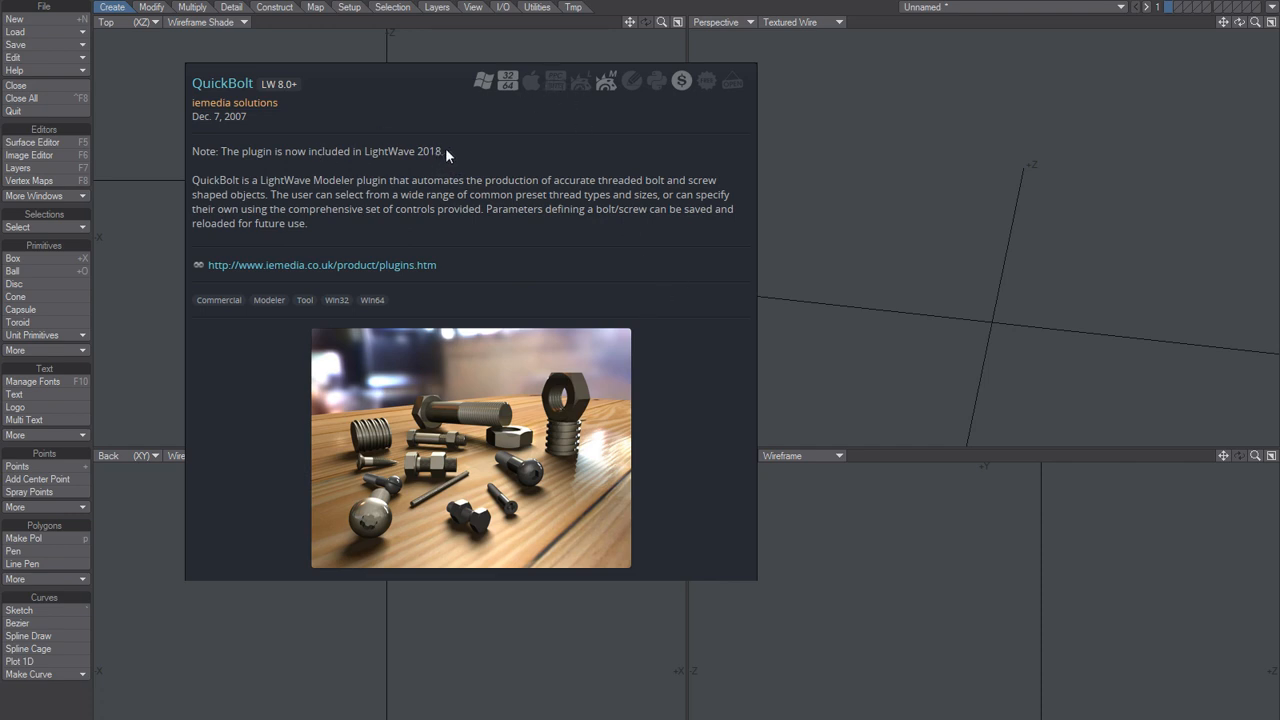
Step: Search the menu configuration's command list for "bolt" and select the QuickBolt command
{"action": "left_click", "coordinate": [370, 666]}
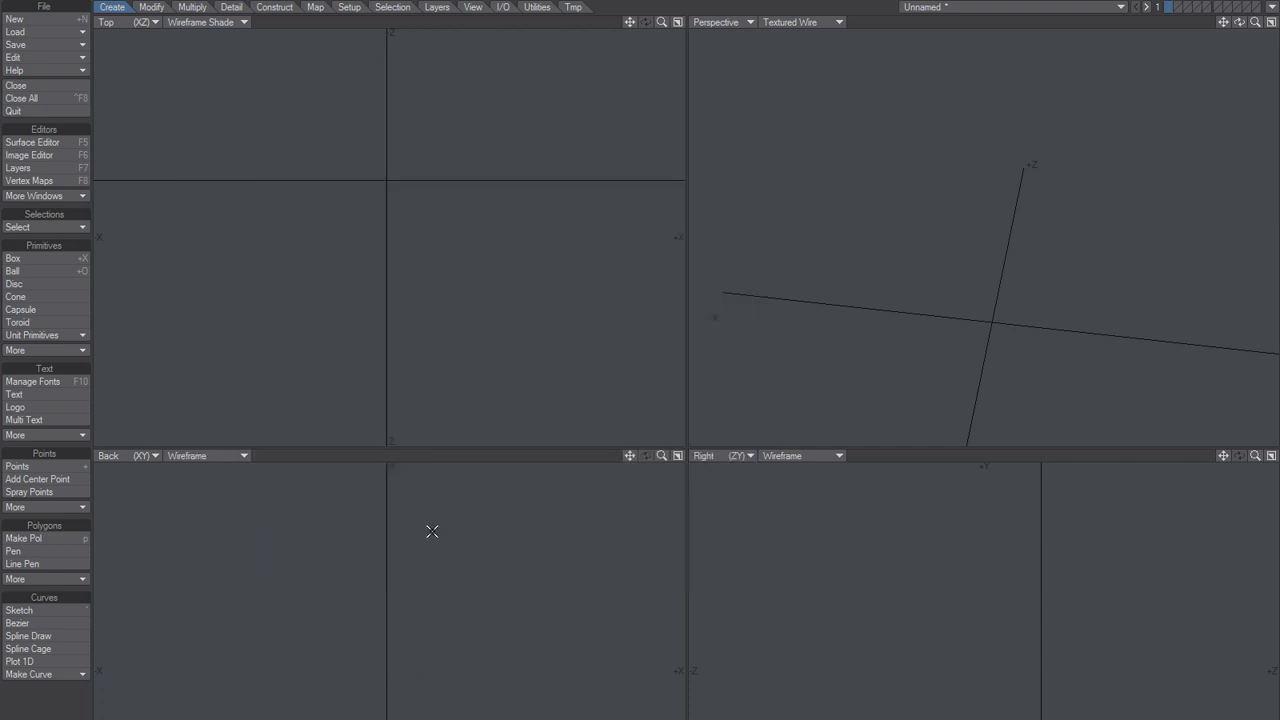
{"action": "key", "text": "alt+F10"}
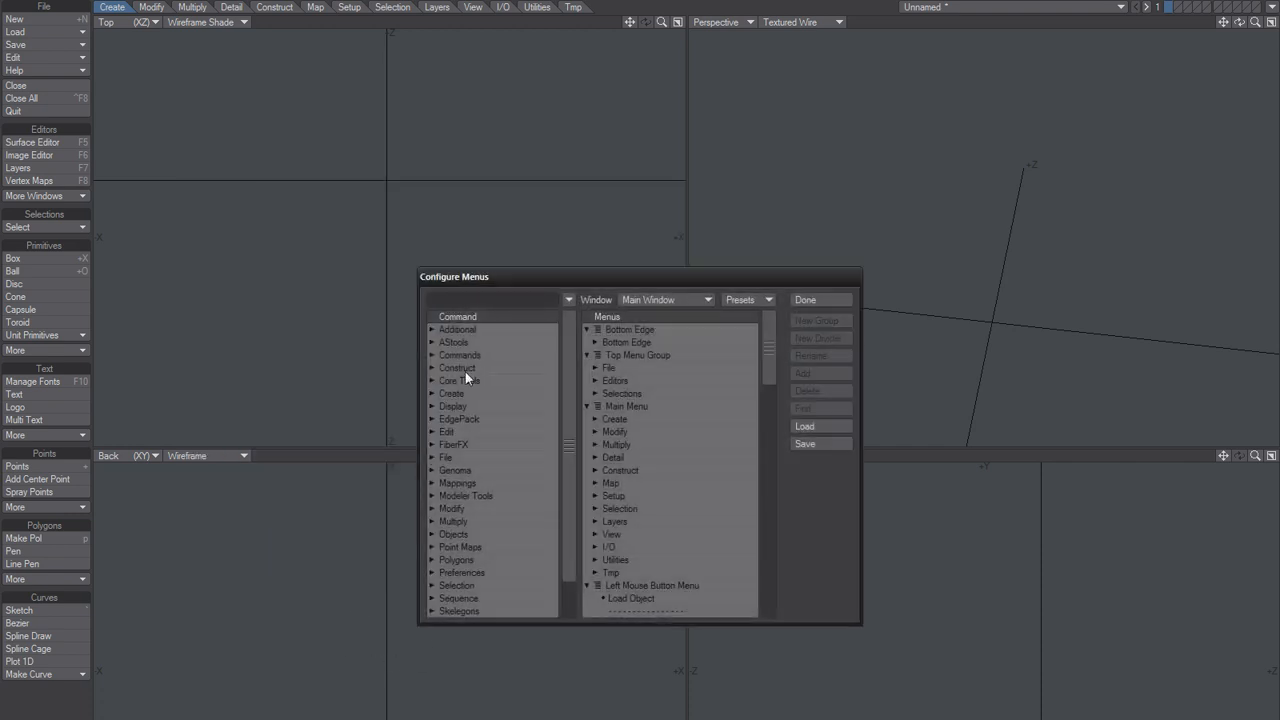
{"action": "left_click", "coordinate": [483, 297]}
{"action": "type", "text": "blt"}
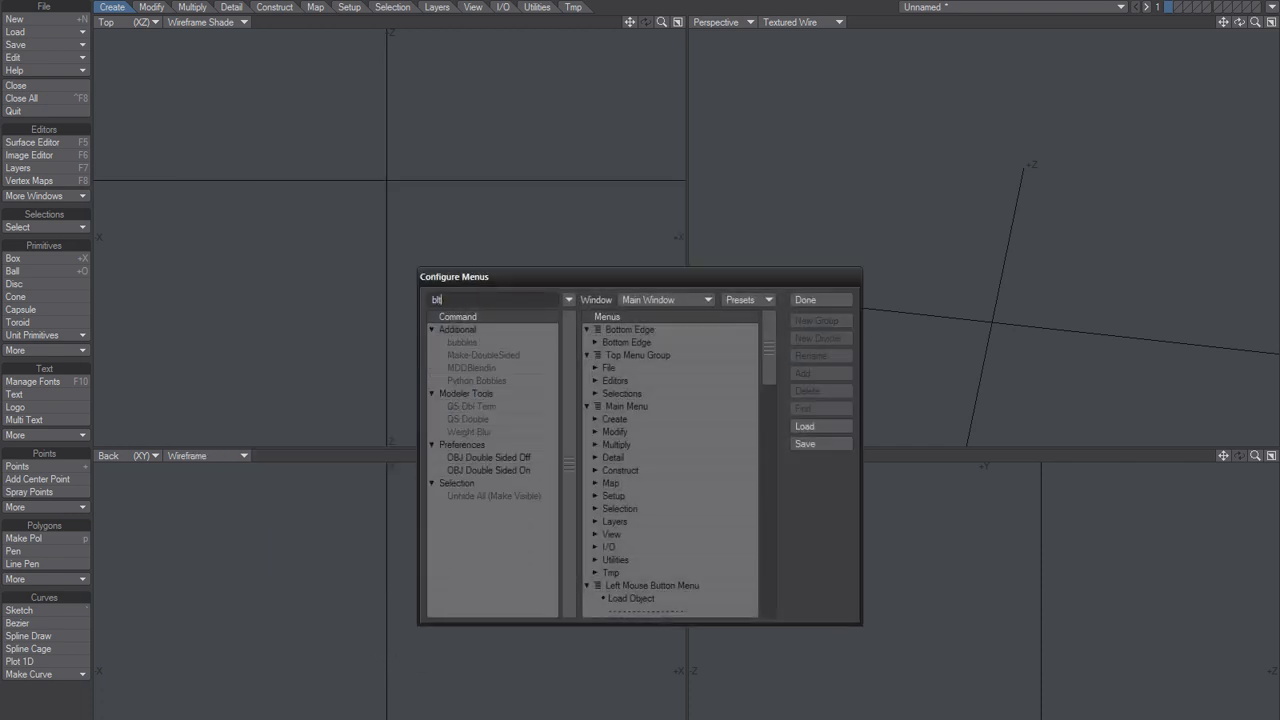
{"action": "key", "text": "BackSpace"}
{"action": "key", "text": "BackSpace"}
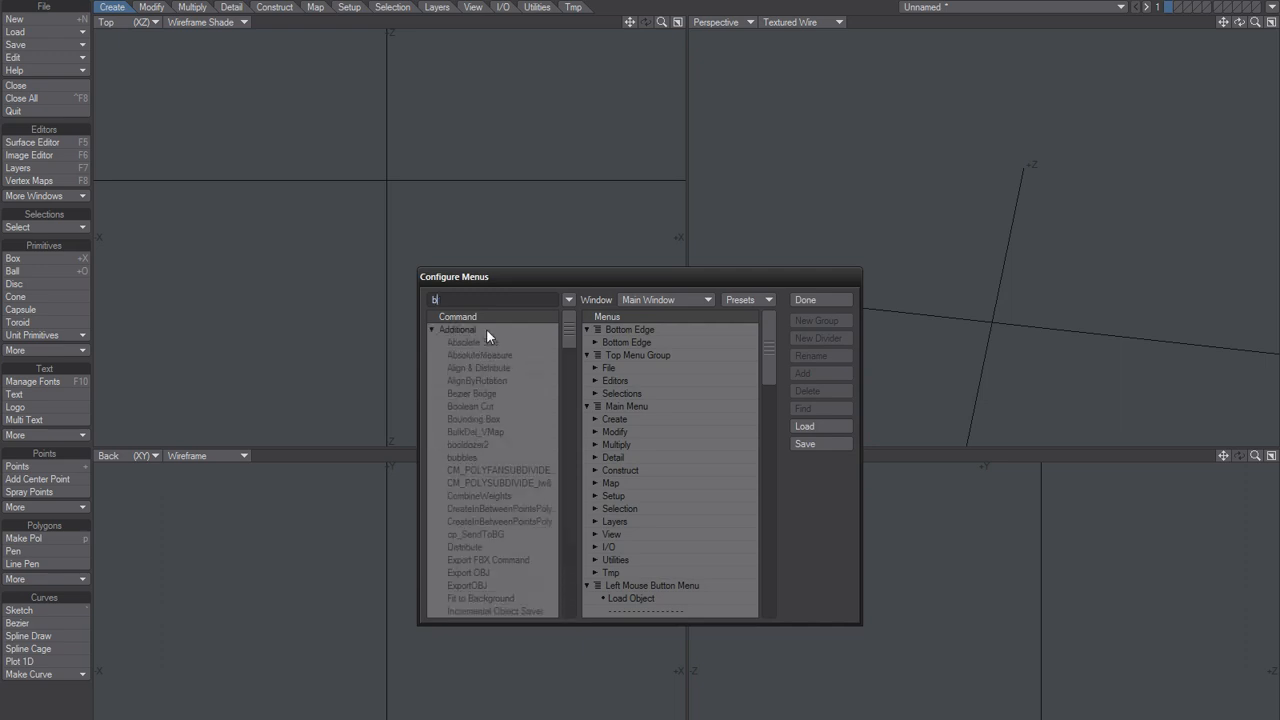
{"action": "type", "text": "olt"}
{"action": "left_click", "coordinate": [475, 342]}
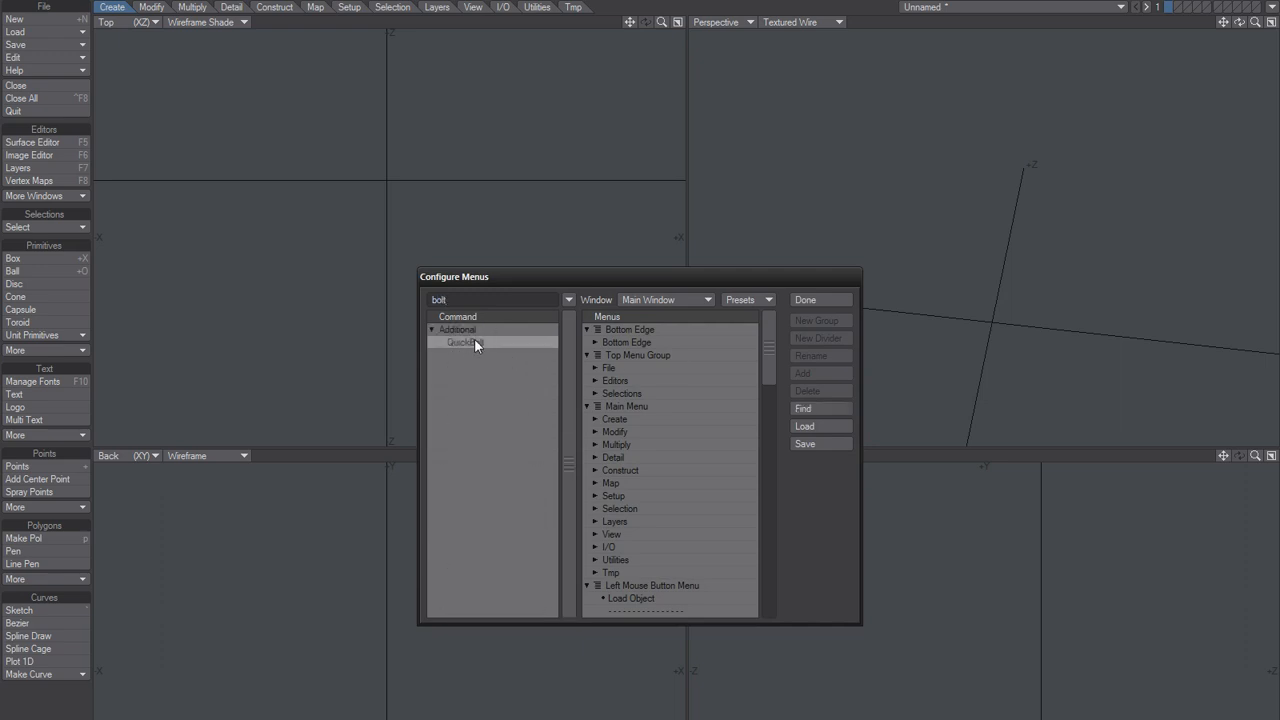
Step: Locate the QuickBolt entries in the main window's menu layout and close the menu configuration
{"action": "left_click", "coordinate": [806, 408]}
{"action": "left_click", "coordinate": [806, 408]}
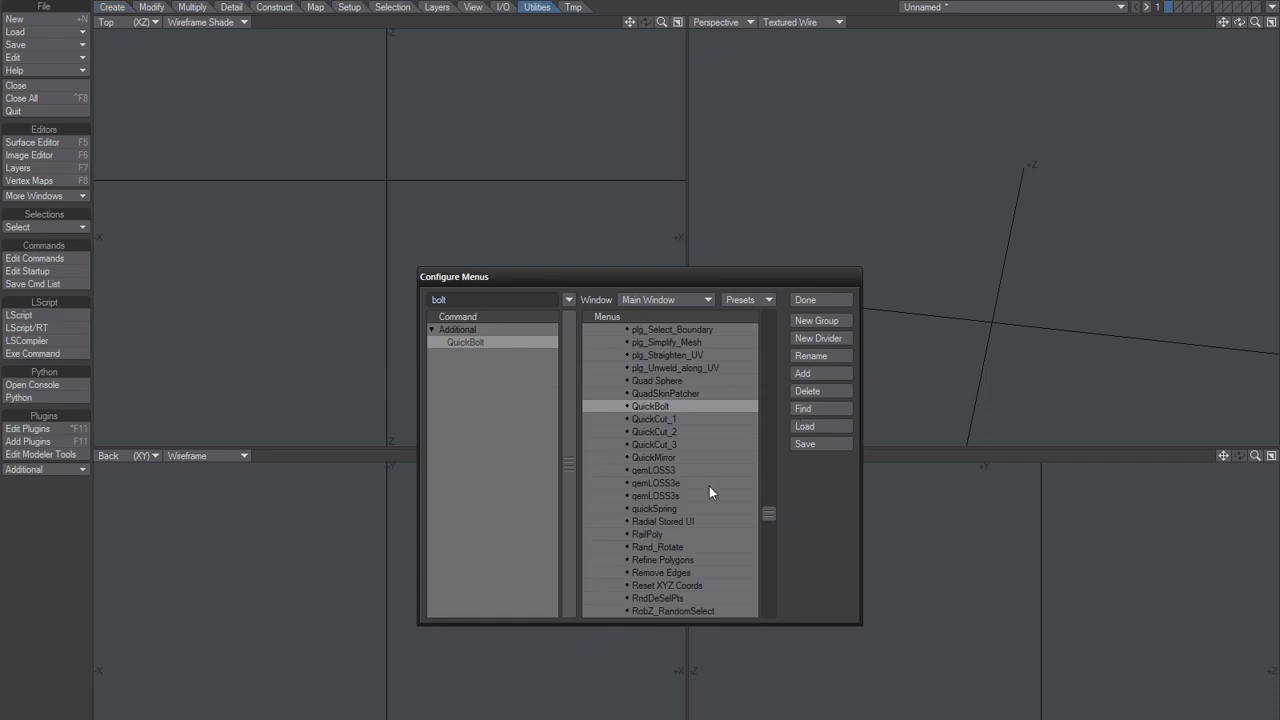
{"action": "left_click", "coordinate": [810, 410]}
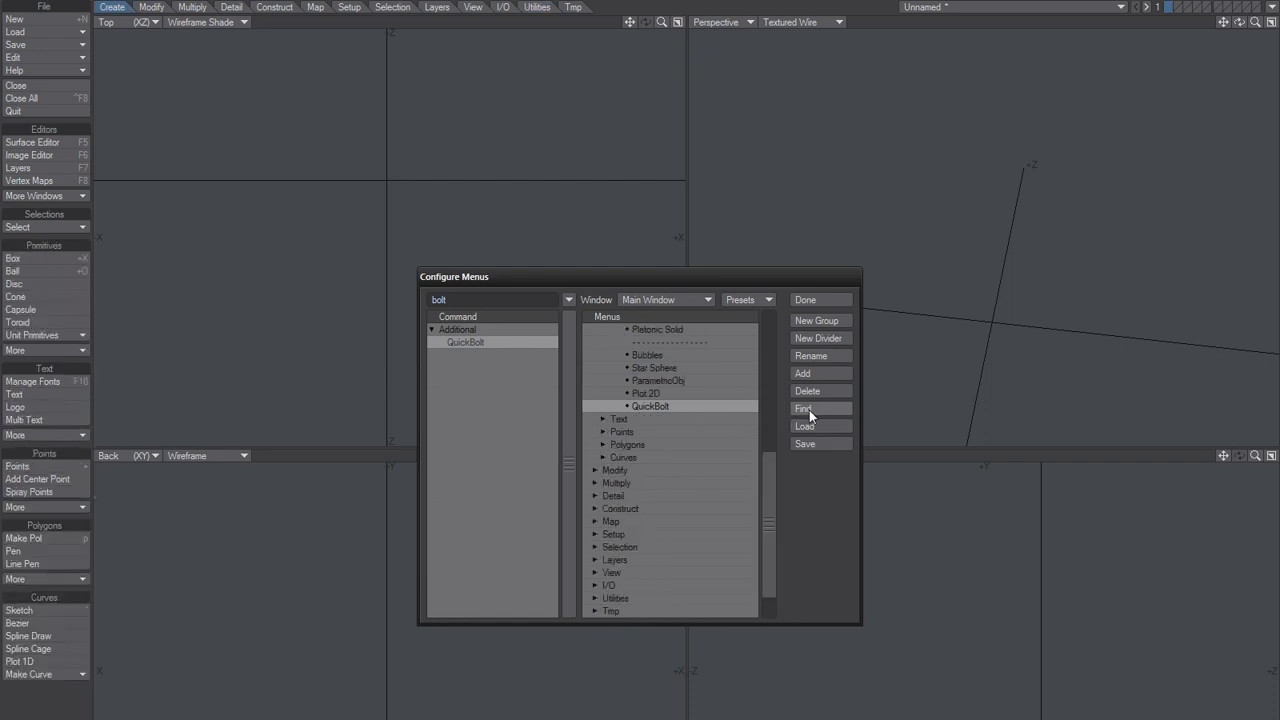
{"action": "left_click_drag", "start_coordinate": [773, 496], "coordinate": [754, 453]}
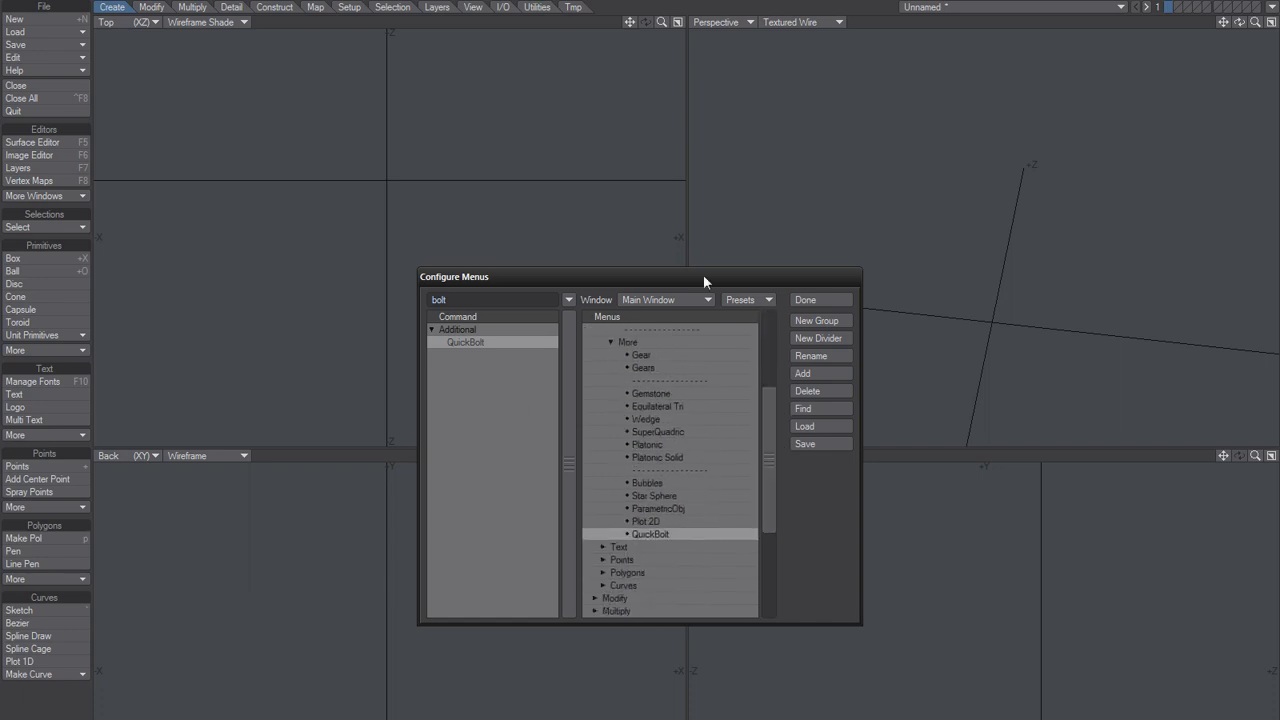
{"action": "left_click", "coordinate": [805, 300]}
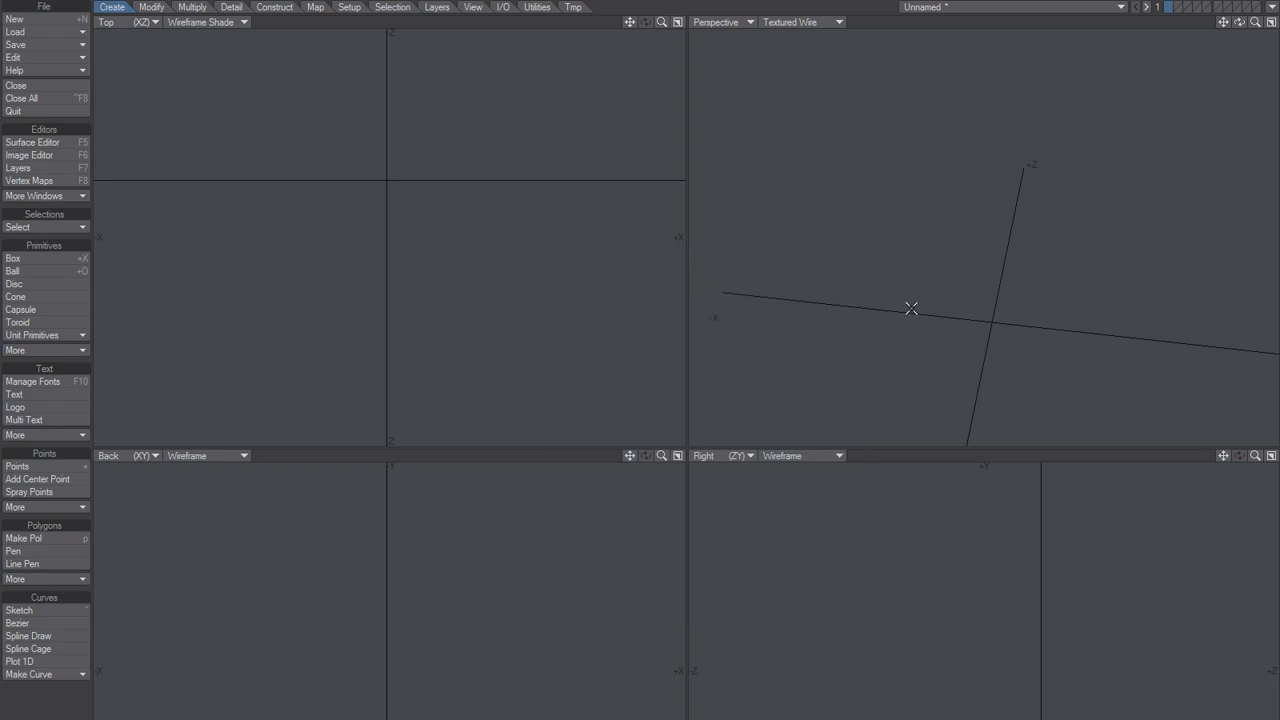
Step: Check the shortcut assigned to QuickBolt in the key configuration and close it
{"action": "key", "text": "alt+F9"}
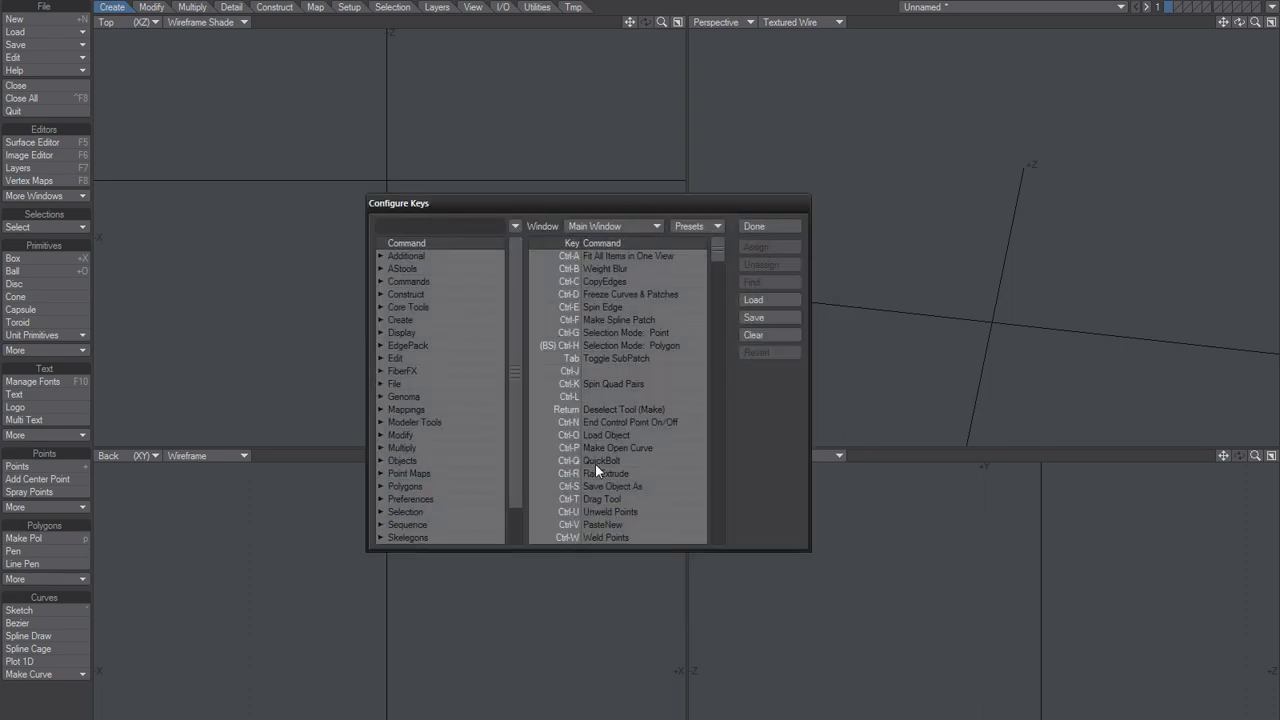
{"action": "left_click", "coordinate": [614, 461]}
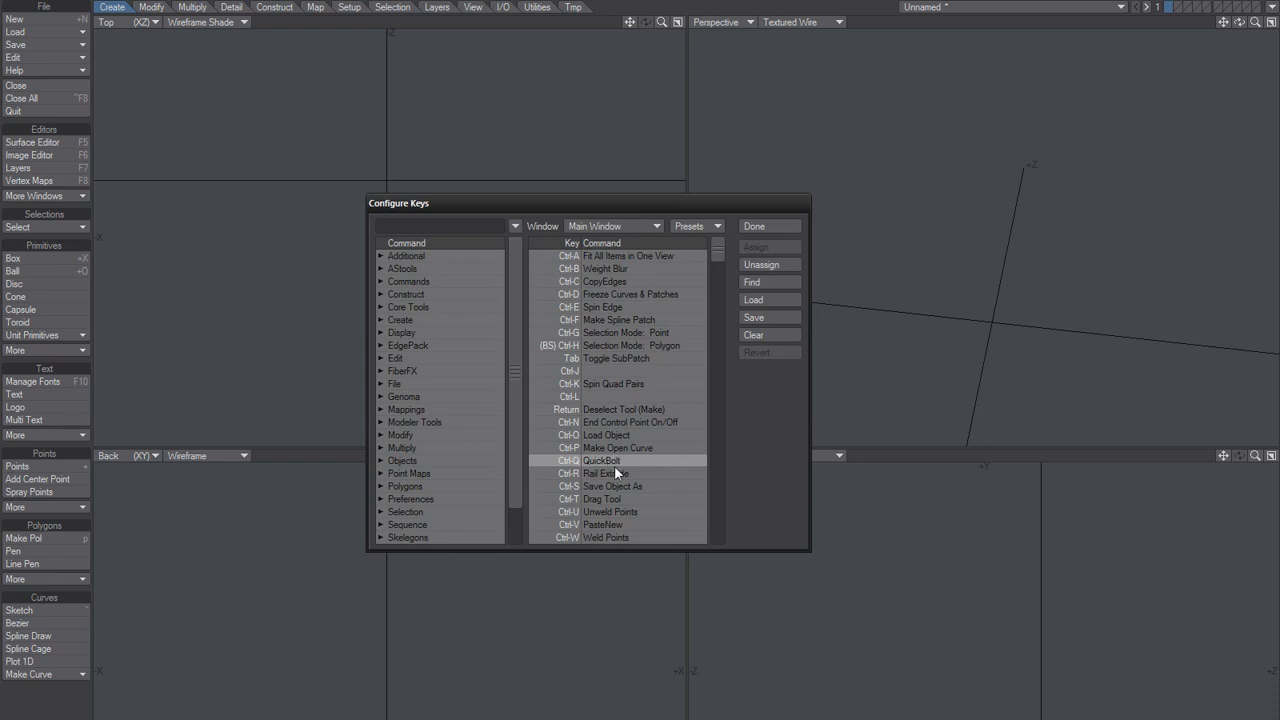
{"action": "left_click", "coordinate": [762, 228]}
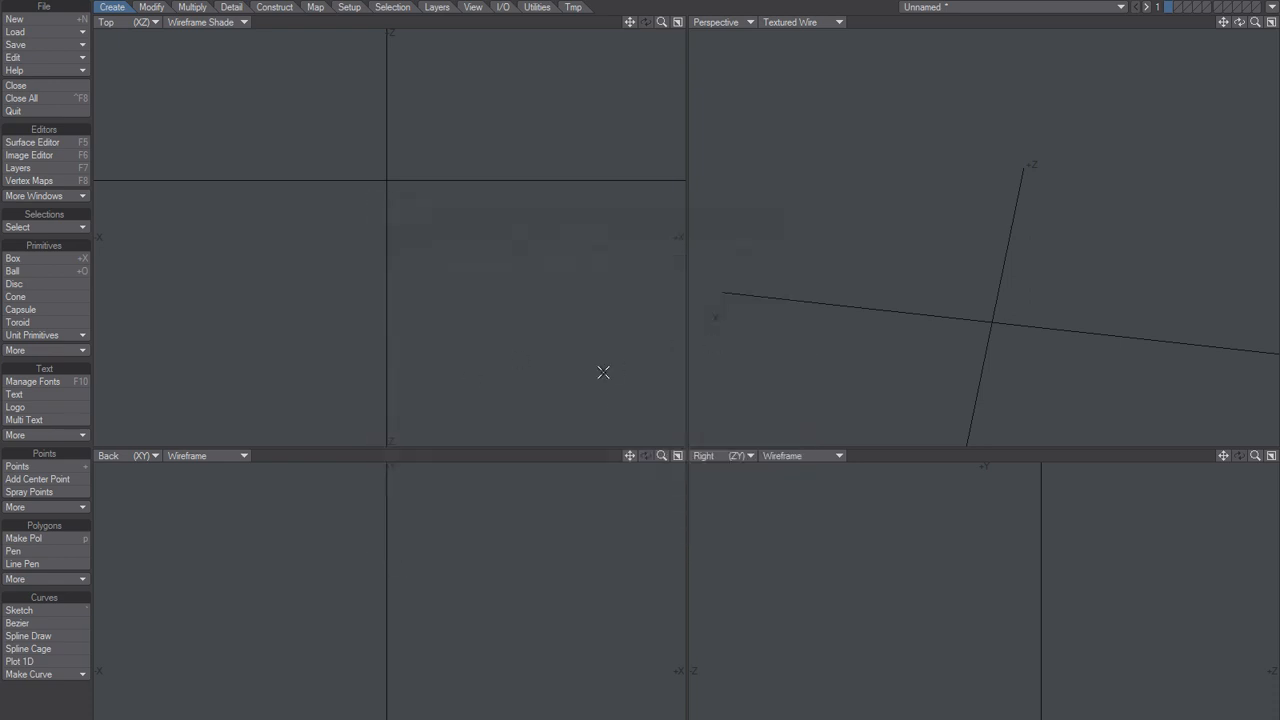
Step: Run QuickBolt with no parts enabled, reopen it and look through its Thread, Thread Extras, Head and Nut settings
{"action": "key", "text": "ctrl+q"}
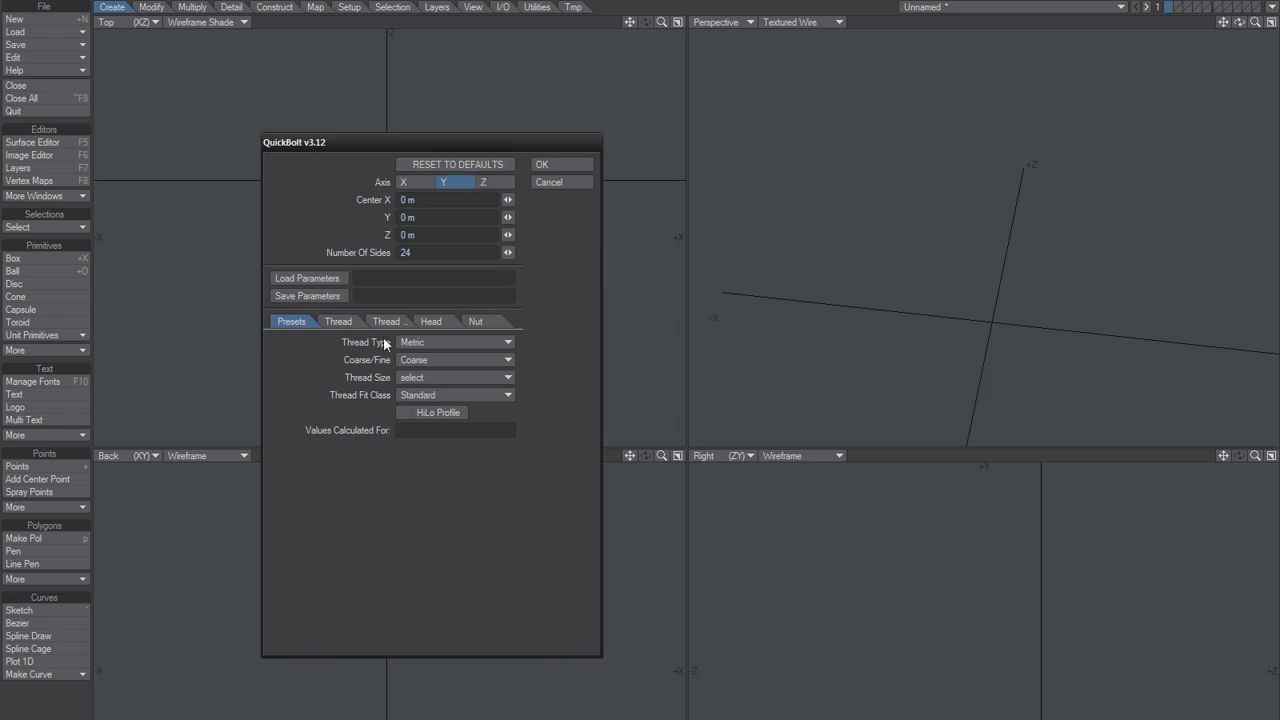
{"action": "left_click", "coordinate": [552, 164]}
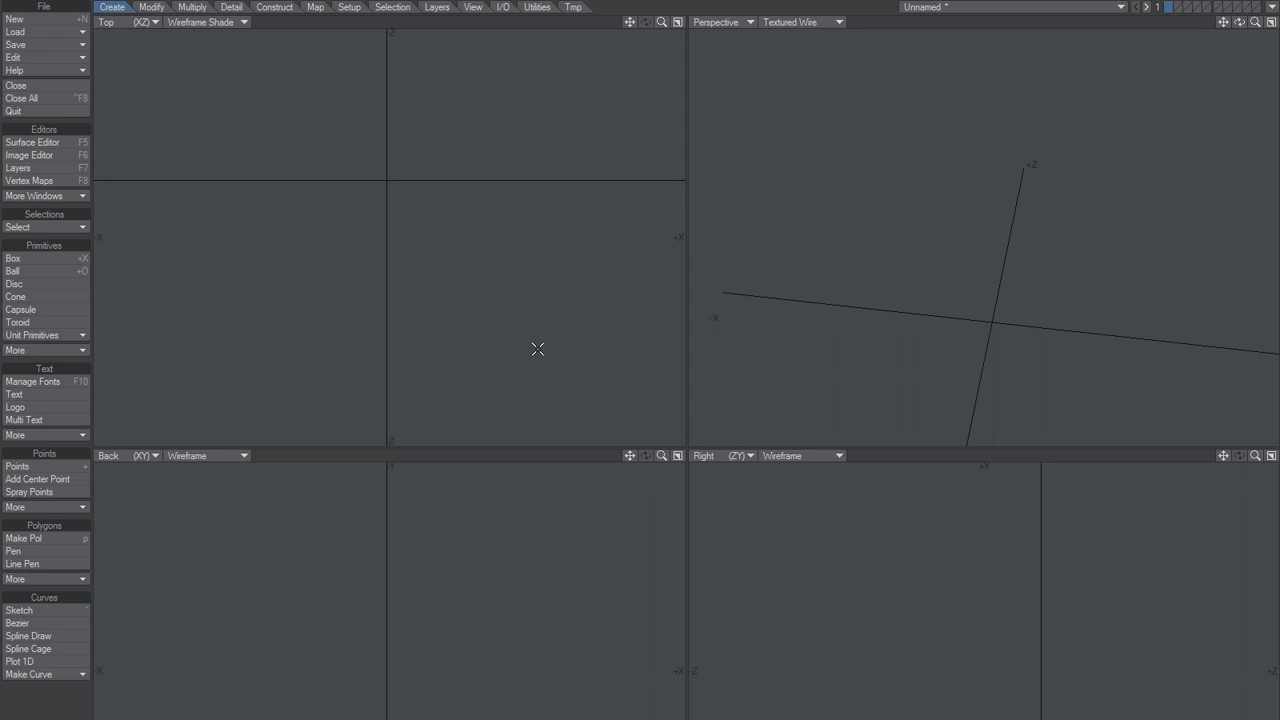
{"action": "key", "text": "F12"}
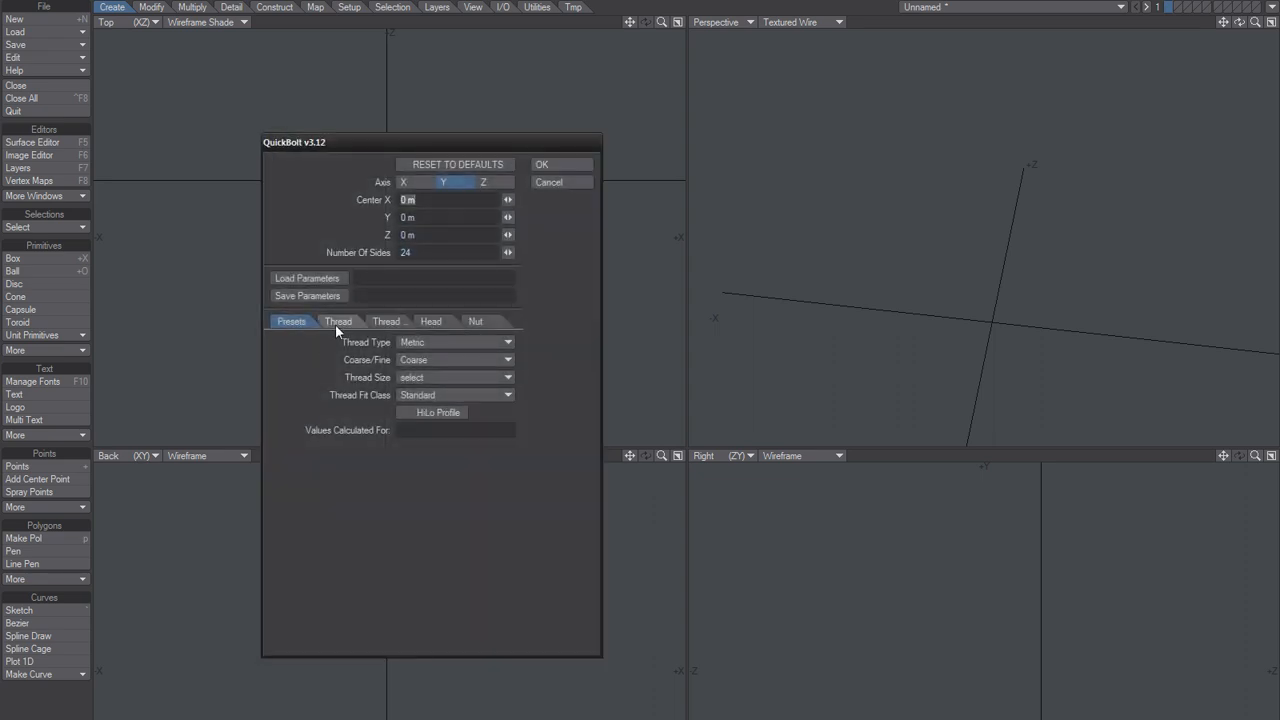
{"action": "left_click", "coordinate": [335, 324]}
{"action": "left_click", "coordinate": [396, 324]}
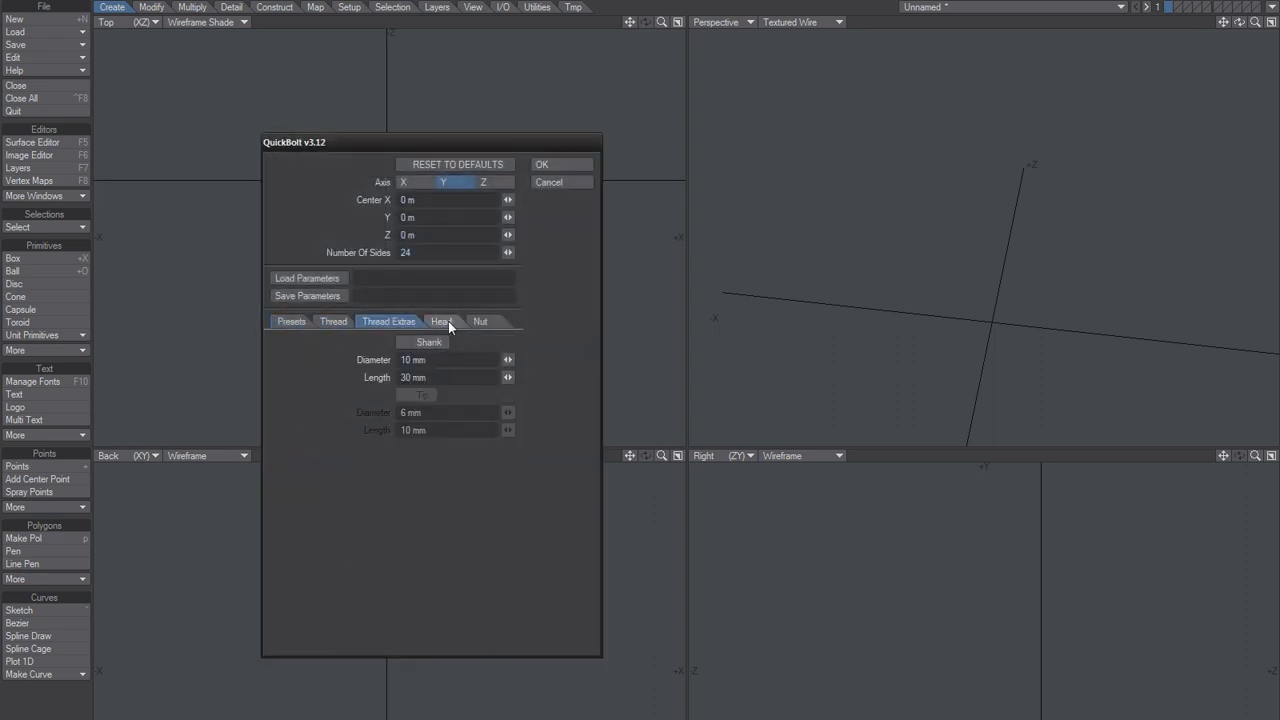
{"action": "left_click", "coordinate": [446, 321]}
{"action": "left_click", "coordinate": [492, 321]}
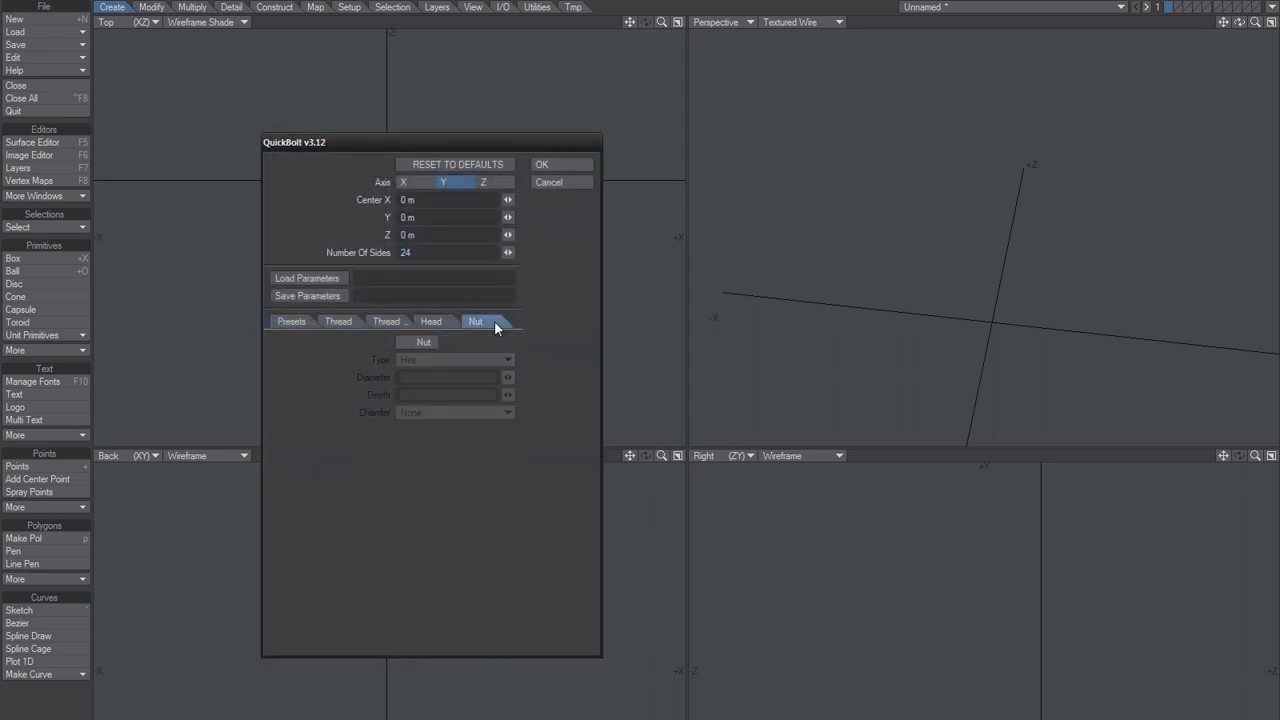
Step: Enable the Thread option in QuickBolt and generate a thread with the default dimensions
{"action": "left_click", "coordinate": [345, 323]}
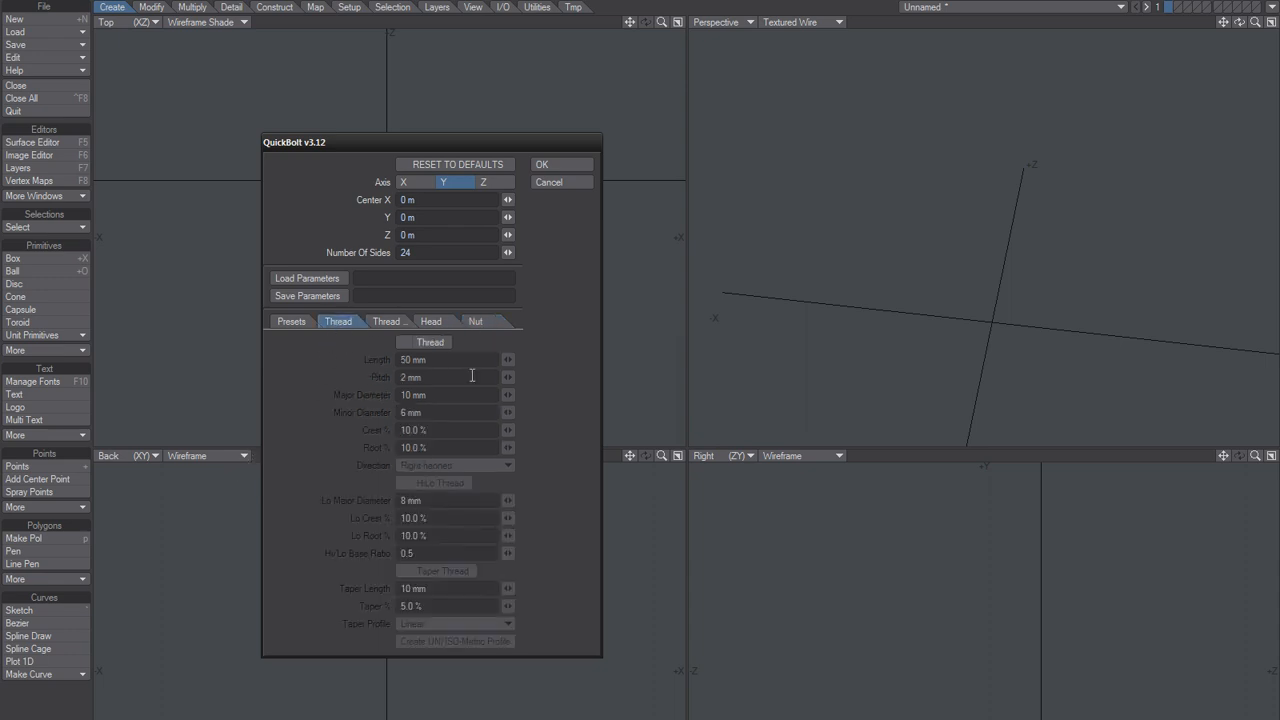
{"action": "left_click", "coordinate": [412, 342]}
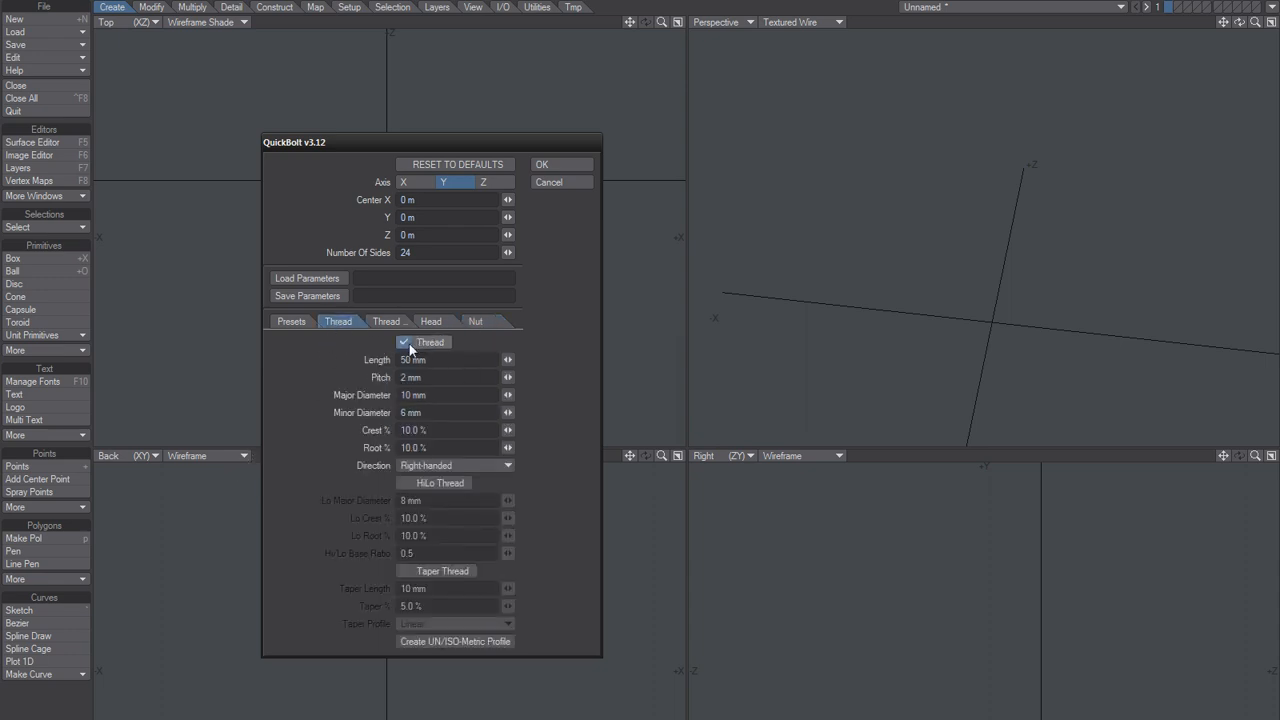
{"action": "left_click", "coordinate": [563, 168]}
{"action": "key", "text": "a"}
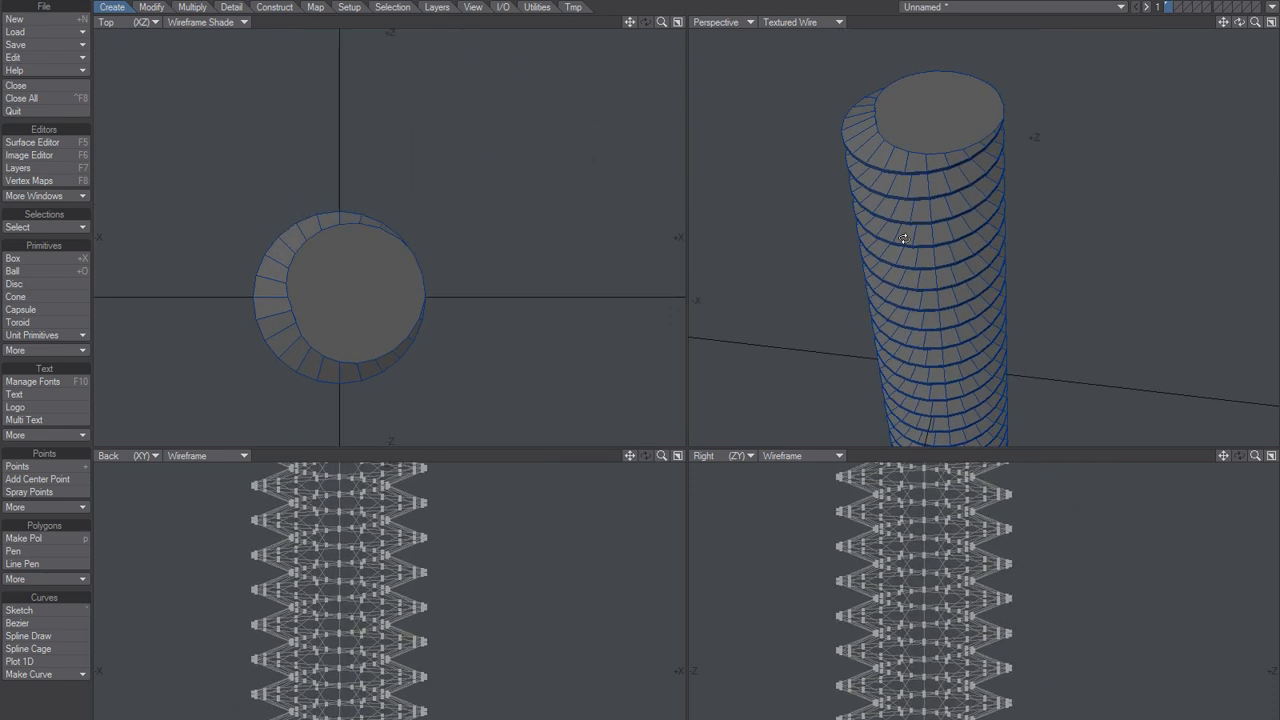
{"action": "left_click_drag", "start_coordinate": [903, 238], "coordinate": [938, 252], "text": "alt"}
{"action": "left_click_drag", "start_coordinate": [938, 252], "coordinate": [975, 215], "text": "alt+shift"}
{"action": "left_click_drag", "start_coordinate": [975, 215], "coordinate": [1074, 209], "text": "alt"}
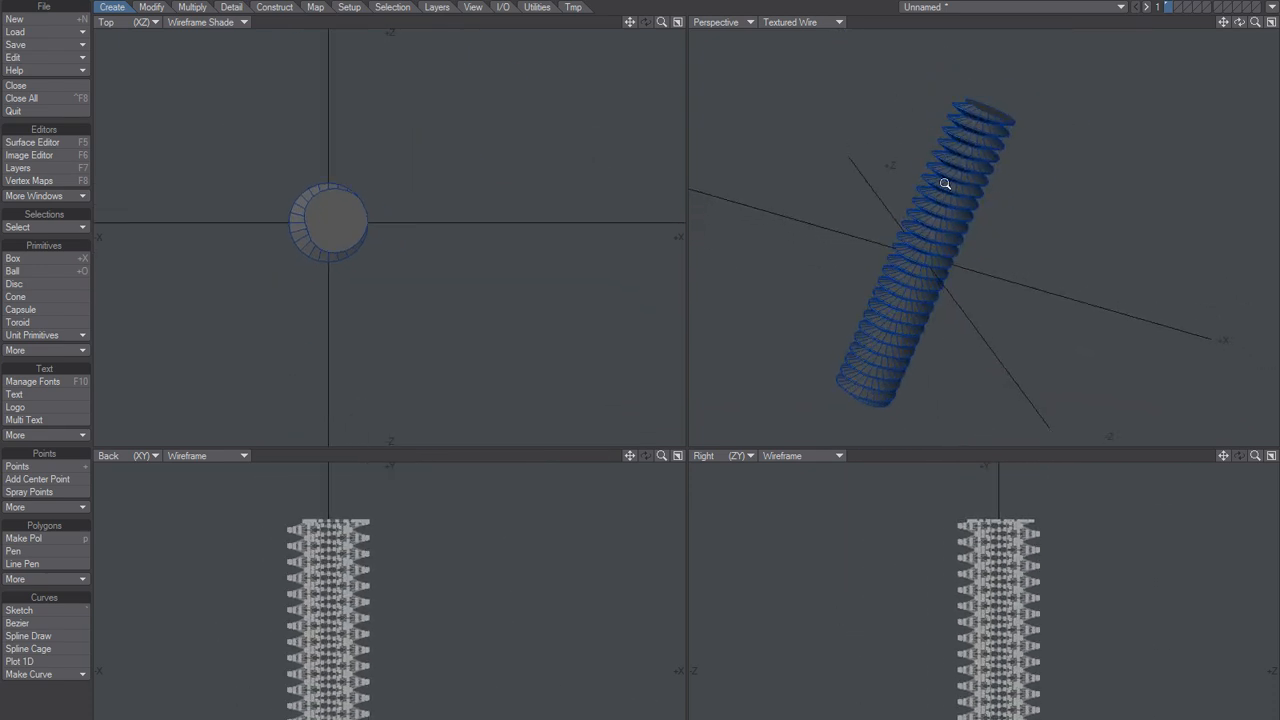
{"action": "left_click_drag", "start_coordinate": [945, 184], "coordinate": [985, 162], "text": "ctrl+alt"}
{"action": "left_click_drag", "start_coordinate": [985, 162], "coordinate": [966, 203], "text": "alt"}
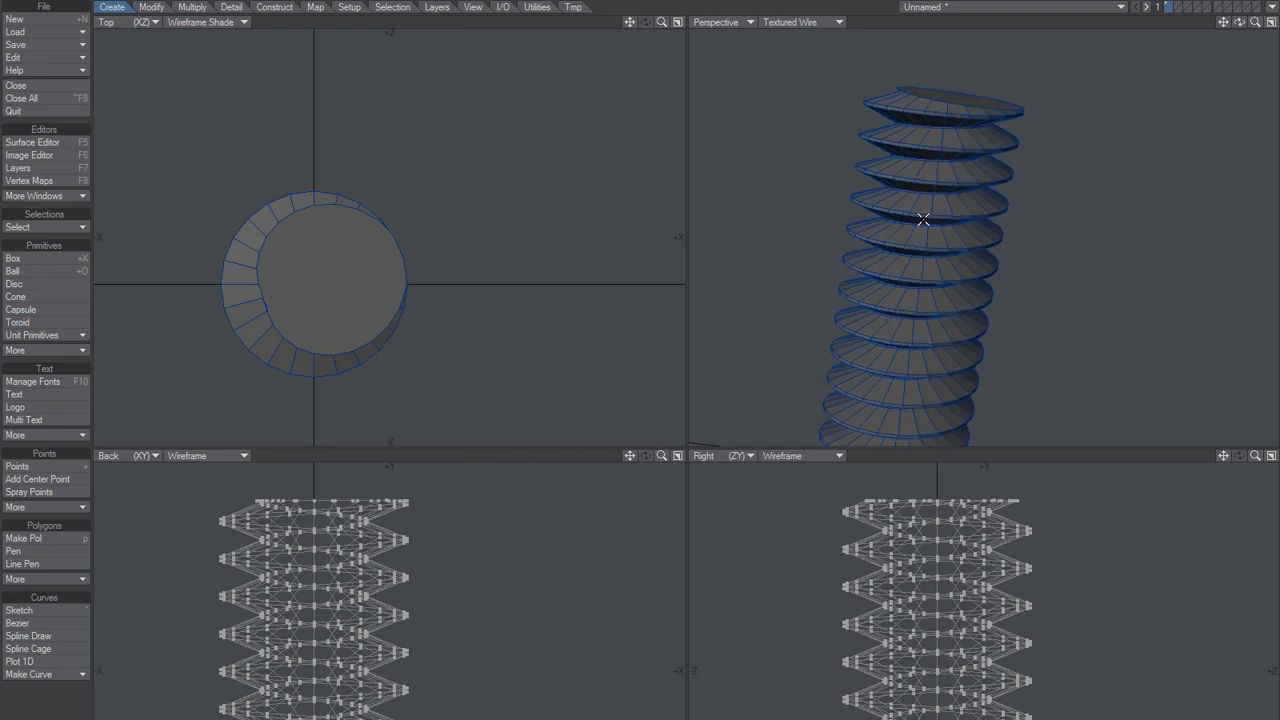
Step: Delete the thread and generate it again in QuickBolt with the same thread settings to examine its crests up close
{"action": "key", "text": "Delete"}
{"action": "key", "text": "F1"}
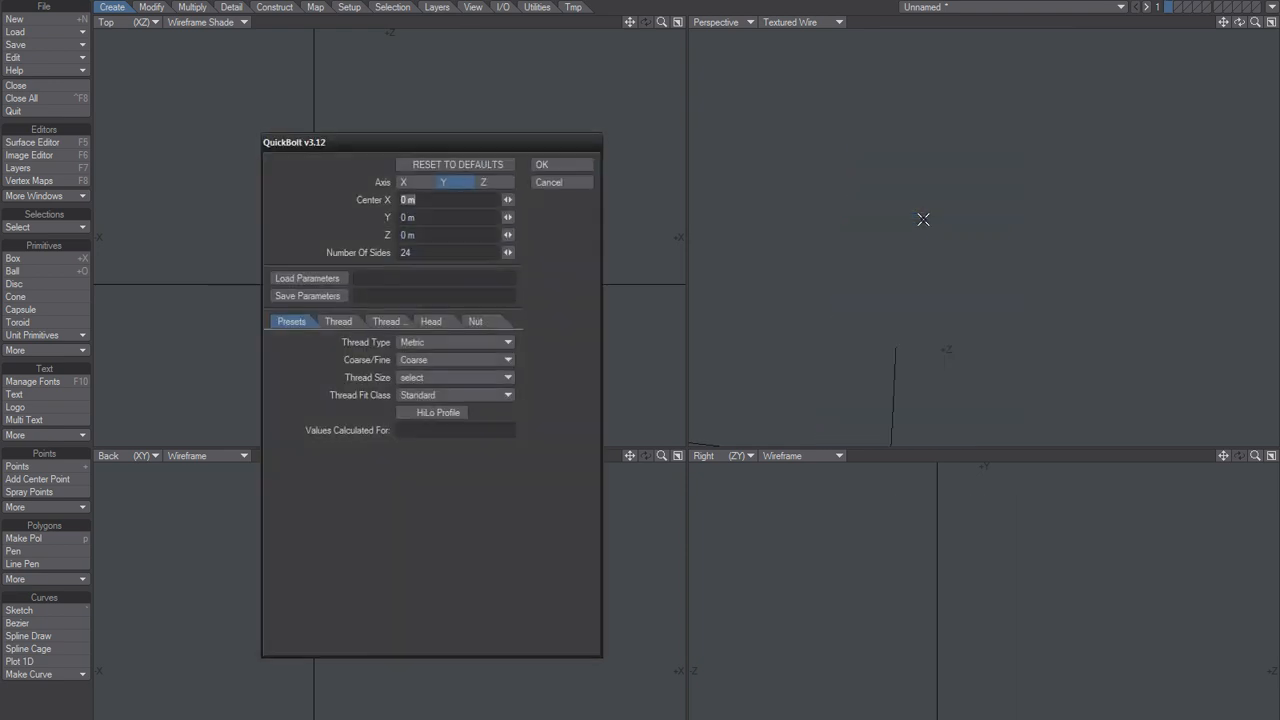
{"action": "left_click", "coordinate": [340, 322]}
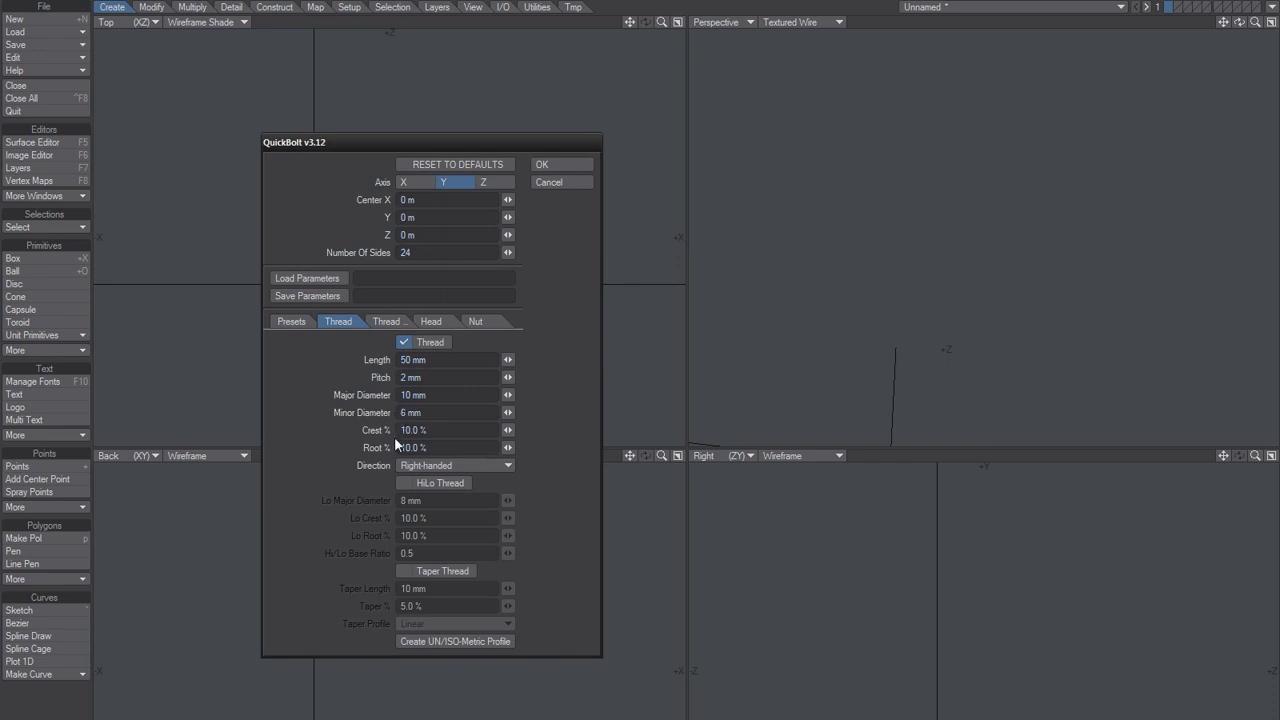
{"action": "left_click", "coordinate": [436, 362]}
{"action": "left_click", "coordinate": [329, 366]}
{"action": "left_click", "coordinate": [418, 430]}
{"action": "left_click", "coordinate": [556, 162]}
{"action": "scroll", "coordinate": [900, 220], "scroll_direction": "up", "scroll_amount": 2}
{"action": "scroll", "coordinate": [900, 220], "scroll_direction": "up", "scroll_amount": 3}
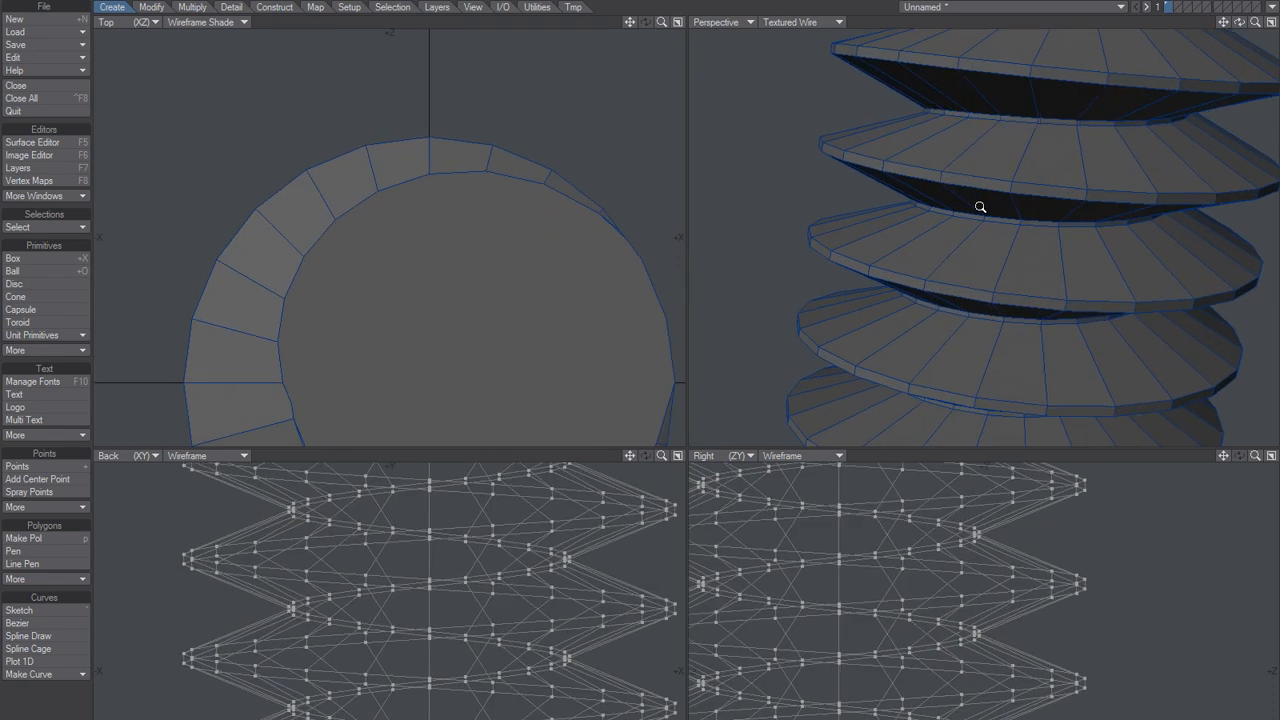
{"action": "left_click", "coordinate": [827, 231]}
{"action": "left_click_drag", "start_coordinate": [966, 279], "coordinate": [932, 247], "text": "alt"}
Step: Delete the thread and generate a new one in QuickBolt with the crest set to 50%
{"action": "key", "text": "slash"}
{"action": "key", "text": "Delete"}
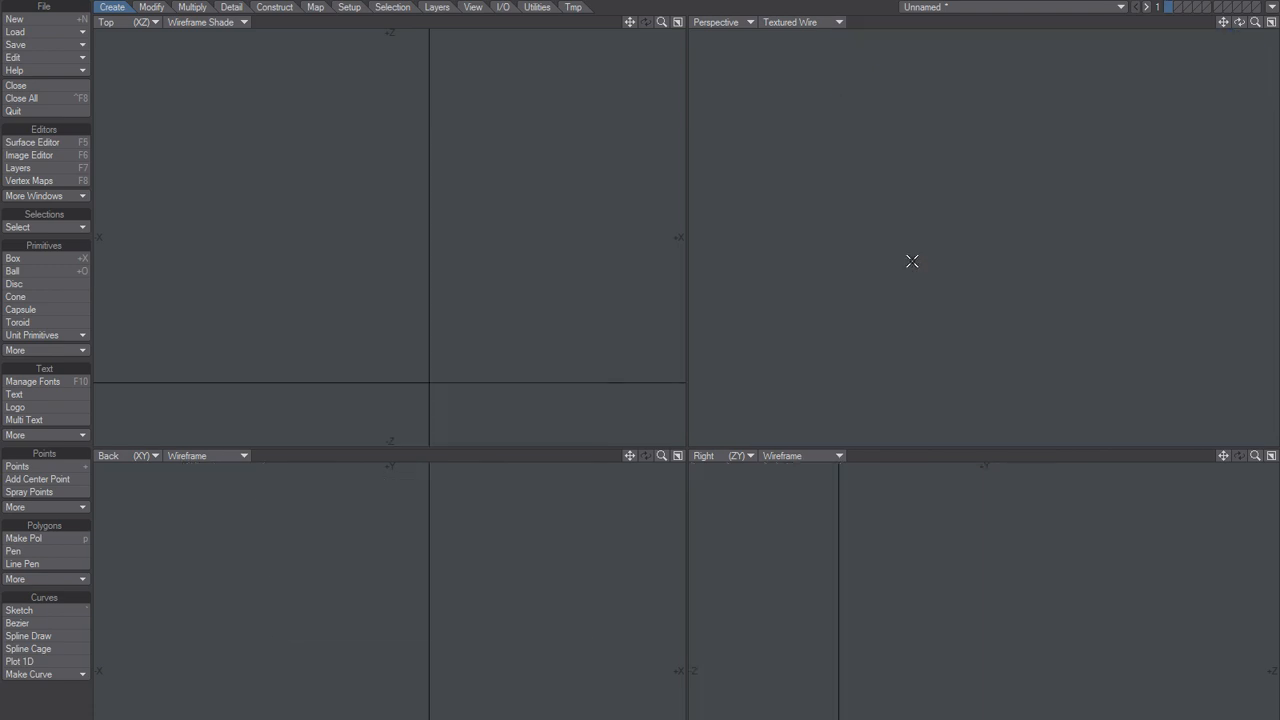
{"action": "key", "text": "F1"}
{"action": "left_click", "coordinate": [392, 320]}
{"action": "left_click", "coordinate": [338, 321]}
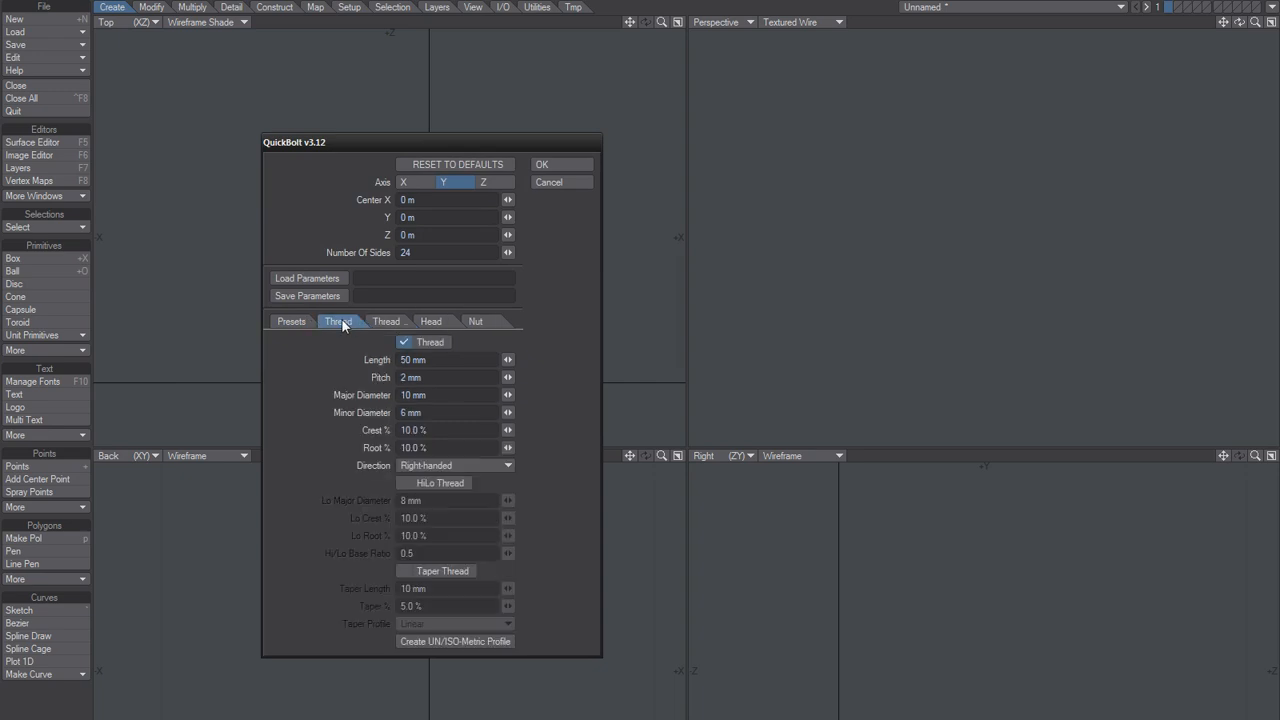
{"action": "left_click", "coordinate": [432, 430]}
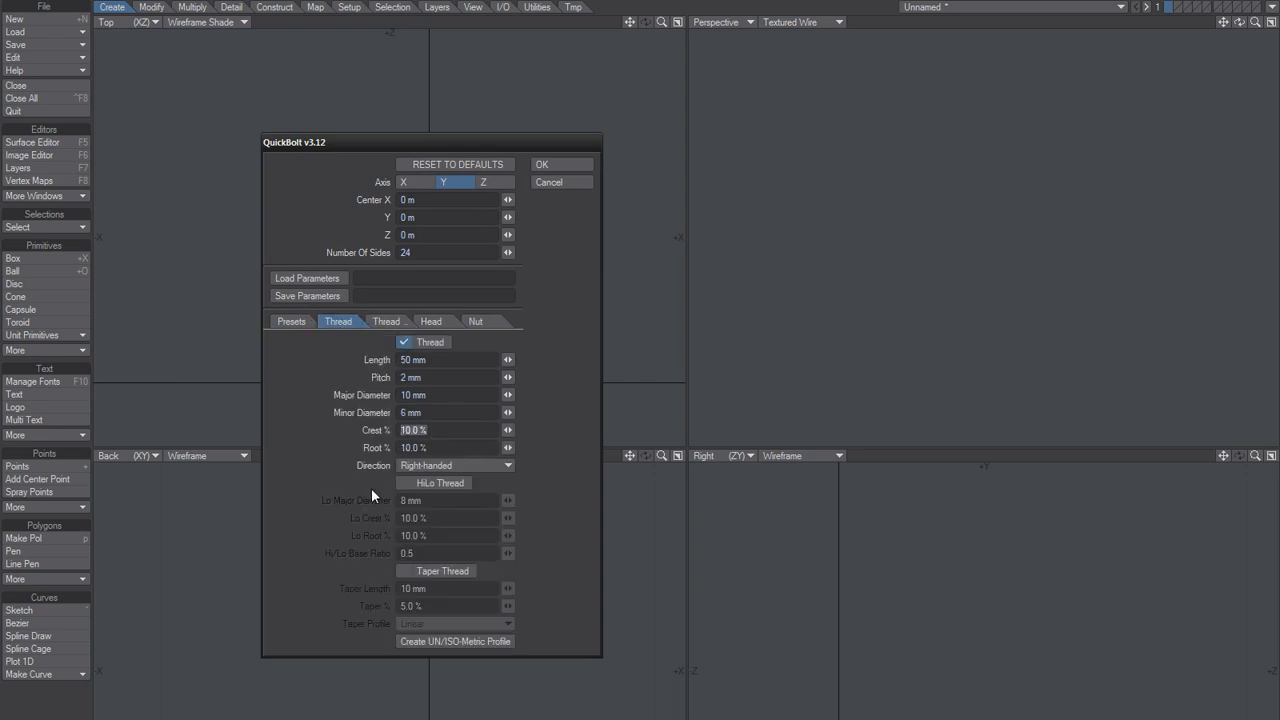
{"action": "type", "text": "50"}
{"action": "key", "text": "Tab"}
{"action": "left_click", "coordinate": [555, 162]}
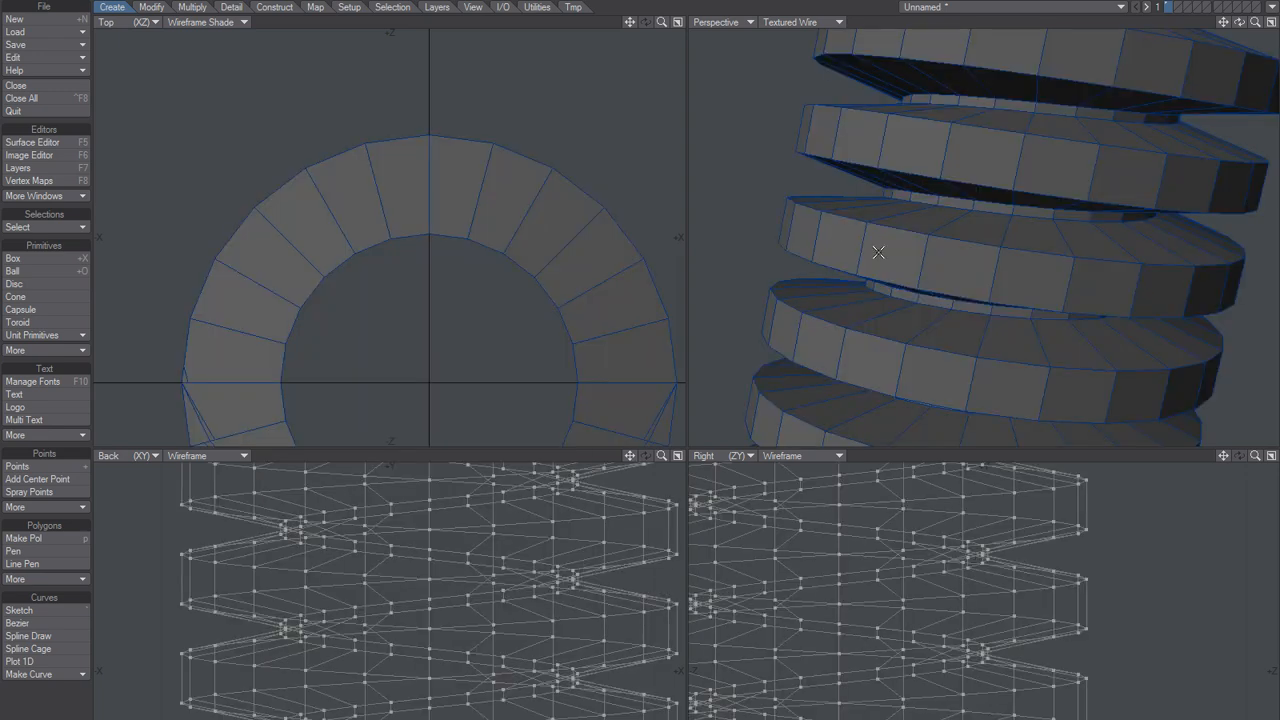
{"action": "key", "text": "a"}
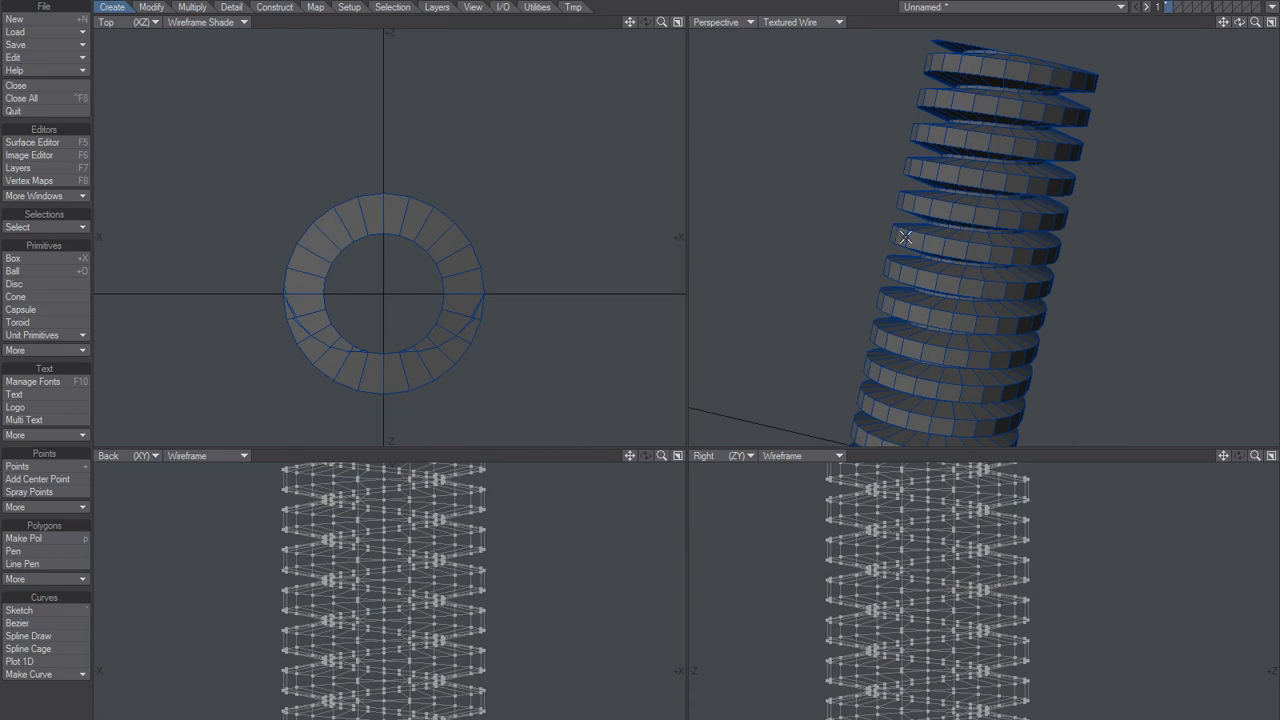
Step: Delete the wide-crested thread and generate a new one with the crest set back to 10%
{"action": "key", "text": "Delete"}
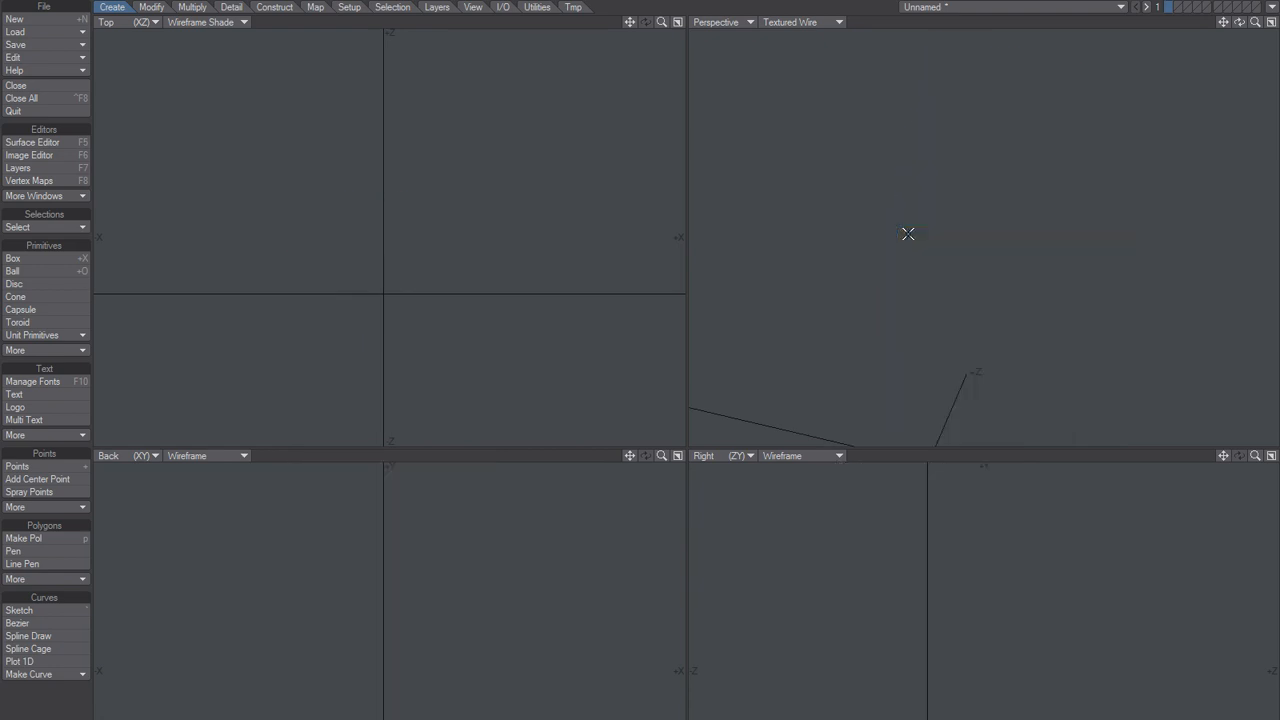
{"action": "key", "text": "F1"}
{"action": "left_click", "coordinate": [348, 323]}
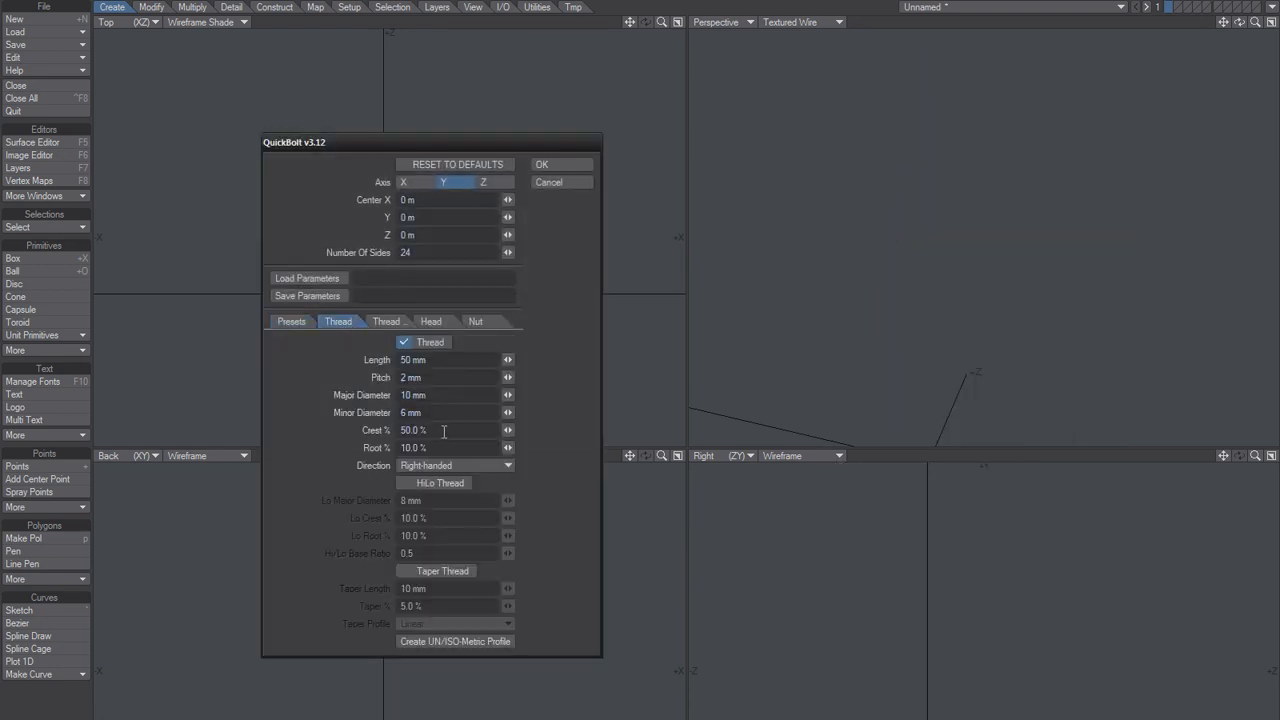
{"action": "left_click_drag", "start_coordinate": [443, 431], "coordinate": [325, 434]}
{"action": "type", "text": "10"}
{"action": "key", "text": "Tab"}
{"action": "key", "text": "Return"}
{"action": "key", "text": "Tab"}
{"action": "left_click", "coordinate": [549, 161]}
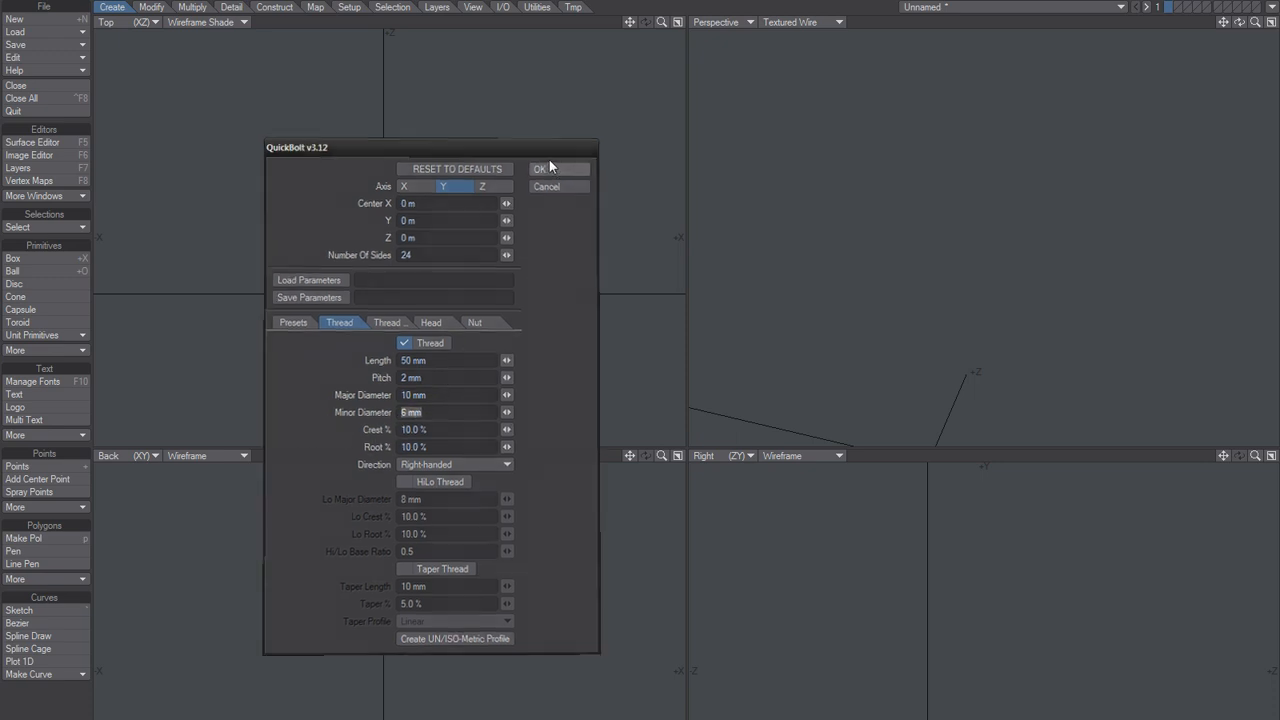
{"action": "scroll", "coordinate": [950, 190], "scroll_direction": "up", "scroll_amount": 4}
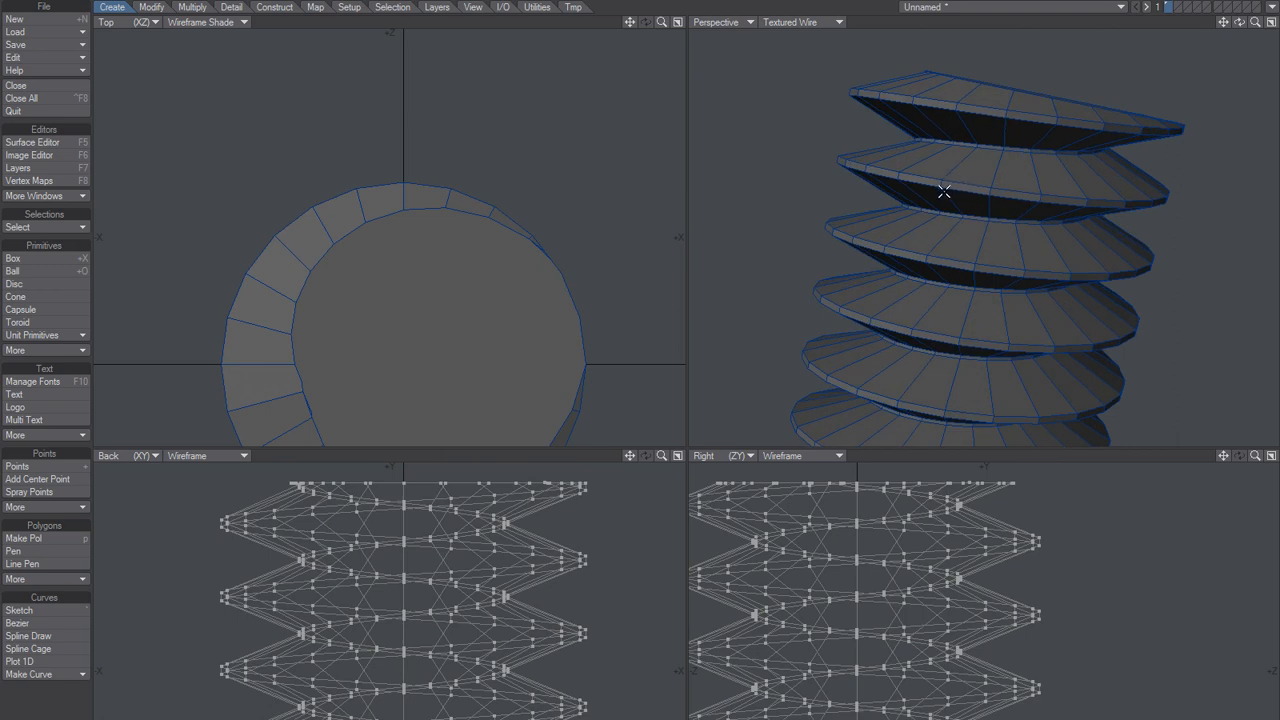
Step: Delete the thread and generate a new one in QuickBolt with the minor diameter set to 8 mm
{"action": "key", "text": "ctrl+z"}
{"action": "key", "text": "F1"}
{"action": "left_click", "coordinate": [347, 324]}
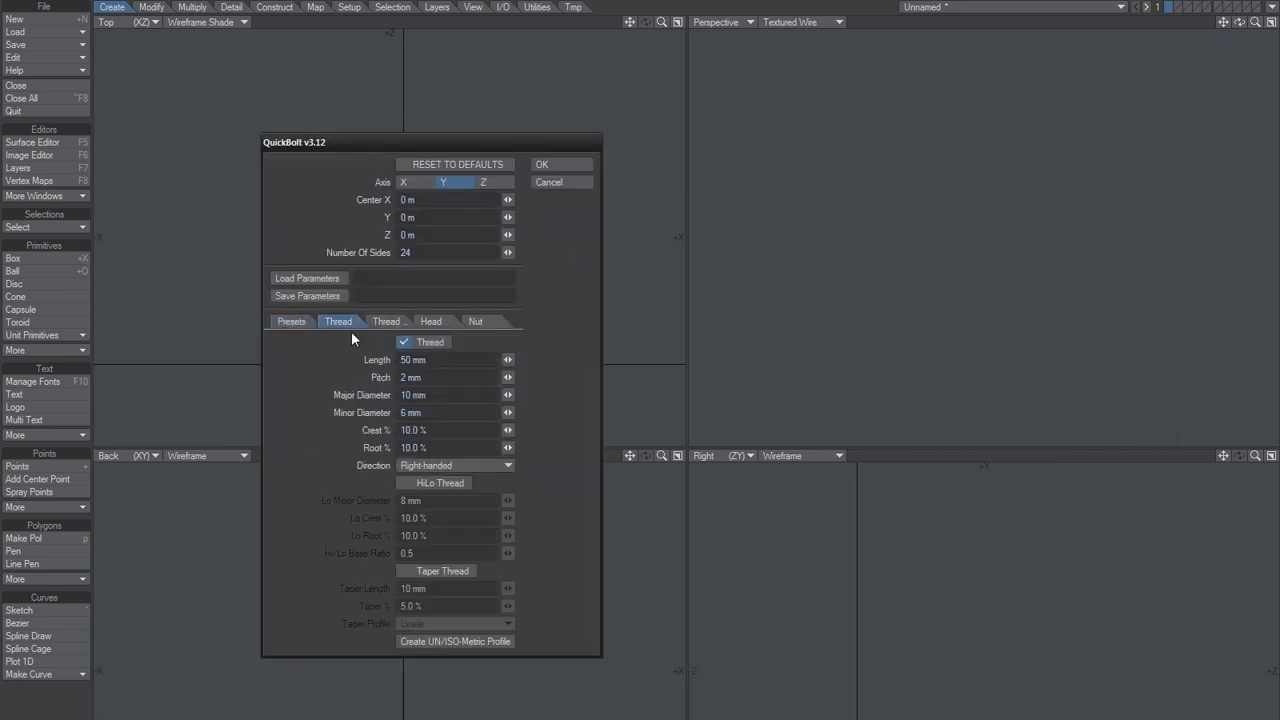
{"action": "left_click", "coordinate": [404, 412]}
{"action": "left_click", "coordinate": [568, 164]}
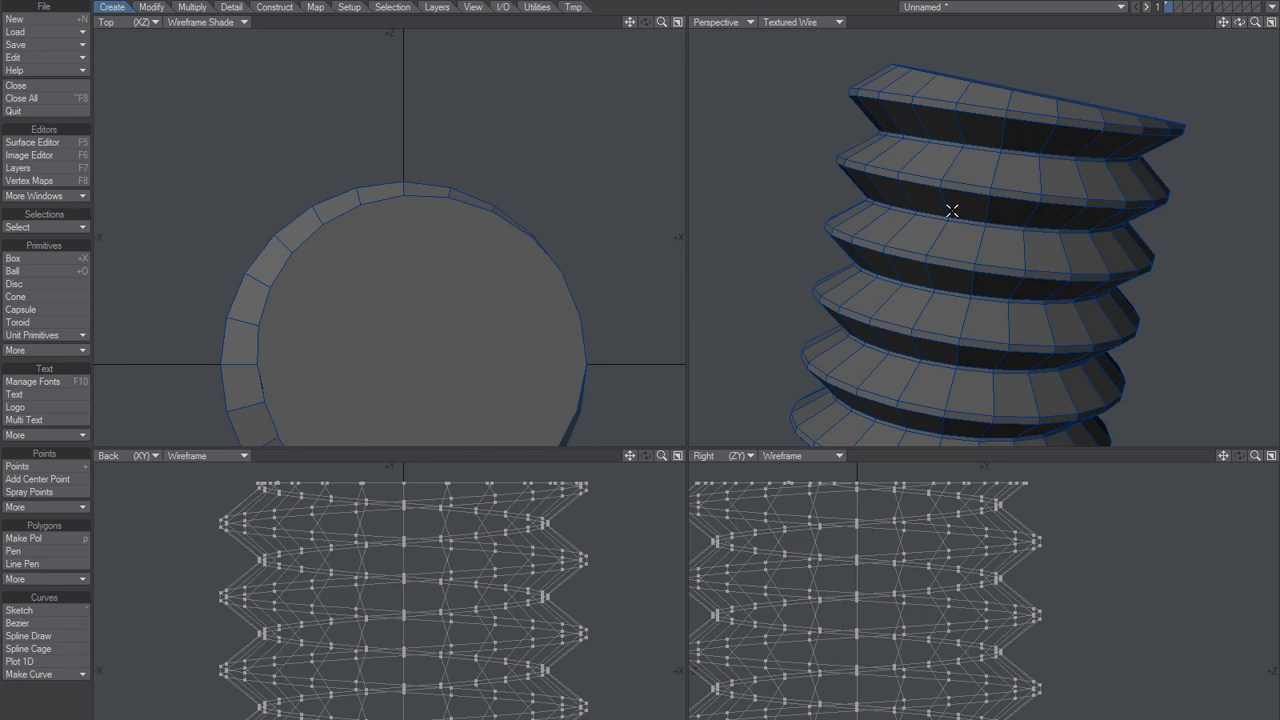
Step: Delete the thread and generate a coarser one in QuickBolt with the pitch set to 5 mm
{"action": "key", "text": "Delete"}
{"action": "key", "text": "Return"}
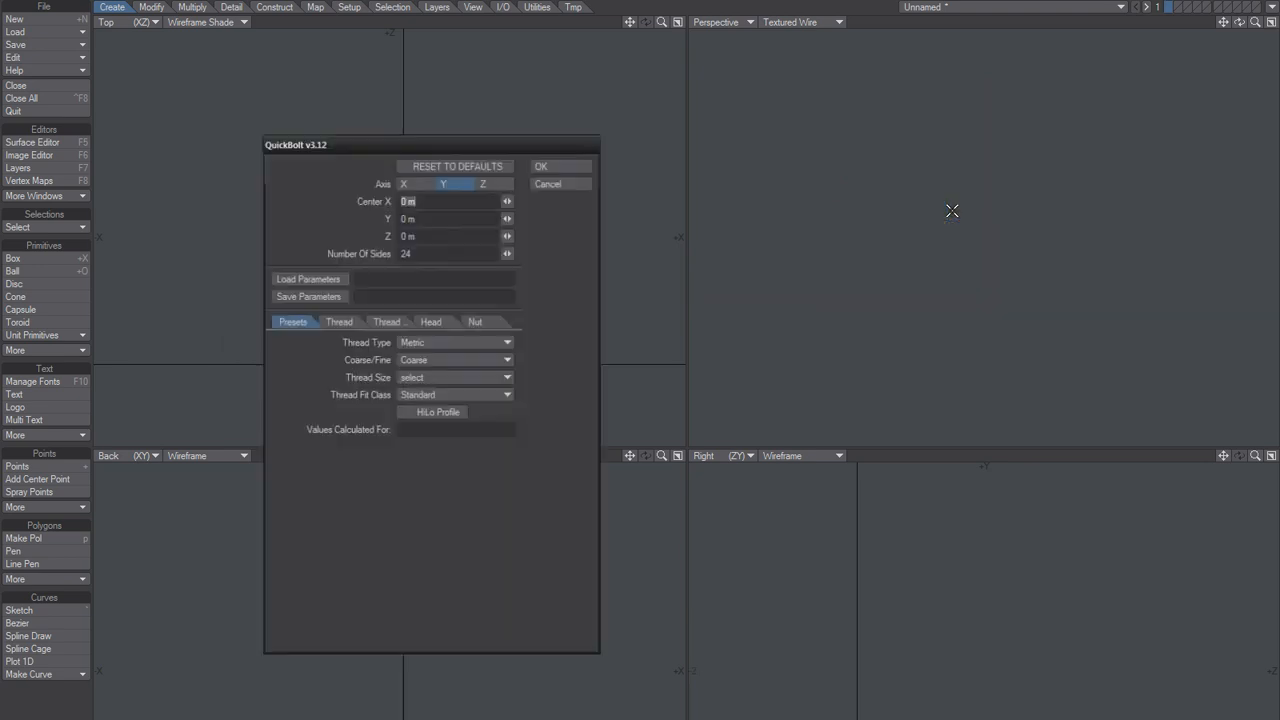
{"action": "left_click", "coordinate": [341, 324]}
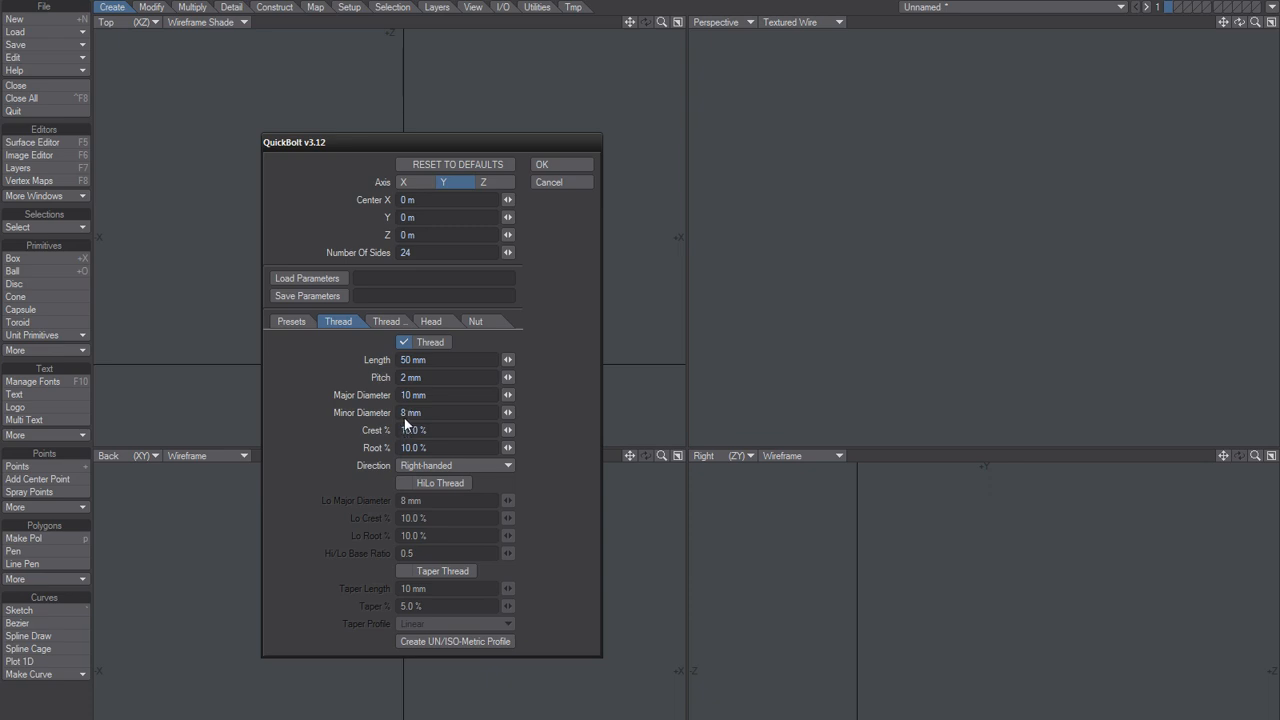
{"action": "left_click_drag", "start_coordinate": [409, 377], "coordinate": [375, 383]}
{"action": "left_click", "coordinate": [426, 379]}
{"action": "type", "text": "5"}
{"action": "key", "text": "Tab"}
{"action": "left_click", "coordinate": [555, 163]}
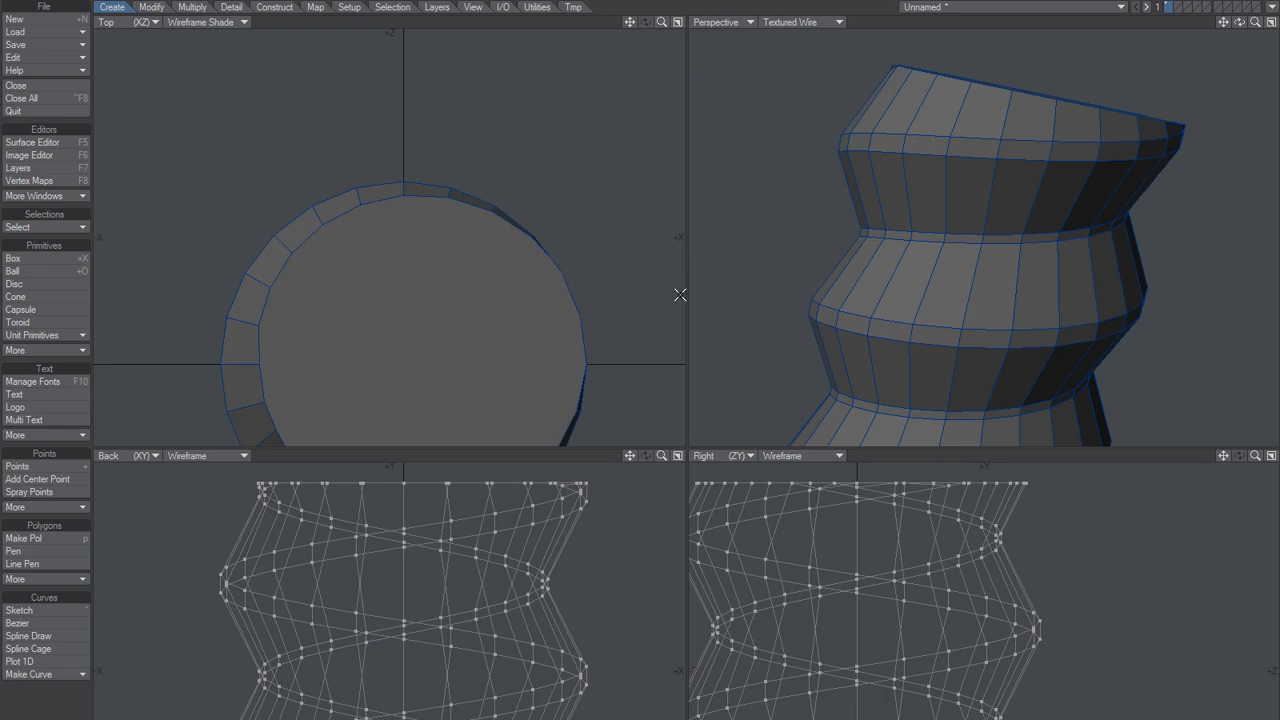
{"action": "key", "text": "a"}
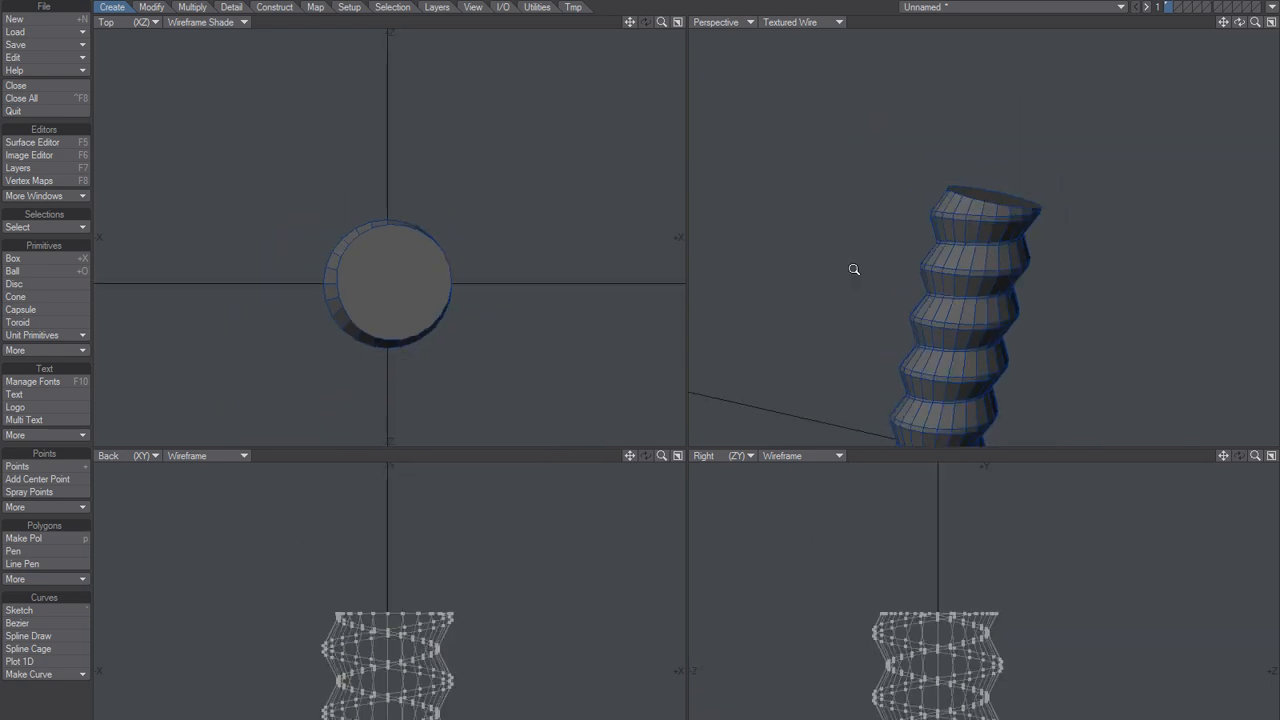
Step: Delete the coarse thread and generate a finer one in QuickBolt with the pitch set to 1 mm
{"action": "key", "text": "Delete"}
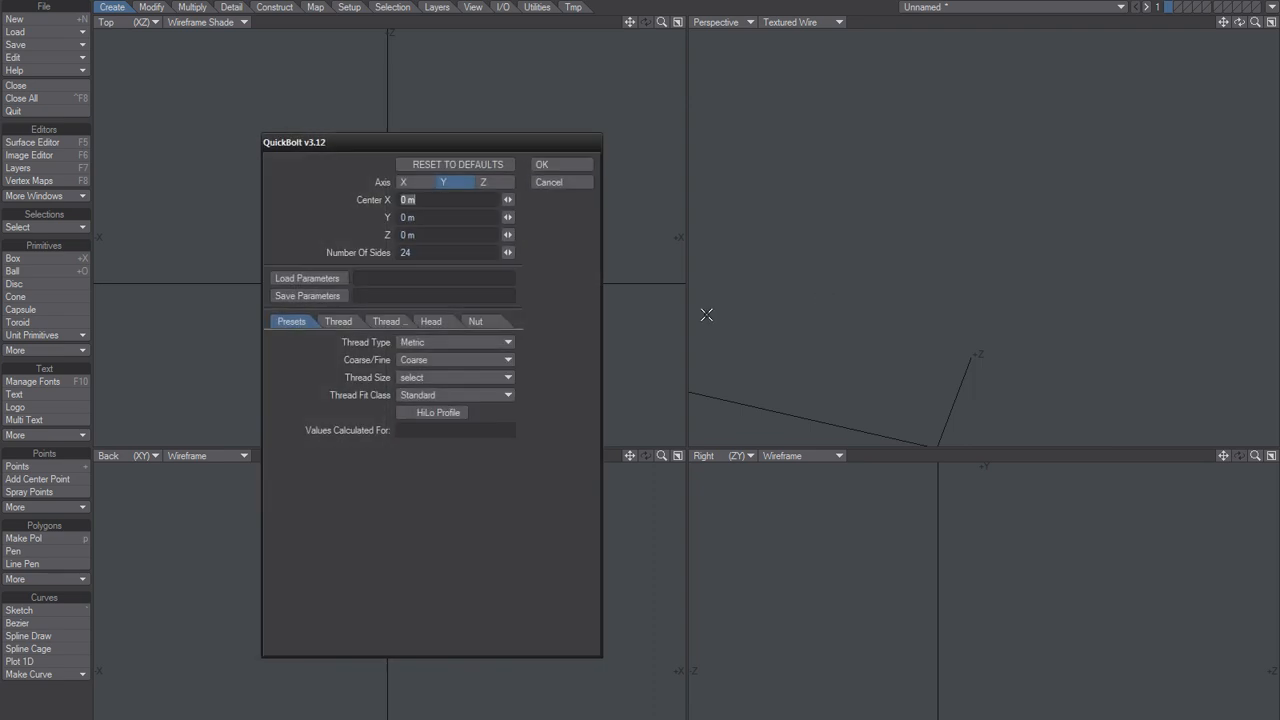
{"action": "left_click", "coordinate": [338, 321]}
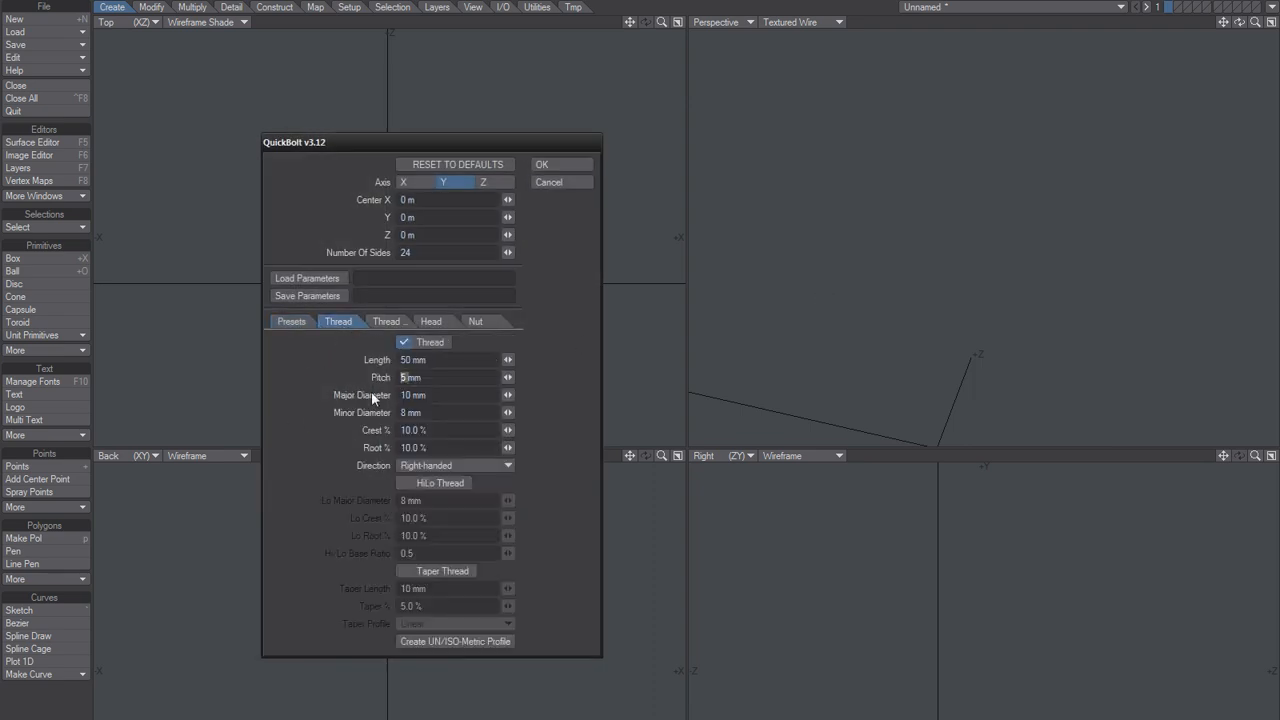
{"action": "type", "text": "1"}
{"action": "key", "text": "Tab"}
{"action": "left_click", "coordinate": [541, 164]}
{"action": "scroll", "coordinate": [994, 223], "scroll_direction": "up", "scroll_amount": 5}
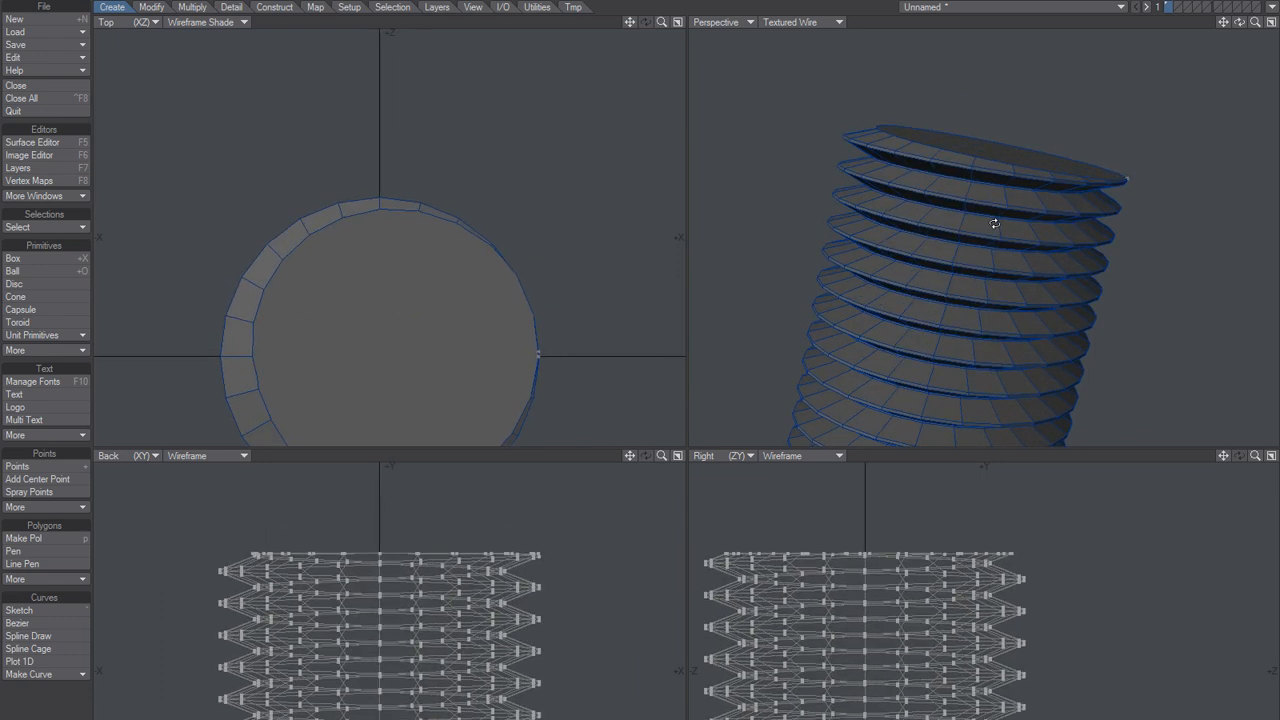
{"action": "scroll", "coordinate": [994, 223], "scroll_direction": "up", "scroll_amount": 4}
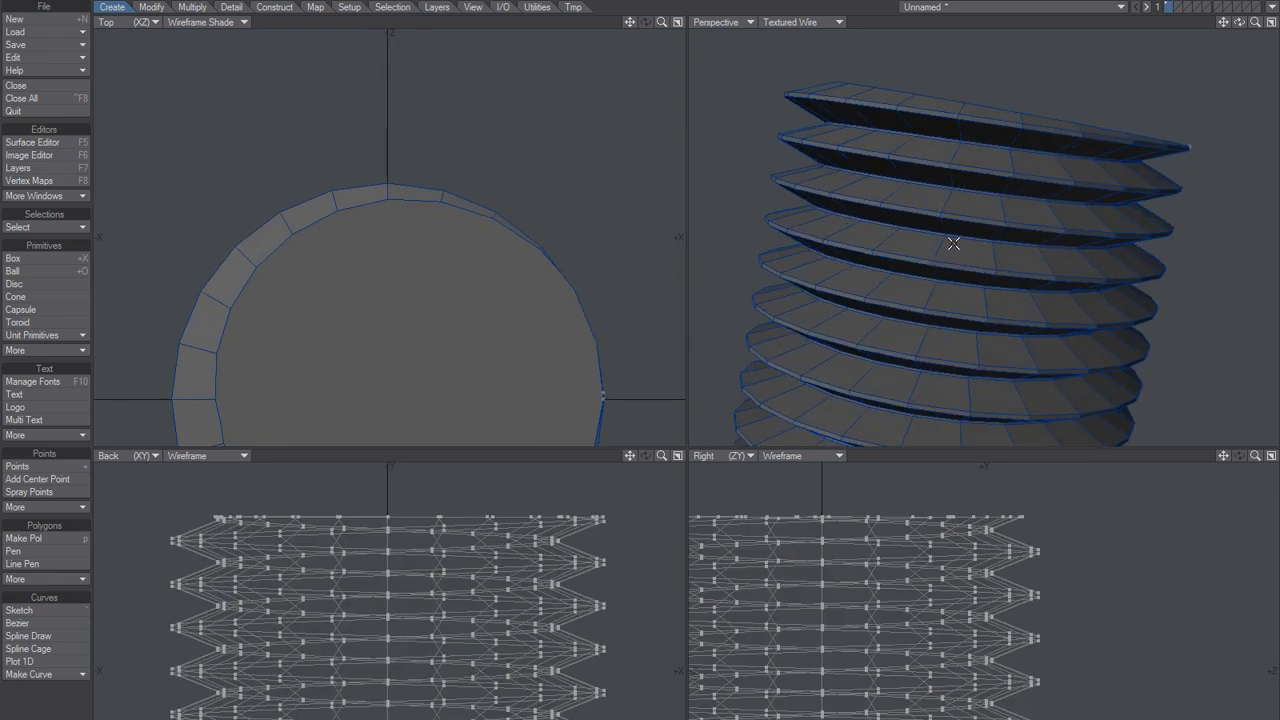
{"action": "scroll", "coordinate": [953, 243], "scroll_direction": "down", "scroll_amount": 4}
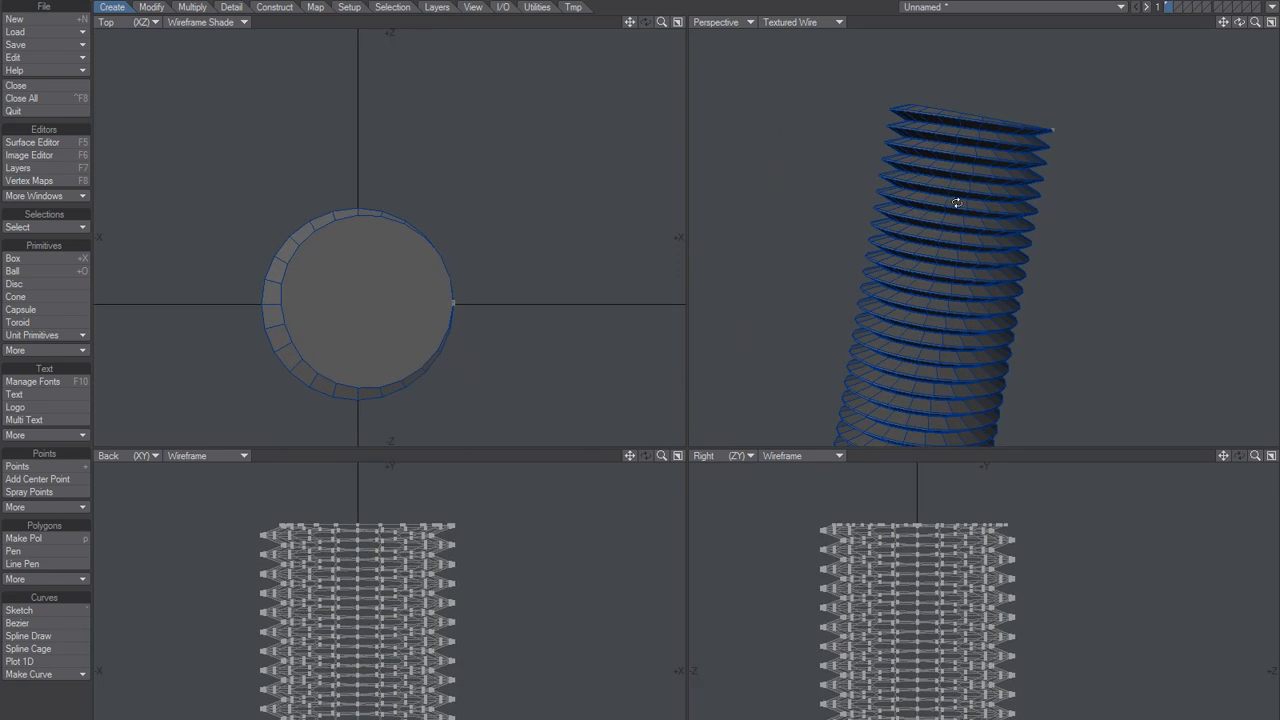
Step: Remove the 1 mm pitch thread and generate a very fine one in QuickBolt with the pitch set to 0.1 mm
{"action": "key", "text": "ctrl+z"}
{"action": "key", "text": "F12"}
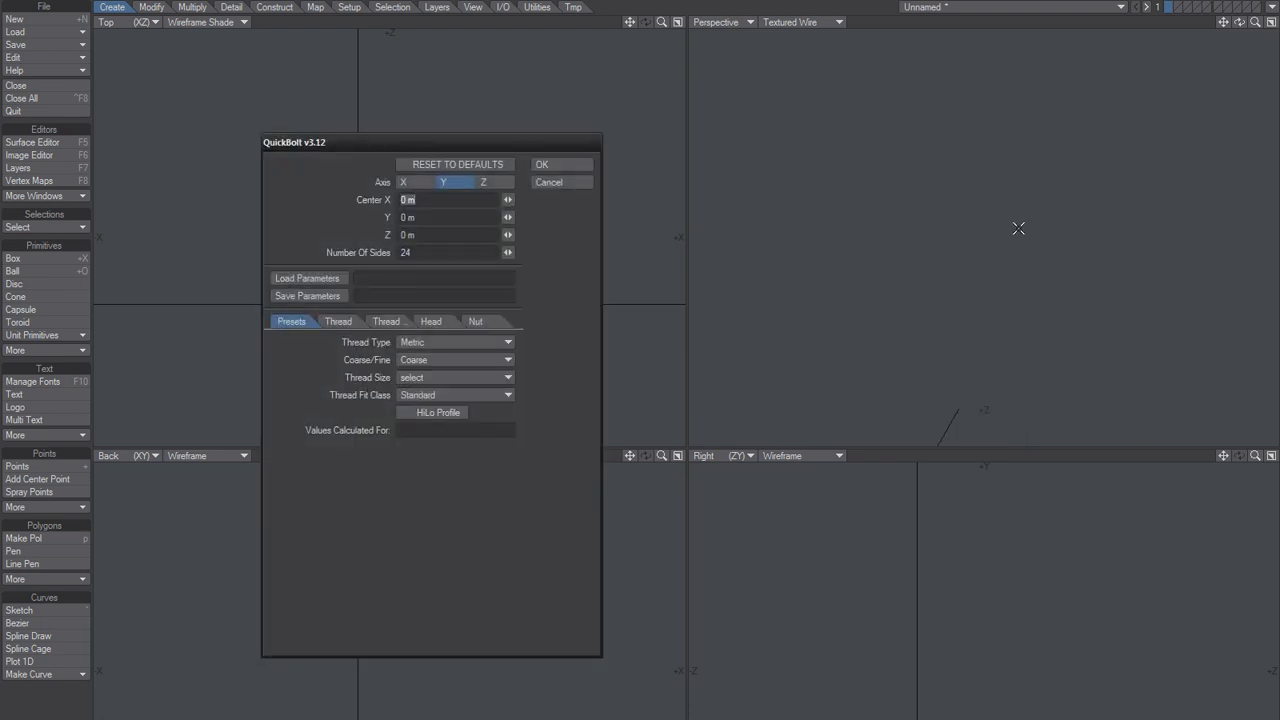
{"action": "left_click", "coordinate": [335, 322]}
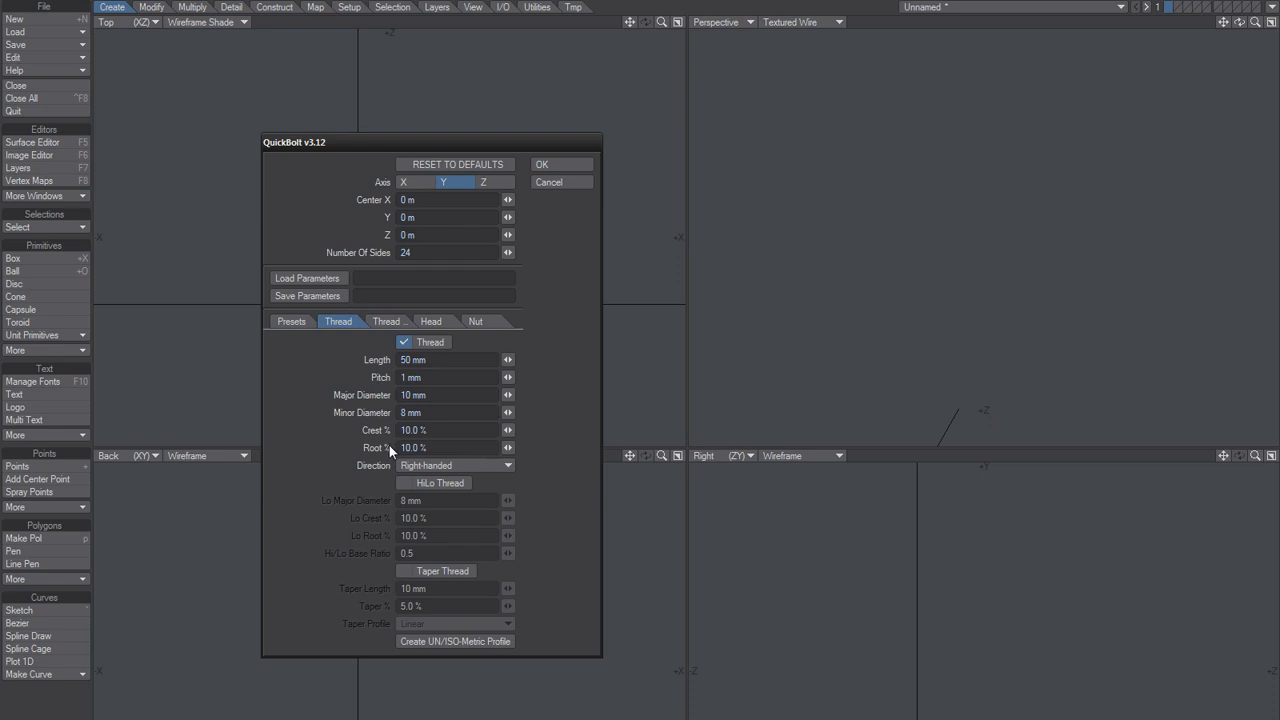
{"action": "double_click", "coordinate": [406, 377]}
{"action": "type", "text": "0.1"}
{"action": "key", "text": "Tab"}
{"action": "left_click", "coordinate": [546, 165]}
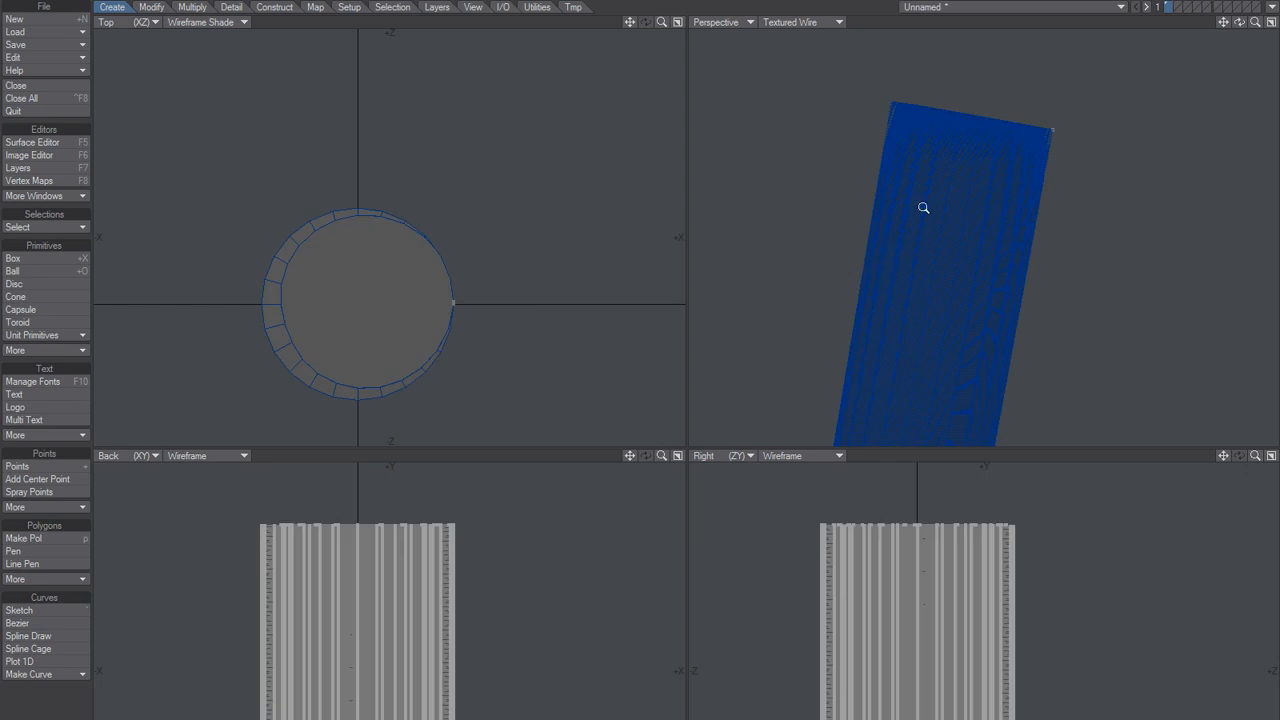
{"action": "left_click_drag", "start_coordinate": [923, 208], "coordinate": [916, 235], "text": "ctrl+alt"}
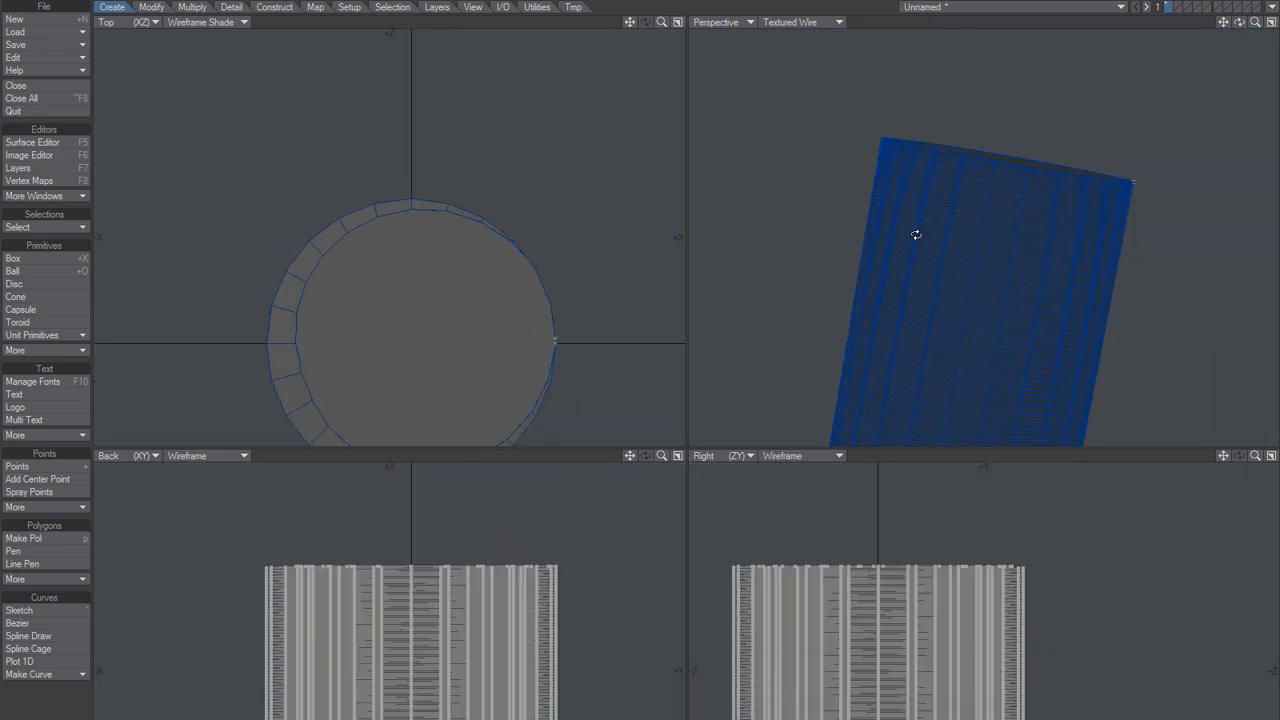
Step: Delete the very fine thread and set the QuickBolt thread pitch to 0.5 mm
{"action": "key", "text": "Delete"}
{"action": "key", "text": "F12"}
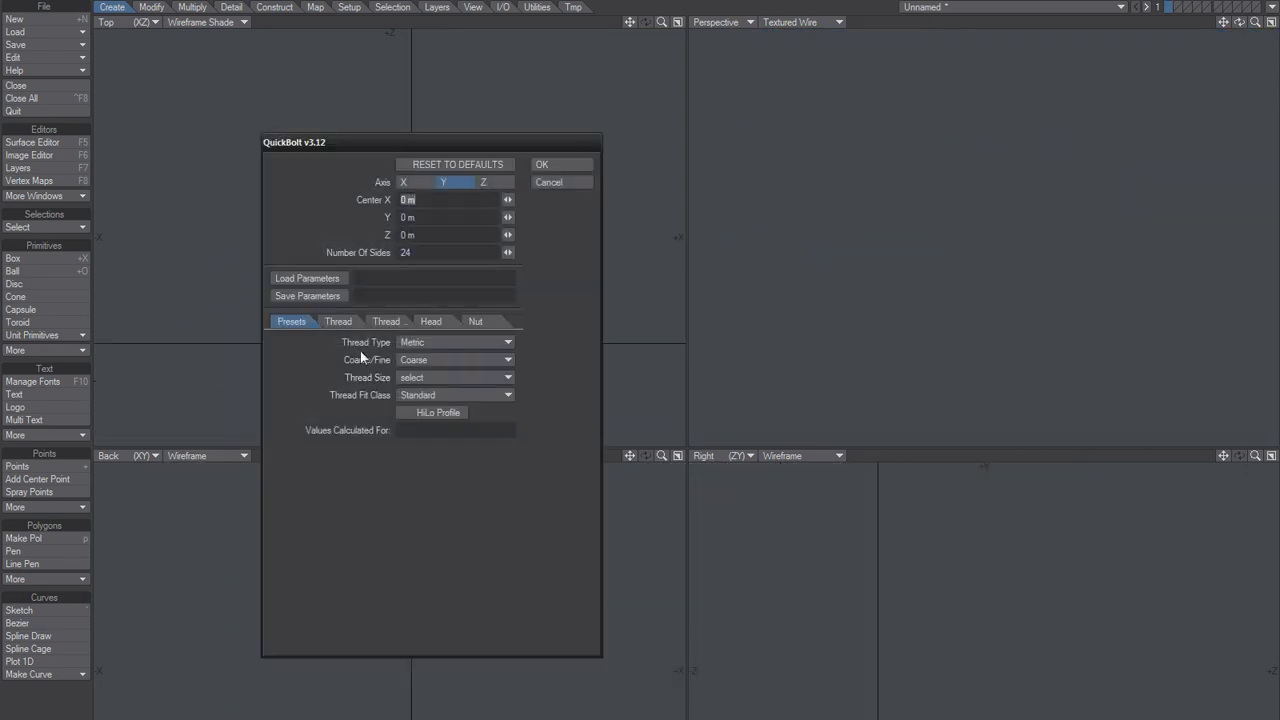
{"action": "left_click", "coordinate": [345, 321]}
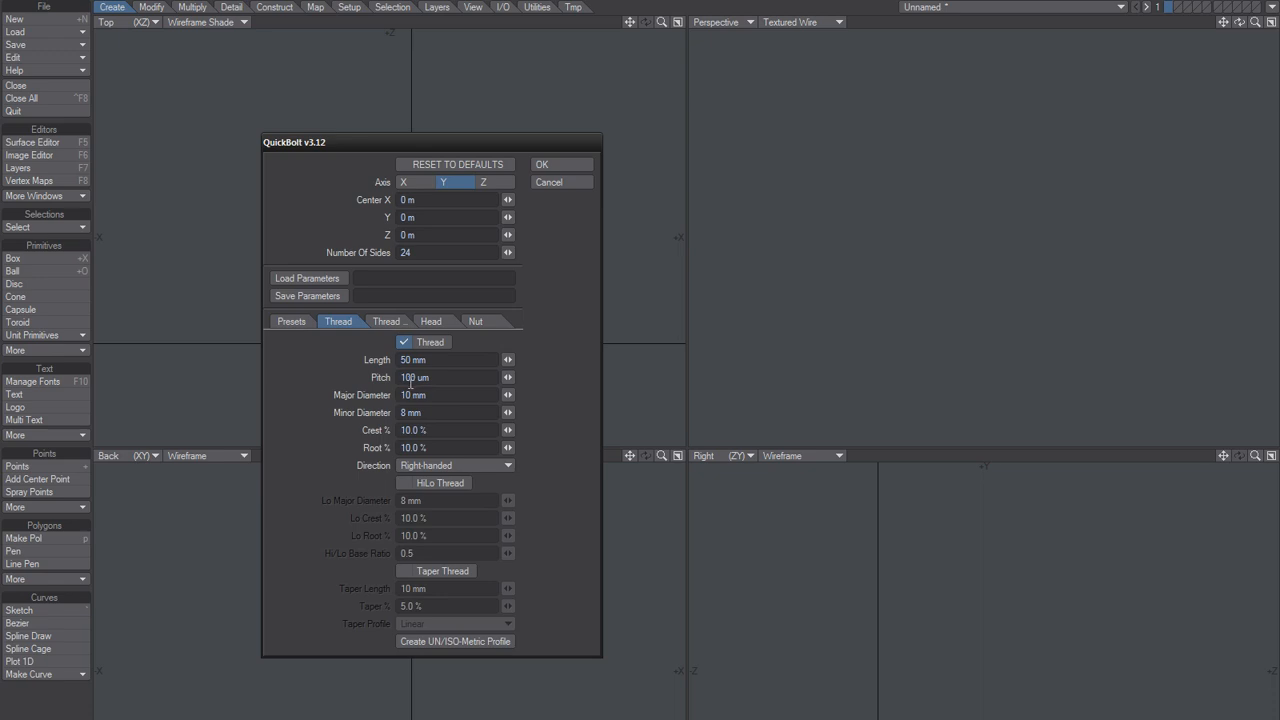
{"action": "left_click", "coordinate": [400, 377]}
{"action": "key", "text": "Delete"}
{"action": "type", "text": "5"}
{"action": "key", "text": "Tab"}
Step: Set the minor diameter to 9 mm and the crest to 50%, then generate the thread and inspect it up close
{"action": "left_click", "coordinate": [444, 379]}
{"action": "left_click", "coordinate": [434, 412]}
{"action": "key", "text": "Tab"}
{"action": "type", "text": "50"}
{"action": "key", "text": "Tab"}
{"action": "left_click", "coordinate": [551, 161]}
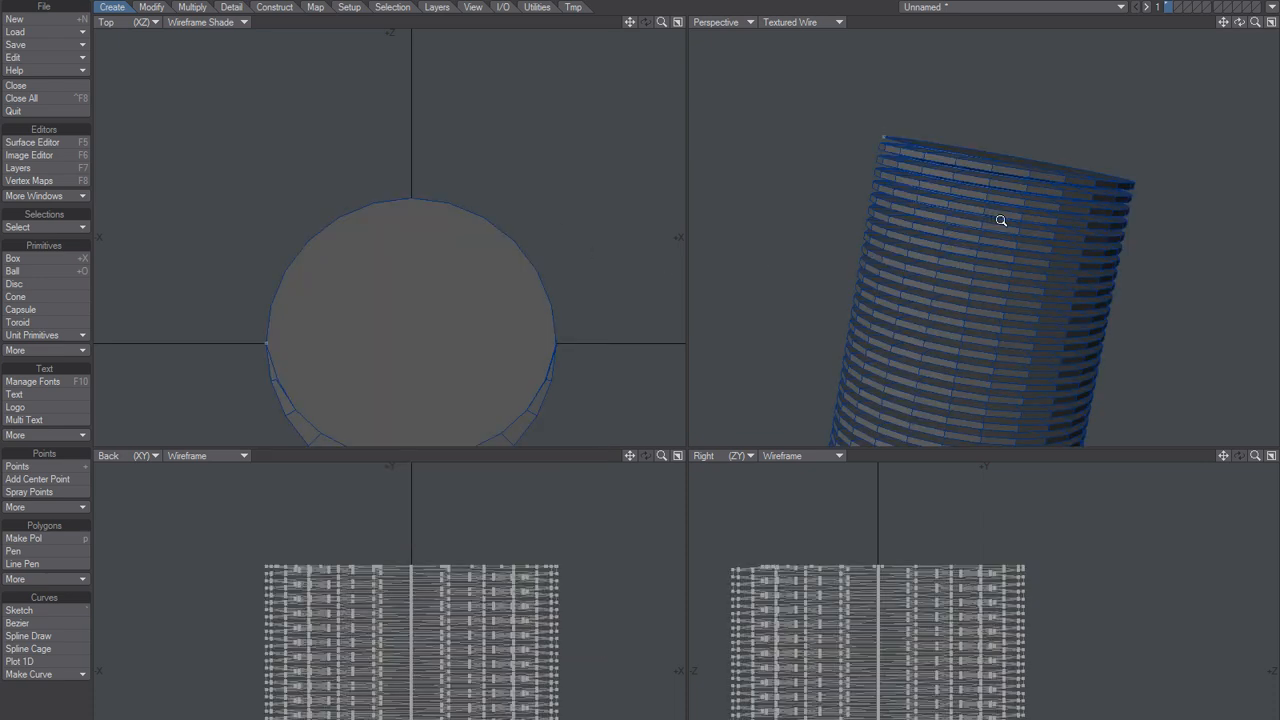
{"action": "left_click_drag", "start_coordinate": [1002, 221], "coordinate": [982, 166], "text": "ctrl+alt"}
{"action": "left_click_drag", "start_coordinate": [982, 166], "coordinate": [1044, 148], "text": "ctrl+alt"}
{"action": "left_click_drag", "start_coordinate": [1044, 148], "coordinate": [1018, 222], "text": "alt+shift"}
{"action": "left_click_drag", "start_coordinate": [1018, 222], "coordinate": [872, 222], "text": "alt"}
{"action": "left_click", "coordinate": [832, 176]}
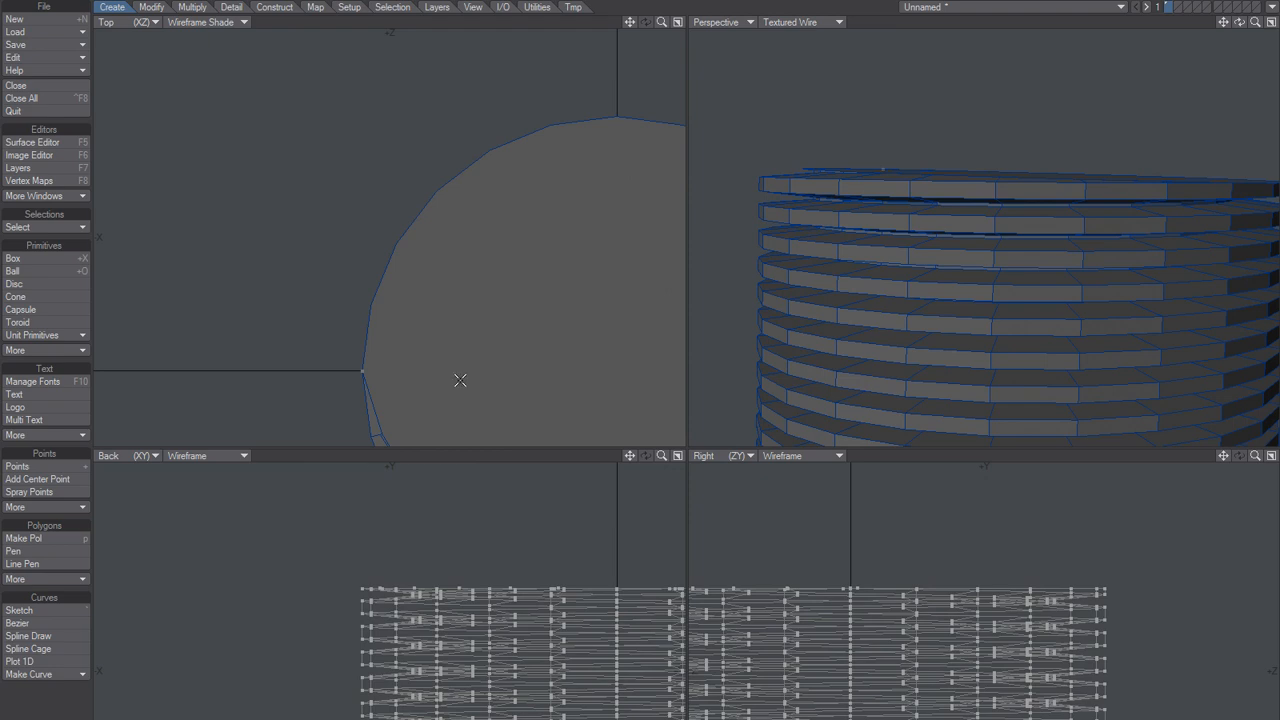
Step: Delete the thread and generate a shallower one in QuickBolt with the minor diameter set to 9.5 mm
{"action": "key", "text": "Delete"}
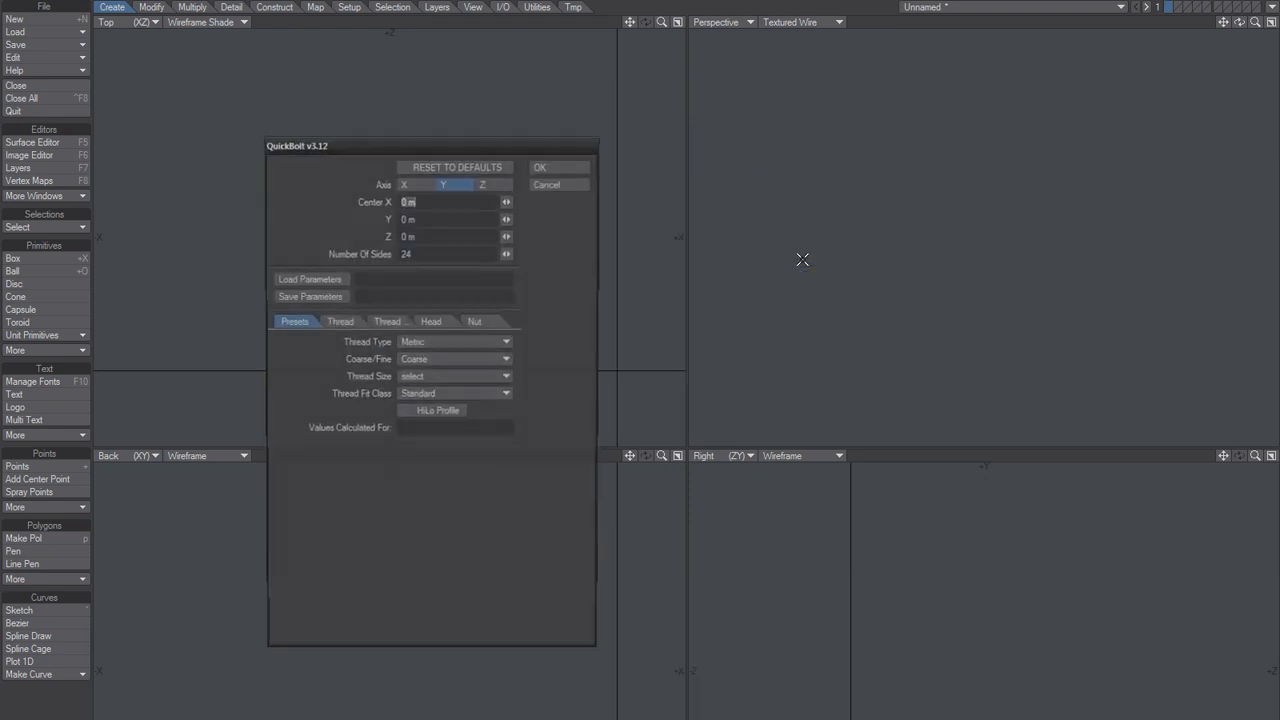
{"action": "left_click", "coordinate": [338, 321]}
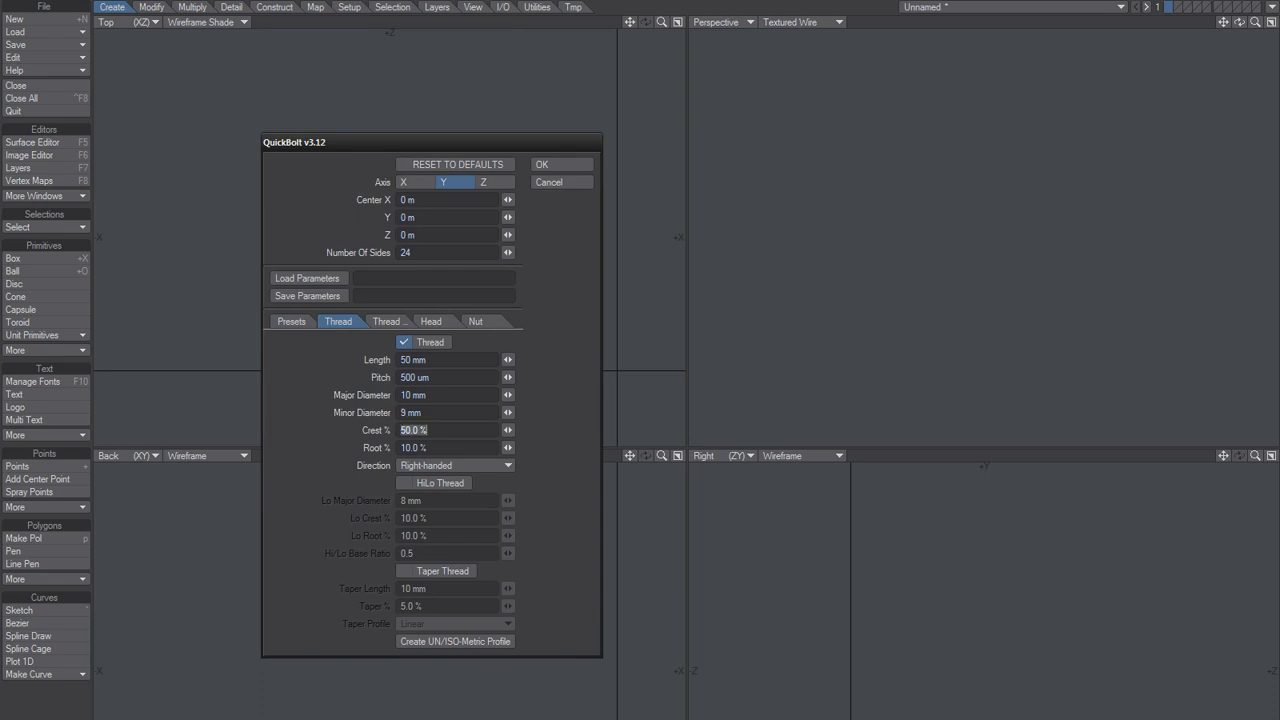
{"action": "type", "text": "9"}
{"action": "type", "text": ".5"}
{"action": "key", "text": "Tab"}
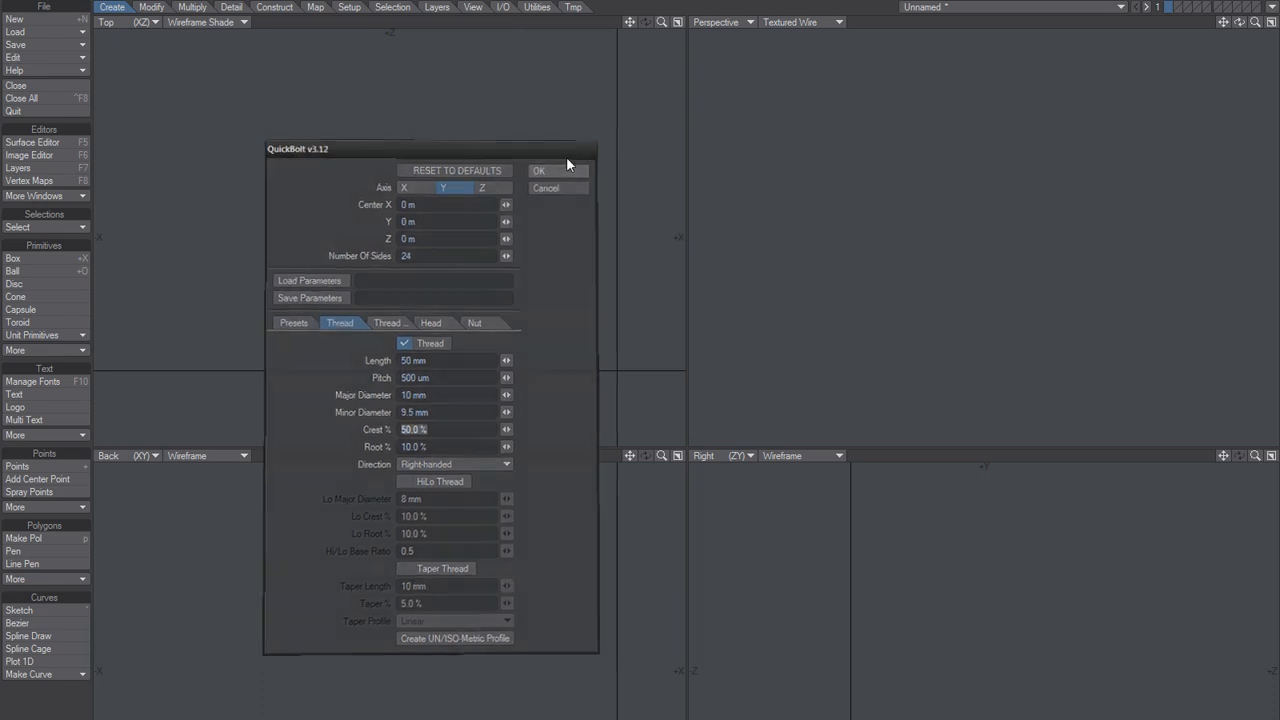
{"action": "left_click", "coordinate": [566, 160]}
{"action": "left_click_drag", "start_coordinate": [927, 275], "coordinate": [915, 237], "text": "ctrl+alt"}
{"action": "left_click_drag", "start_coordinate": [954, 307], "coordinate": [923, 300], "text": "alt+shift"}
{"action": "left_click_drag", "start_coordinate": [934, 214], "coordinate": [976, 201], "text": "ctrl+alt"}
{"action": "left_click_drag", "start_coordinate": [957, 192], "coordinate": [962, 157], "text": "alt"}
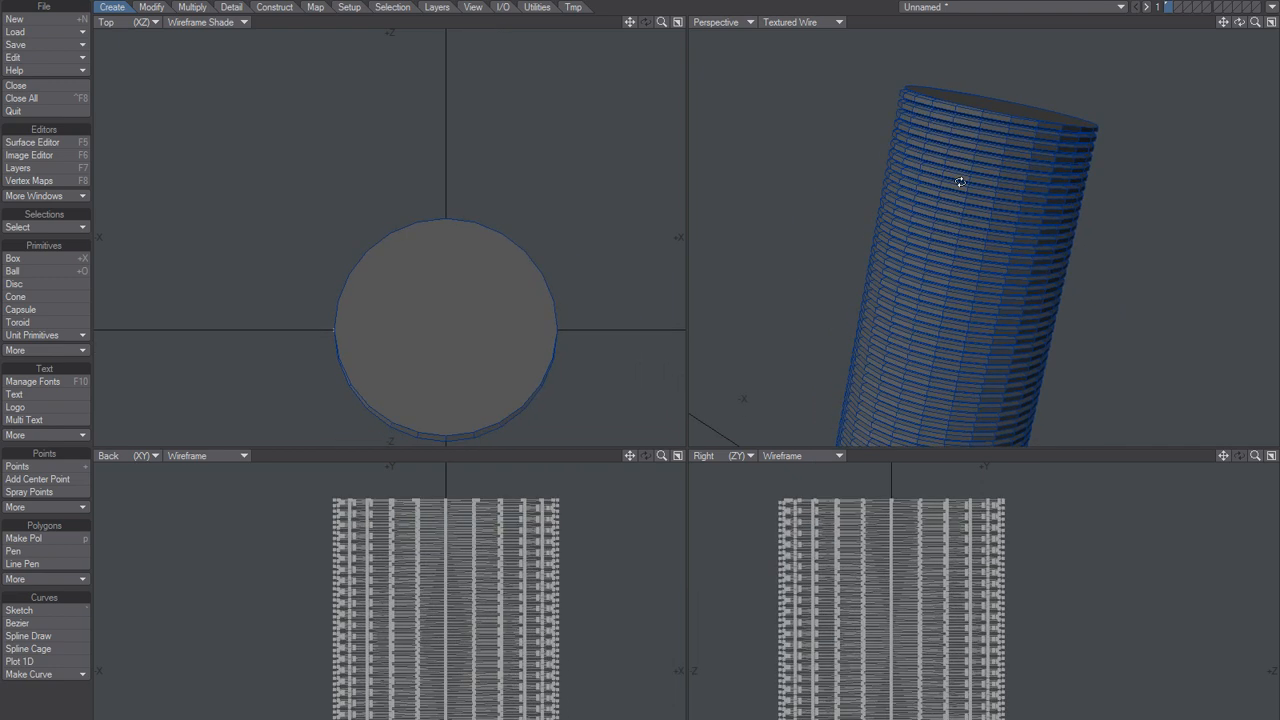
Step: Delete the shallow thread and reset all QuickBolt settings to their defaults
{"action": "key", "text": "Delete"}
{"action": "key", "text": "F12"}
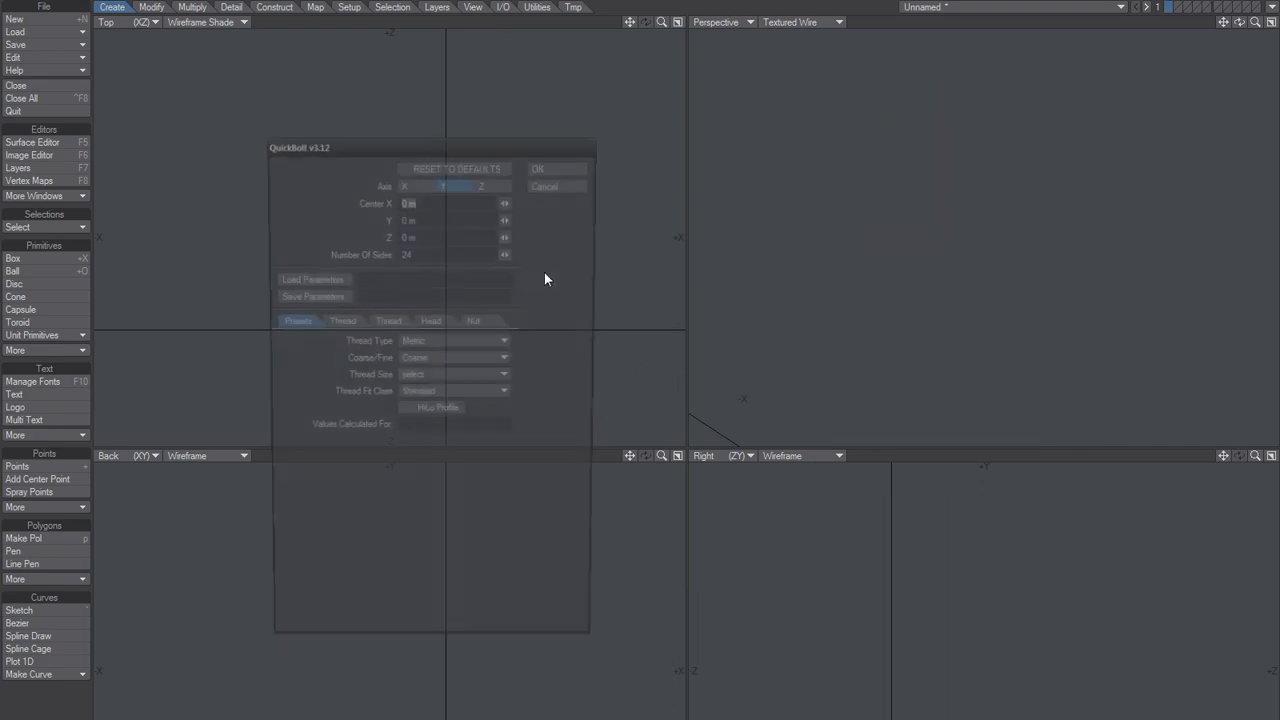
{"action": "left_click", "coordinate": [342, 320]}
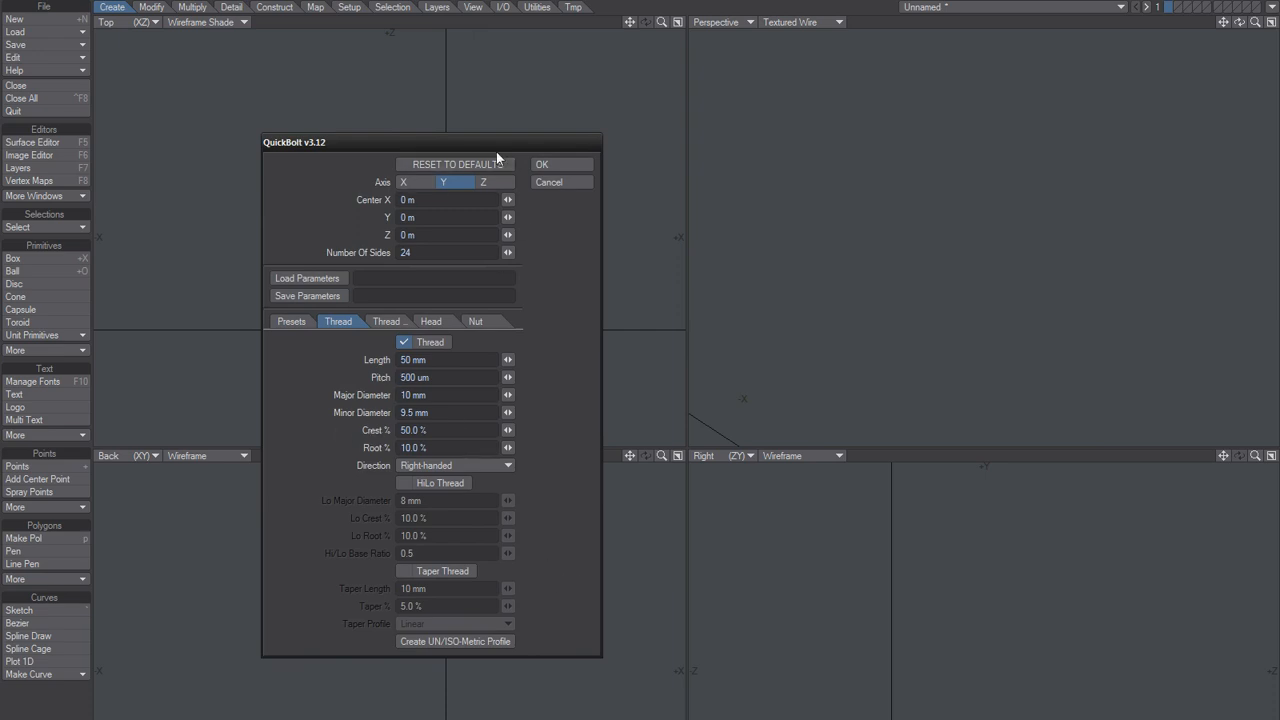
{"action": "left_click", "coordinate": [460, 166]}
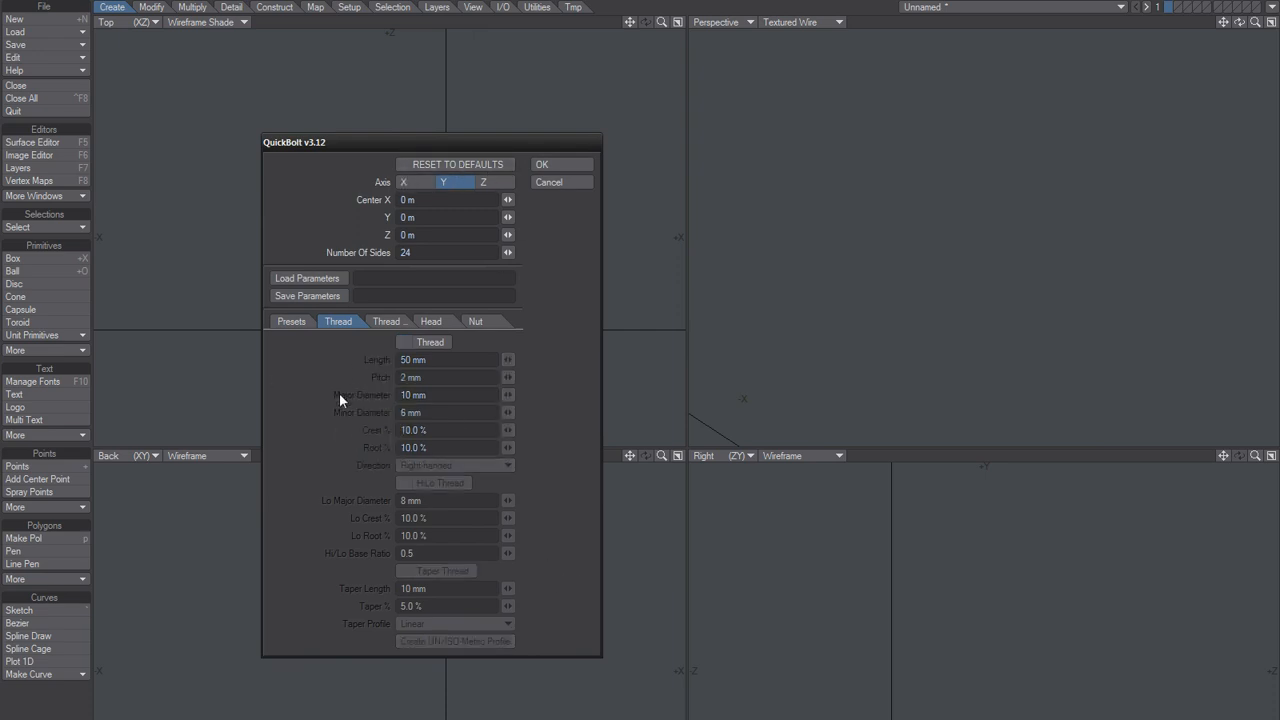
Step: Enable the Shank option in QuickBolt and generate a shank with the default 10 mm diameter and 30 mm length
{"action": "left_click", "coordinate": [387, 321]}
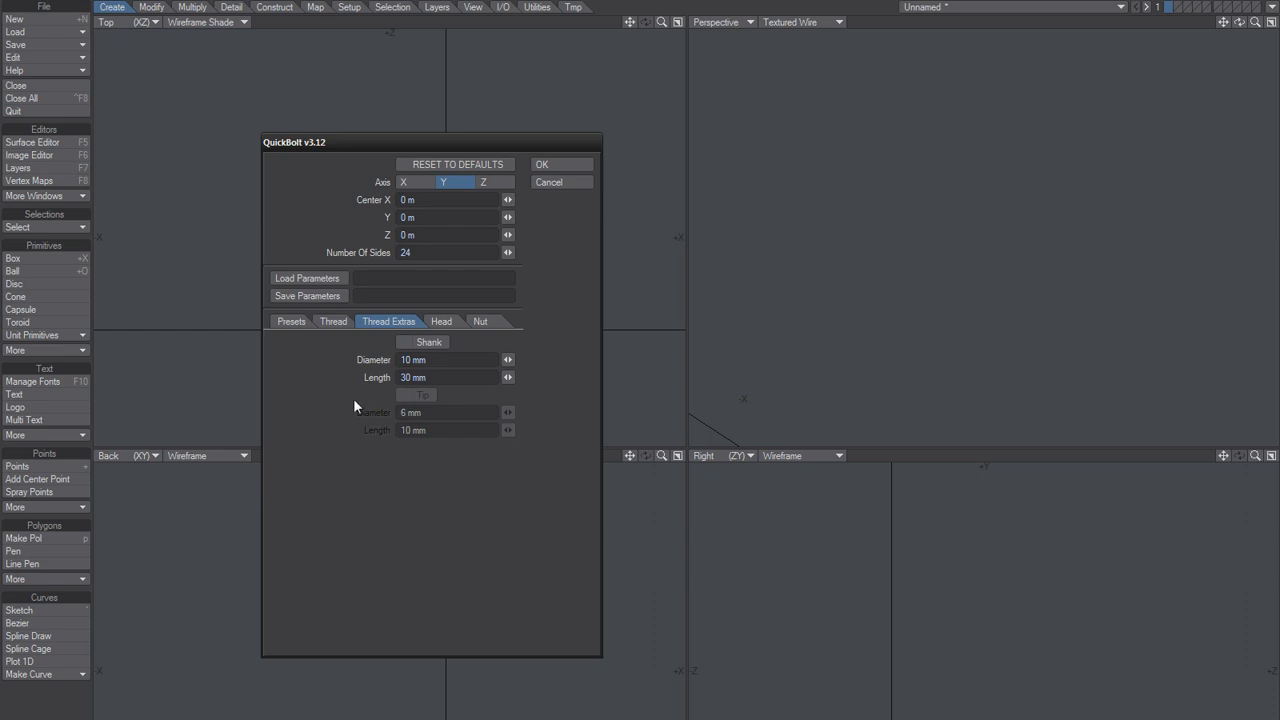
{"action": "left_click", "coordinate": [410, 342]}
{"action": "left_click", "coordinate": [588, 166]}
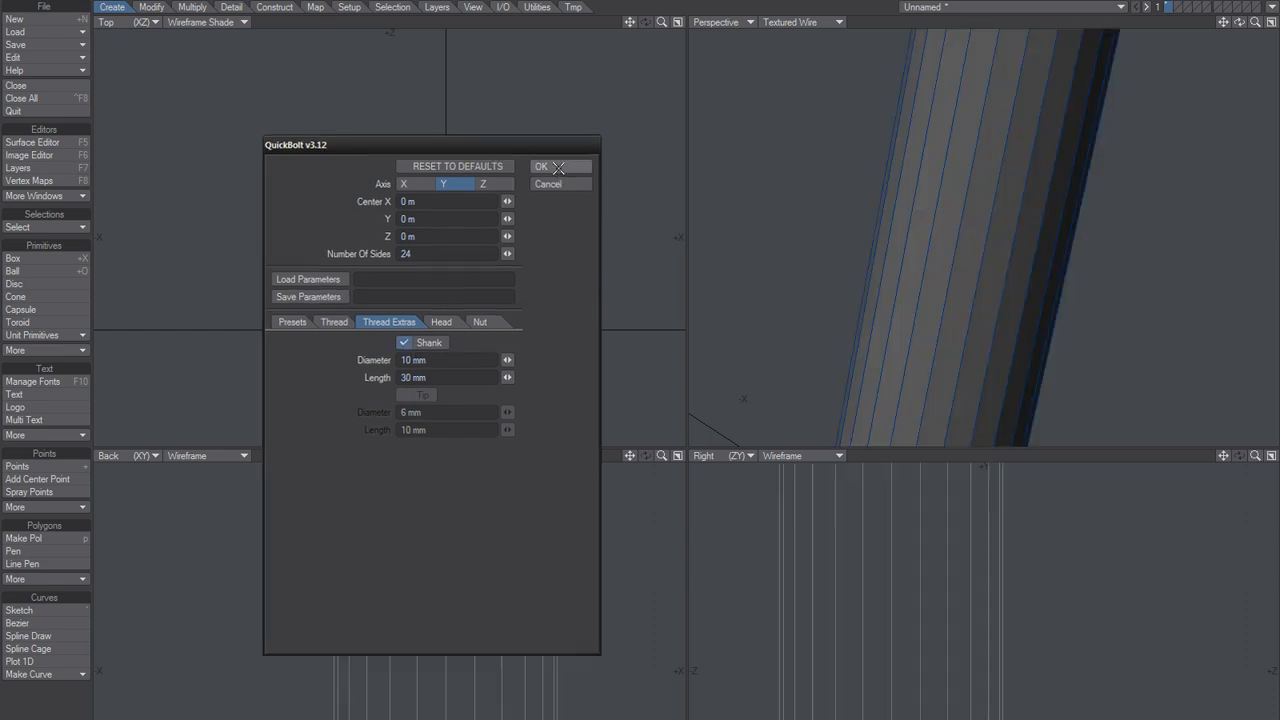
{"action": "mouse_move", "coordinate": [943, 238]}
{"action": "left_mouse_down", "text": "ctrl+alt"}
{"action": "mouse_move", "coordinate": [870, 230]}
{"action": "mouse_move", "coordinate": [882, 262]}
{"action": "mouse_move", "coordinate": [945, 229]}
{"action": "mouse_move", "coordinate": [933, 221]}
{"action": "left_mouse_up", "text": "ctrl+alt"}
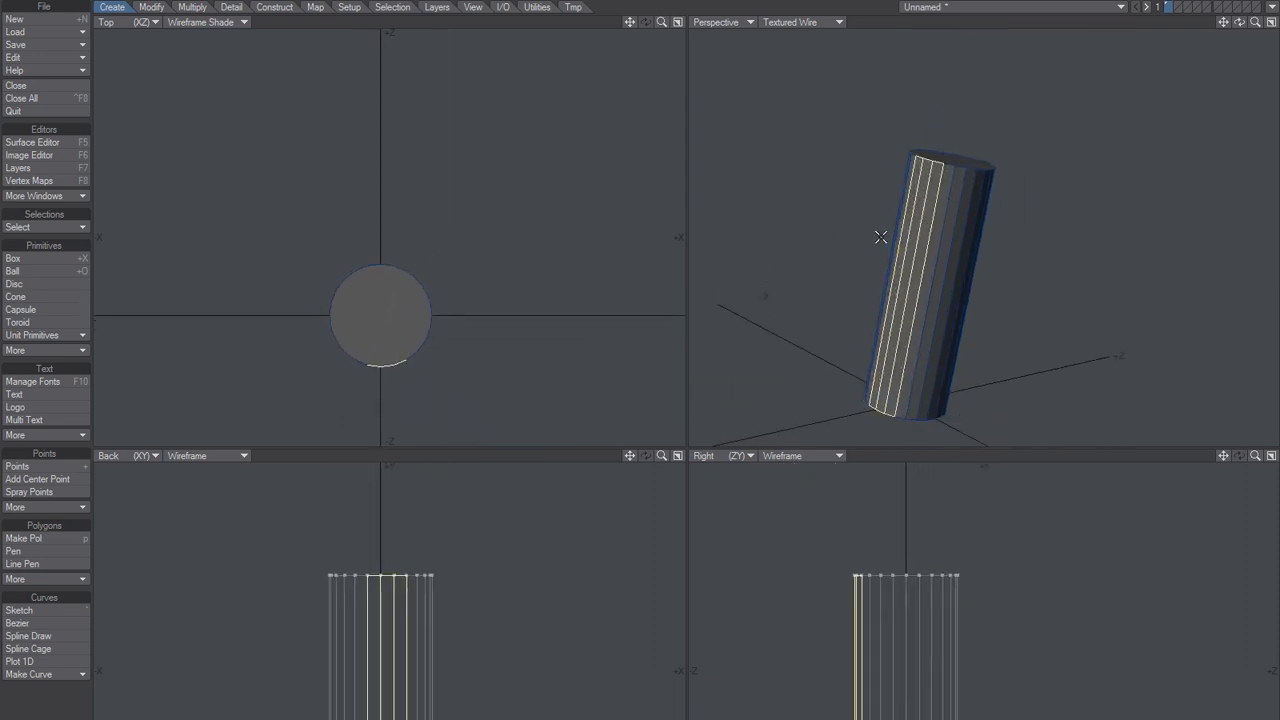
{"action": "left_click", "coordinate": [880, 237]}
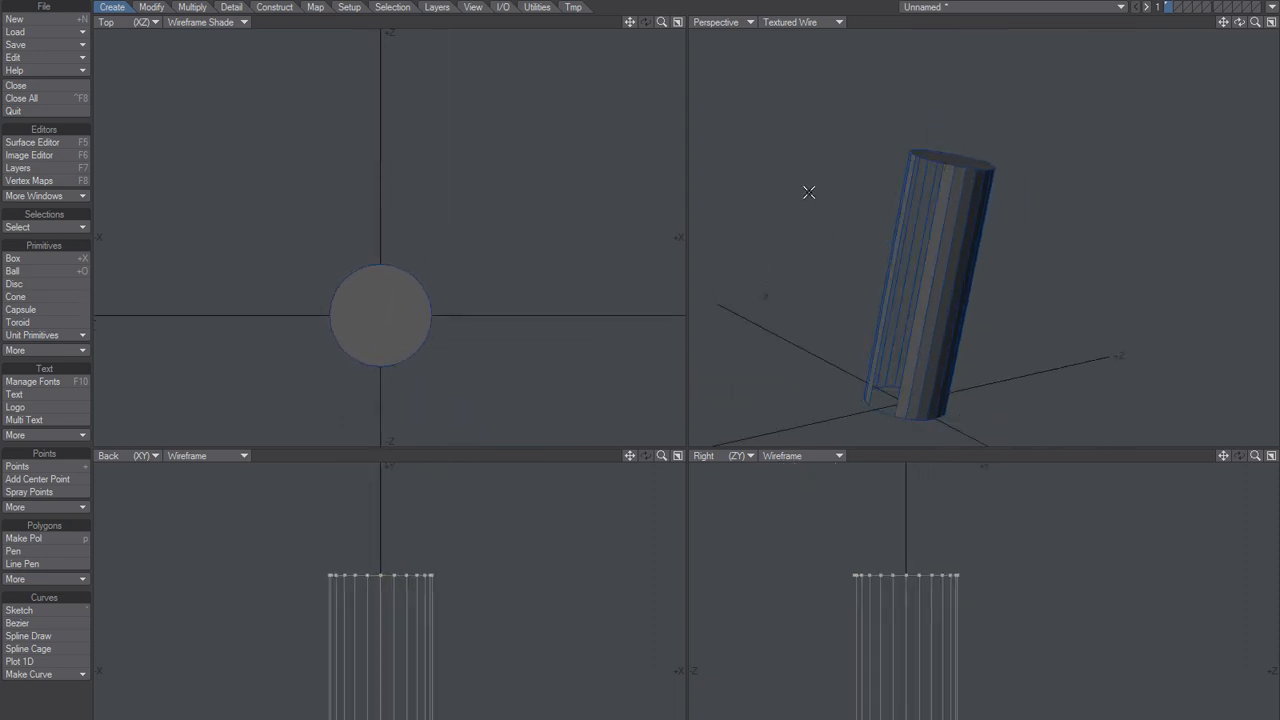
Step: Delete the shank, enable the Thread option alongside it in QuickBolt, and generate a threaded bolt with a shank
{"action": "key", "text": "Delete"}
{"action": "left_click", "coordinate": [338, 321]}
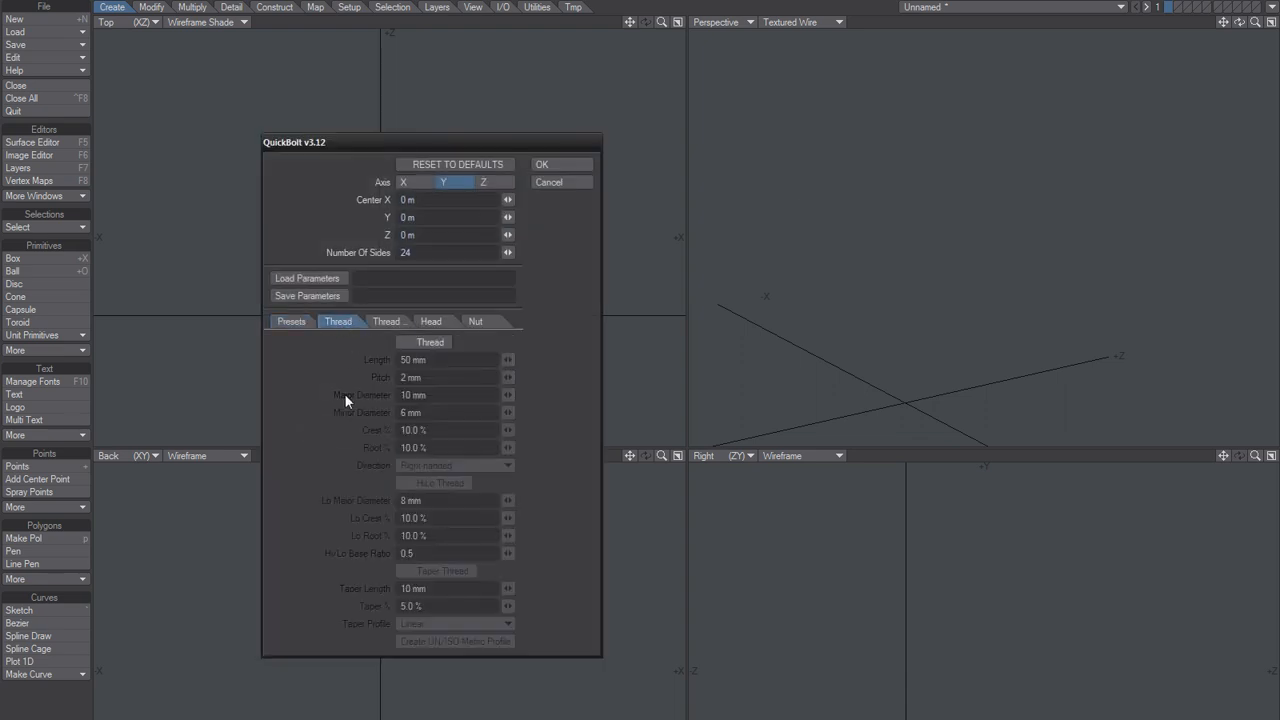
{"action": "left_click", "coordinate": [412, 340]}
{"action": "left_click", "coordinate": [408, 325]}
{"action": "left_click", "coordinate": [541, 164]}
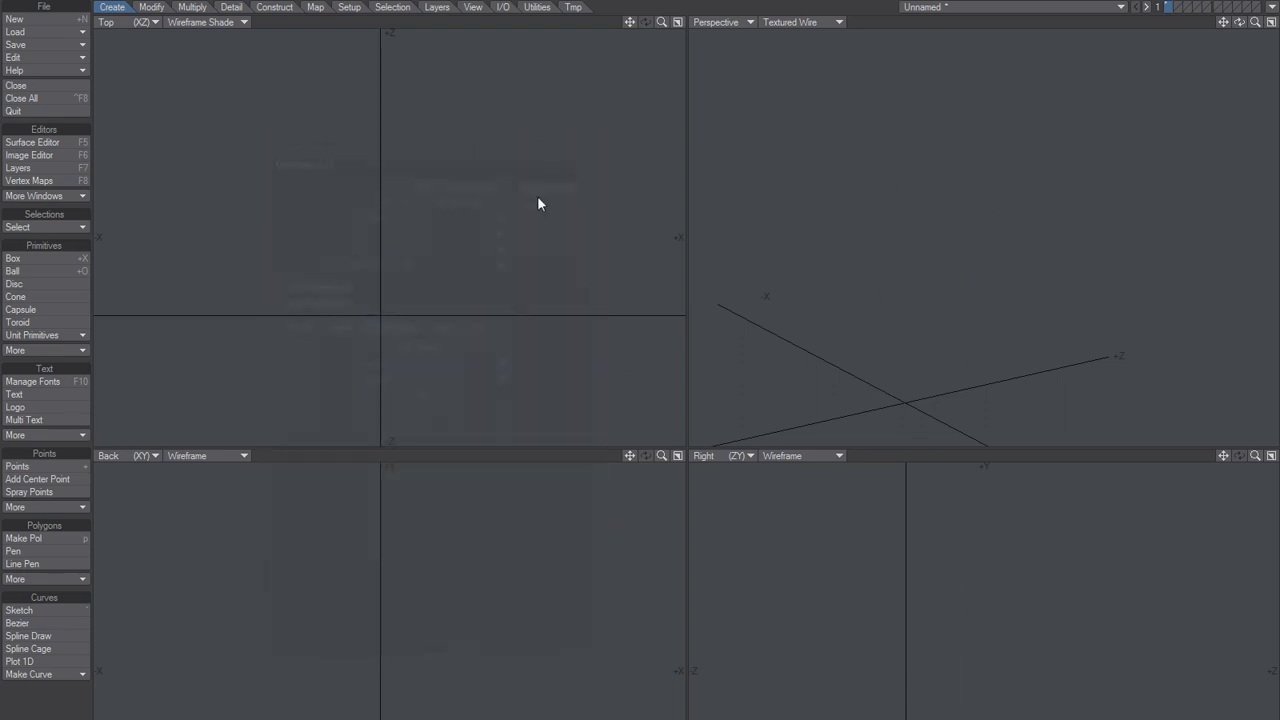
{"action": "left_click_drag", "start_coordinate": [931, 329], "coordinate": [896, 225], "text": "alt"}
{"action": "scroll", "coordinate": [1014, 209], "scroll_direction": "up", "scroll_amount": 4}
{"action": "scroll", "coordinate": [985, 202], "scroll_direction": "up", "scroll_amount": 3}
{"action": "scroll", "coordinate": [960, 196], "scroll_direction": "down", "scroll_amount": 4}
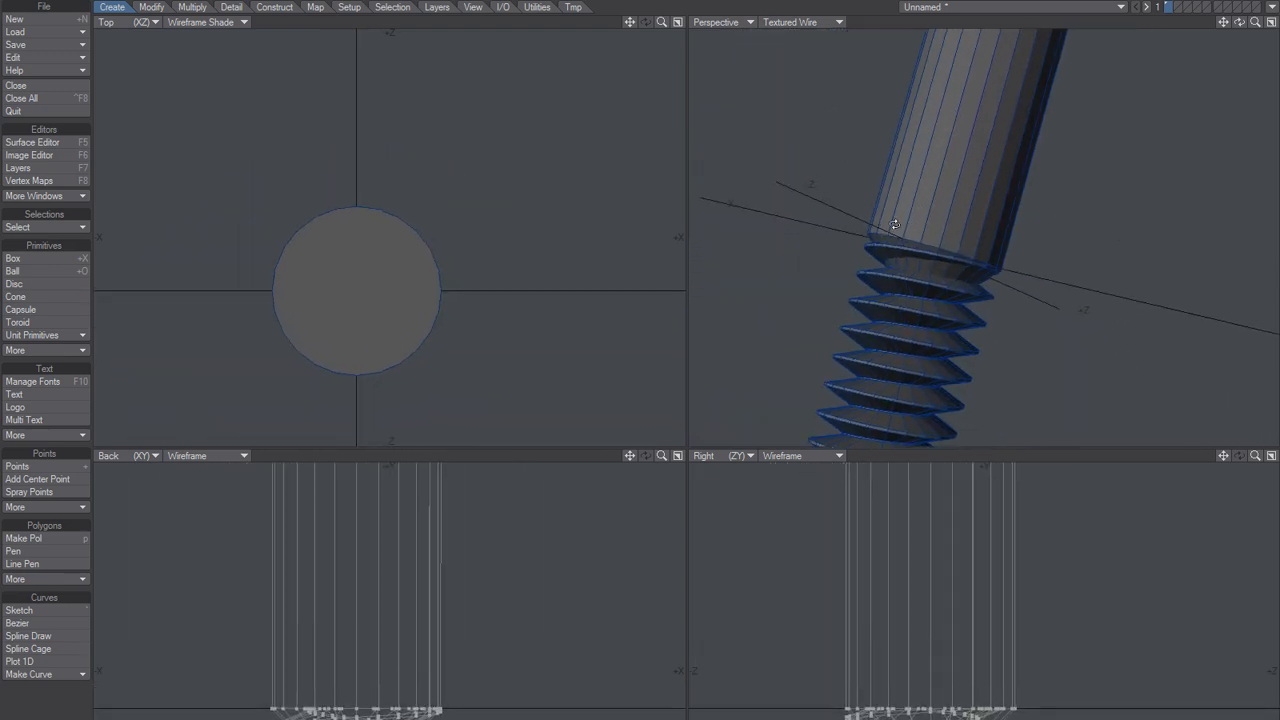
Step: Delete the threaded bolt and reopen QuickBolt's thread extras settings
{"action": "key", "text": "Delete"}
{"action": "key", "text": "F1"}
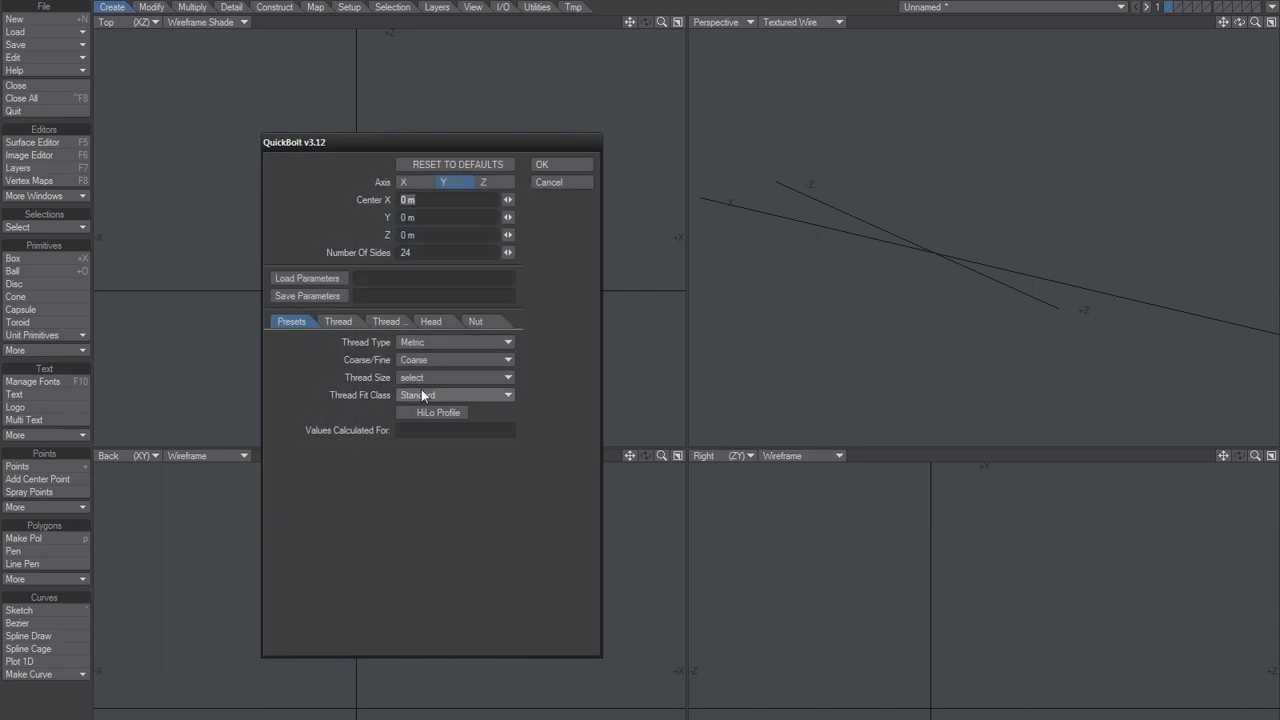
{"action": "left_click", "coordinate": [344, 323]}
{"action": "left_click", "coordinate": [411, 325]}
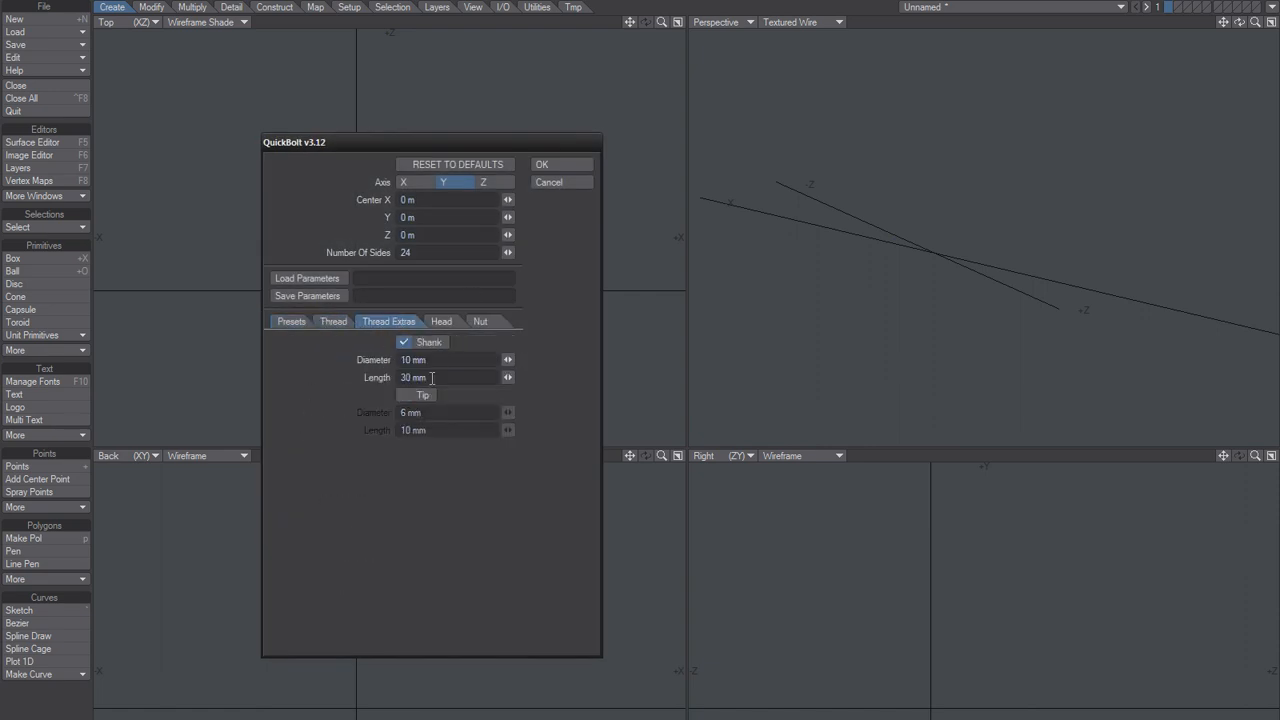
Step: Try to generate the bolt and shank with the thread's major diameter set to 5 mm
{"action": "left_click", "coordinate": [432, 364]}
{"action": "left_click", "coordinate": [417, 482]}
{"action": "left_click", "coordinate": [334, 321]}
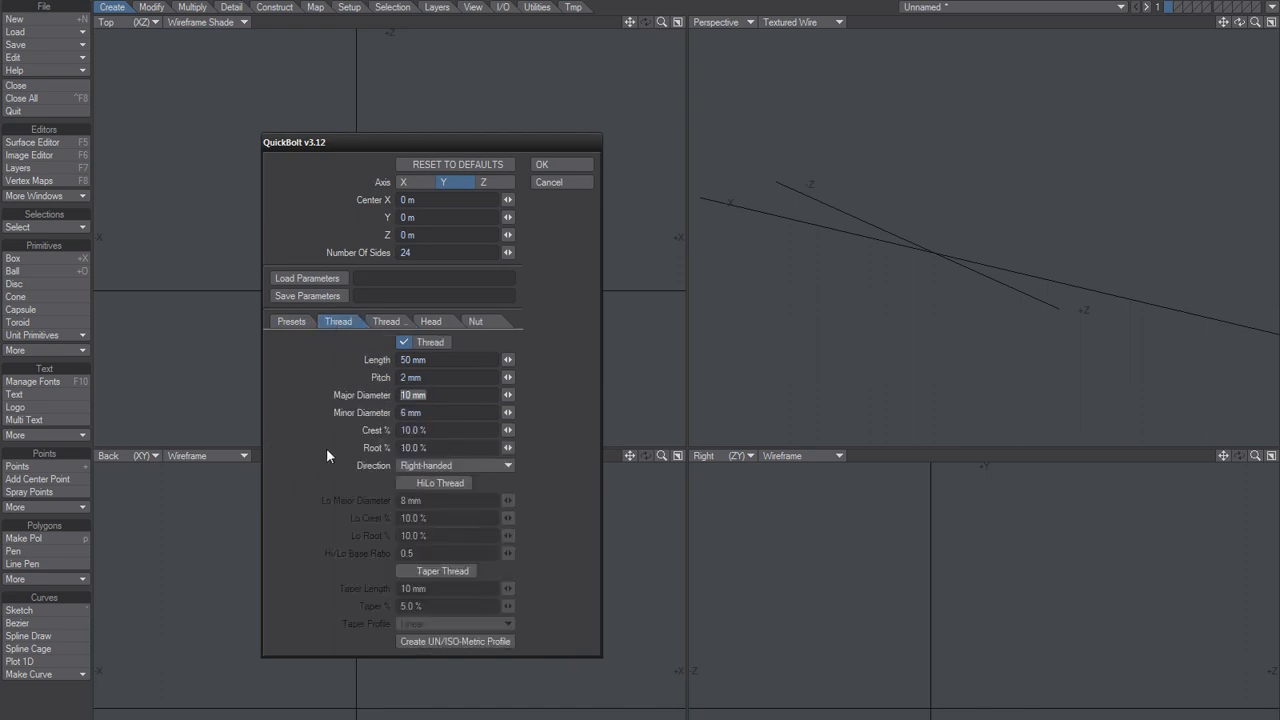
{"action": "type", "text": "5"}
{"action": "key", "text": "Tab"}
{"action": "left_click", "coordinate": [388, 322]}
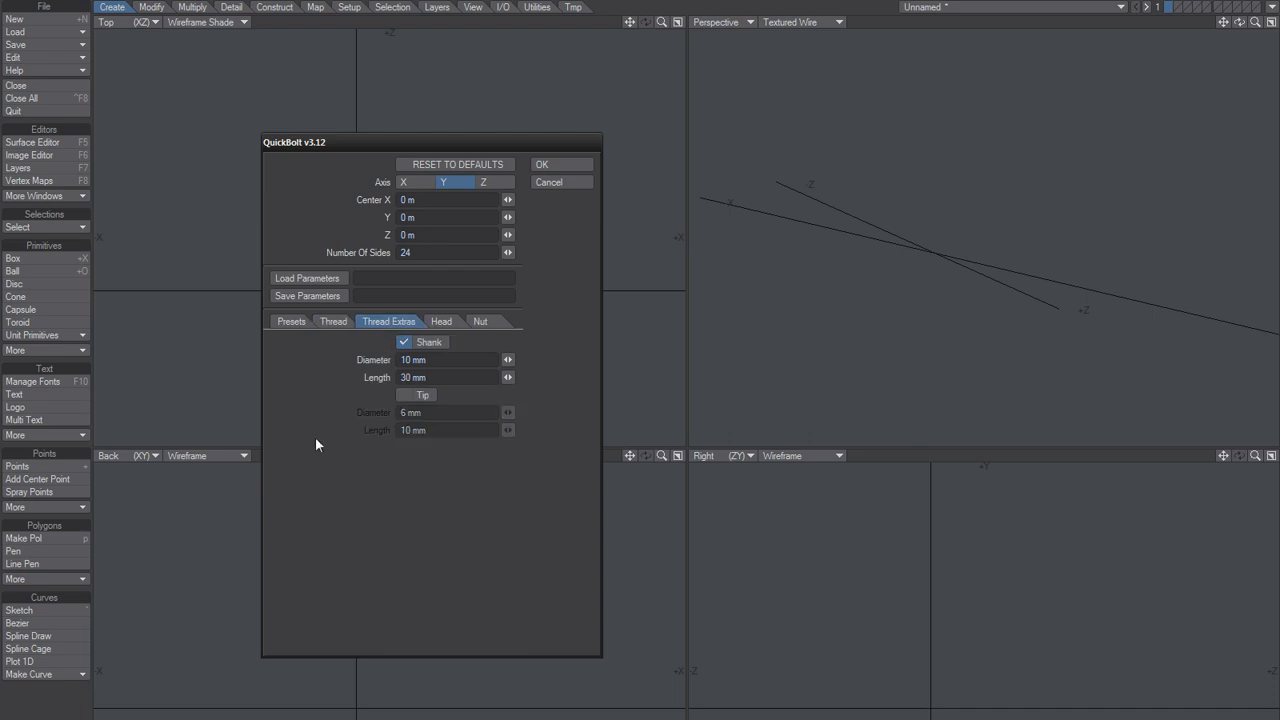
{"action": "left_click", "coordinate": [433, 360]}
{"action": "left_click", "coordinate": [562, 164]}
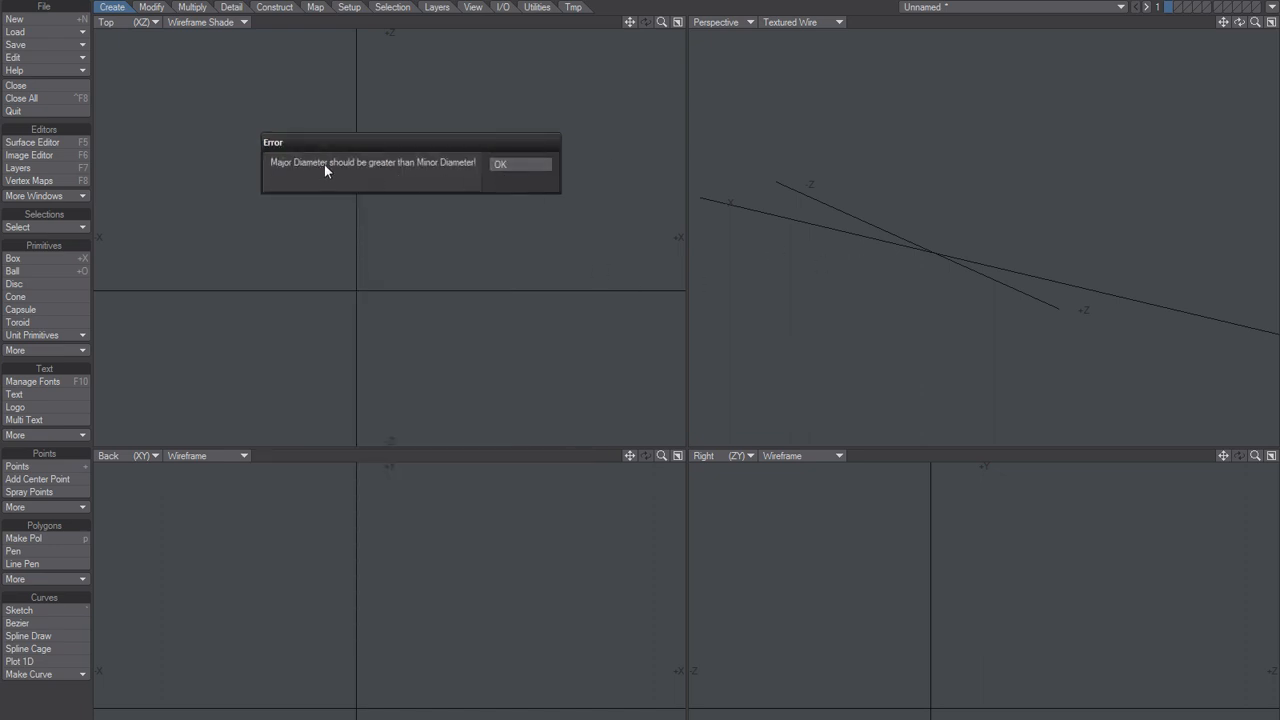
{"action": "left_click", "coordinate": [520, 168]}
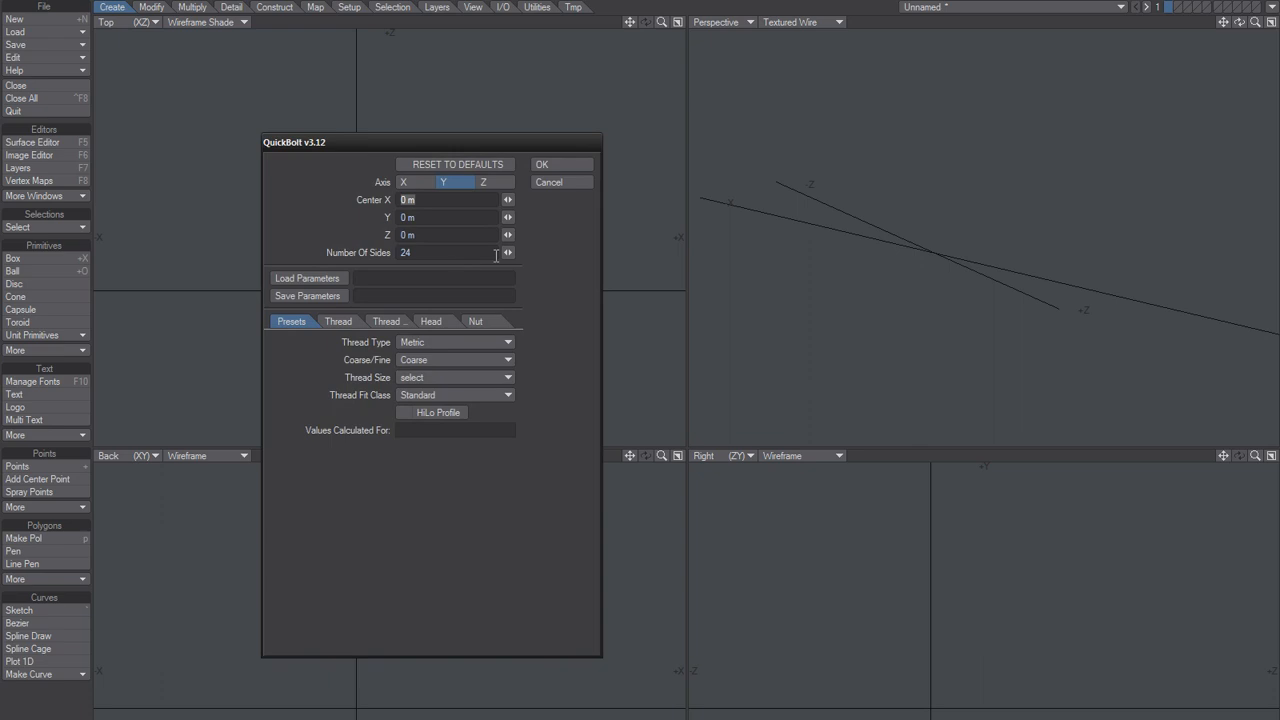
Step: Set the shank diameter to 5 mm in QuickBolt and try to generate the bolt
{"action": "left_click", "coordinate": [384, 321]}
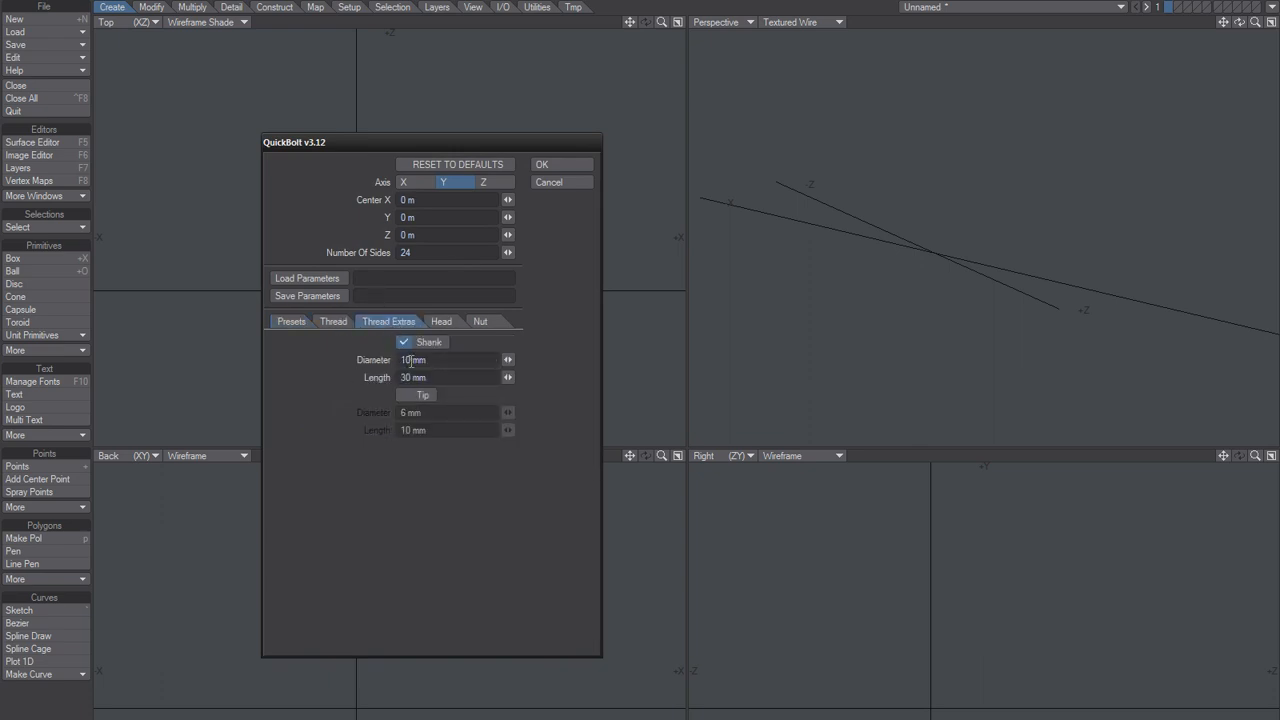
{"action": "type", "text": "5"}
{"action": "key", "text": "Tab"}
{"action": "left_click", "coordinate": [448, 377]}
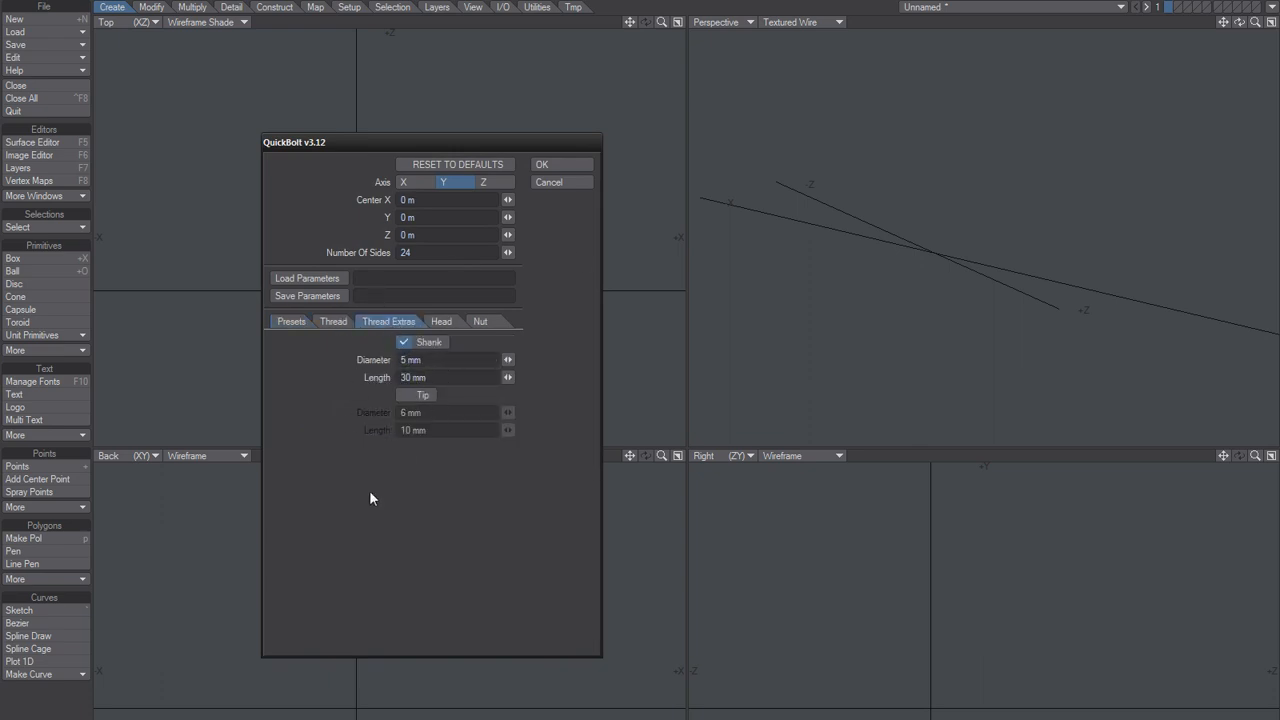
{"action": "left_click", "coordinate": [558, 165]}
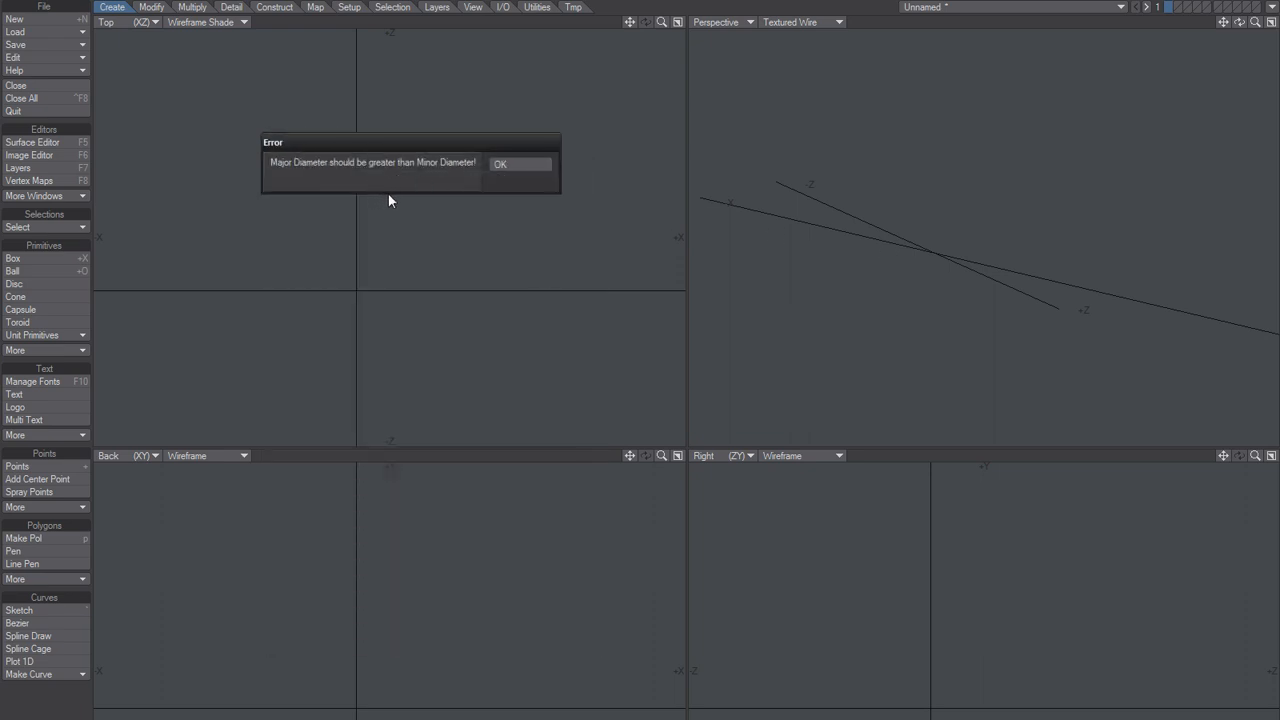
{"action": "left_click", "coordinate": [504, 165]}
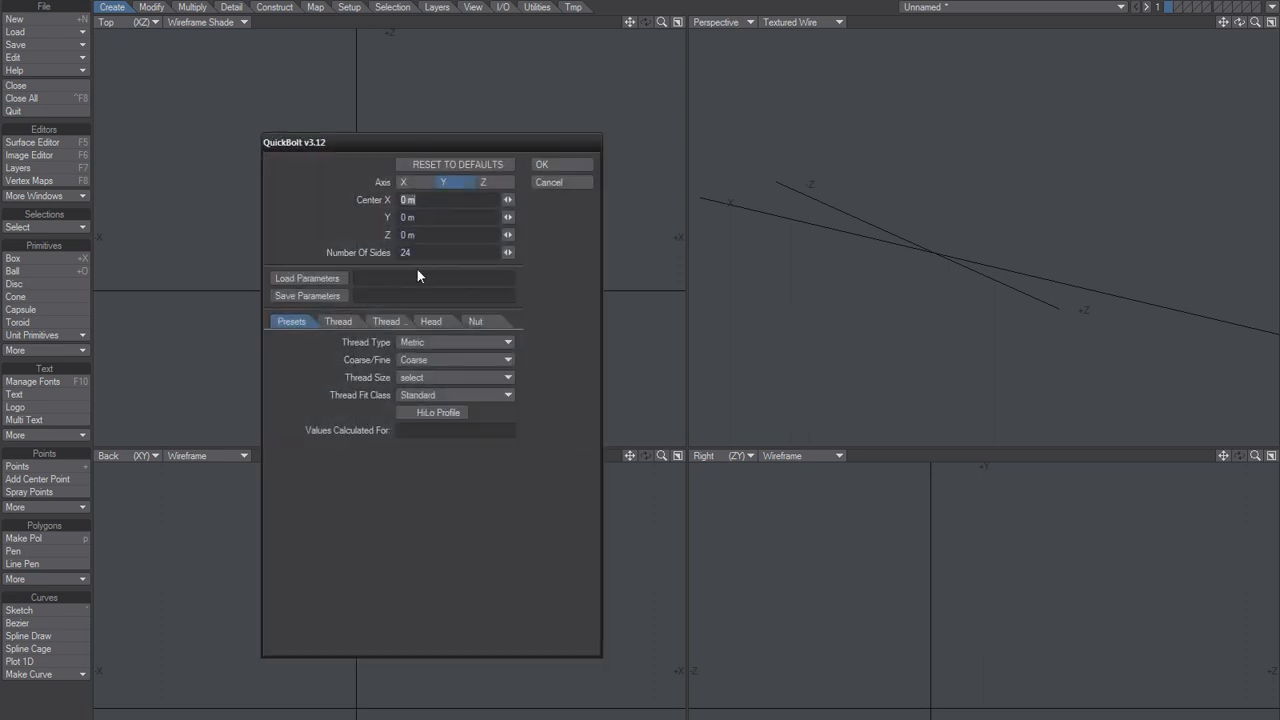
Step: Set the thread's major diameter to 7 mm and generate the bolt with the 5 mm shank
{"action": "left_click", "coordinate": [339, 322]}
{"action": "left_click_drag", "start_coordinate": [434, 397], "coordinate": [340, 401]}
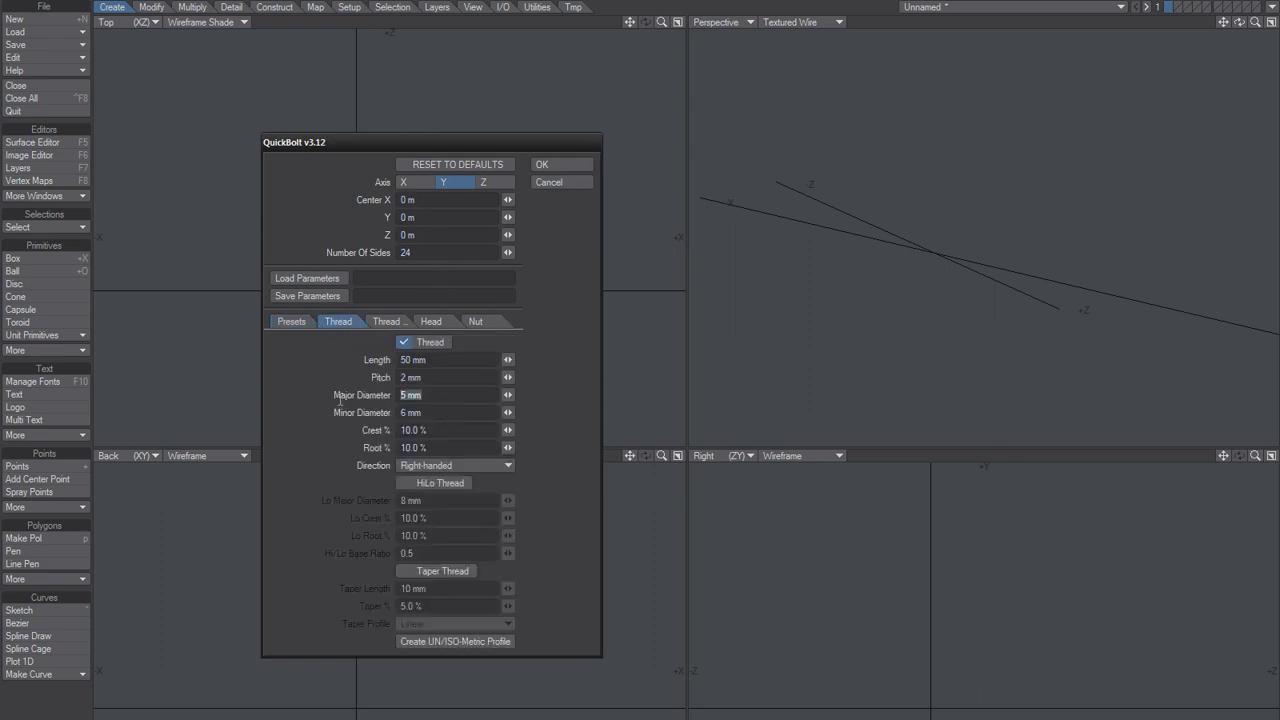
{"action": "left_click", "coordinate": [424, 397]}
{"action": "double_click", "coordinate": [404, 396]}
{"action": "type", "text": "7"}
{"action": "key", "text": "Tab"}
{"action": "left_click", "coordinate": [386, 321]}
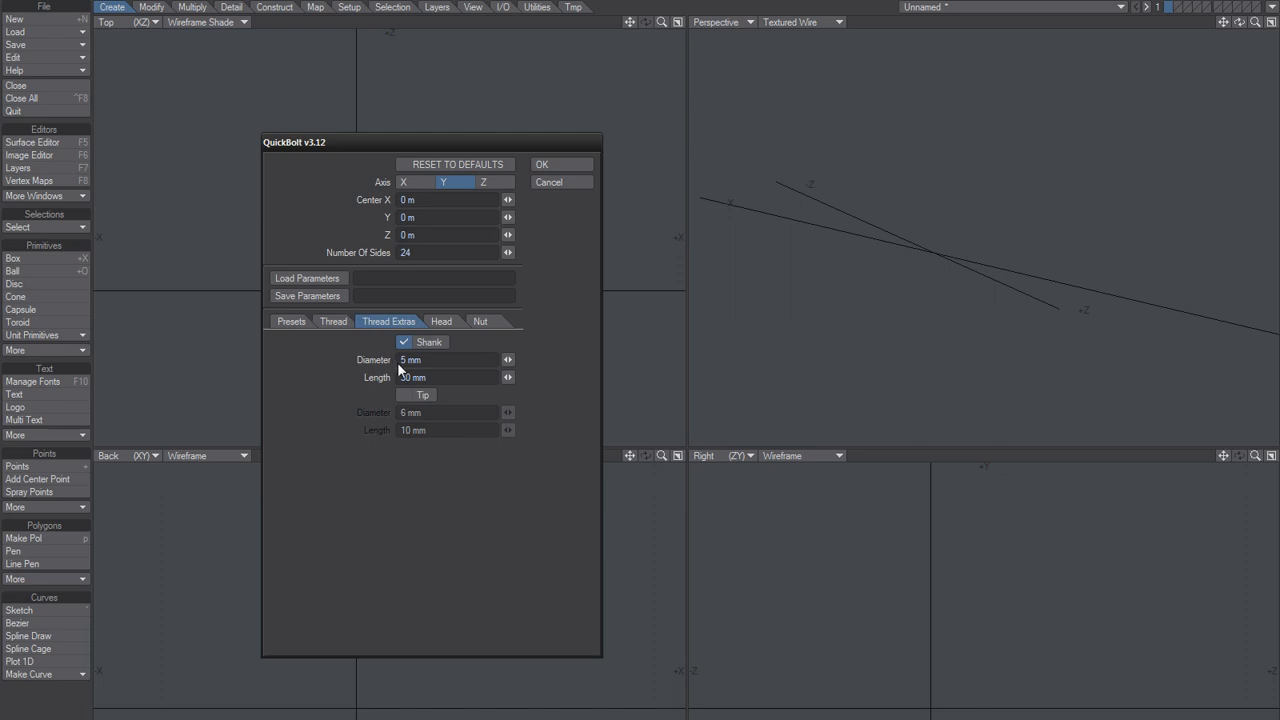
{"action": "double_click", "coordinate": [404, 360]}
{"action": "left_click", "coordinate": [546, 162]}
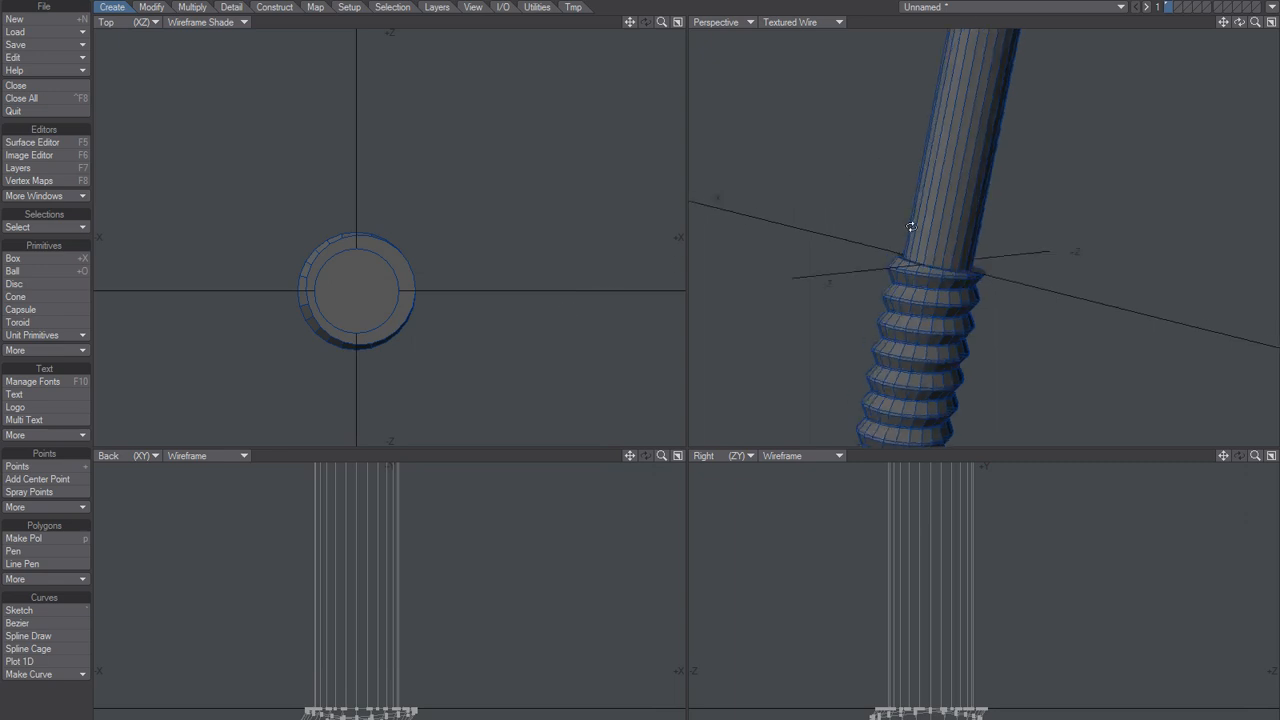
Step: Inspect the junction between the thread and the thinner shank, and delete the bolt
{"action": "left_click_drag", "start_coordinate": [911, 227], "coordinate": [877, 302], "text": "alt"}
{"action": "left_click_drag", "start_coordinate": [877, 302], "coordinate": [922, 268], "text": "alt"}
{"action": "left_click_drag", "start_coordinate": [922, 268], "coordinate": [893, 225], "text": "ctrl+alt"}
{"action": "left_click_drag", "start_coordinate": [893, 225], "coordinate": [976, 188], "text": "alt"}
{"action": "left_click_drag", "start_coordinate": [943, 270], "coordinate": [947, 227], "text": "alt+shift"}
{"action": "key", "text": "Delete"}
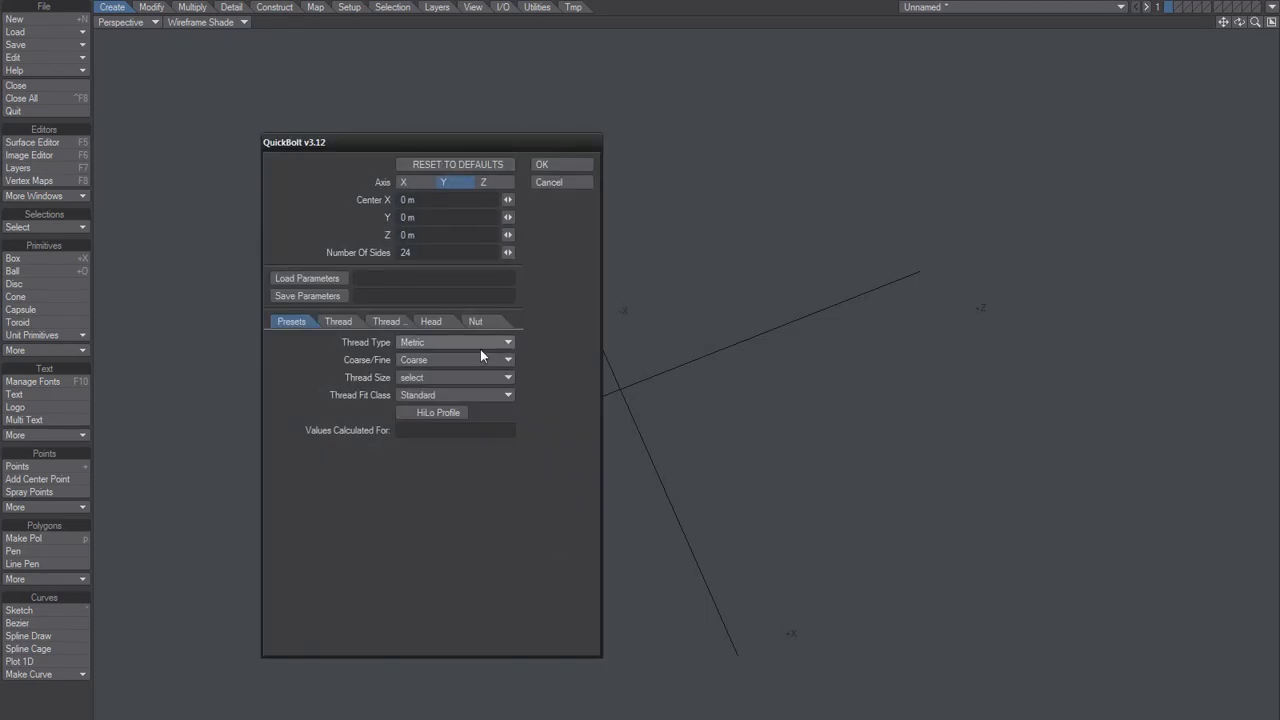
Step: Enable the Head option in QuickBolt and generate a Hex head 20 mm in diameter and 10 mm deep
{"action": "left_click", "coordinate": [437, 320]}
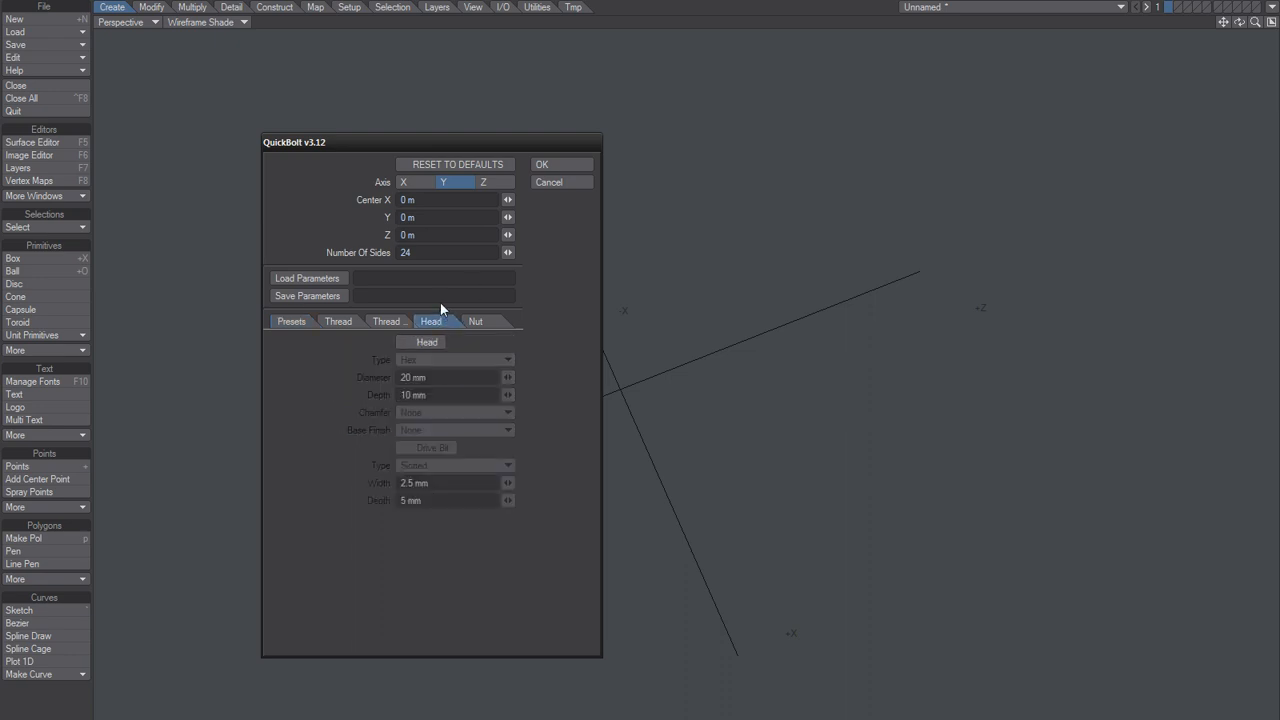
{"action": "left_click", "coordinate": [418, 342]}
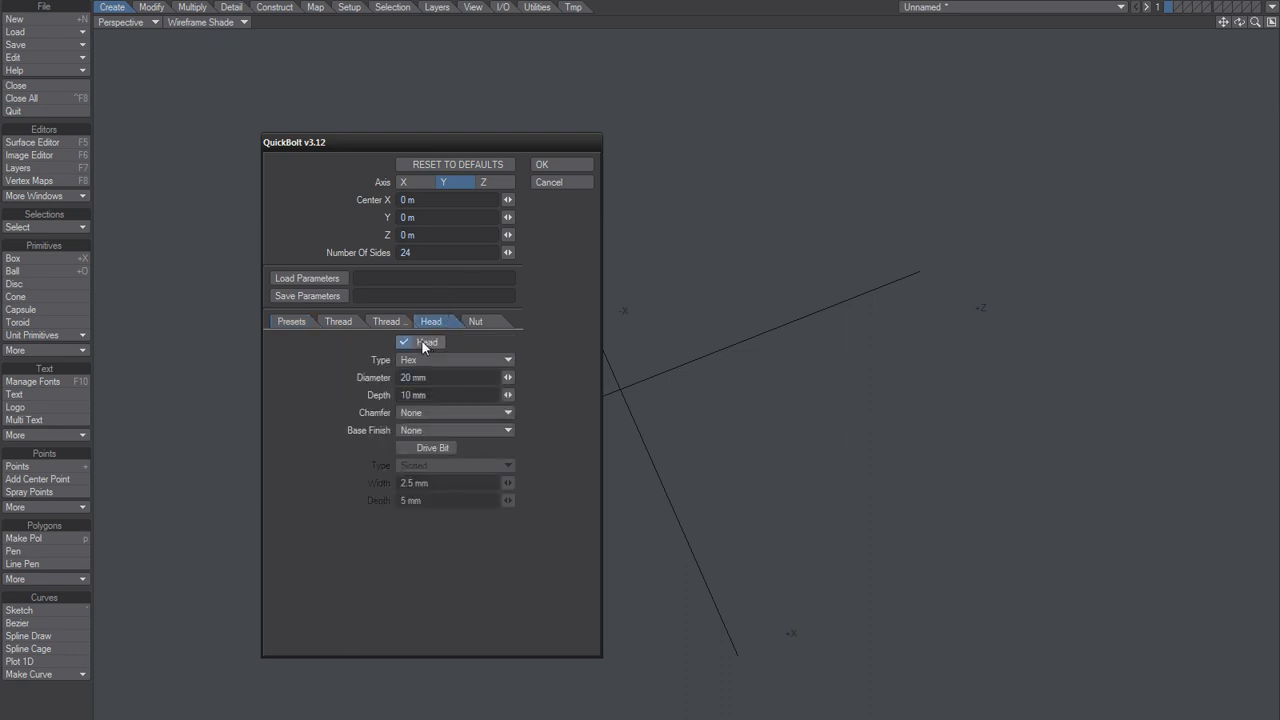
{"action": "left_click", "coordinate": [556, 164]}
{"action": "left_click_drag", "start_coordinate": [689, 369], "coordinate": [614, 376], "text": "ctrl+alt"}
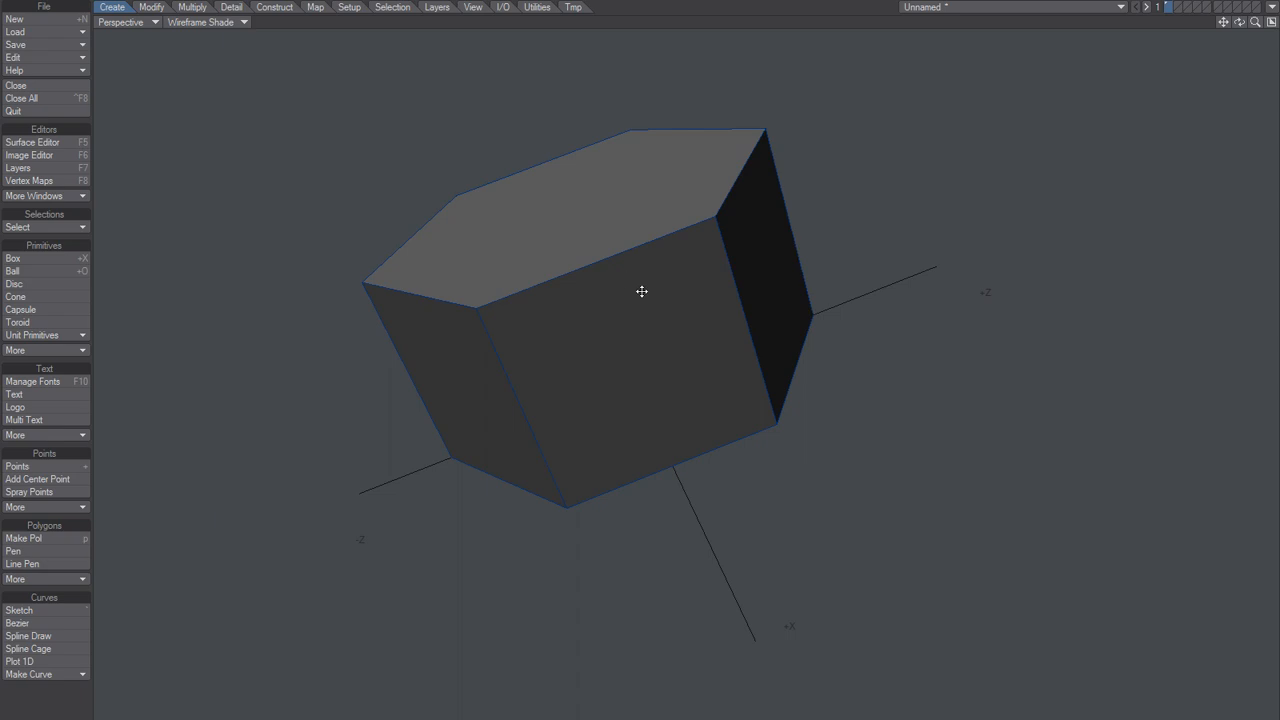
{"action": "left_click_drag", "start_coordinate": [642, 292], "coordinate": [686, 343], "text": "alt+shift"}
Step: Undo the hex head and generate a head of type Hex Indented in QuickBolt
{"action": "key", "text": "ctrl+z"}
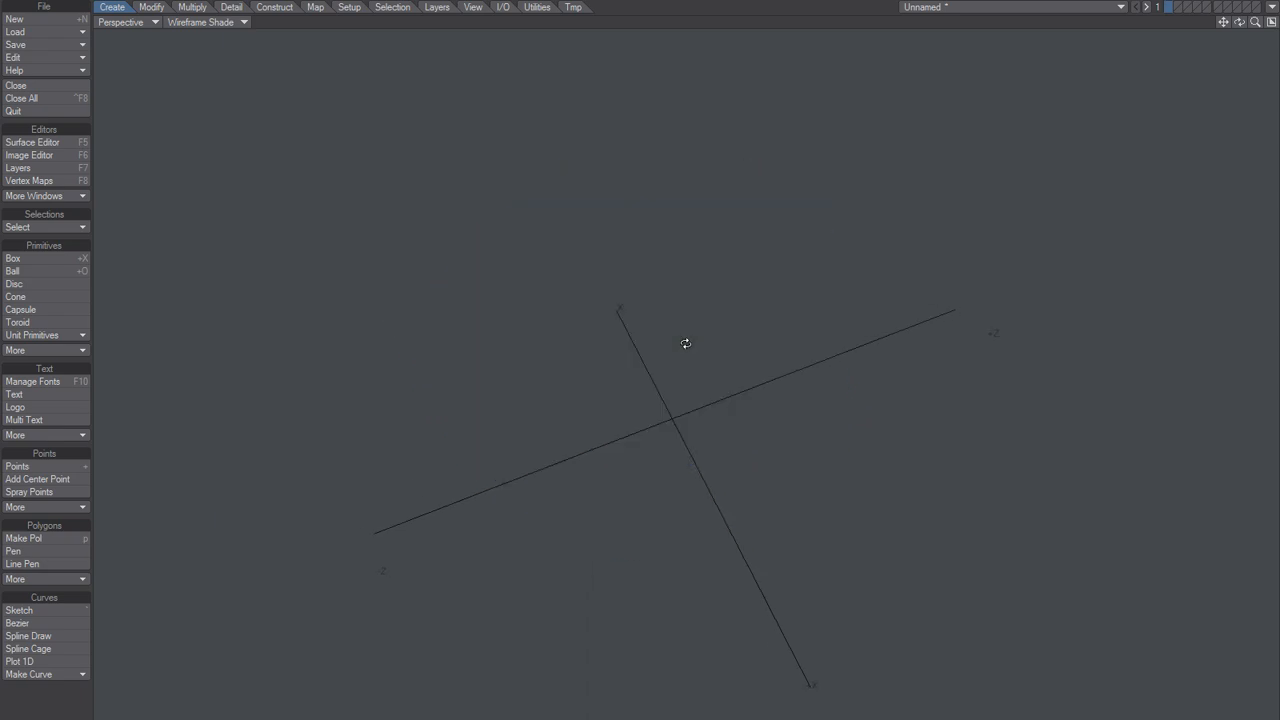
{"action": "key", "text": "F1"}
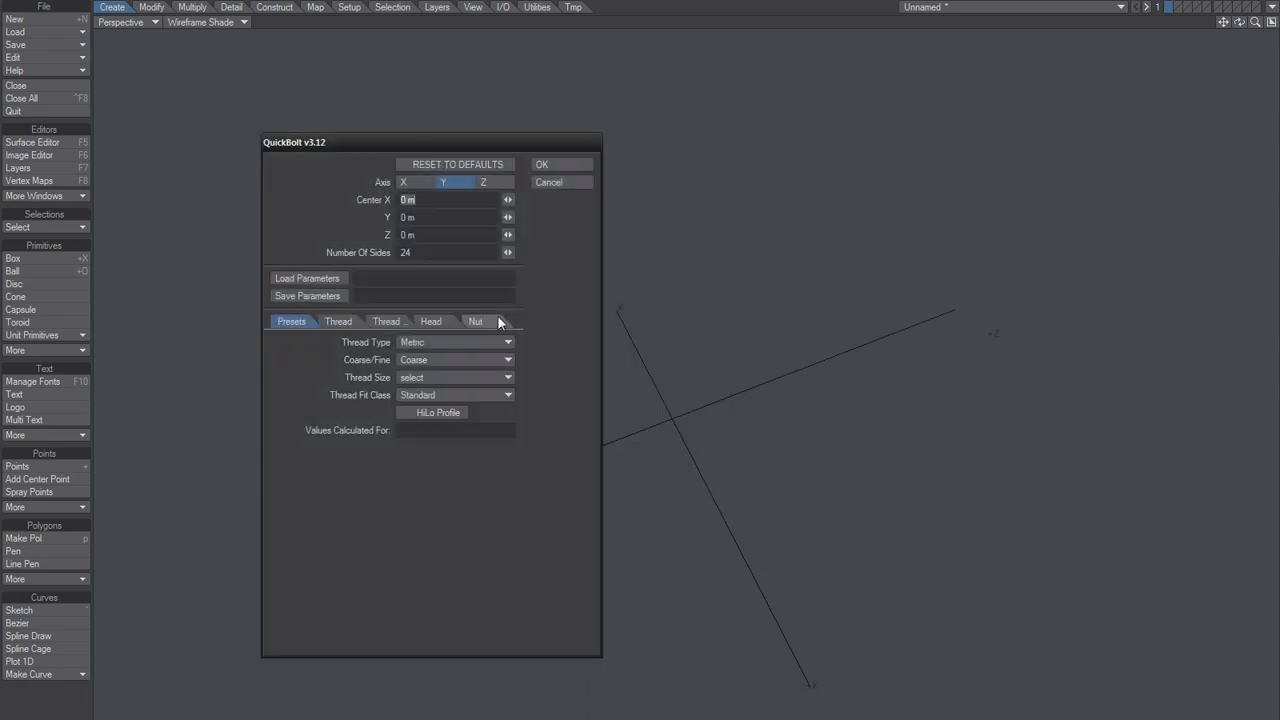
{"action": "left_click", "coordinate": [445, 323]}
{"action": "left_click", "coordinate": [427, 364]}
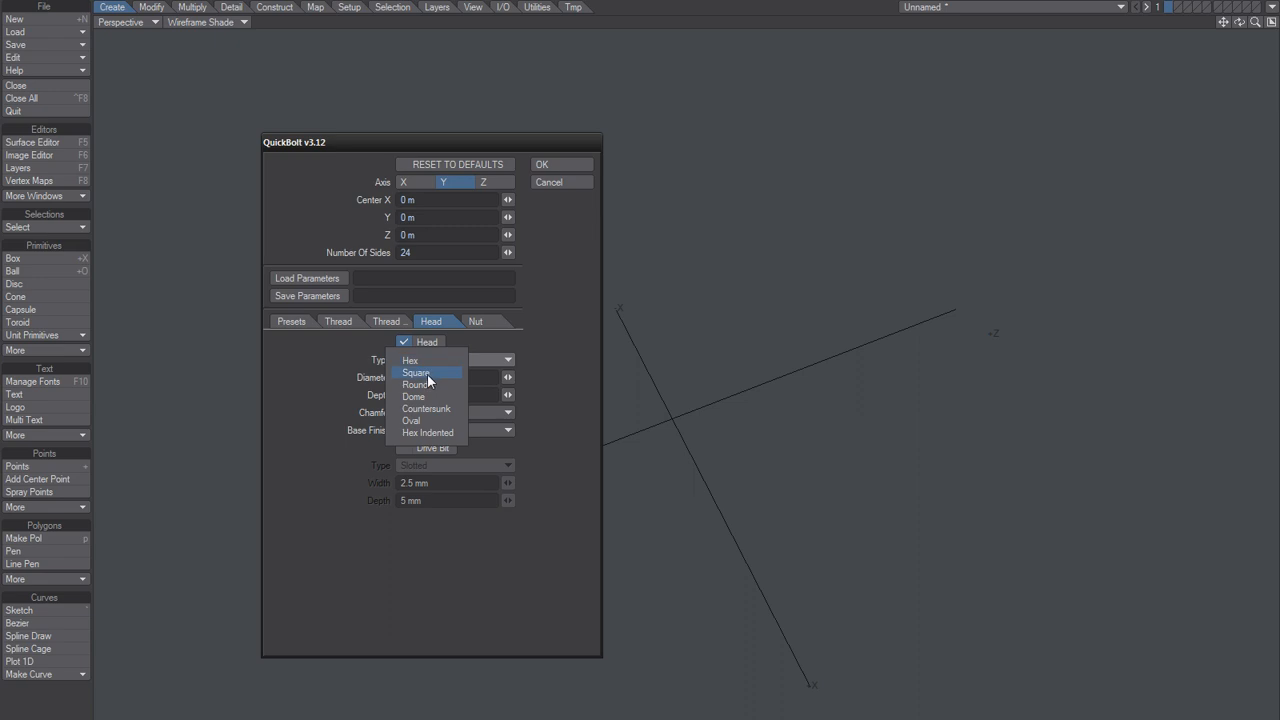
{"action": "left_click", "coordinate": [446, 433]}
{"action": "left_click", "coordinate": [561, 164]}
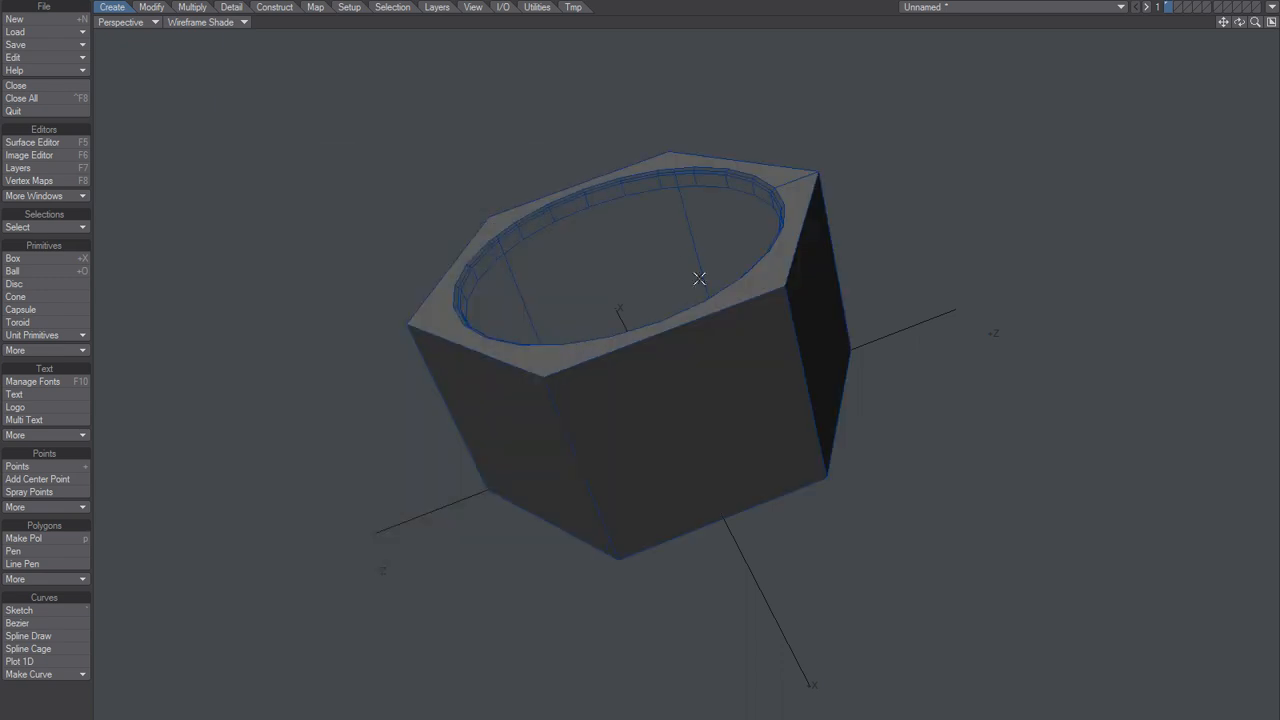
Step: Select the whole ring of small polygons around the inside rim of the head's circular opening and delete it
{"action": "left_click_drag", "start_coordinate": [643, 308], "coordinate": [584, 308], "text": "alt"}
{"action": "scroll", "coordinate": [583, 290], "scroll_direction": "up", "scroll_amount": 1}
{"action": "left_click_drag", "start_coordinate": [535, 240], "coordinate": [502, 269]}
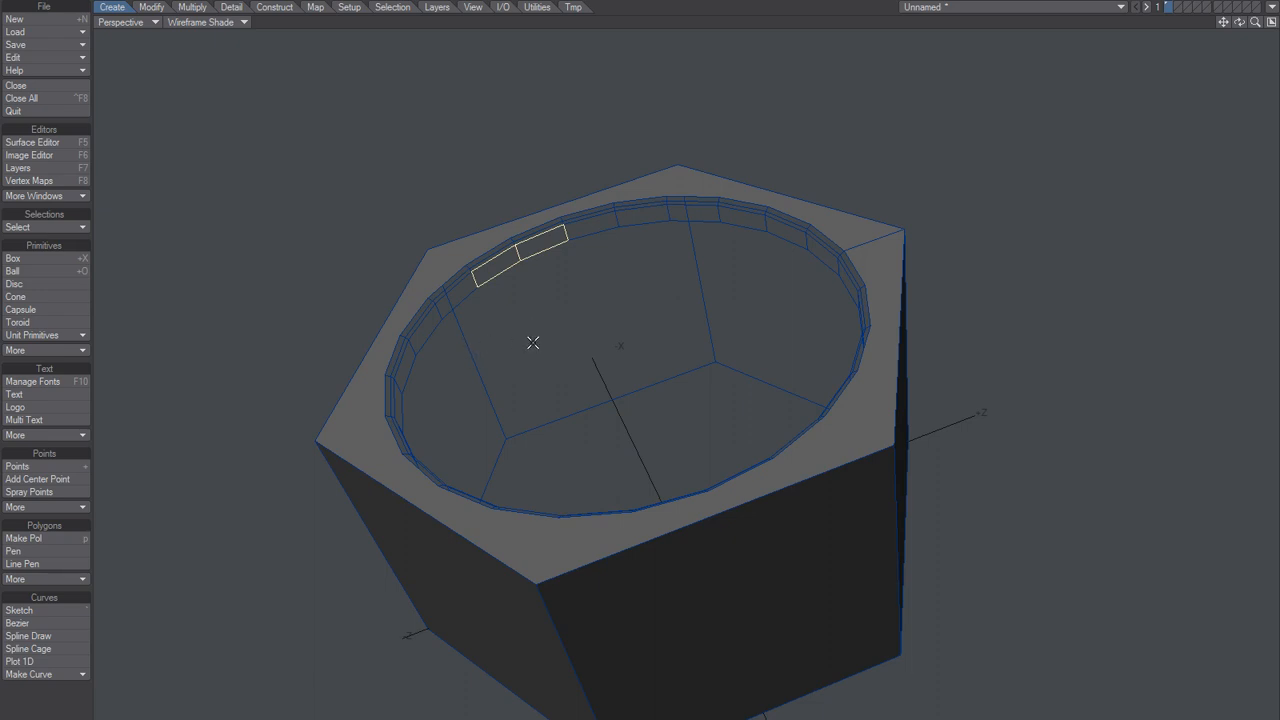
{"action": "mouse_move", "coordinate": [537, 358]}
{"action": "left_mouse_down", "text": "alt"}
{"action": "mouse_move", "coordinate": [680, 343]}
{"action": "mouse_move", "coordinate": [520, 354]}
{"action": "left_mouse_up", "text": "alt"}
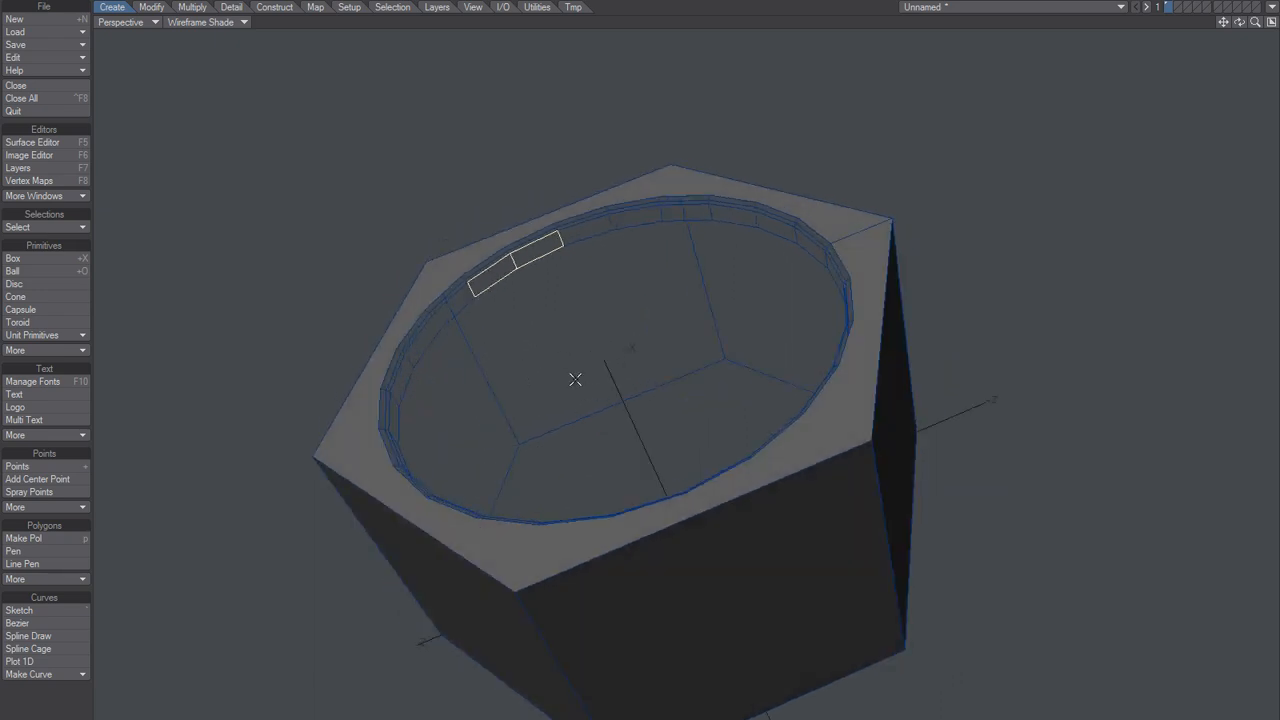
{"action": "left_click_drag", "start_coordinate": [605, 372], "coordinate": [654, 391], "text": "alt"}
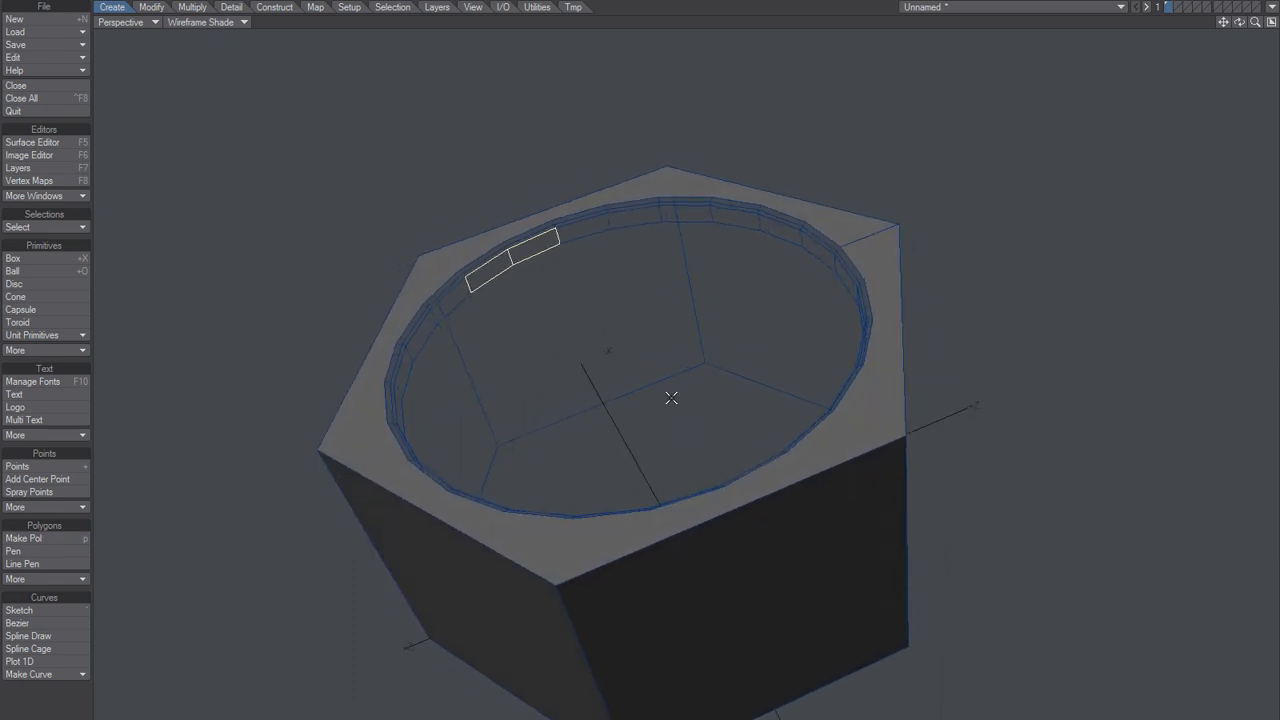
{"action": "key", "text": "l"}
{"action": "key", "text": "shift+bracketright"}
{"action": "key", "text": "shift+bracketright"}
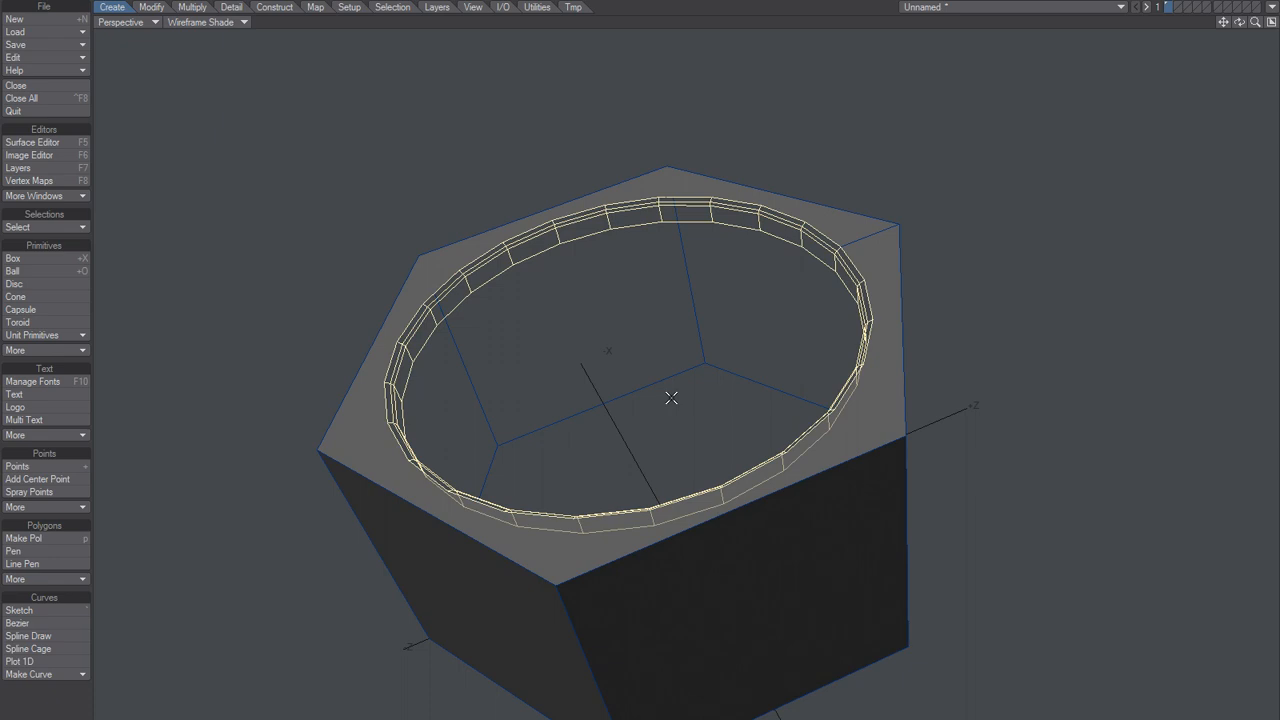
{"action": "key", "text": "Delete"}
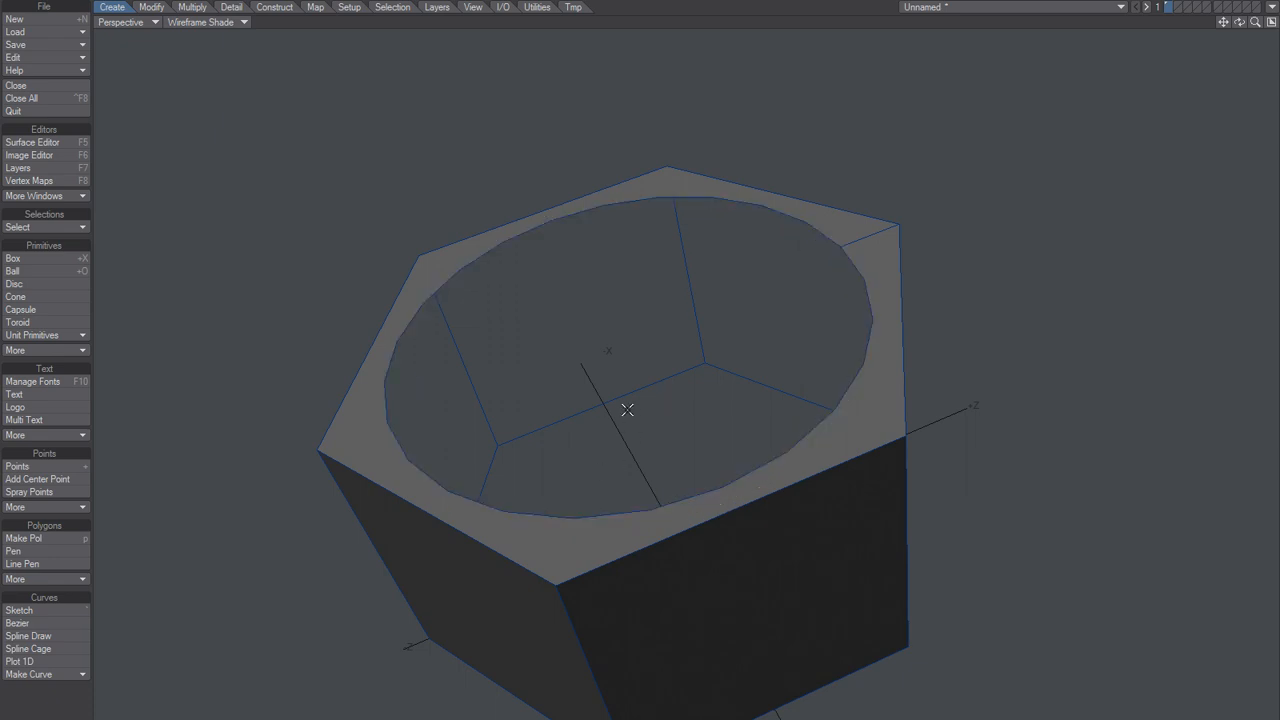
Step: Select all two-vertex polygons through the polygon statistics and delete them
{"action": "key", "text": "w"}
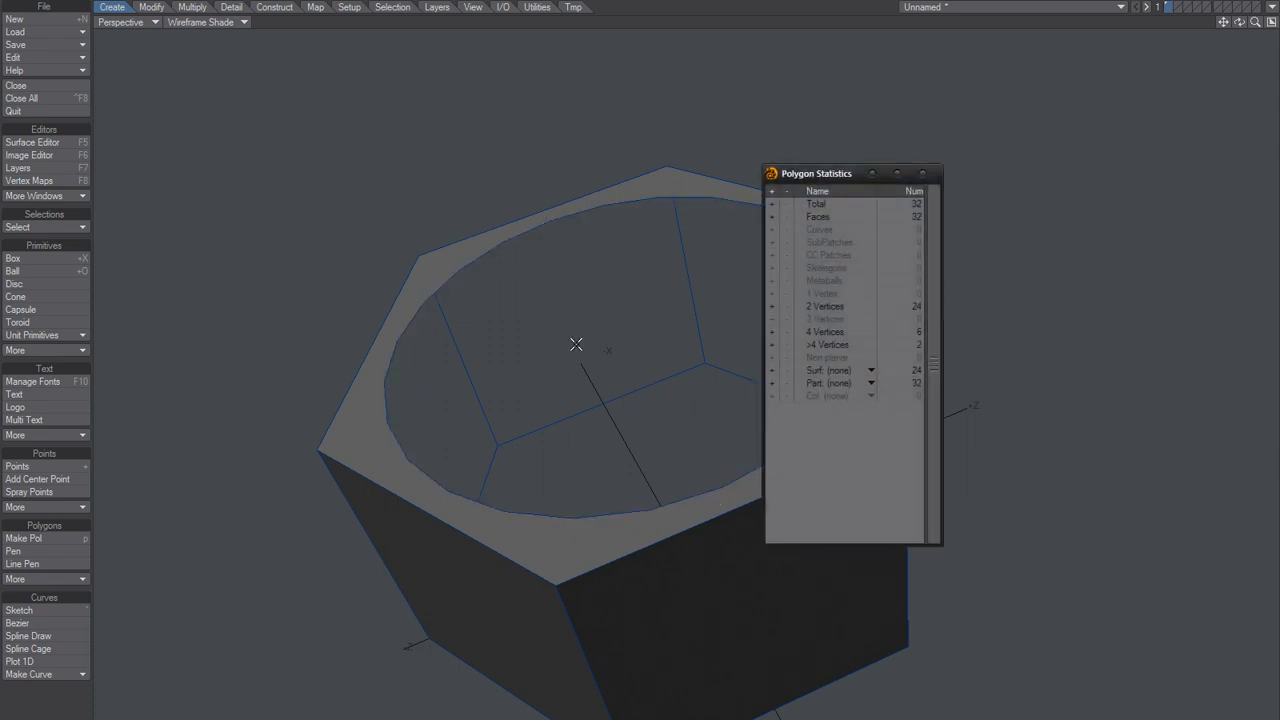
{"action": "left_click", "coordinate": [777, 310]}
{"action": "left_click", "coordinate": [922, 173]}
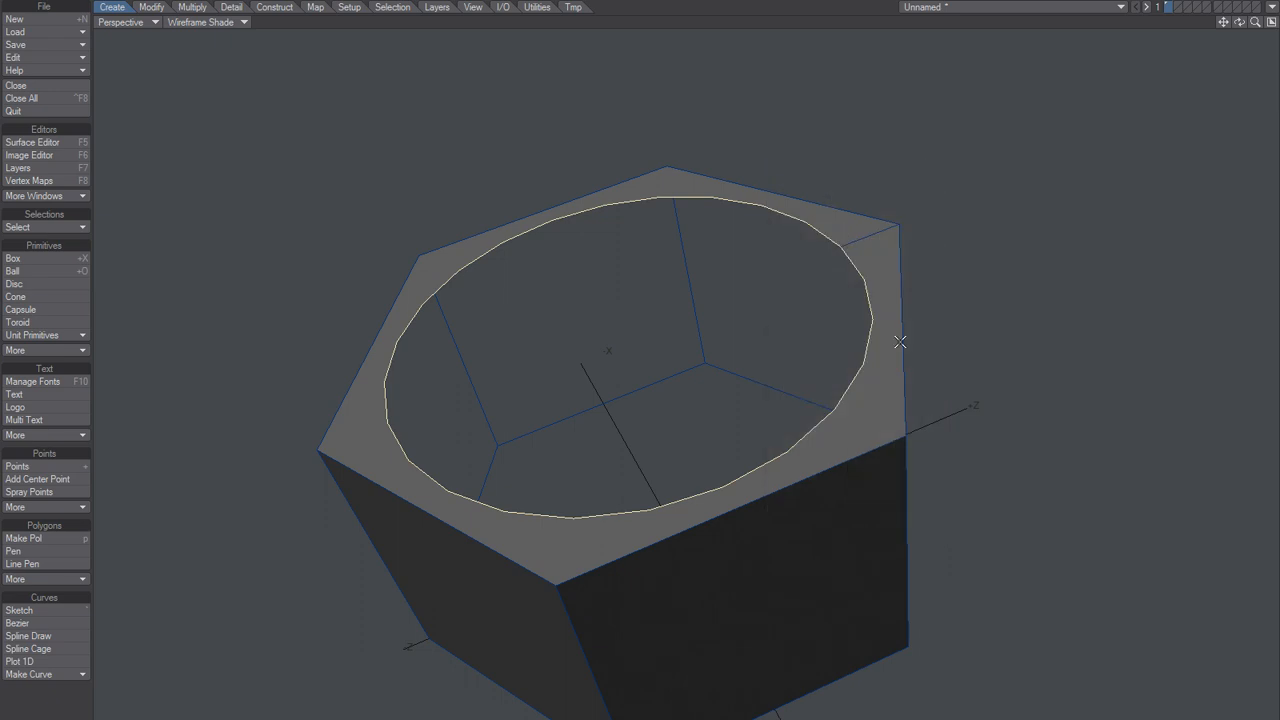
{"action": "key", "text": "Delete"}
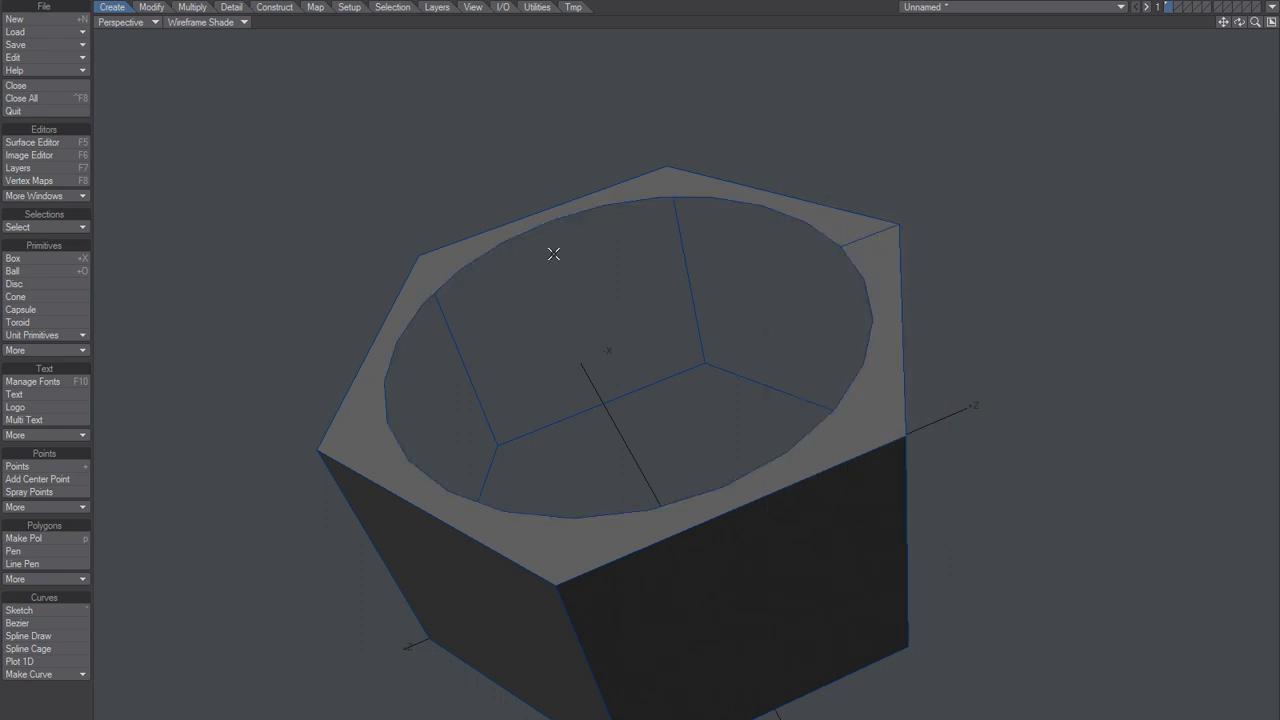
Step: Select the loop of points around the head's circular opening and make a polygon that caps it
{"action": "left_click", "coordinate": [656, 197]}
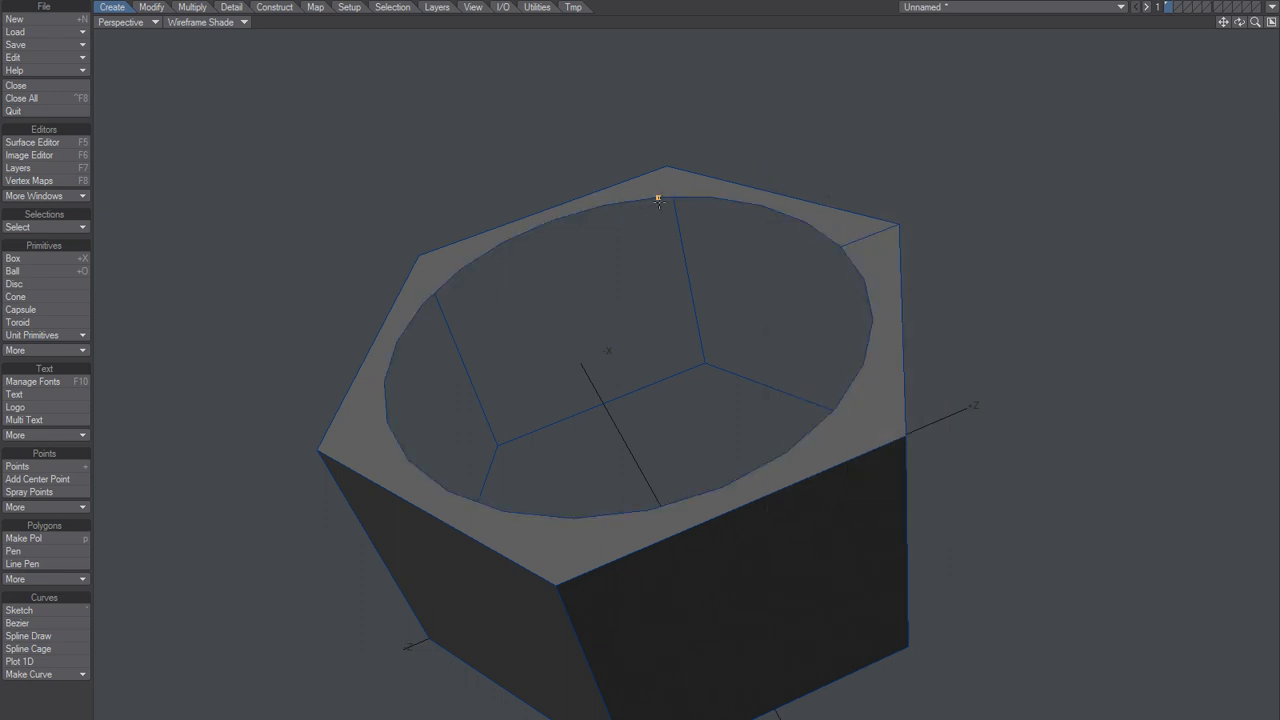
{"action": "left_click", "coordinate": [711, 197]}
{"action": "key", "text": "l"}
{"action": "key", "text": "p"}
{"action": "left_click", "coordinate": [772, 237]}
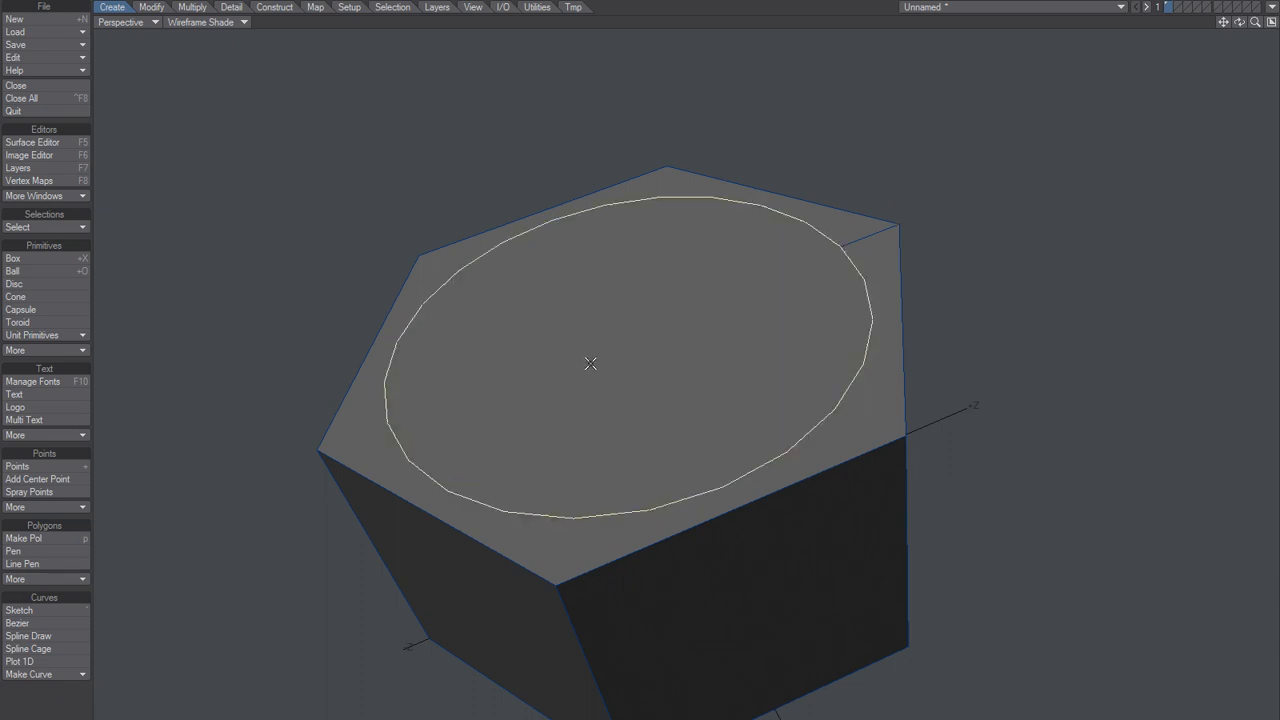
Step: Bevel the circular cap polygon inward and down into the head to form a round recess
{"action": "key", "text": "b"}
{"action": "left_click_drag", "start_coordinate": [620, 349], "coordinate": [471, 301]}
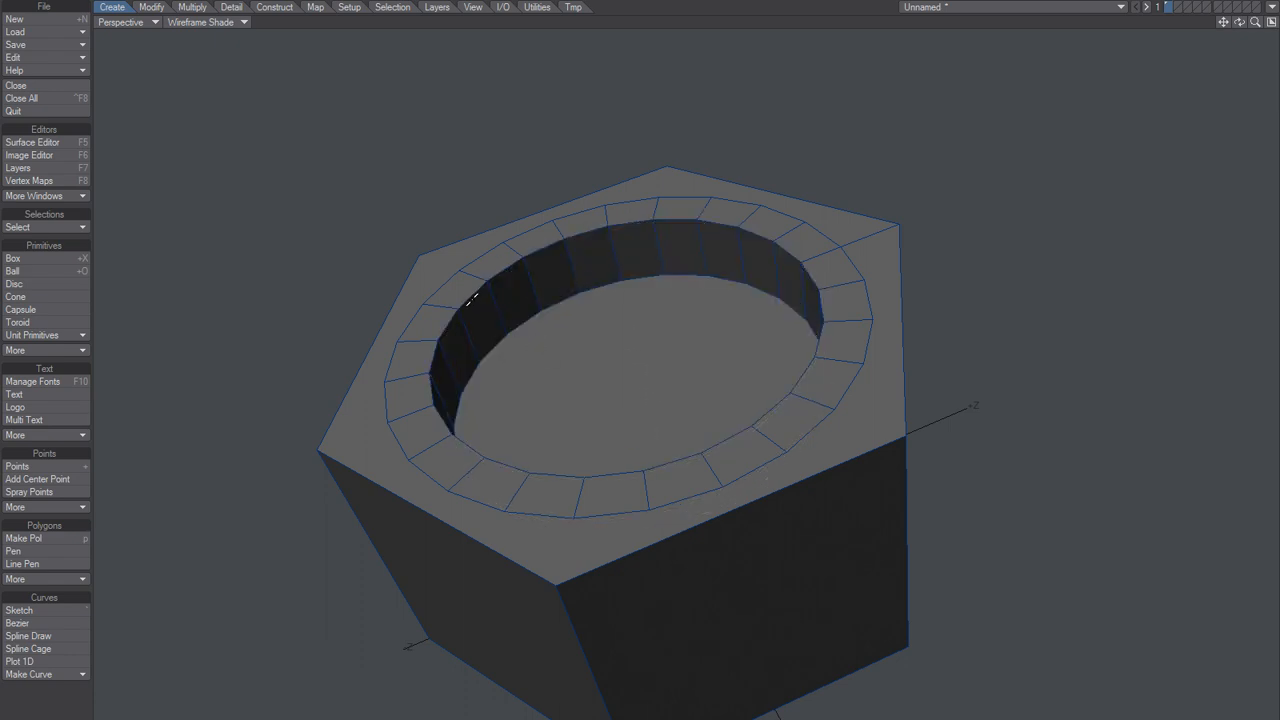
{"action": "key", "text": "space"}
Step: Chamfer the upper inner edge loop of the recess twice to round it, and clear the selection
{"action": "key", "text": "b"}
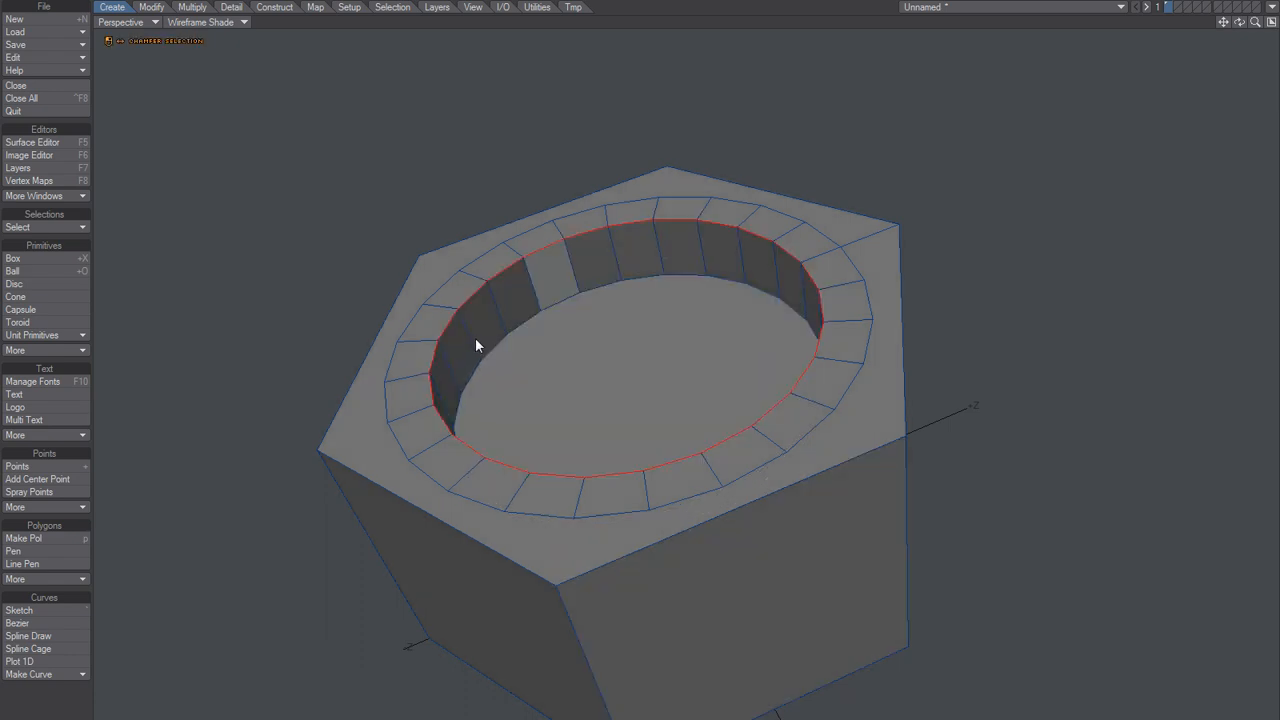
{"action": "left_click_drag", "start_coordinate": [479, 336], "coordinate": [607, 324]}
{"action": "key", "text": "space"}
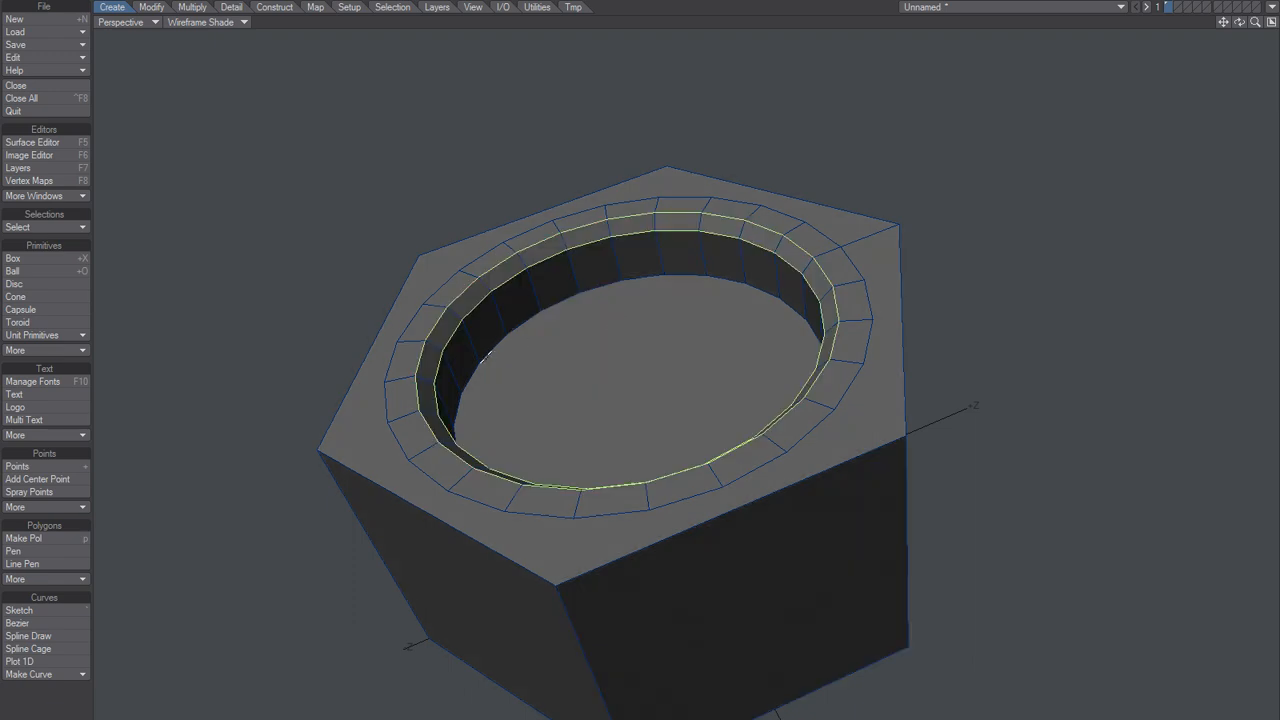
{"action": "key", "text": "b"}
{"action": "left_click_drag", "start_coordinate": [480, 333], "coordinate": [539, 335]}
{"action": "key", "text": "space"}
{"action": "key", "text": "slash"}
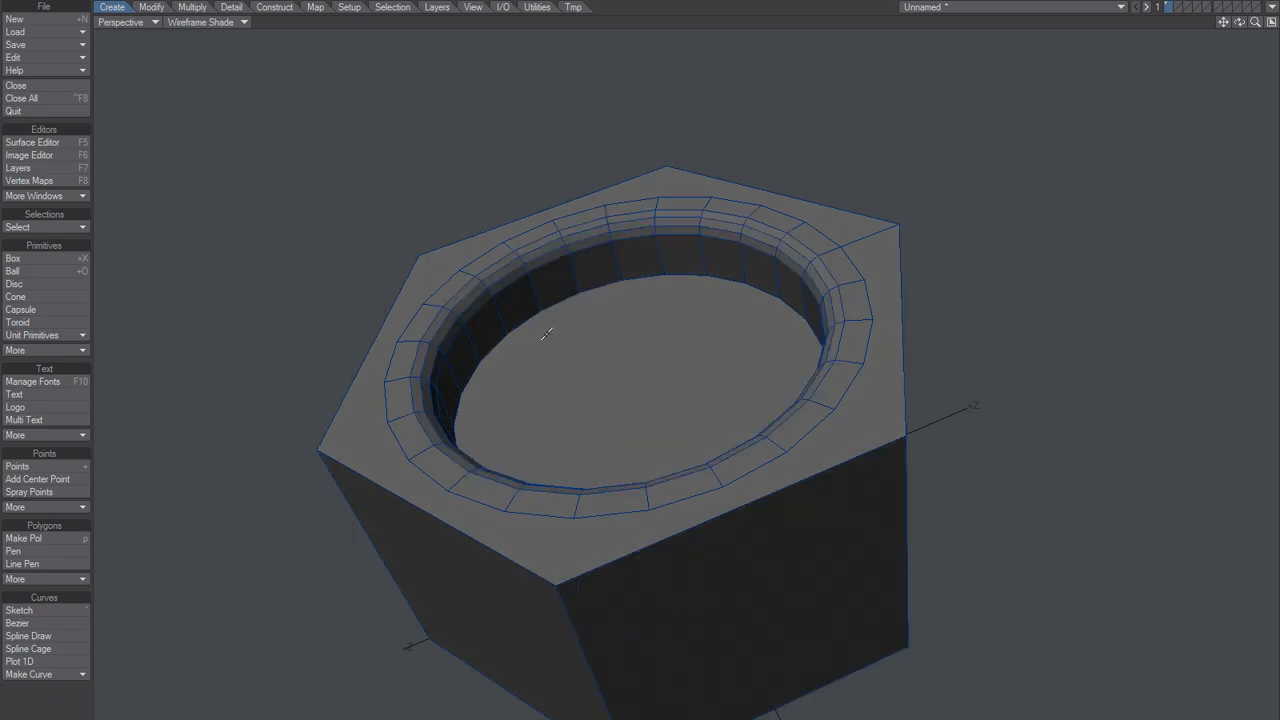
Step: Delete the indented hex head and reopen QuickBolt's head settings with the Hex Indented type chosen
{"action": "left_click_drag", "start_coordinate": [608, 363], "coordinate": [653, 322], "text": "alt"}
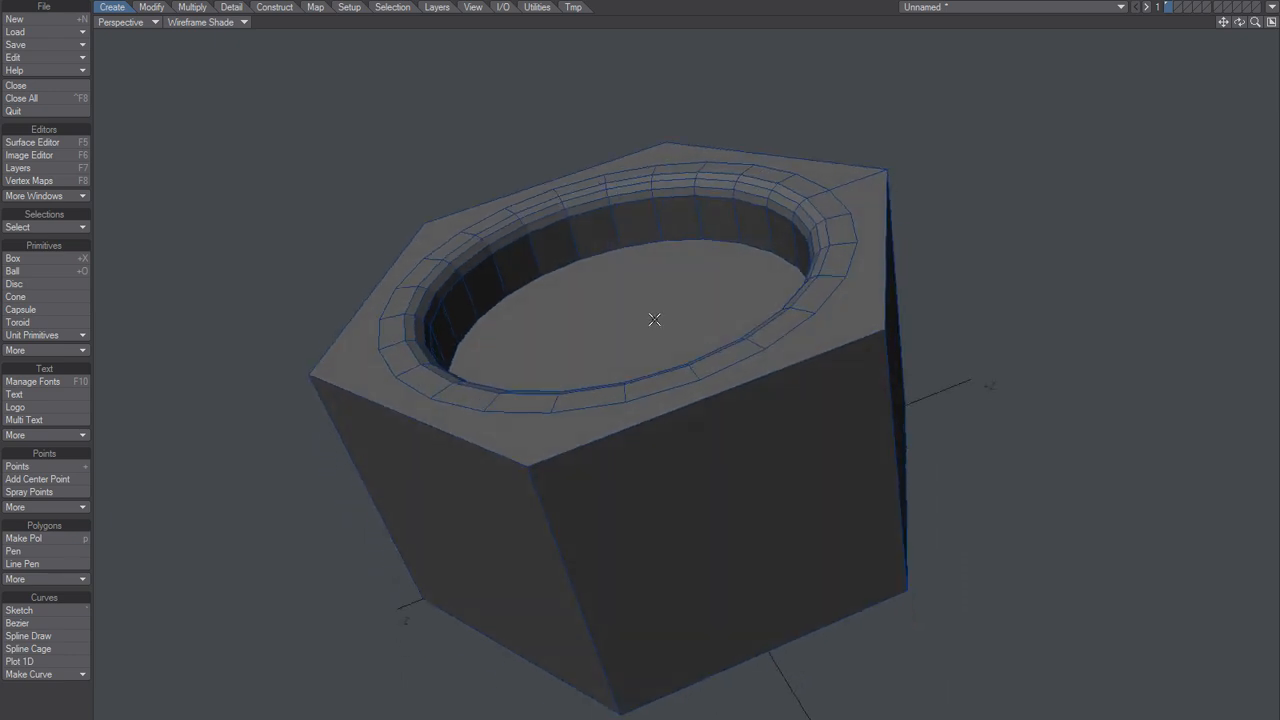
{"action": "key", "text": "Delete"}
{"action": "key", "text": "F1"}
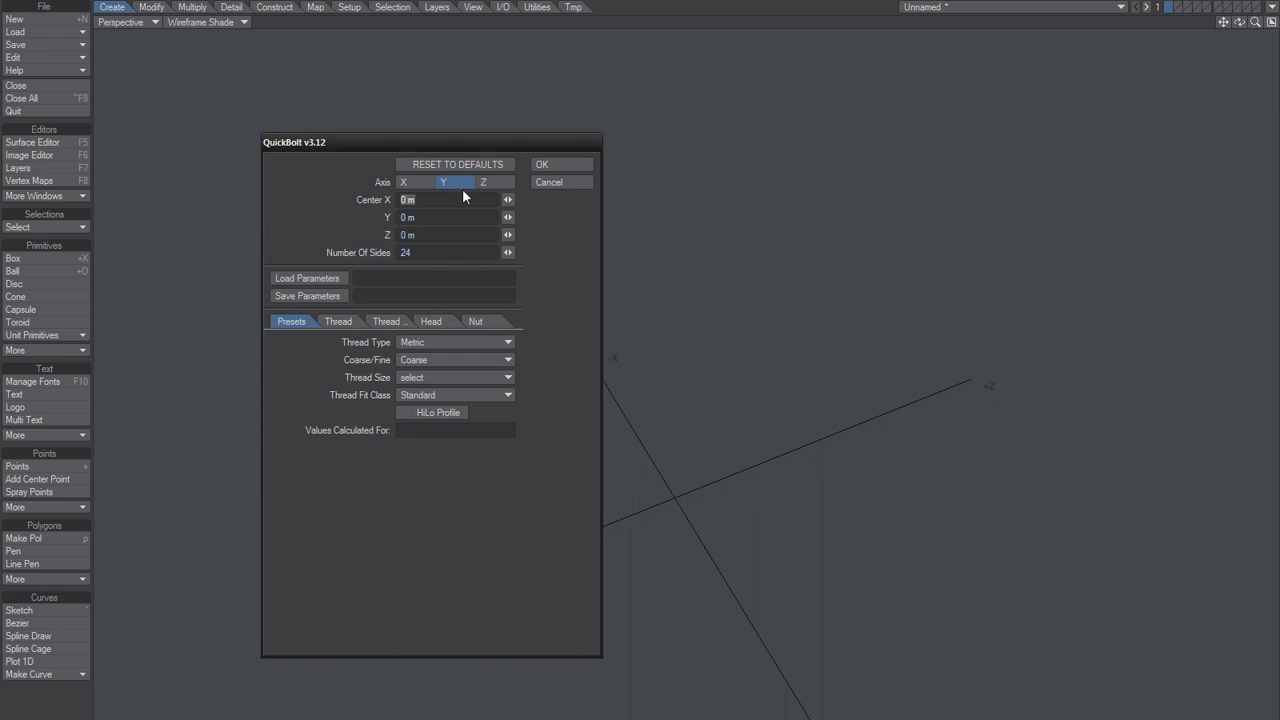
{"action": "left_click", "coordinate": [431, 321]}
{"action": "left_click", "coordinate": [433, 362]}
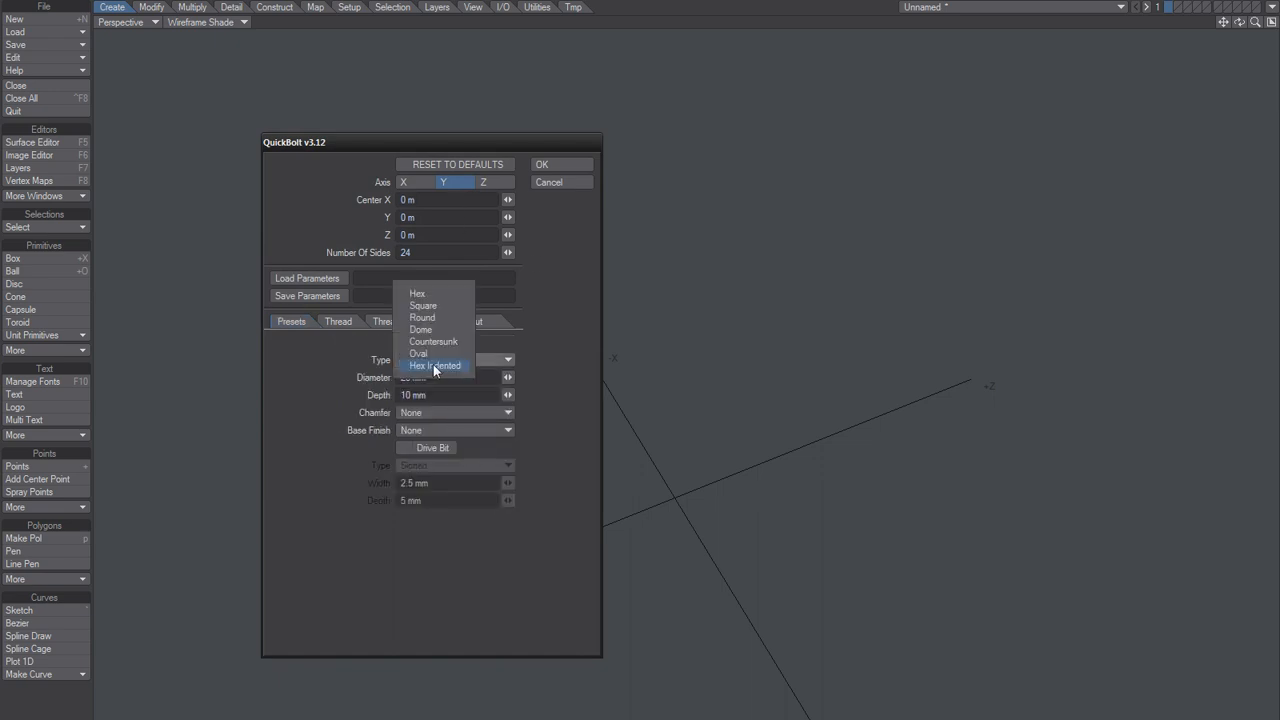
{"action": "left_click", "coordinate": [435, 365]}
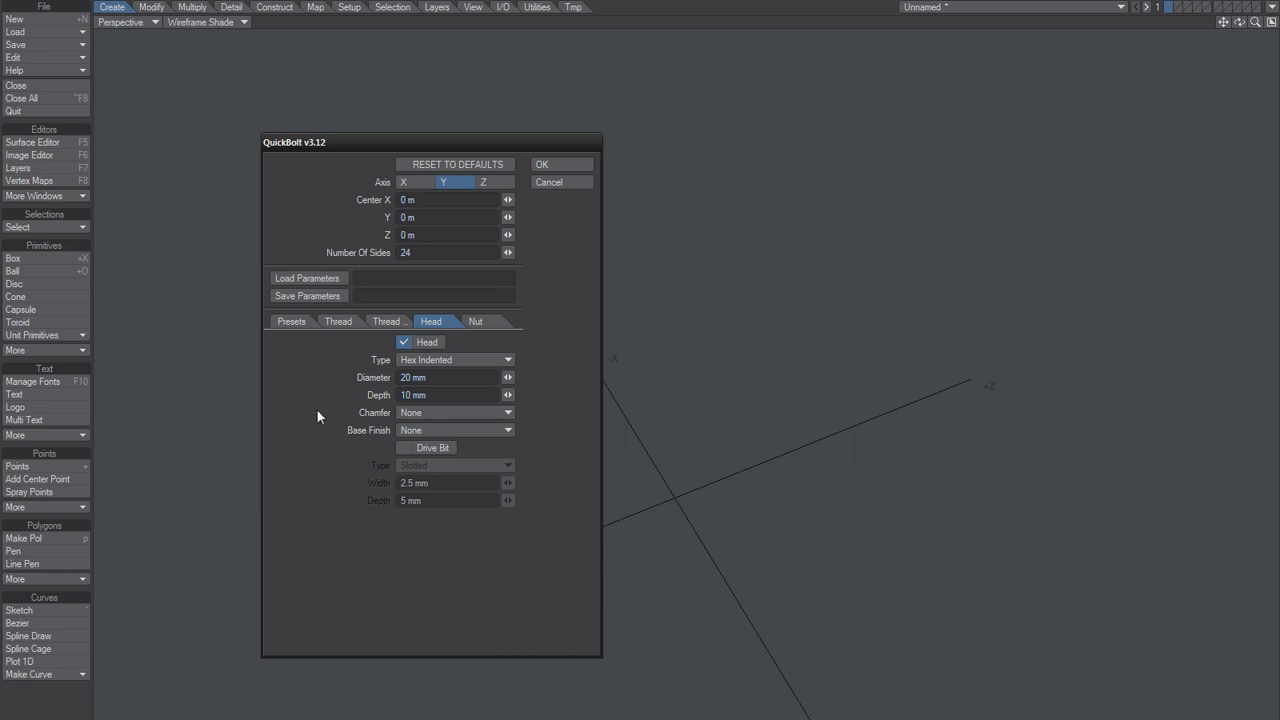
Step: Change the head type to Dome and generate a head 20 mm in diameter and 10 mm deep
{"action": "left_click", "coordinate": [446, 360]}
{"action": "left_click", "coordinate": [458, 319]}
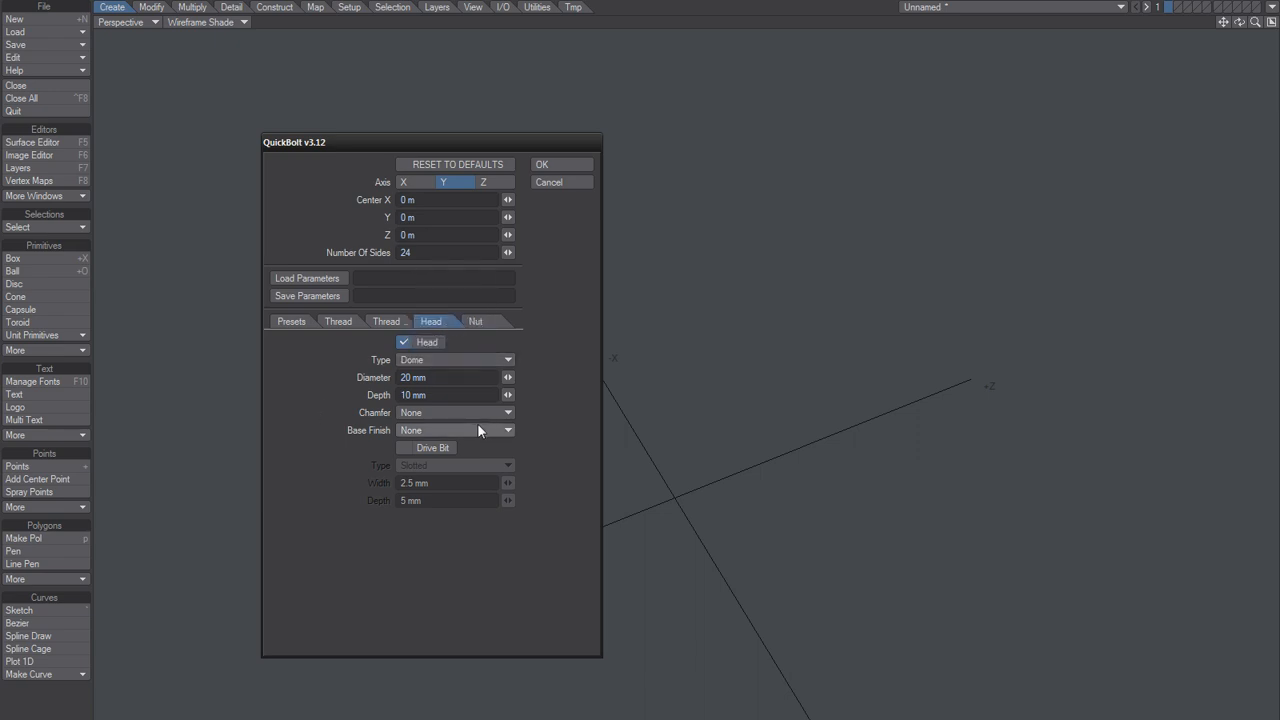
{"action": "left_click", "coordinate": [550, 165]}
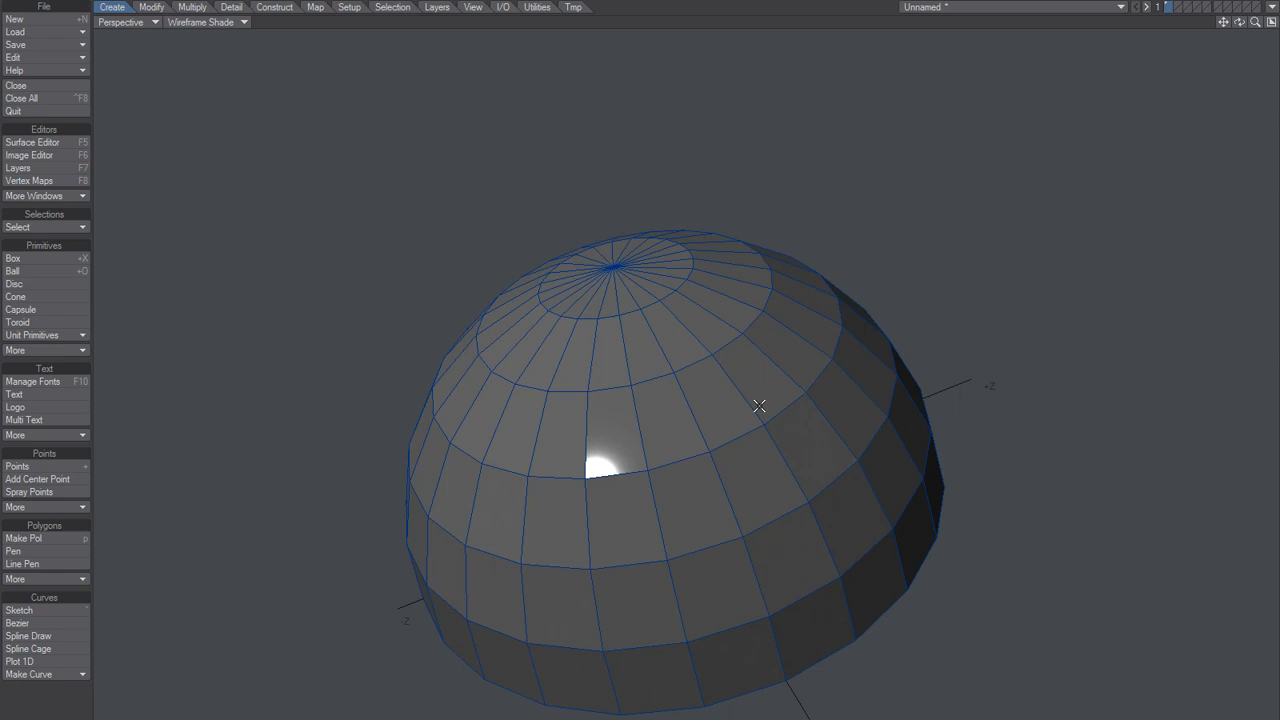
Step: Undo the dome head and generate it again in QuickBolt with a head depth of 5 mm
{"action": "key", "text": "ctrl+z"}
{"action": "key", "text": "F1"}
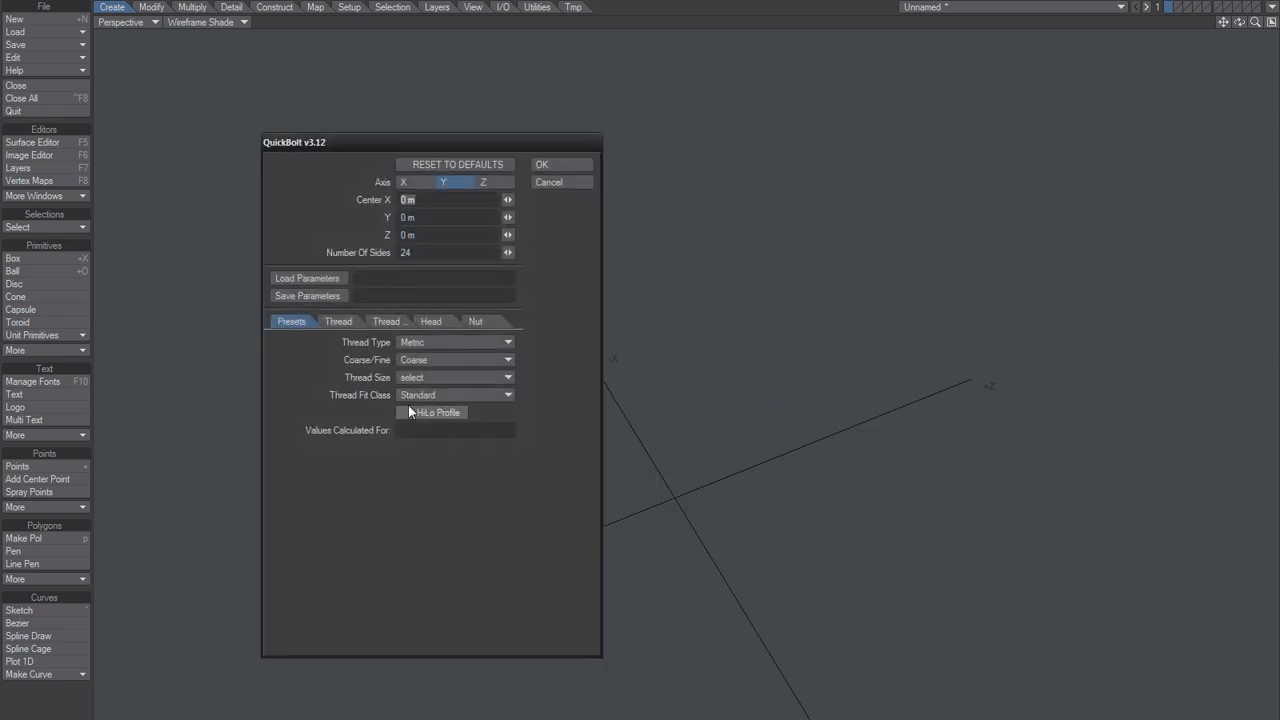
{"action": "left_click", "coordinate": [436, 321]}
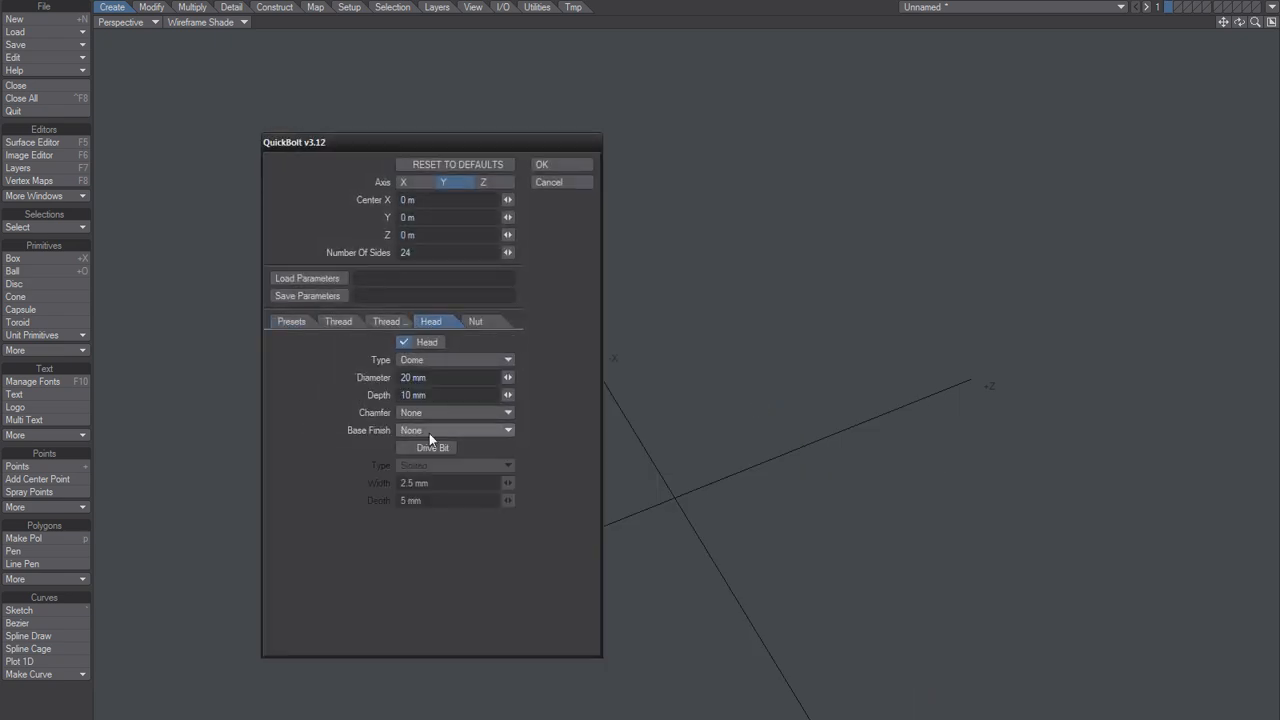
{"action": "left_click_drag", "start_coordinate": [411, 395], "coordinate": [397, 388]}
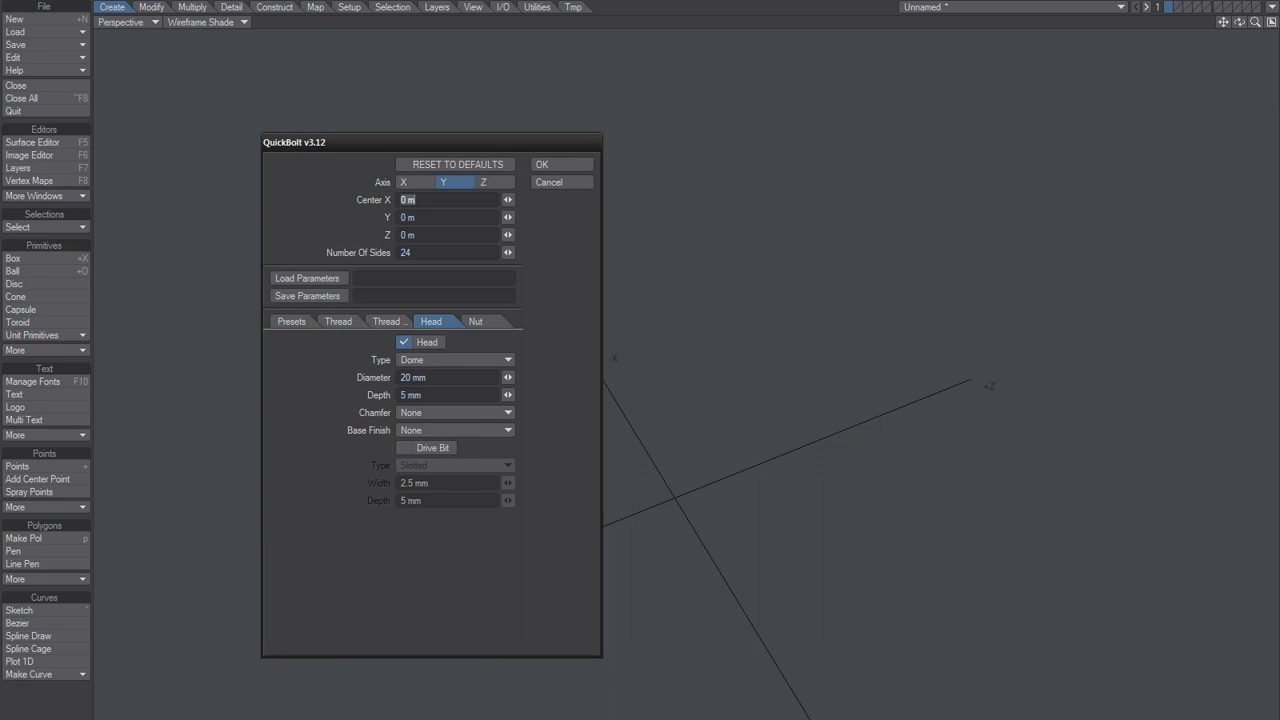
{"action": "left_click", "coordinate": [541, 165]}
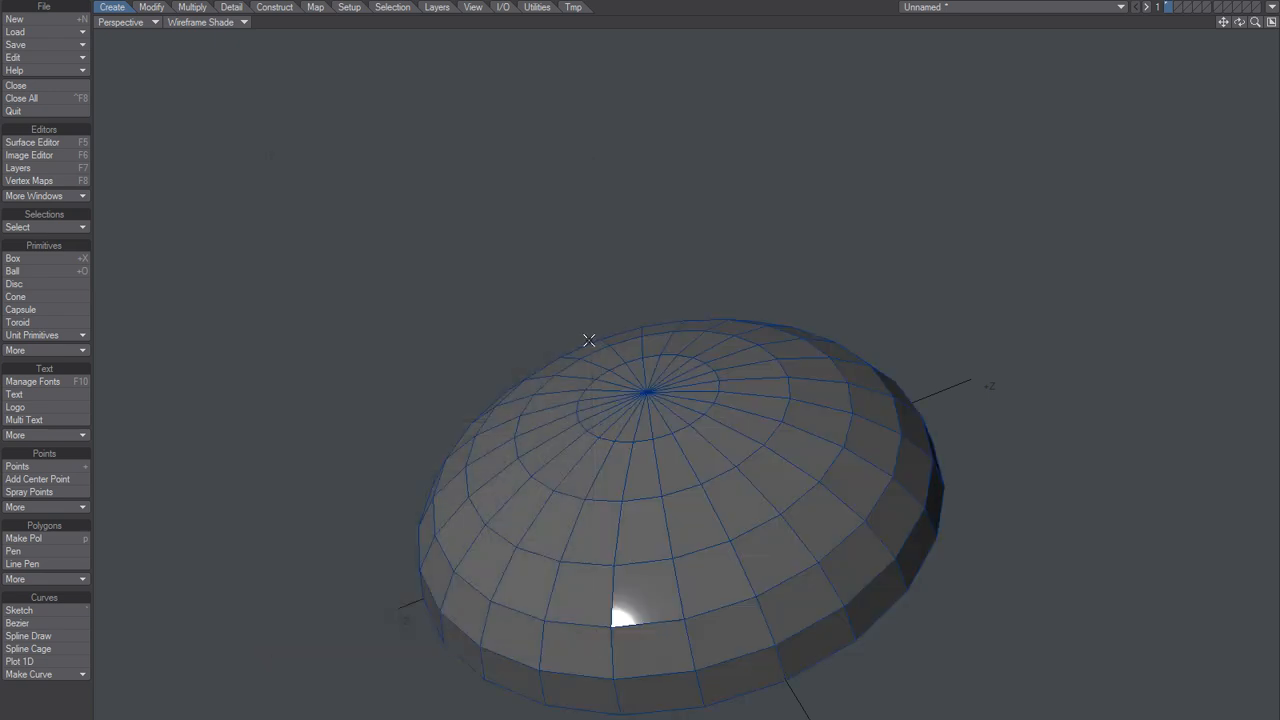
{"action": "left_click_drag", "start_coordinate": [641, 385], "coordinate": [663, 343], "text": "alt+shift"}
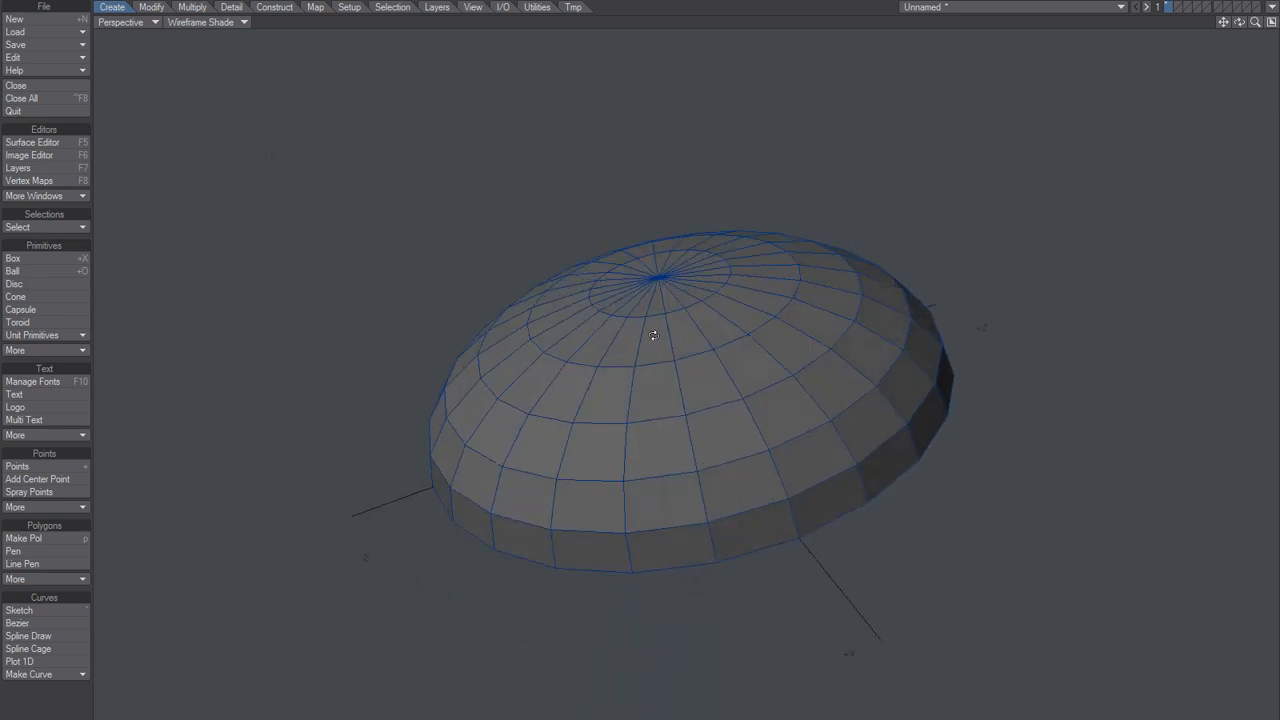
Step: Undo the dome head, enable the Drive Bit option, and try to generate it with a slotted bit 2.5 mm wide and 5 mm deep
{"action": "key", "text": "ctrl+z"}
{"action": "key", "text": "F12"}
{"action": "left_click", "coordinate": [435, 322]}
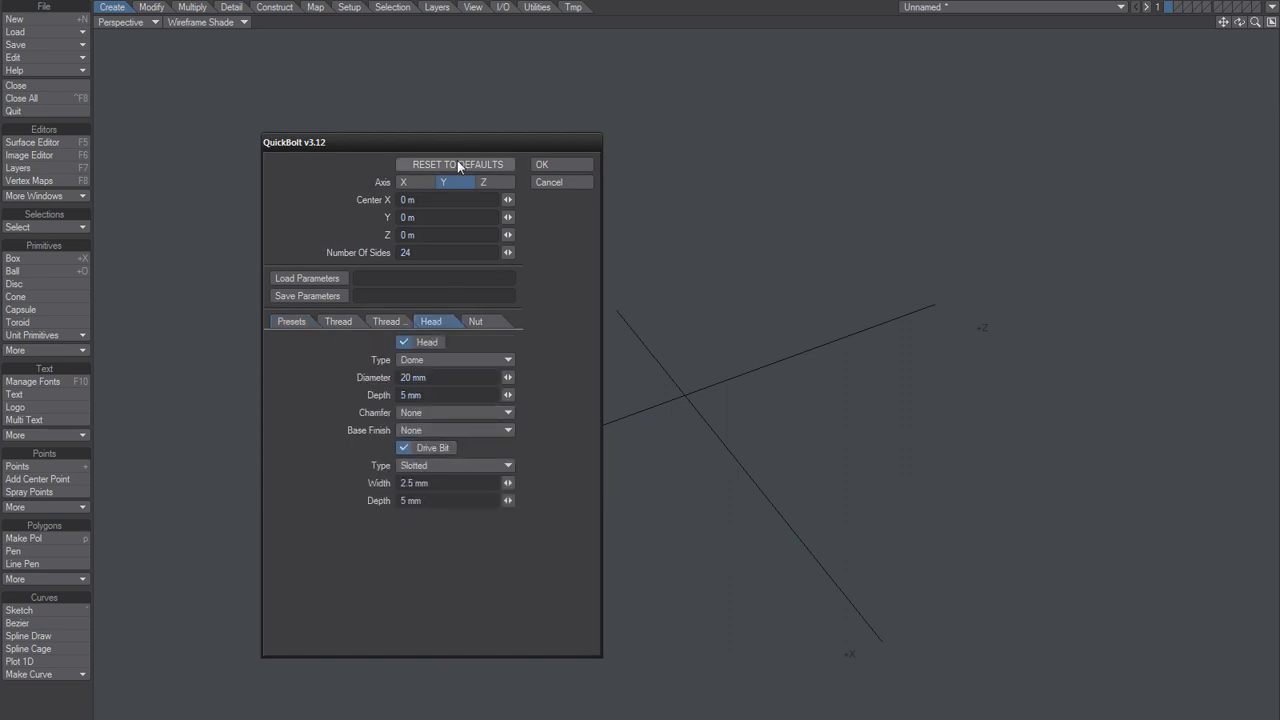
{"action": "left_click_drag", "start_coordinate": [455, 143], "coordinate": [406, 133]}
{"action": "left_click", "coordinate": [380, 351]}
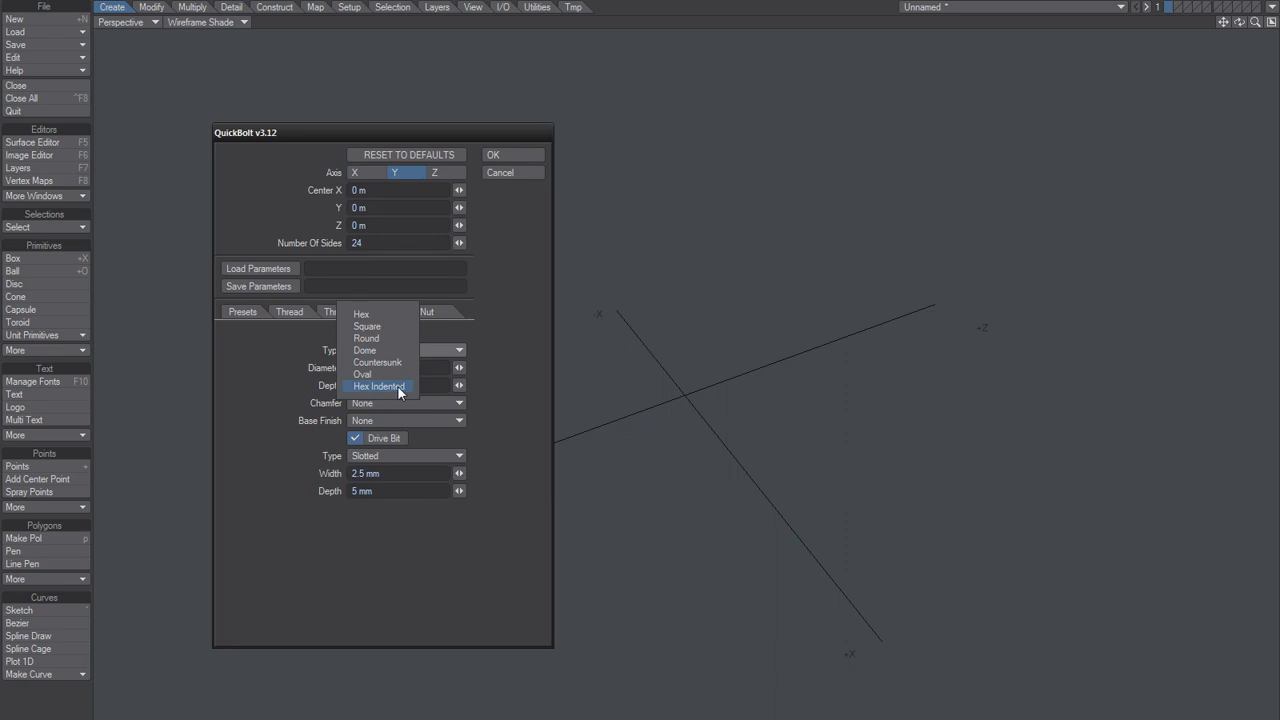
{"action": "left_click", "coordinate": [507, 416]}
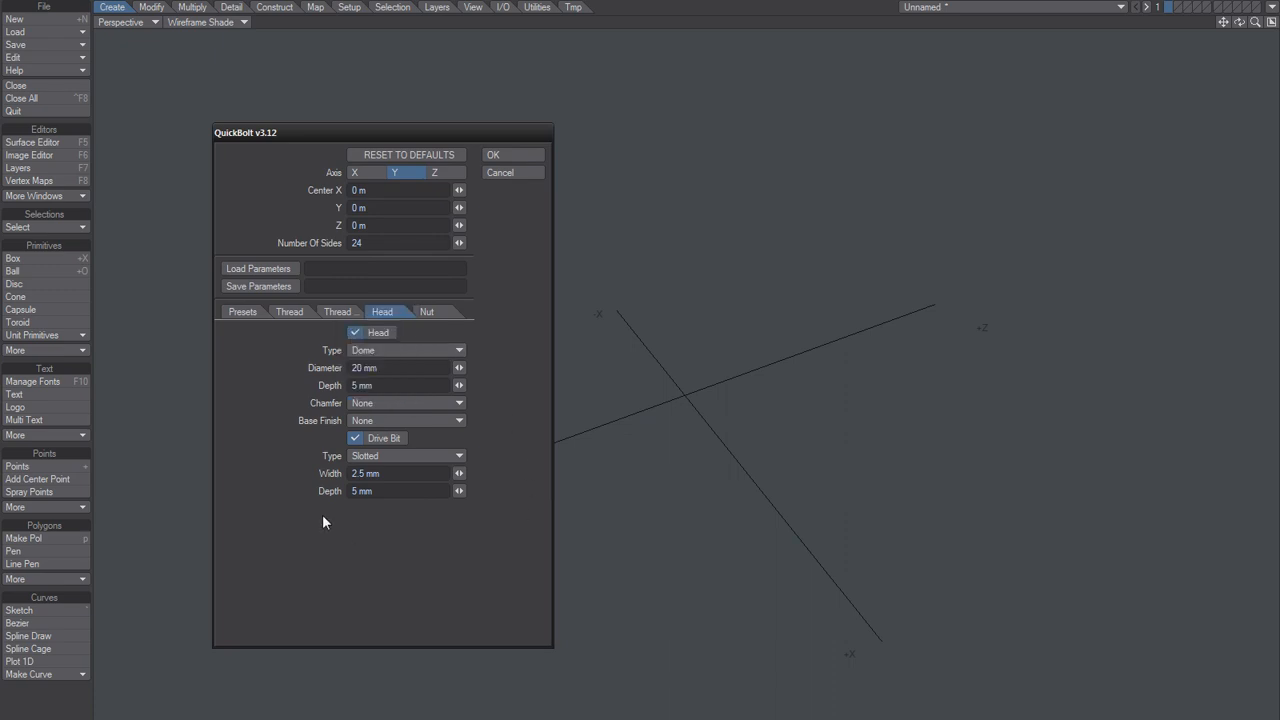
{"action": "left_click_drag", "start_coordinate": [455, 138], "coordinate": [471, 121]}
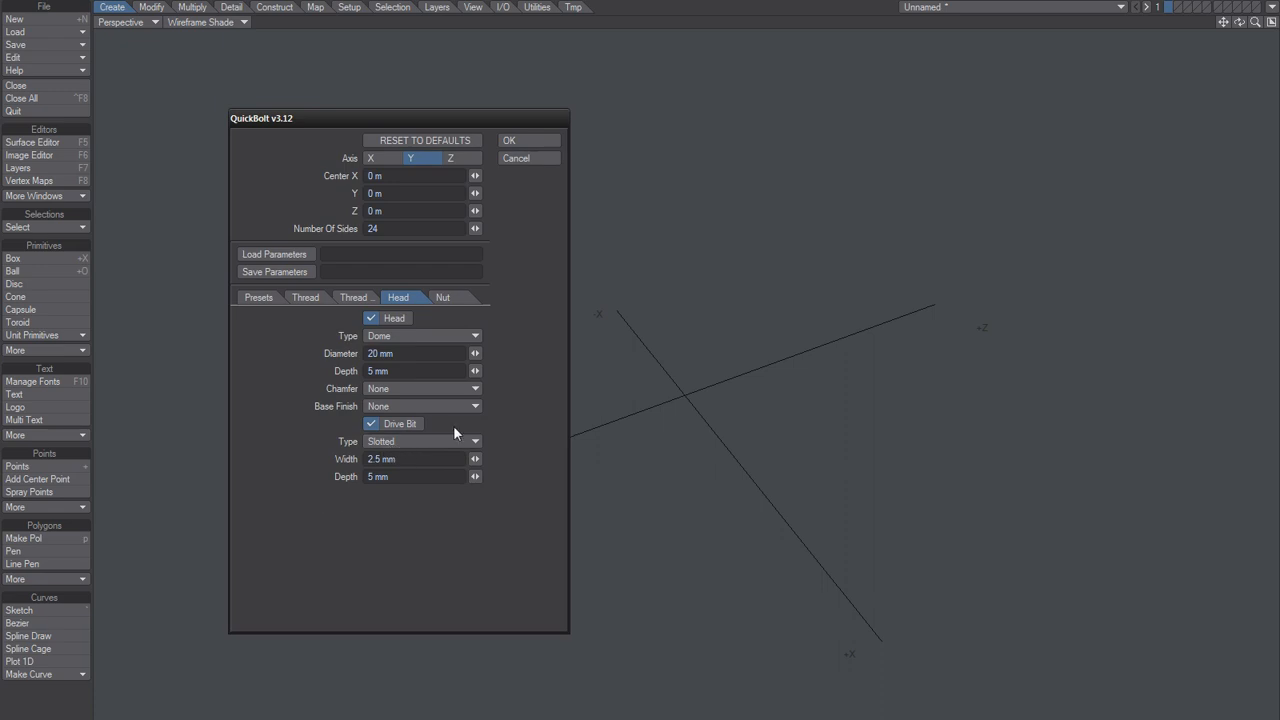
{"action": "left_click", "coordinate": [531, 128]}
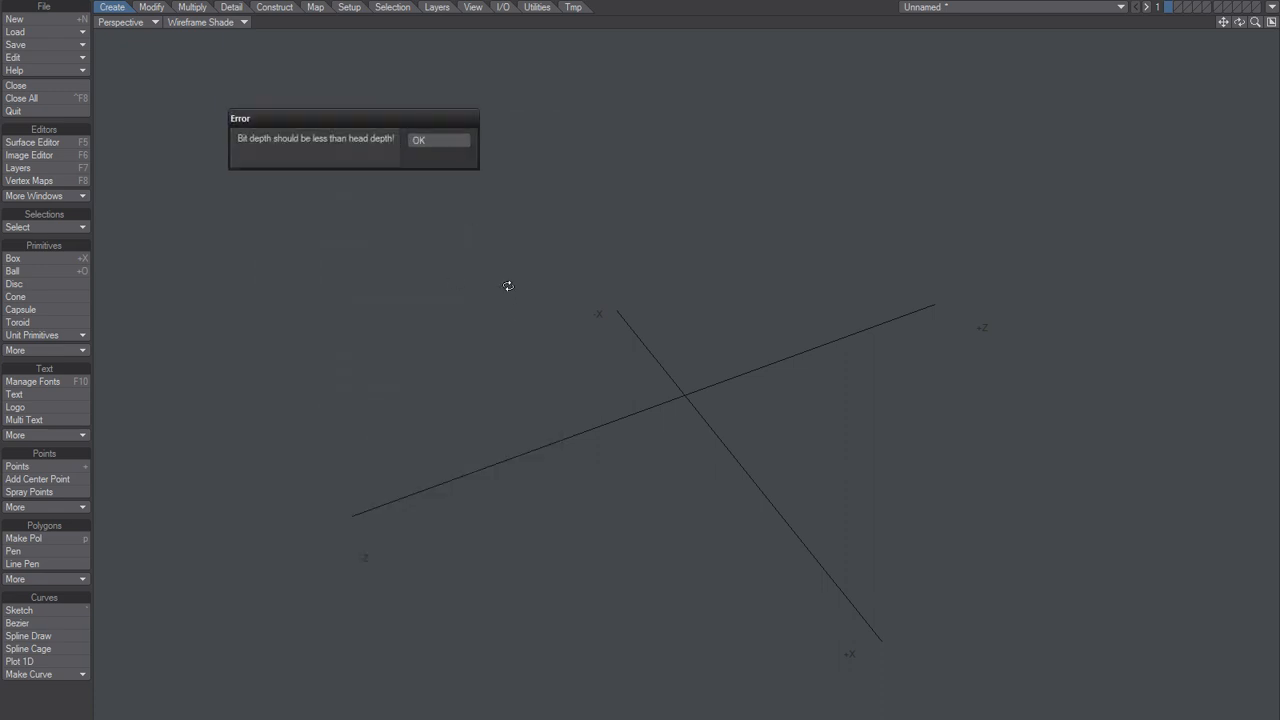
{"action": "left_click", "coordinate": [439, 141]}
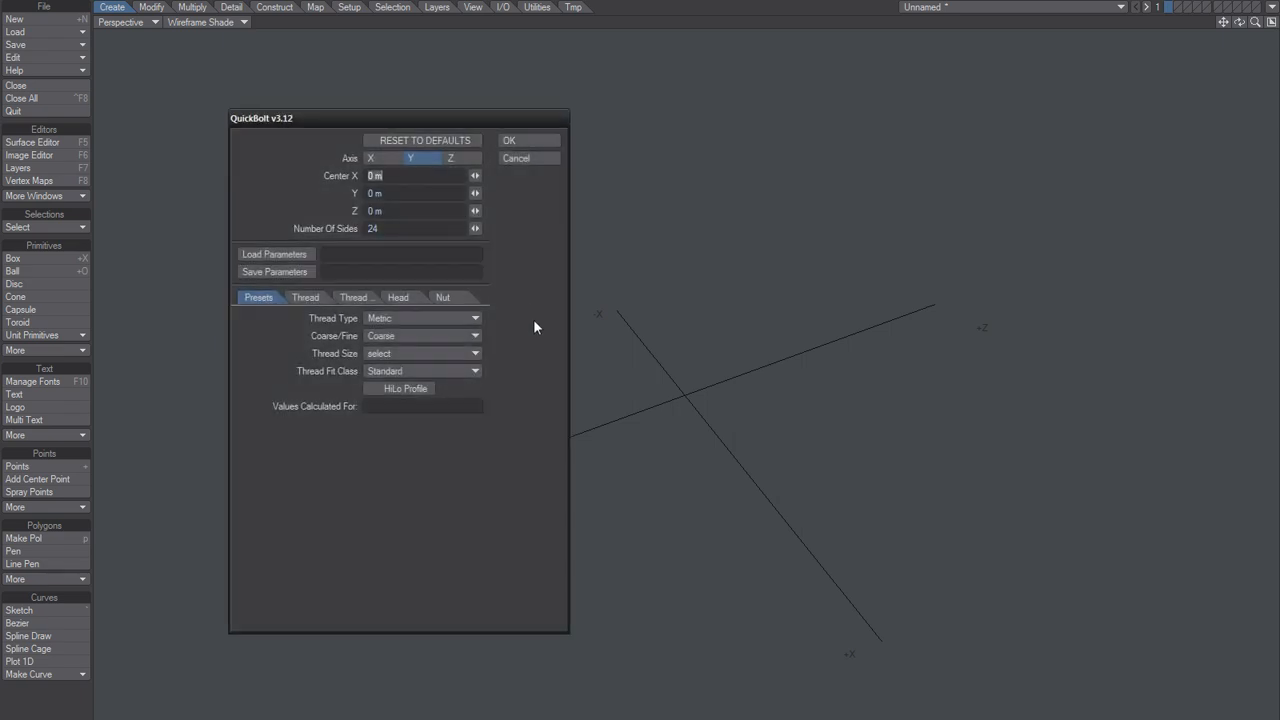
Step: Set the slotted drive bit's depth to 4 mm and generate the dome head
{"action": "left_click", "coordinate": [402, 297]}
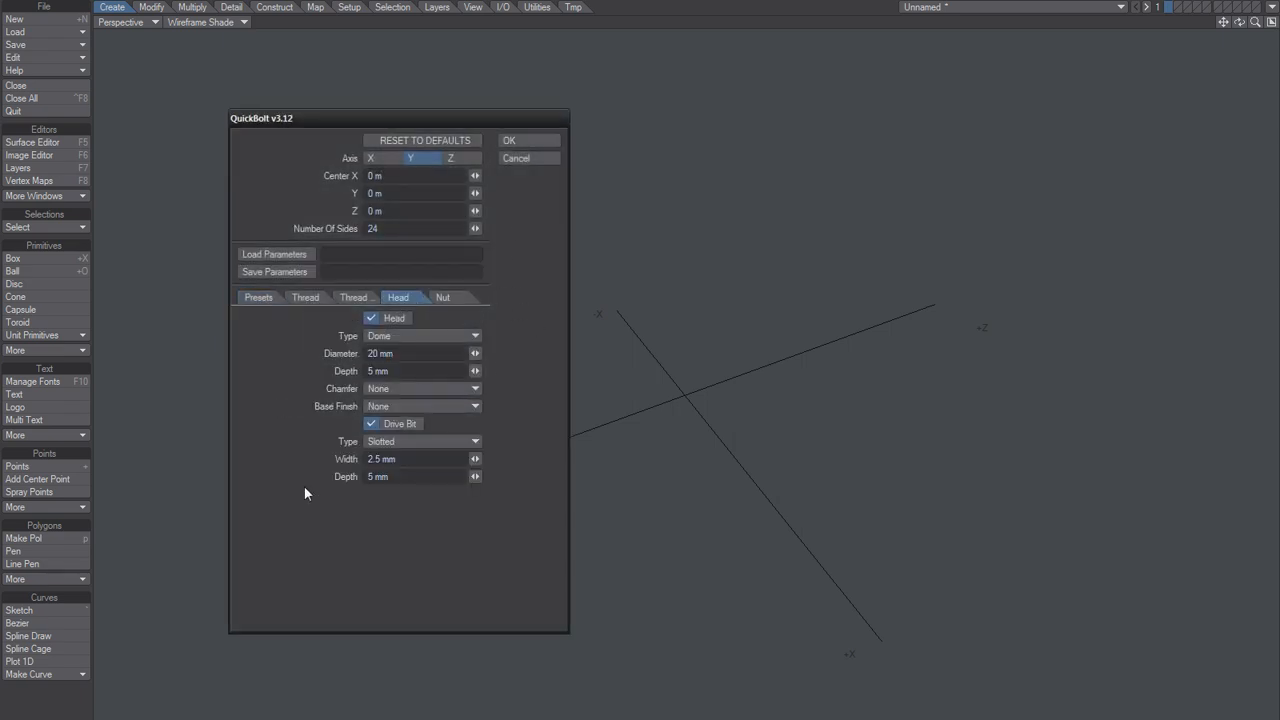
{"action": "left_click", "coordinate": [389, 476]}
{"action": "type", "text": "4"}
{"action": "key", "text": "Tab"}
{"action": "left_click", "coordinate": [528, 140]}
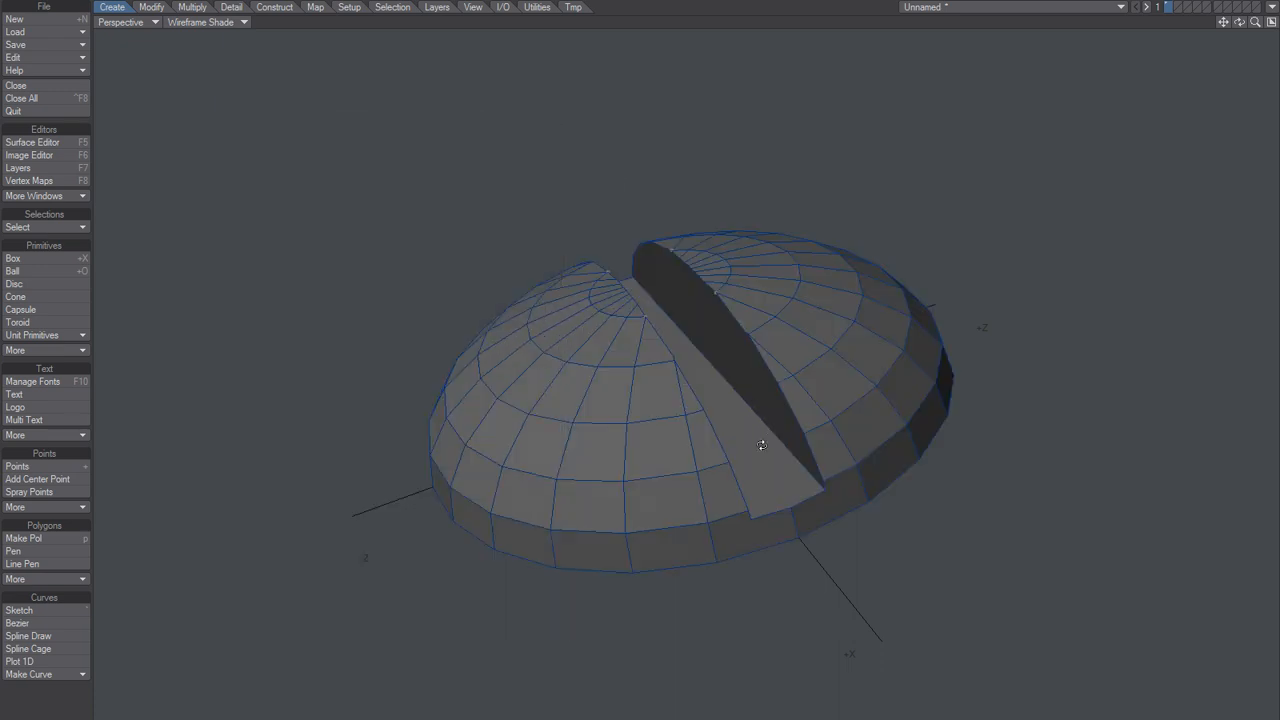
{"action": "left_click_drag", "start_coordinate": [761, 444], "coordinate": [651, 414], "text": "alt"}
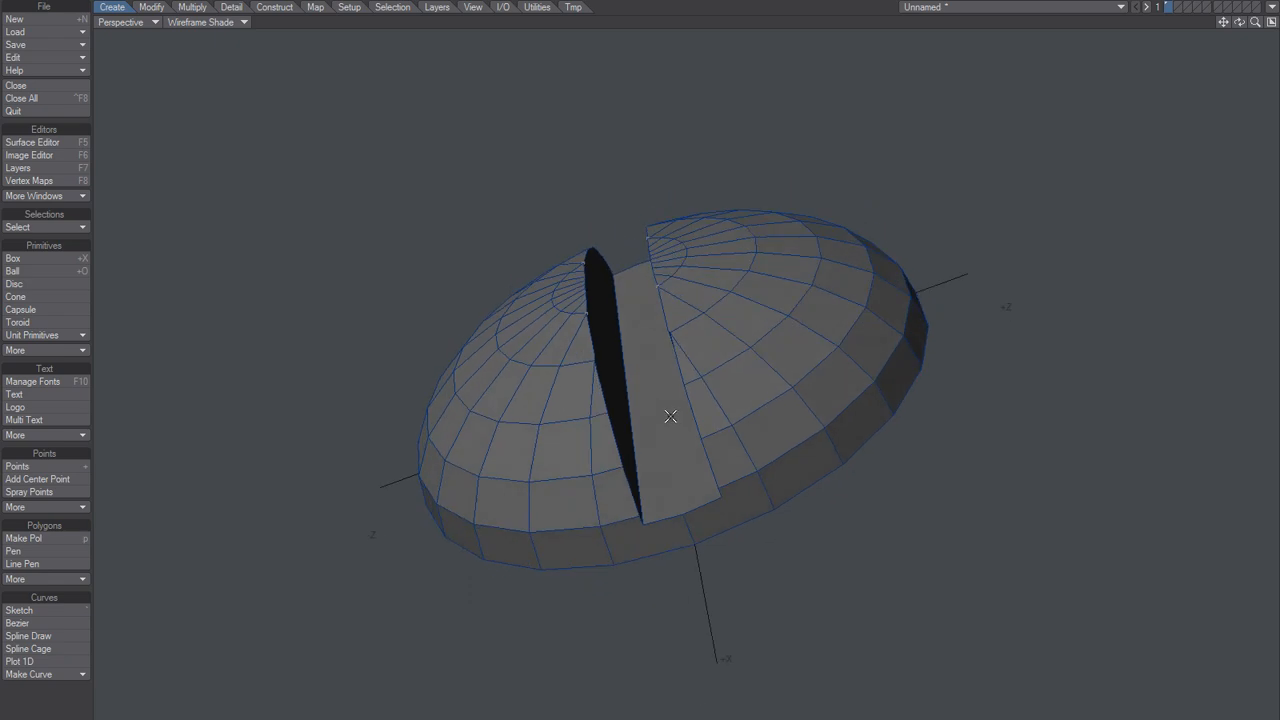
Step: Delete the slotted dome head and regenerate it with a drive bit width of 3 mm
{"action": "key", "text": "Delete"}
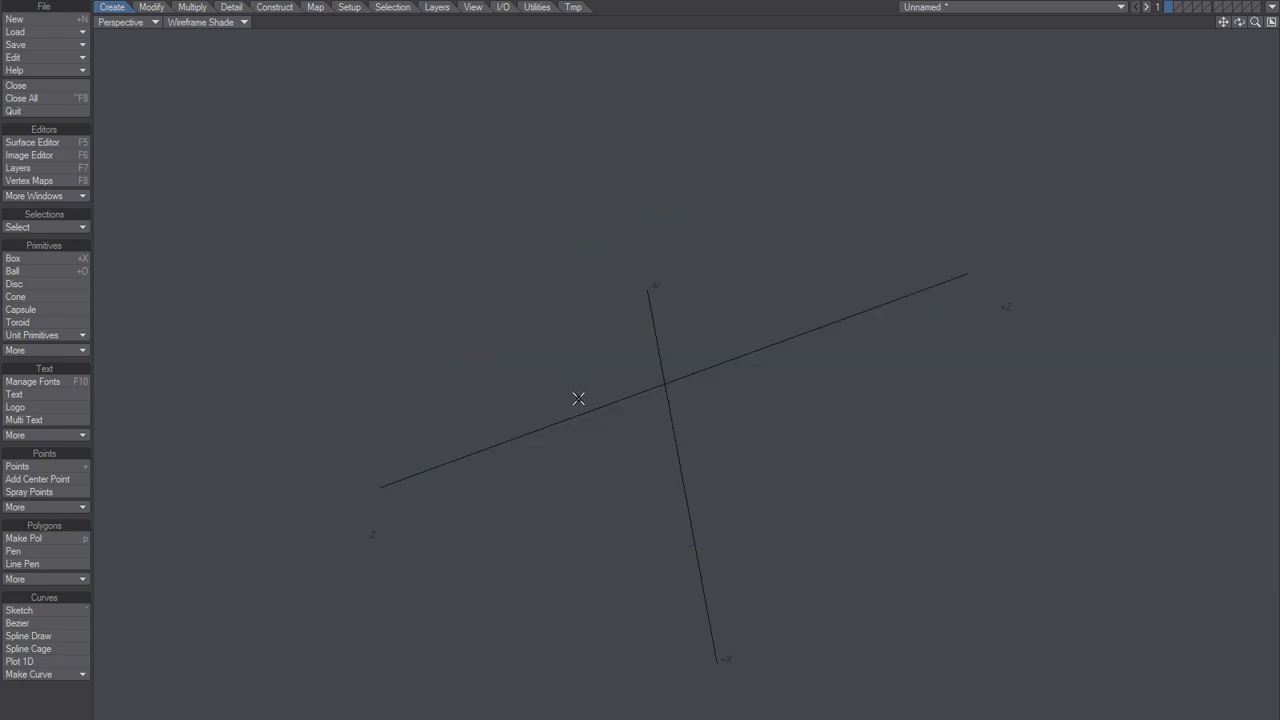
{"action": "left_click", "coordinate": [398, 297]}
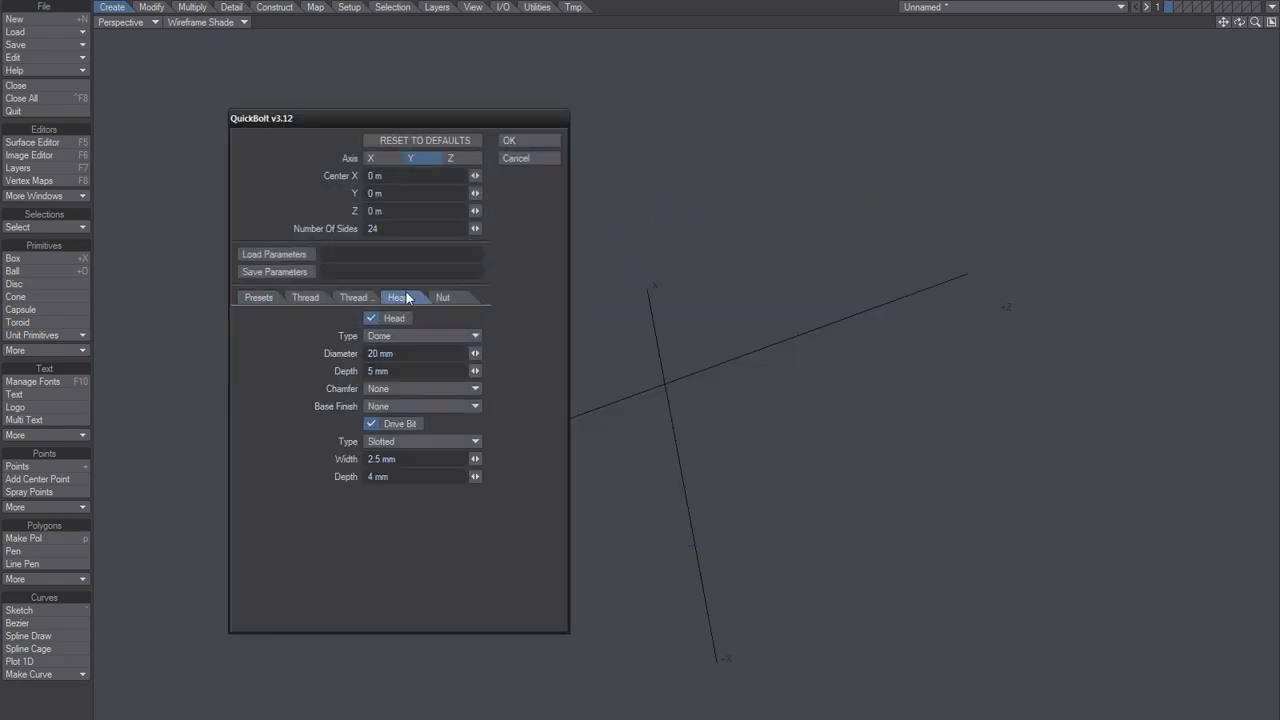
{"action": "left_click", "coordinate": [383, 457]}
{"action": "type", "text": "3"}
{"action": "key", "text": "Tab"}
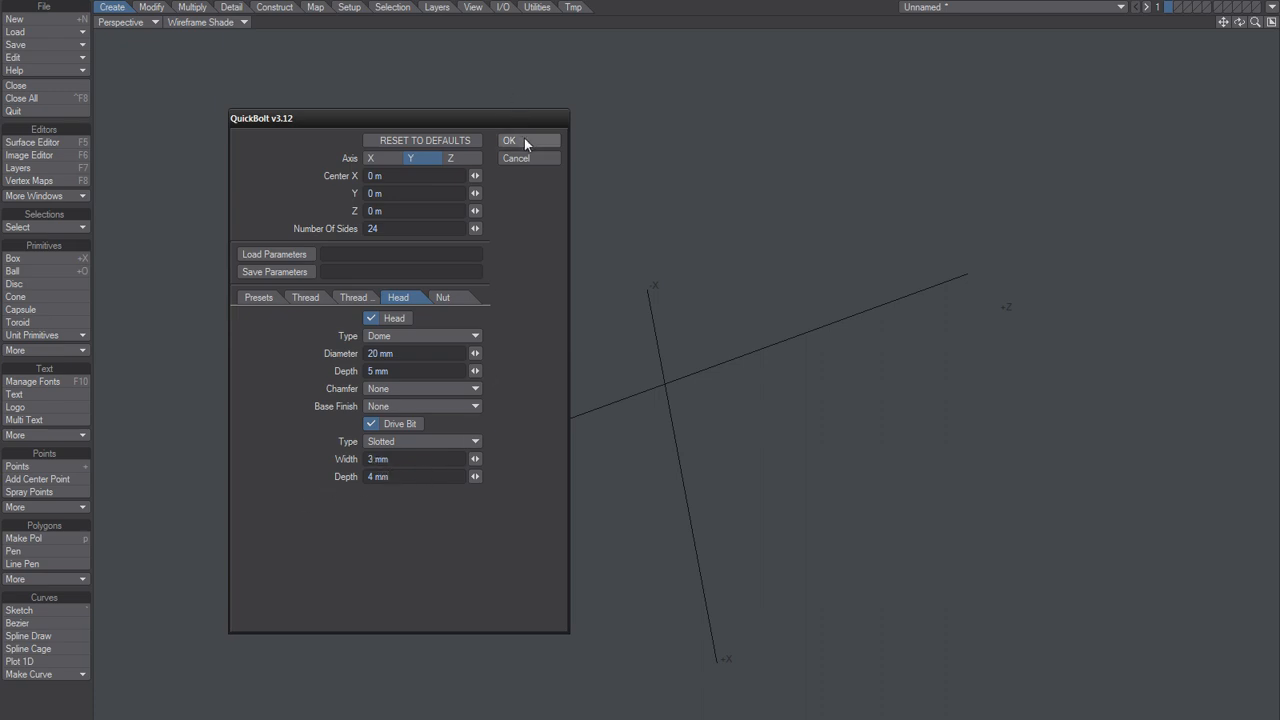
{"action": "left_click", "coordinate": [509, 140]}
{"action": "left_click_drag", "start_coordinate": [728, 335], "coordinate": [701, 390], "text": "alt"}
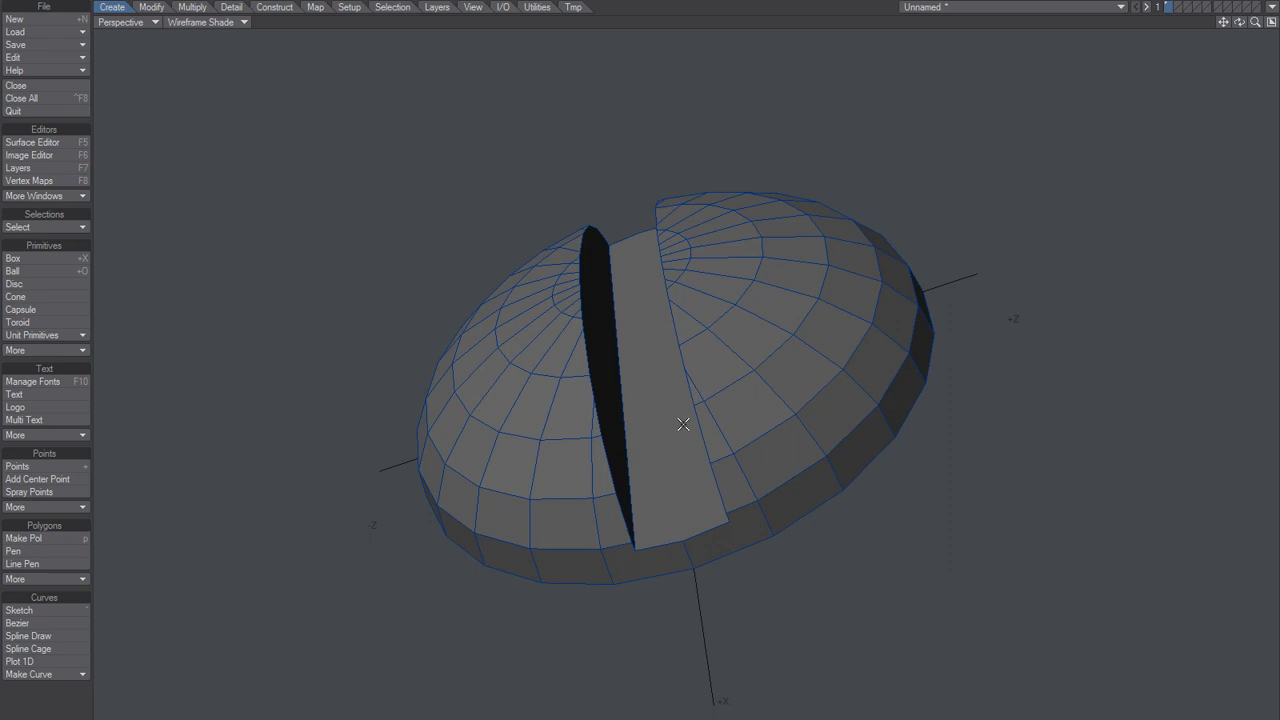
Step: Delete the slotted head and generate a new dome head with the Philips drive bit type
{"action": "key", "text": "Delete"}
{"action": "key", "text": "F1"}
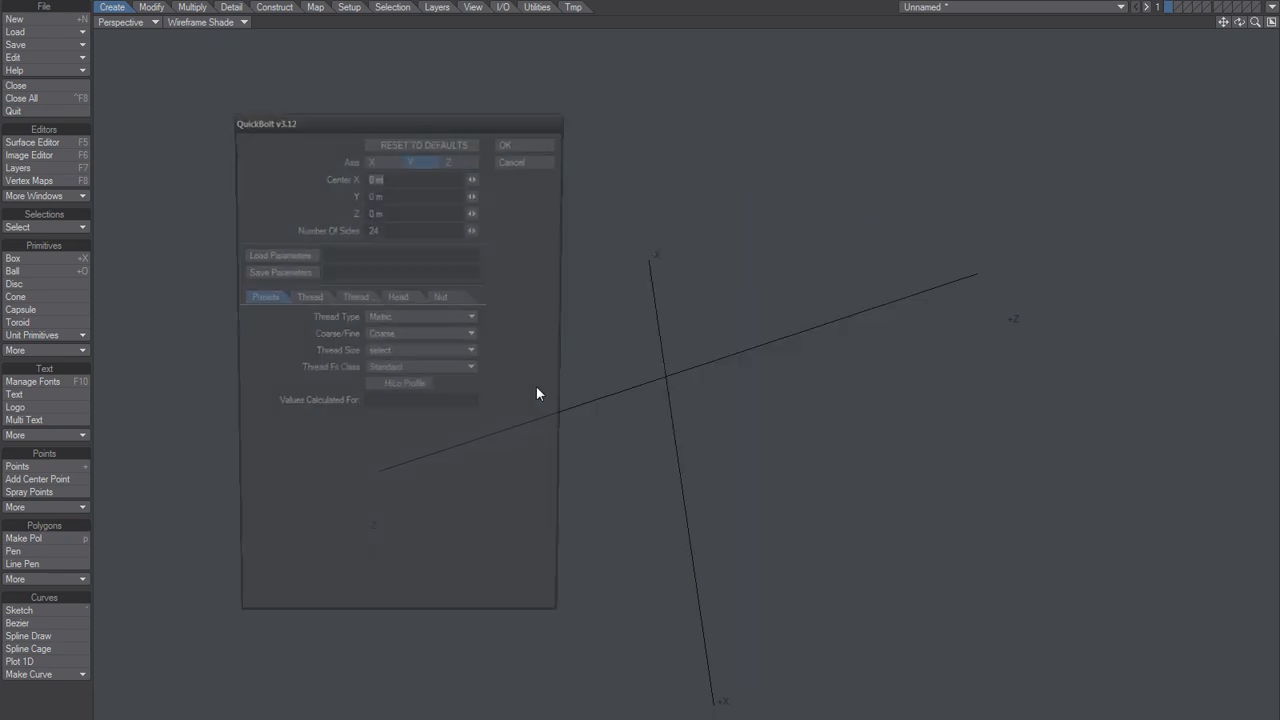
{"action": "left_click", "coordinate": [401, 298]}
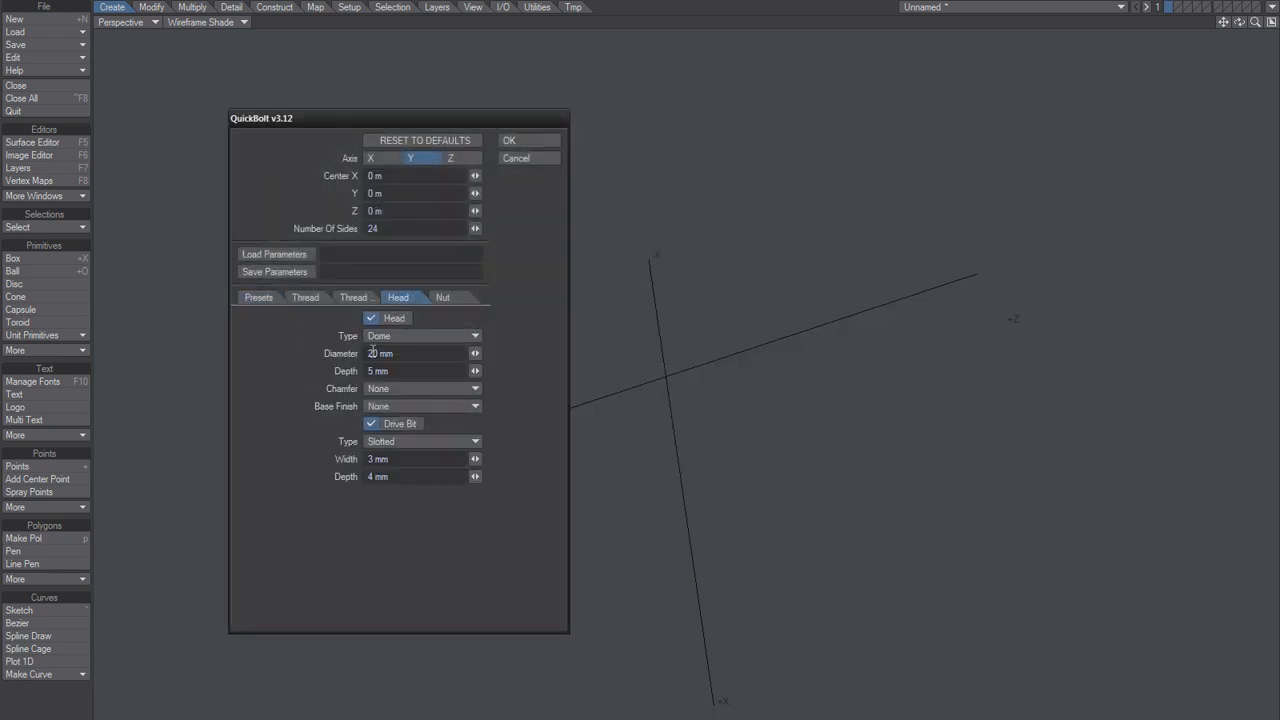
{"action": "left_click", "coordinate": [406, 441]}
{"action": "left_click", "coordinate": [400, 476]}
{"action": "left_click", "coordinate": [390, 442]}
{"action": "left_click", "coordinate": [509, 140]}
Step: Examine the geometry of the Philips recess at the crown of the dome head
{"action": "scroll", "coordinate": [687, 245], "scroll_direction": "up", "scroll_amount": 5}
{"action": "left_click_drag", "start_coordinate": [687, 245], "coordinate": [679, 326], "text": "alt+shift"}
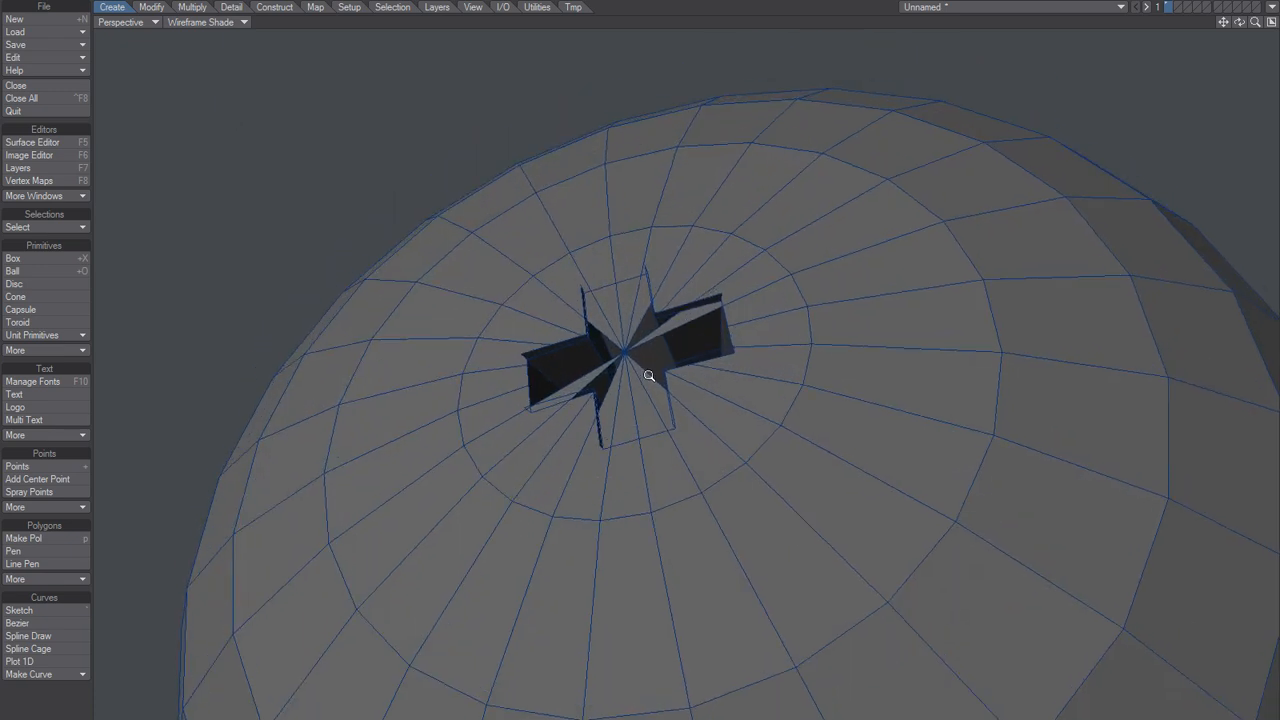
{"action": "scroll", "coordinate": [649, 374], "scroll_direction": "up", "scroll_amount": 2}
{"action": "left_click_drag", "start_coordinate": [649, 374], "coordinate": [625, 311], "text": "alt"}
{"action": "scroll", "coordinate": [632, 336], "scroll_direction": "down", "scroll_amount": 3}
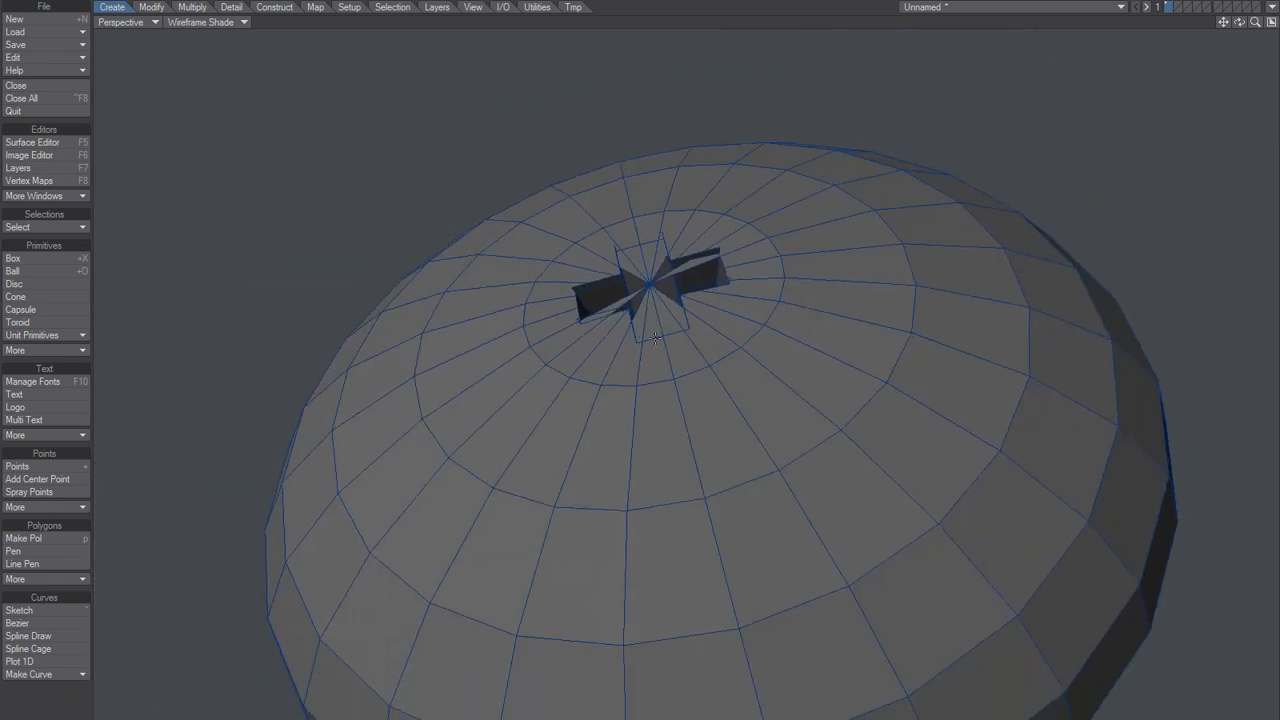
{"action": "left_click_drag", "start_coordinate": [676, 371], "coordinate": [652, 385], "text": "ctrl+alt"}
{"action": "left_click_drag", "start_coordinate": [652, 385], "coordinate": [628, 321], "text": "alt+shift"}
{"action": "left_click_drag", "start_coordinate": [628, 321], "coordinate": [653, 430], "text": "alt"}
Step: Delete the dome head and regenerate it with the Washer base finish and the Philips drive bit
{"action": "key", "text": "Delete"}
{"action": "key", "text": "F12"}
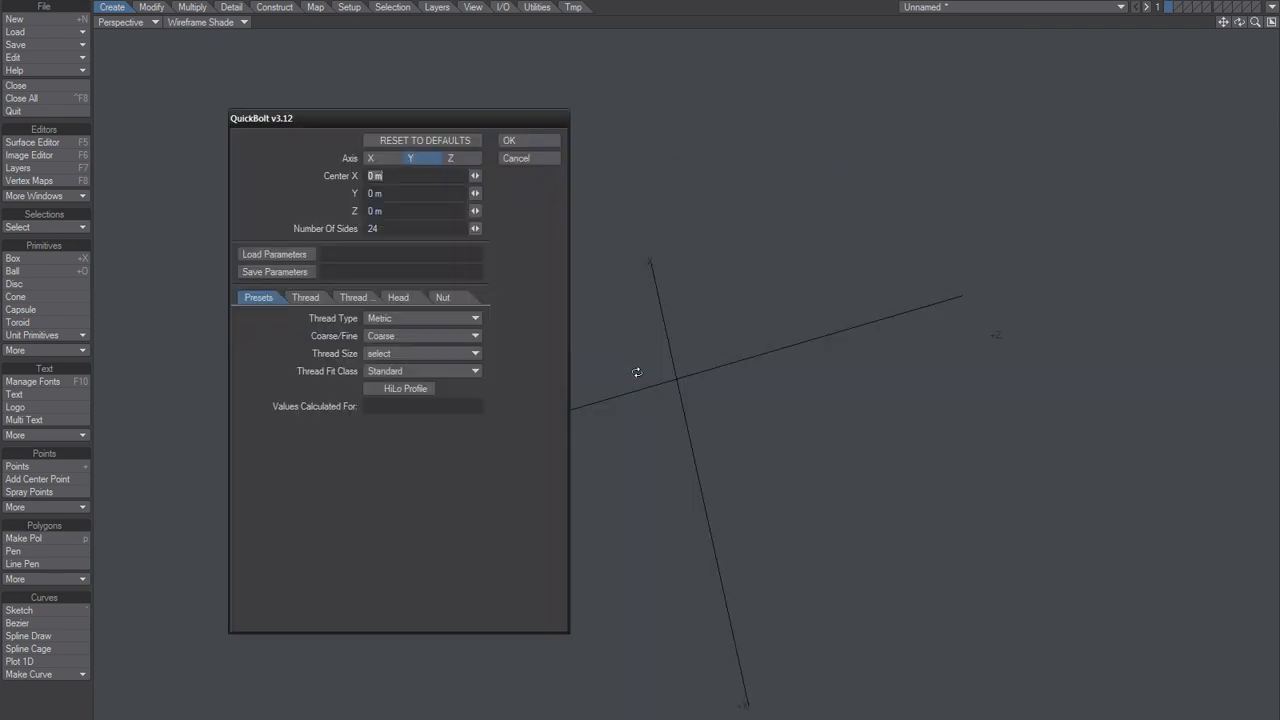
{"action": "left_click", "coordinate": [397, 297]}
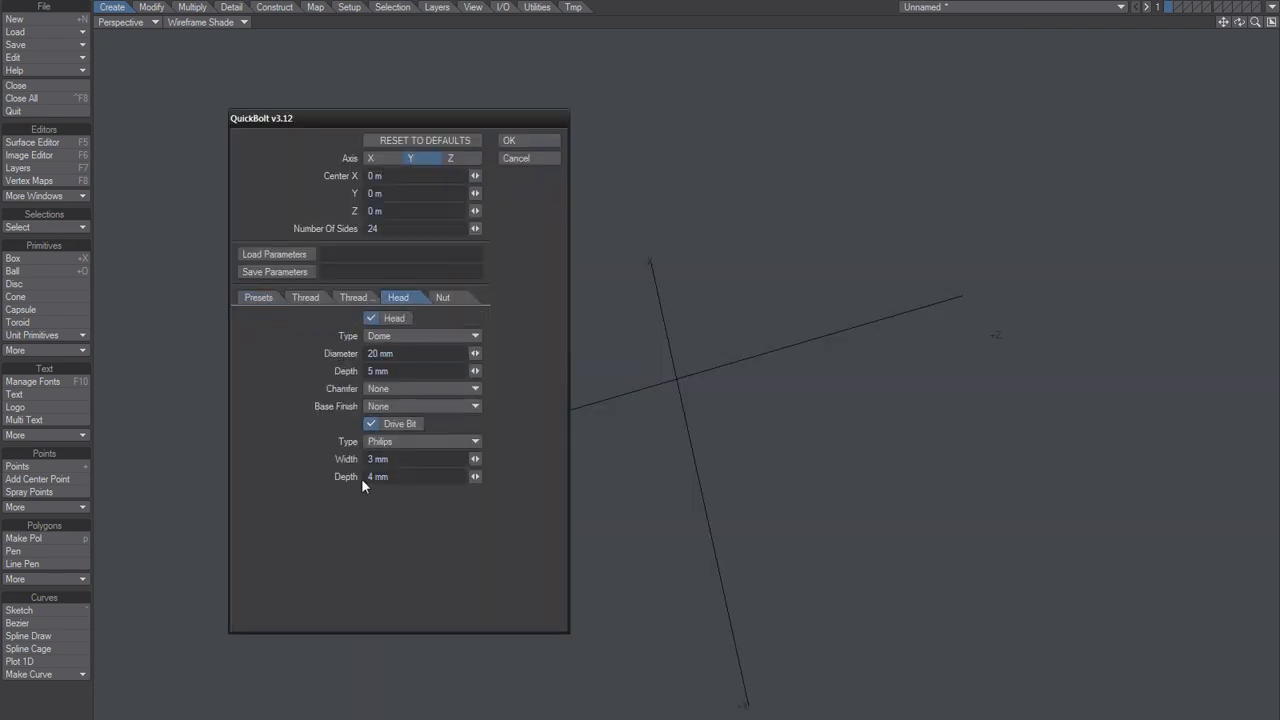
{"action": "left_click", "coordinate": [408, 459]}
{"action": "left_click", "coordinate": [403, 514]}
{"action": "left_click_drag", "start_coordinate": [377, 460], "coordinate": [367, 460]}
{"action": "left_click", "coordinate": [386, 406]}
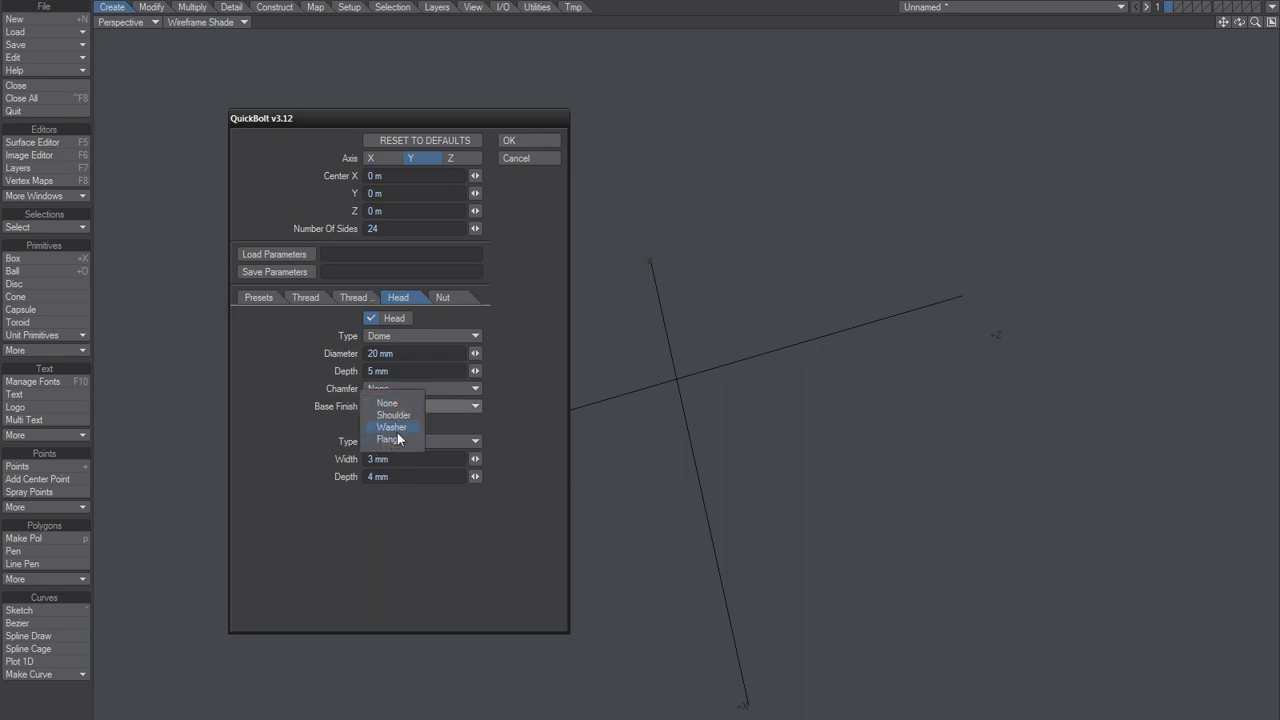
{"action": "left_click", "coordinate": [396, 430]}
{"action": "left_click", "coordinate": [524, 160]}
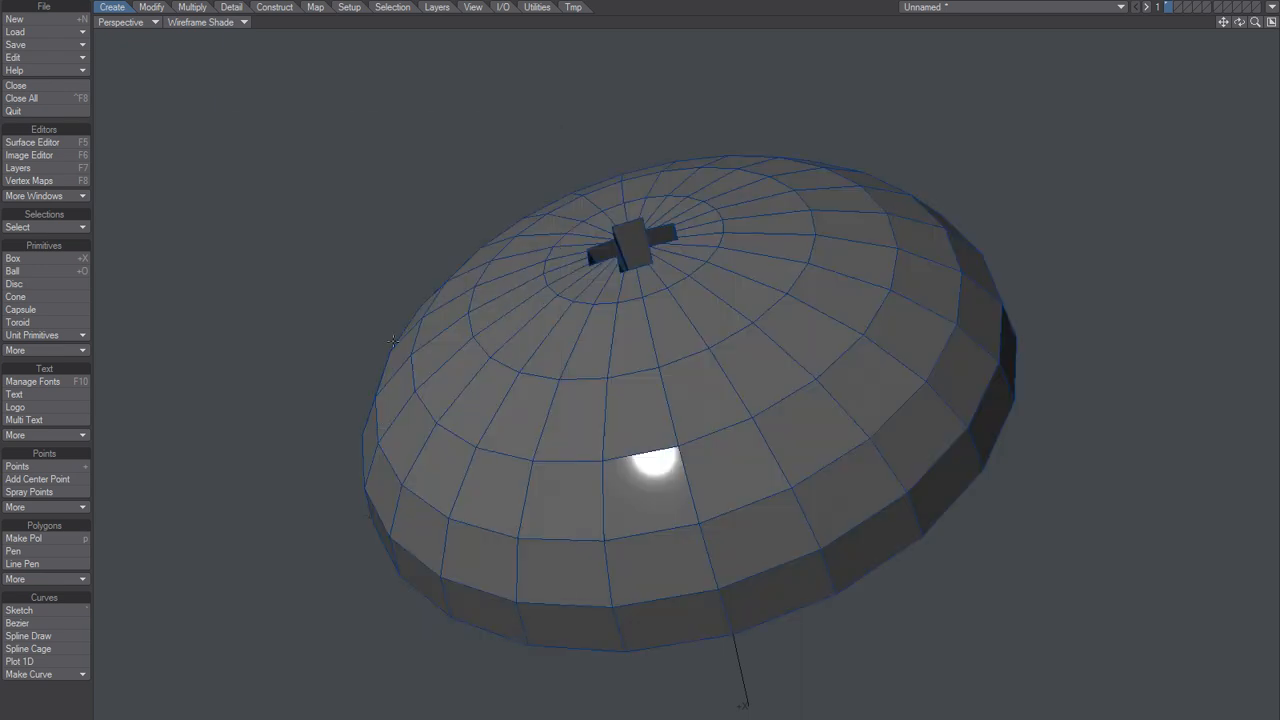
{"action": "left_click_drag", "start_coordinate": [694, 222], "coordinate": [627, 379], "text": "alt"}
{"action": "scroll", "coordinate": [577, 366], "scroll_direction": "up", "scroll_amount": 5}
{"action": "scroll", "coordinate": [645, 483], "scroll_direction": "down", "scroll_amount": 4}
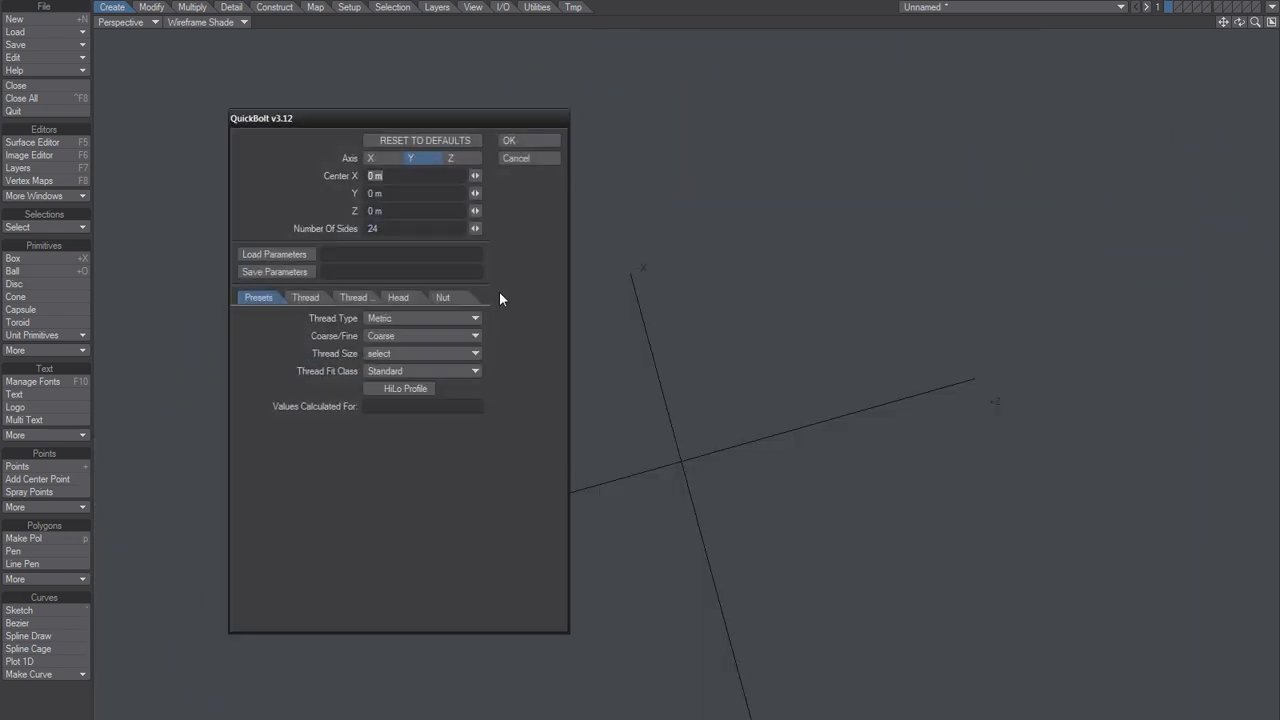
Step: Set the Philips drive bit's width to 6 mm and generate the dome head with the Washer base finish
{"action": "left_click", "coordinate": [398, 297]}
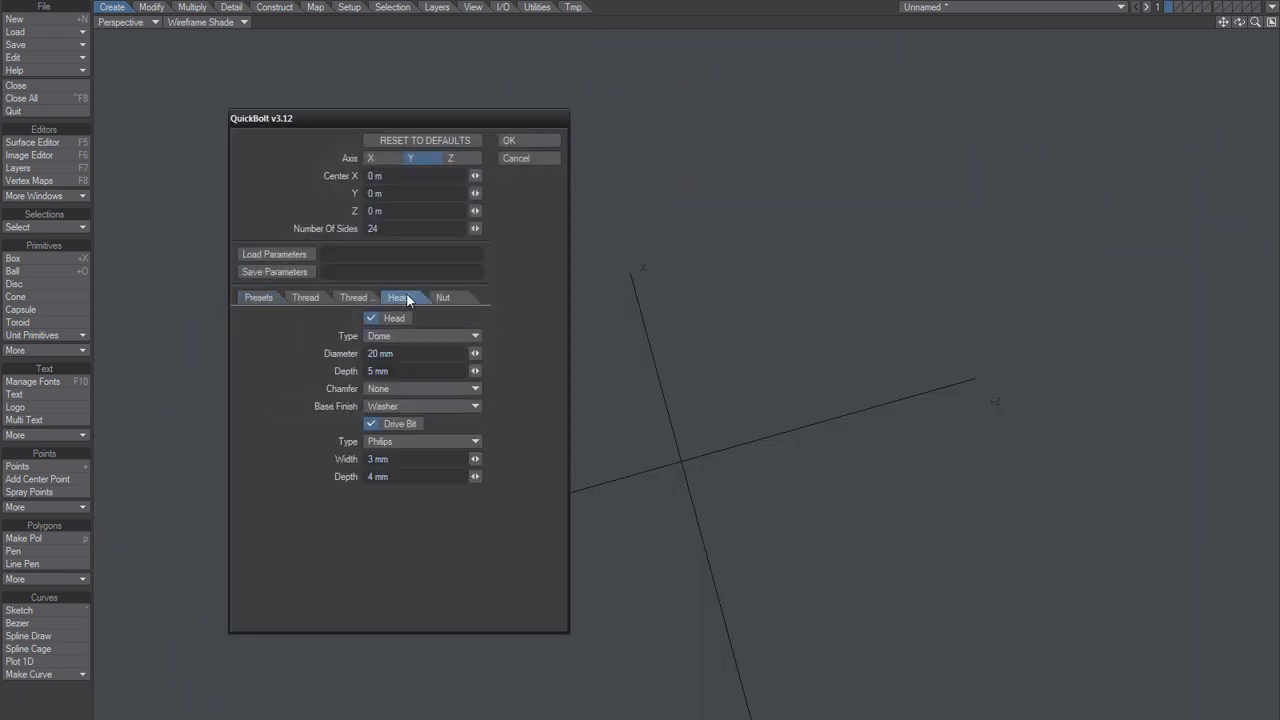
{"action": "left_click_drag", "start_coordinate": [377, 460], "coordinate": [296, 494]}
{"action": "type", "text": "6"}
{"action": "key", "text": "Tab"}
{"action": "left_click", "coordinate": [402, 456]}
{"action": "left_click", "coordinate": [524, 140]}
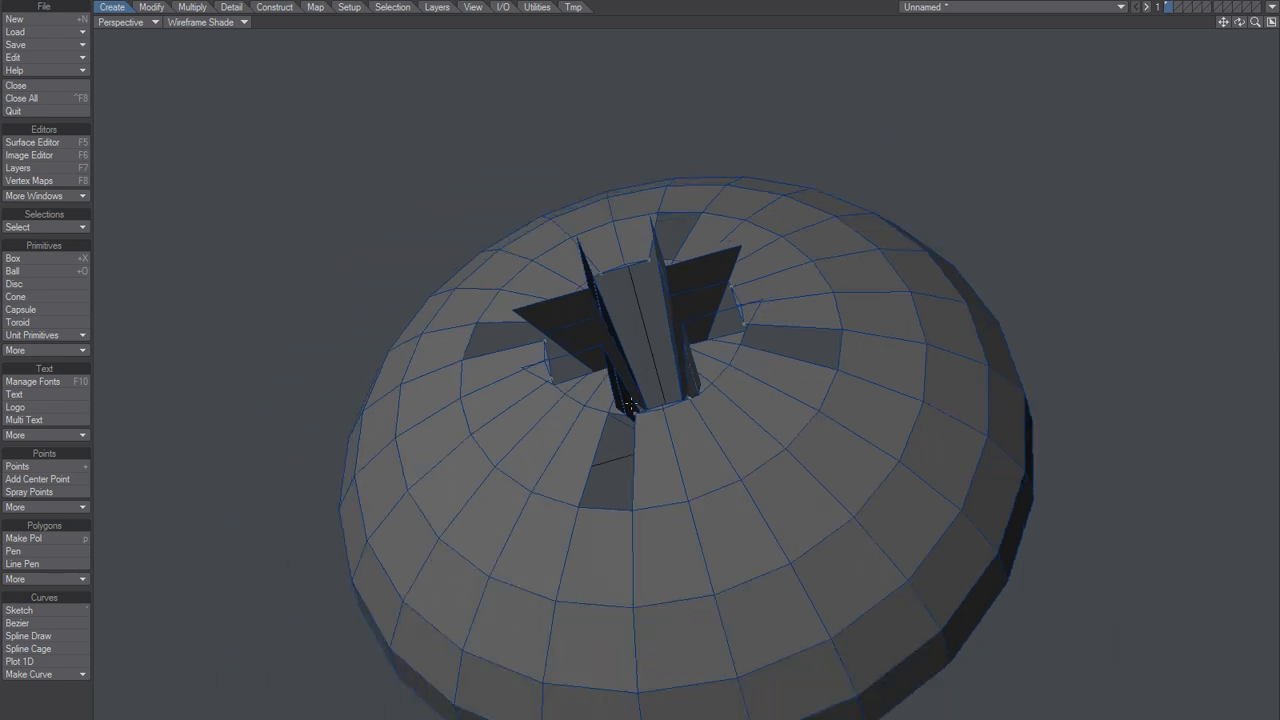
Step: Delete the dome head and regenerate it with a 3 mm wide Philips drive bit
{"action": "key", "text": "Delete"}
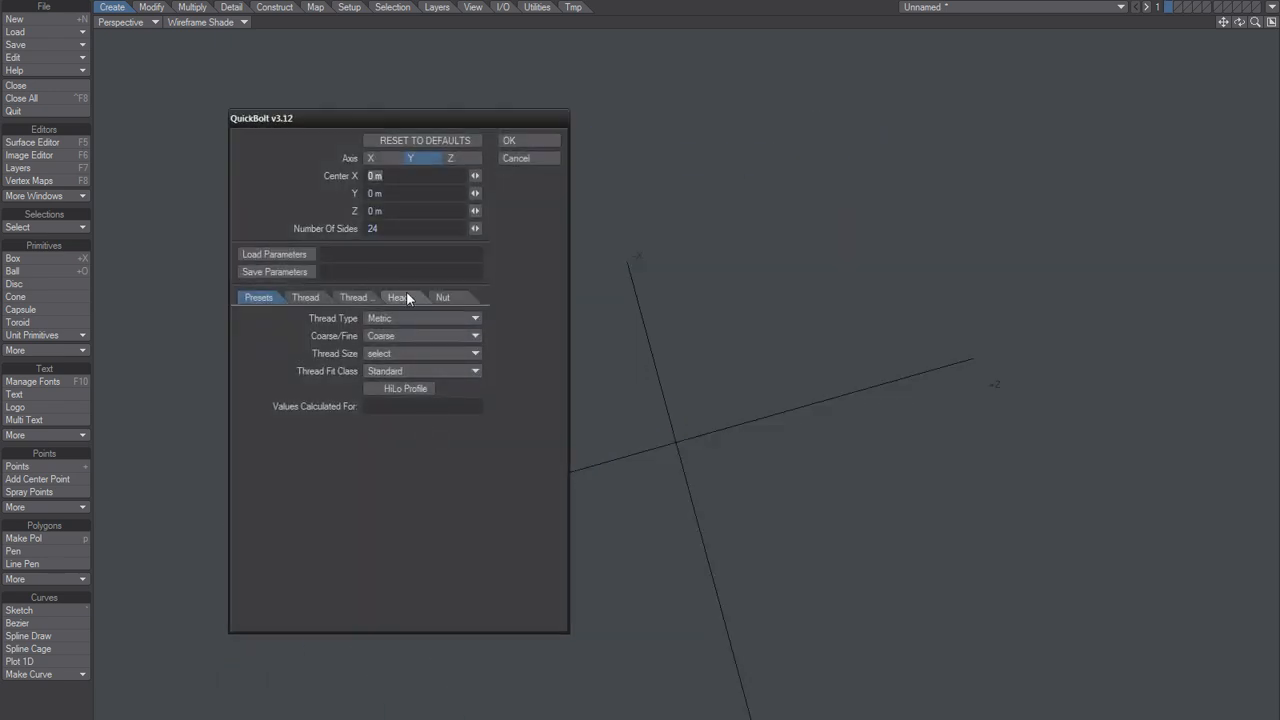
{"action": "left_click", "coordinate": [398, 297]}
{"action": "double_click", "coordinate": [376, 459]}
{"action": "type", "text": "3mm"}
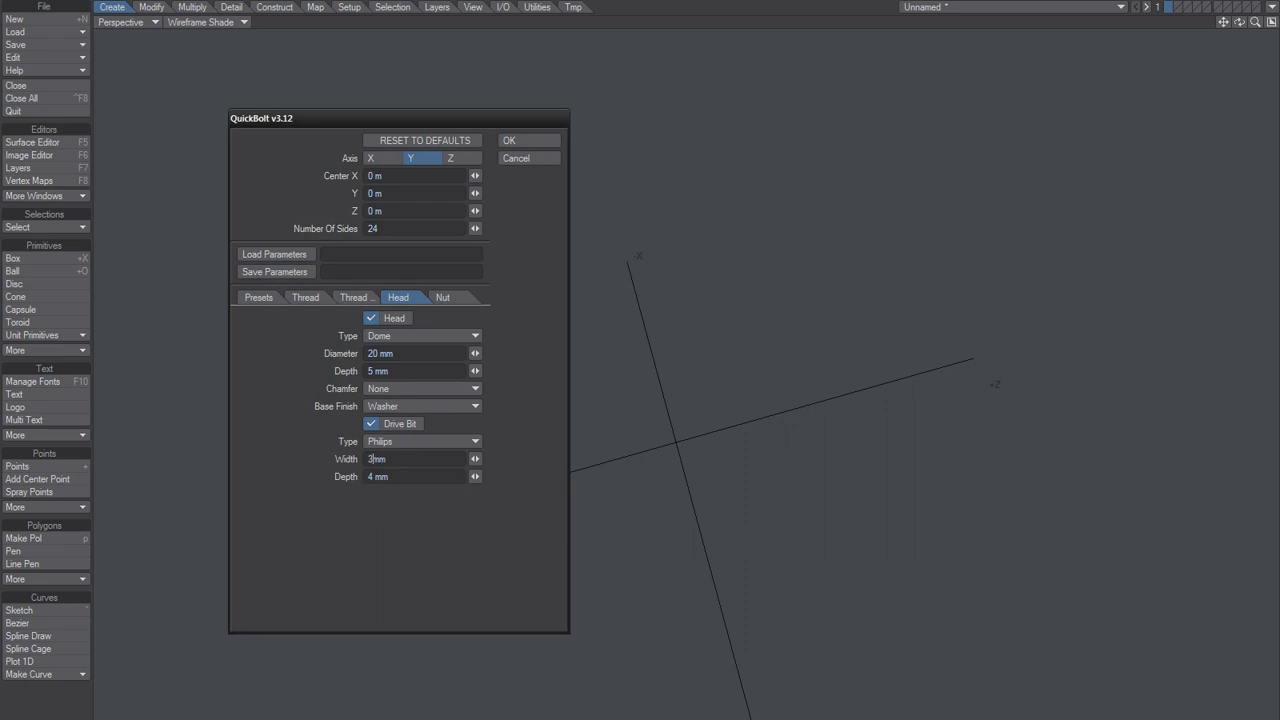
{"action": "key", "text": "Tab"}
{"action": "left_click", "coordinate": [520, 148]}
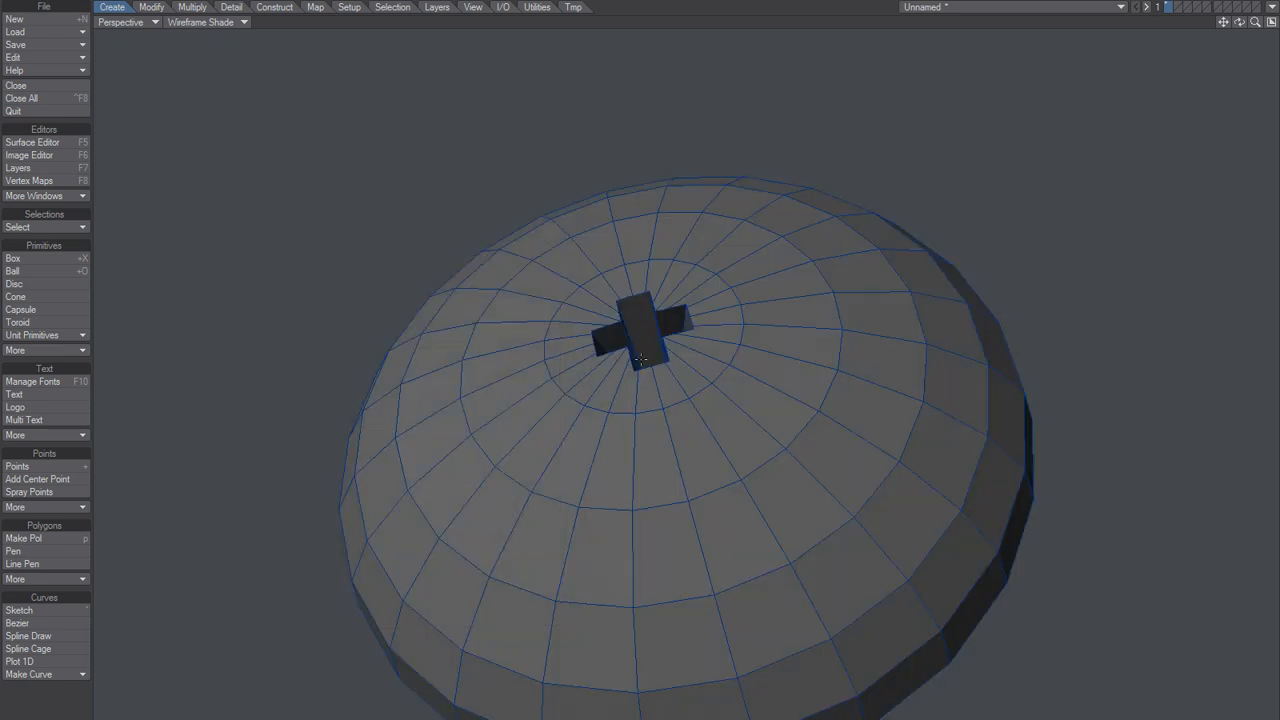
{"action": "left_click_drag", "start_coordinate": [640, 358], "coordinate": [688, 348], "text": "alt"}
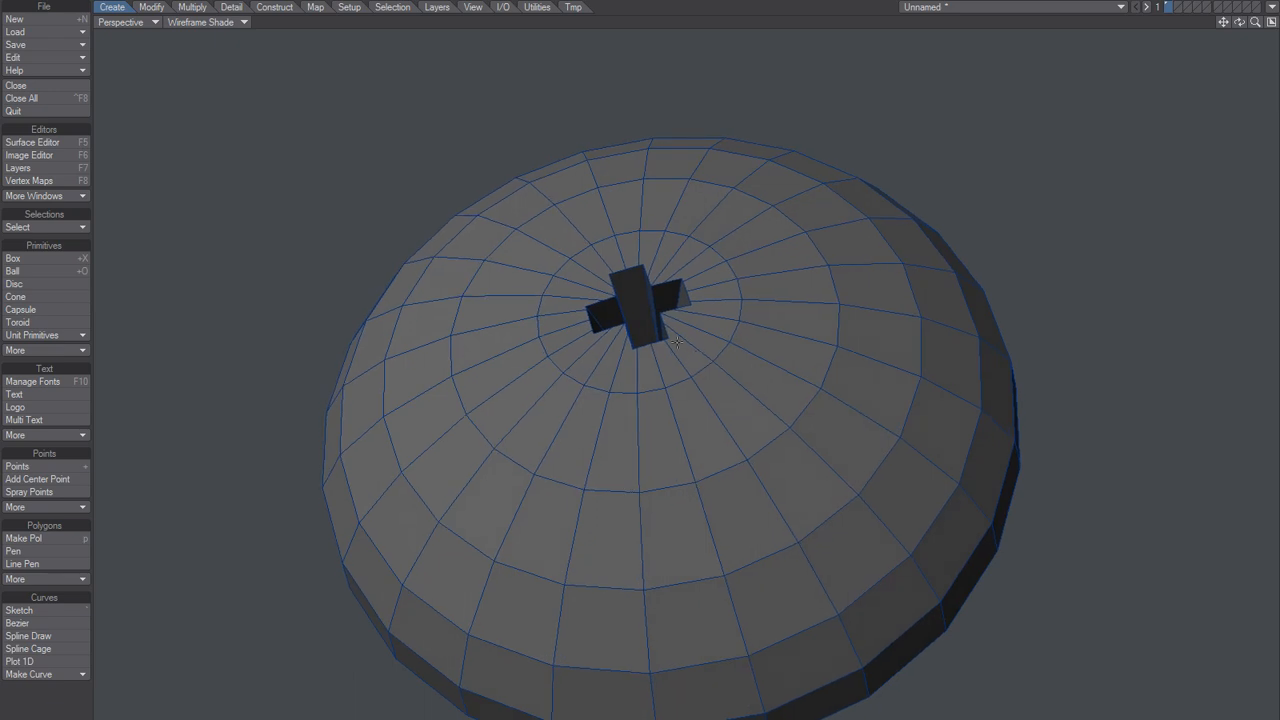
Step: Delete the head and generate a new Washer-based dome head with the Philips drive bit's width set to 5 mm
{"action": "key", "text": "Delete"}
{"action": "left_click", "coordinate": [398, 297]}
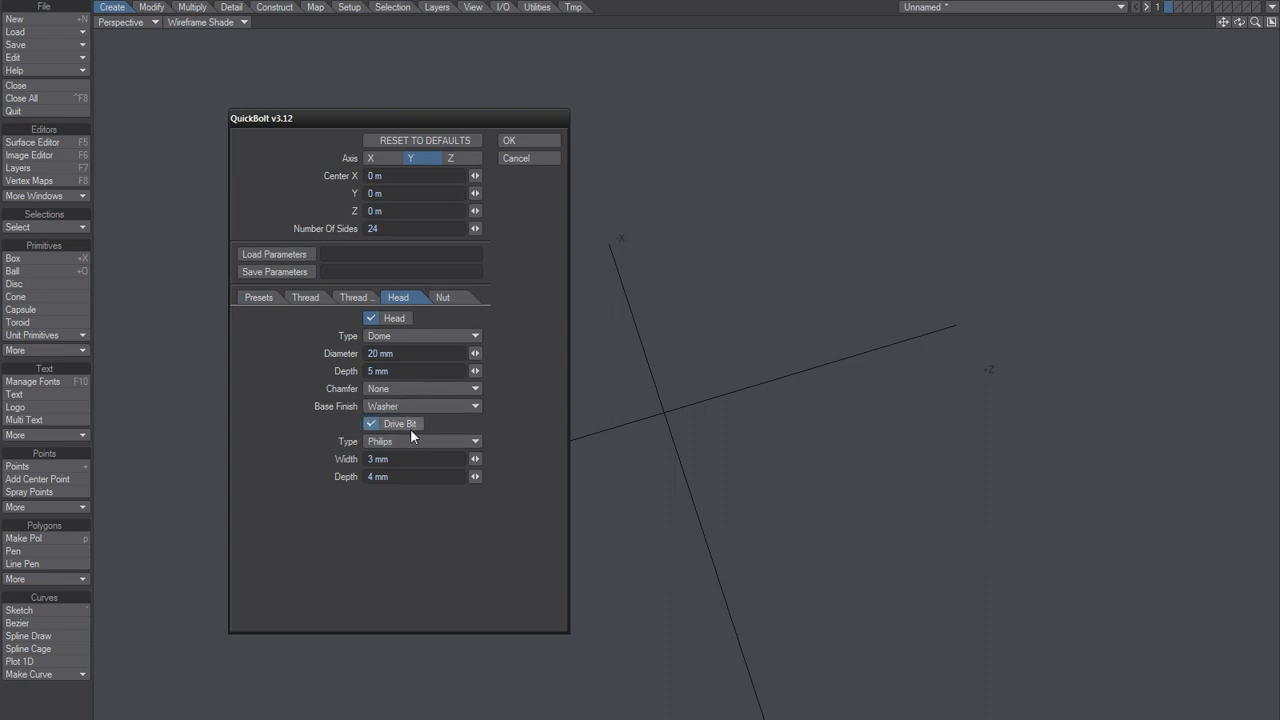
{"action": "left_click", "coordinate": [388, 406]}
{"action": "left_click", "coordinate": [389, 405]}
{"action": "left_click", "coordinate": [391, 442]}
{"action": "left_click", "coordinate": [331, 486]}
{"action": "type", "text": "5"}
{"action": "key", "text": "Tab"}
{"action": "left_click", "coordinate": [508, 140]}
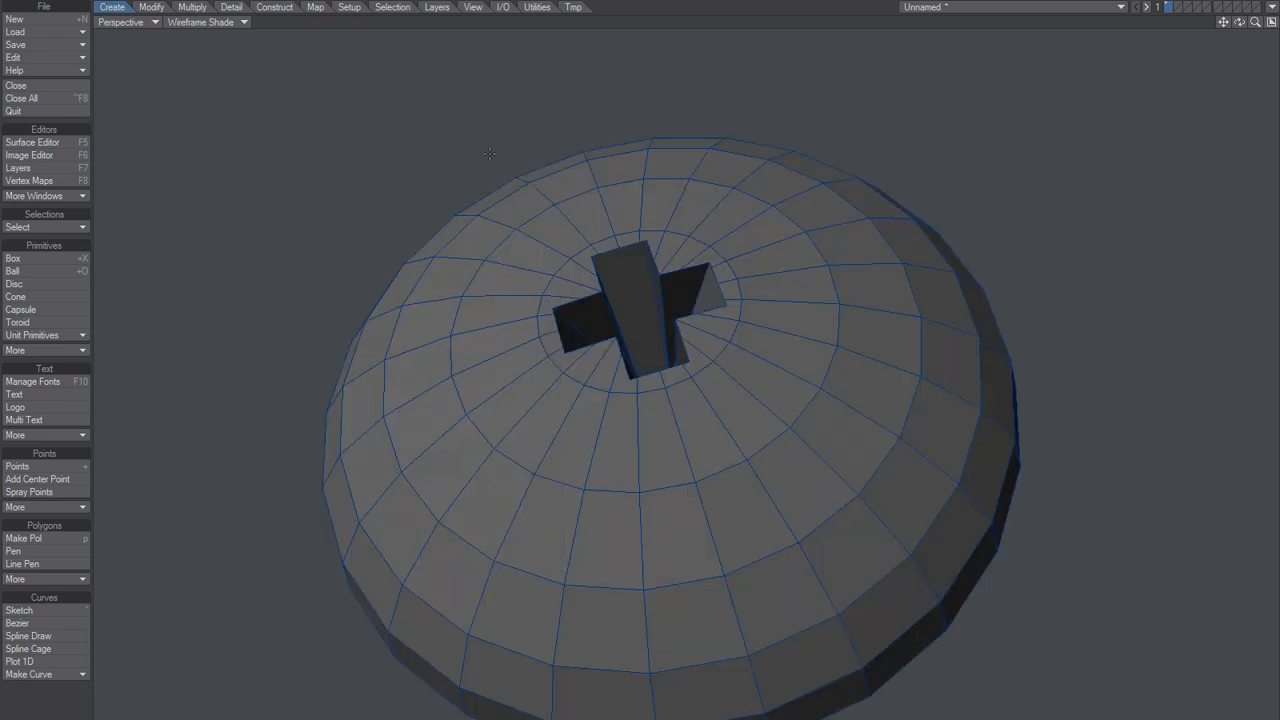
{"action": "left_click_drag", "start_coordinate": [614, 366], "coordinate": [640, 290], "text": "alt"}
{"action": "scroll", "coordinate": [644, 431], "scroll_direction": "up", "scroll_amount": 3}
{"action": "scroll", "coordinate": [640, 290], "scroll_direction": "down", "scroll_amount": 5}
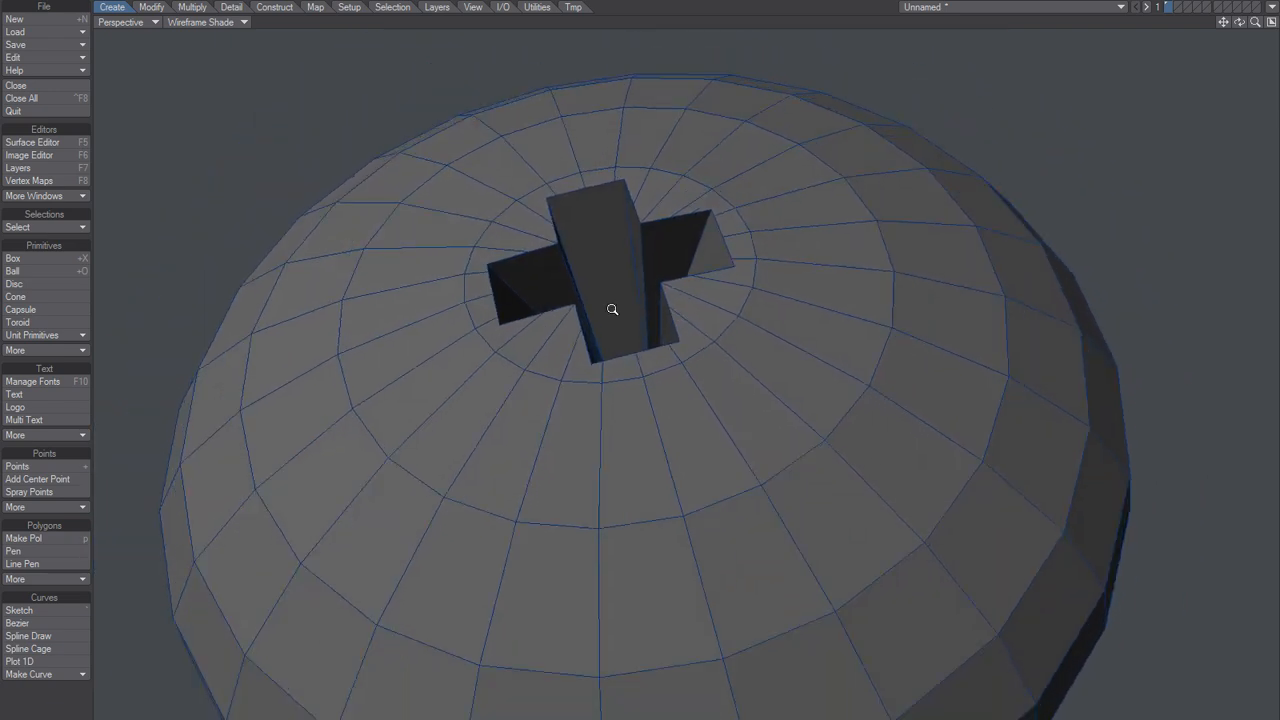
Step: Replace the head with one whose Philips drive bit is 6 mm wide and examine the recess geometry
{"action": "key", "text": "Delete"}
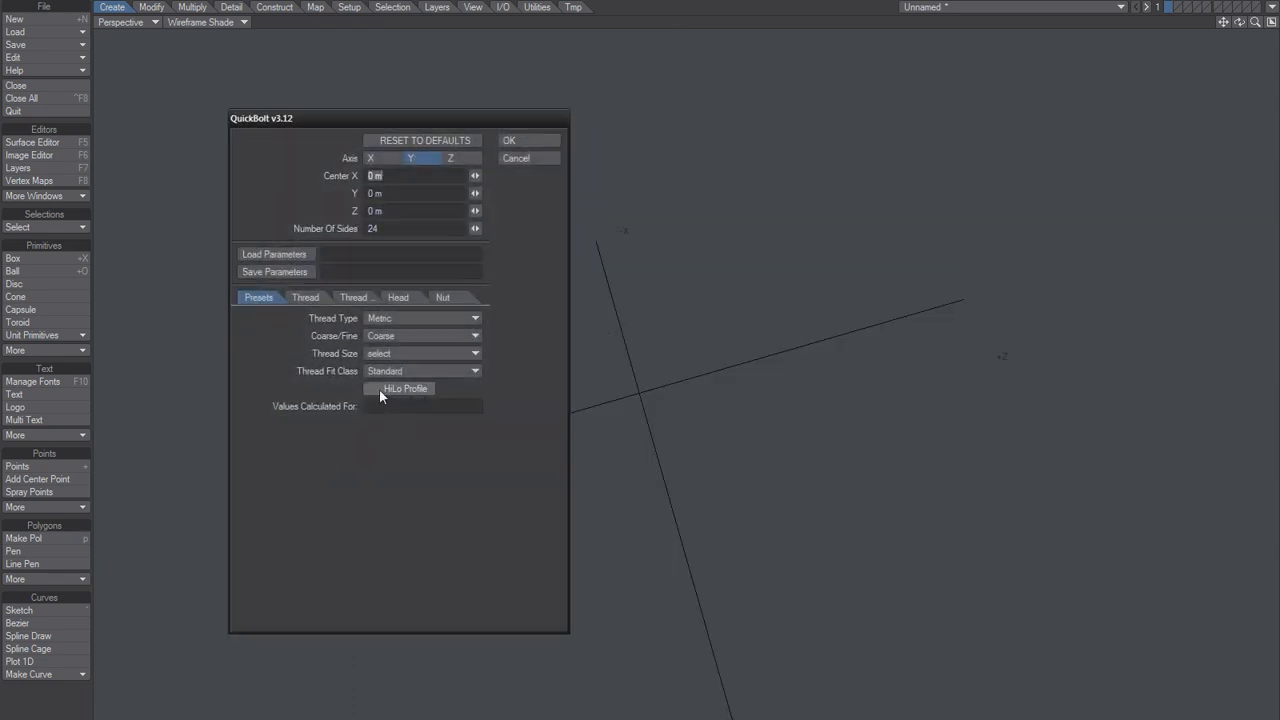
{"action": "left_click", "coordinate": [398, 297]}
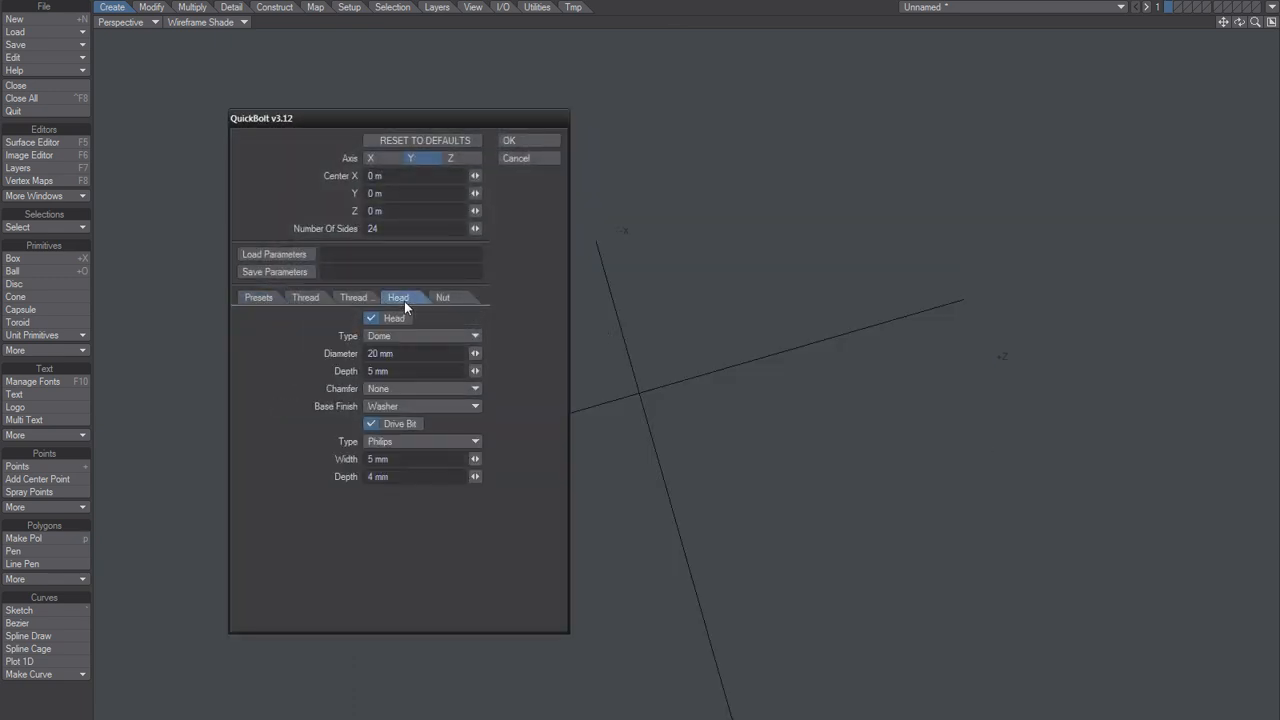
{"action": "key", "text": "Tab"}
{"action": "key", "text": "Return"}
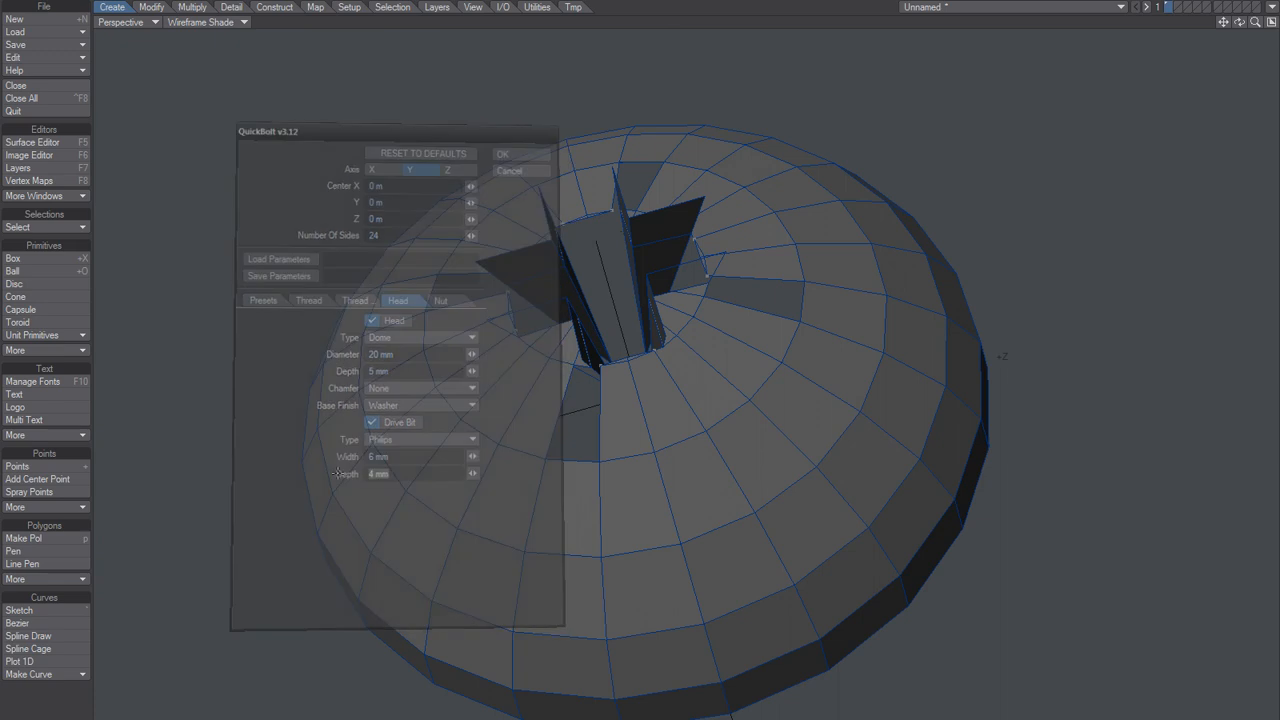
{"action": "scroll", "coordinate": [695, 270], "scroll_direction": "up", "scroll_amount": 3}
{"action": "mouse_move", "coordinate": [697, 240]}
{"action": "left_mouse_down", "text": "alt"}
{"action": "mouse_move", "coordinate": [734, 271]}
{"action": "mouse_move", "coordinate": [739, 306]}
{"action": "left_mouse_up", "text": "alt"}
{"action": "mouse_move", "coordinate": [712, 188]}
{"action": "right_mouse_down"}
{"action": "mouse_move", "coordinate": [721, 340]}
{"action": "mouse_move", "coordinate": [710, 332]}
{"action": "right_mouse_up"}
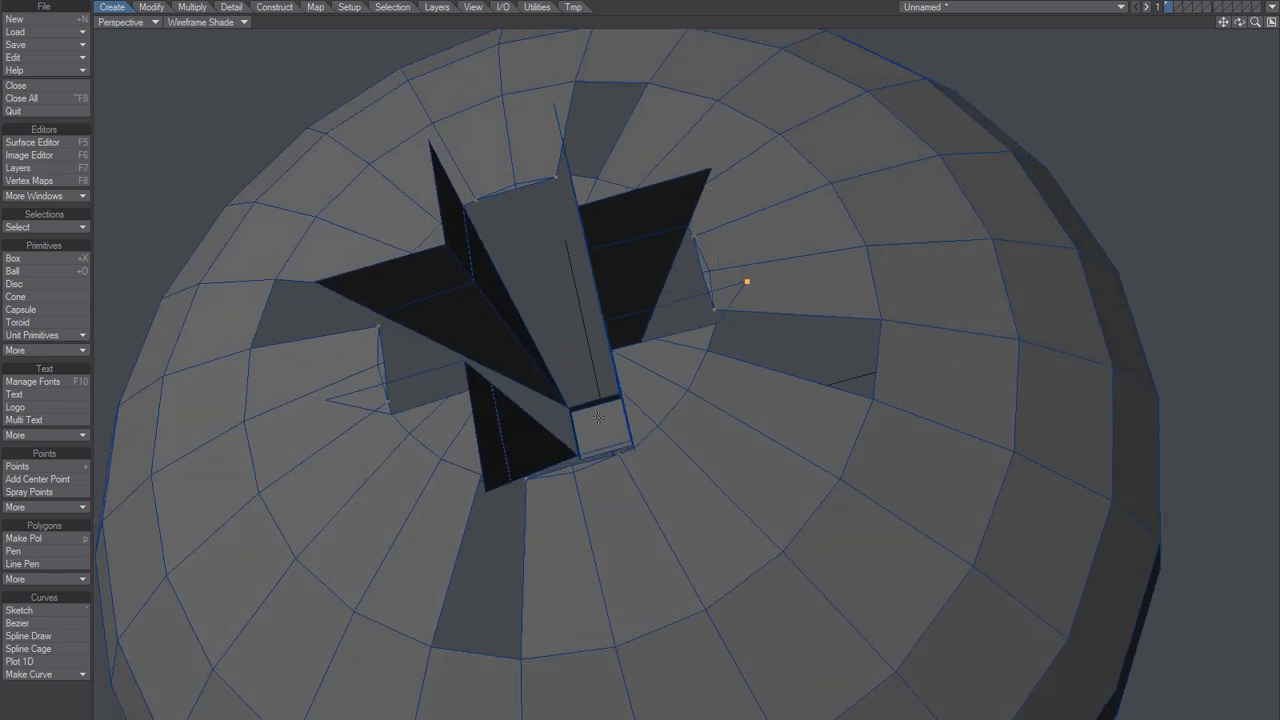
{"action": "left_click_drag", "start_coordinate": [674, 408], "coordinate": [668, 374], "text": "alt"}
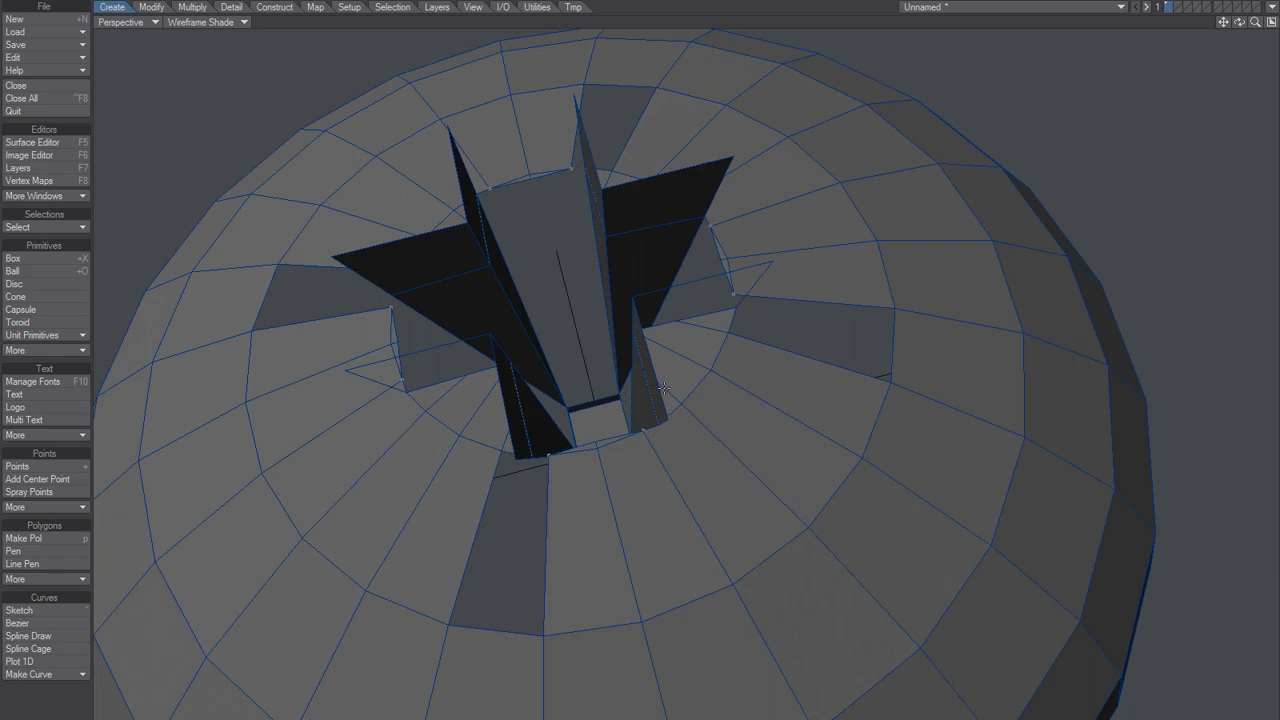
Step: Delete the 6 mm recess head and generate the dome head again with a changed Philips drive bit width
{"action": "key", "text": "Delete"}
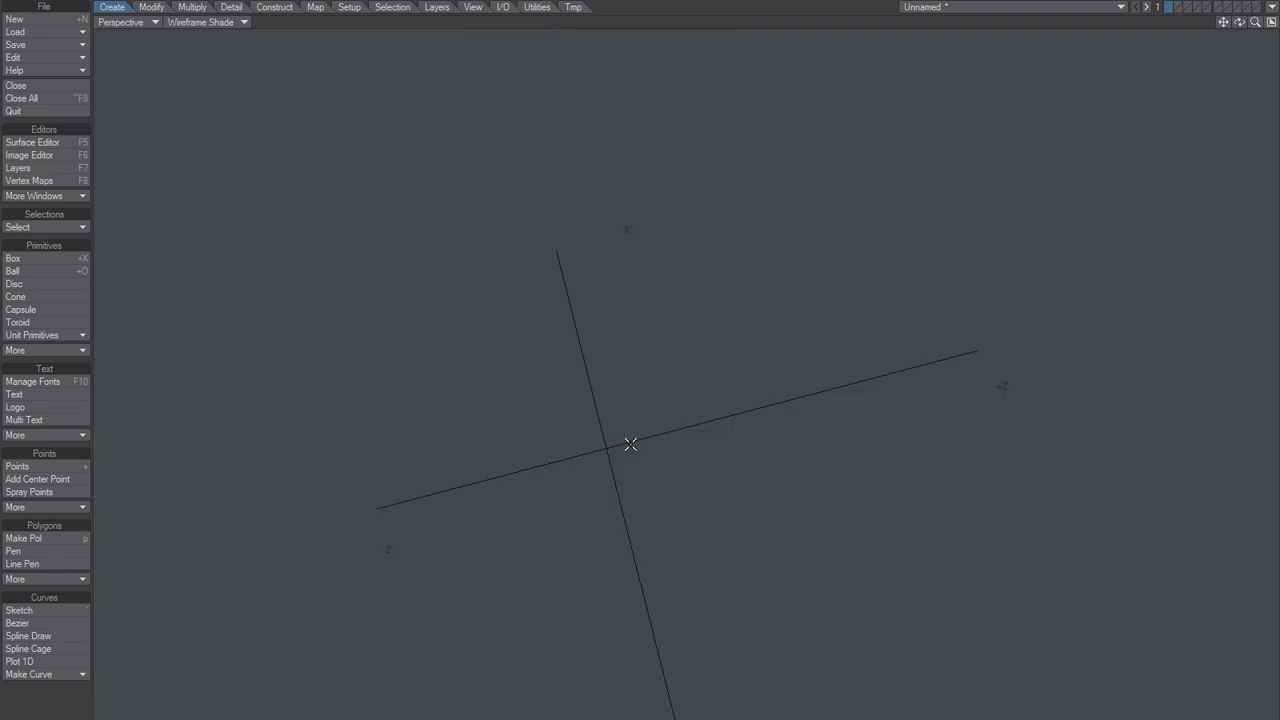
{"action": "left_click_drag", "start_coordinate": [630, 417], "coordinate": [597, 431], "text": "ctrl+alt"}
{"action": "key", "text": "q"}
{"action": "left_click", "coordinate": [403, 301]}
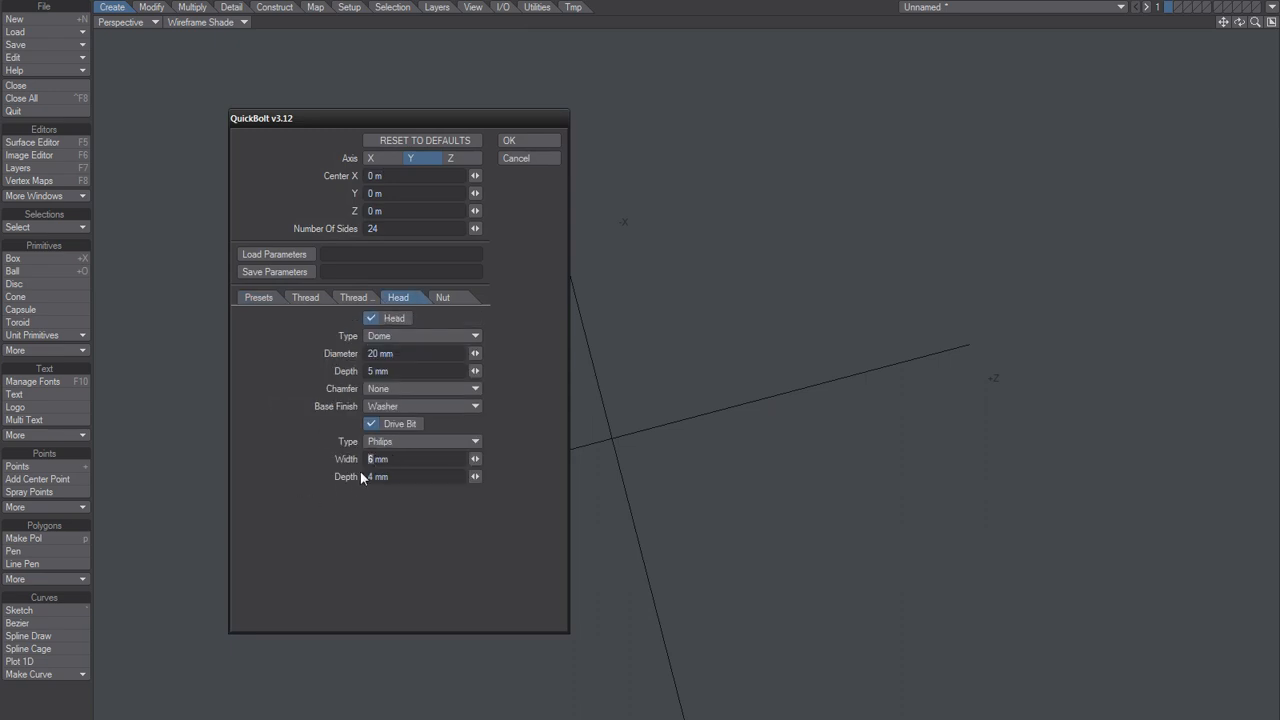
{"action": "left_click", "coordinate": [530, 140]}
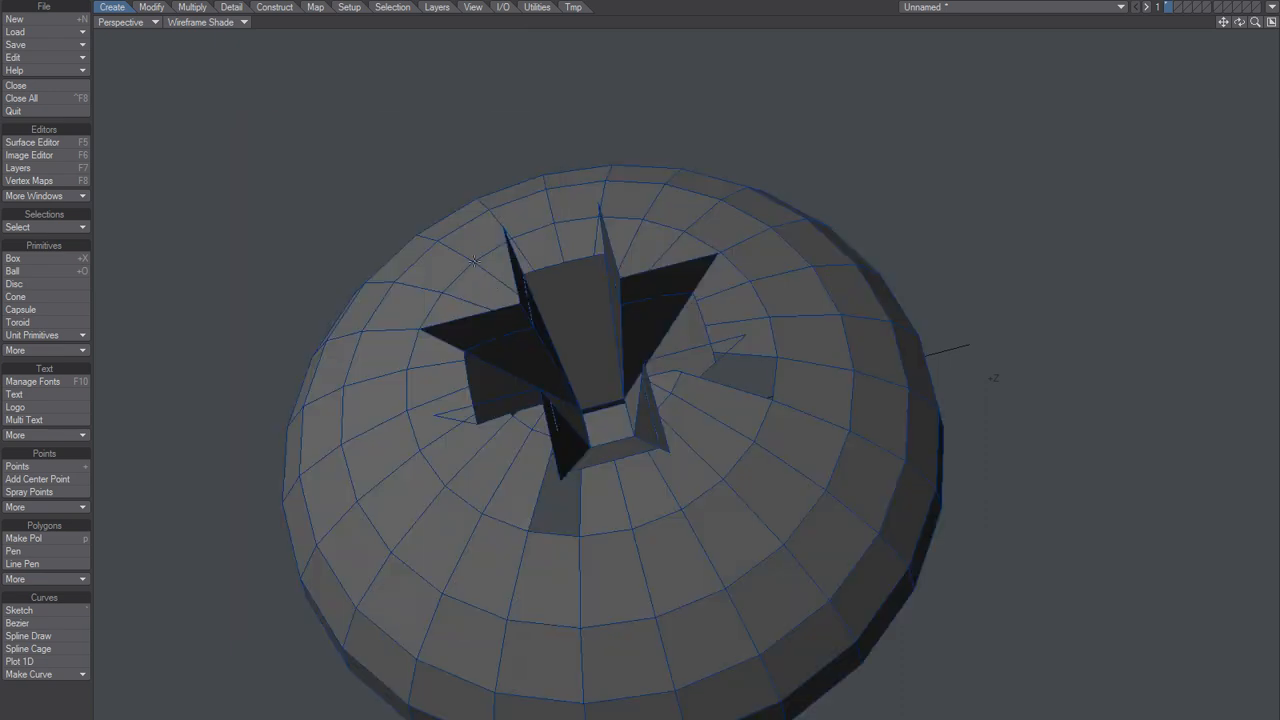
{"action": "left_click_drag", "start_coordinate": [610, 335], "coordinate": [652, 377], "text": "alt"}
Step: Remove the generated head, enter another width for the Philips drive bit and generate the dome head
{"action": "key", "text": "ctrl+z"}
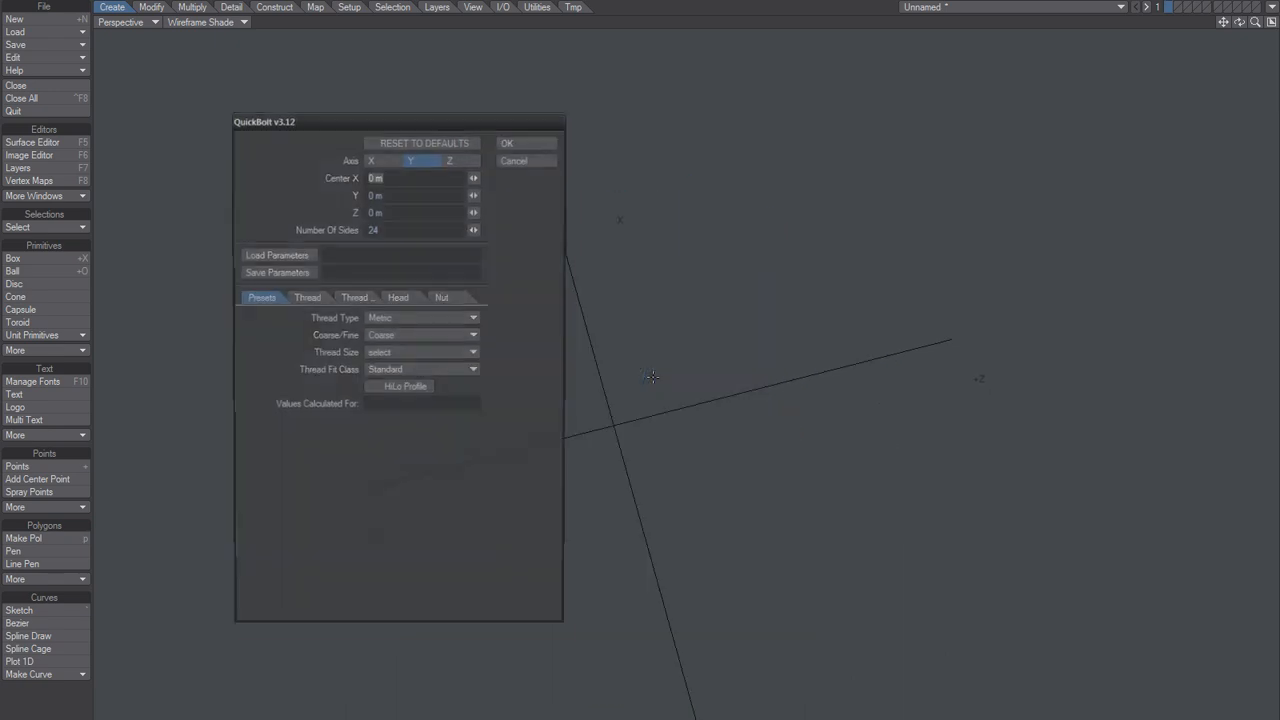
{"action": "left_click", "coordinate": [403, 300]}
{"action": "left_click_drag", "start_coordinate": [378, 461], "coordinate": [349, 477]}
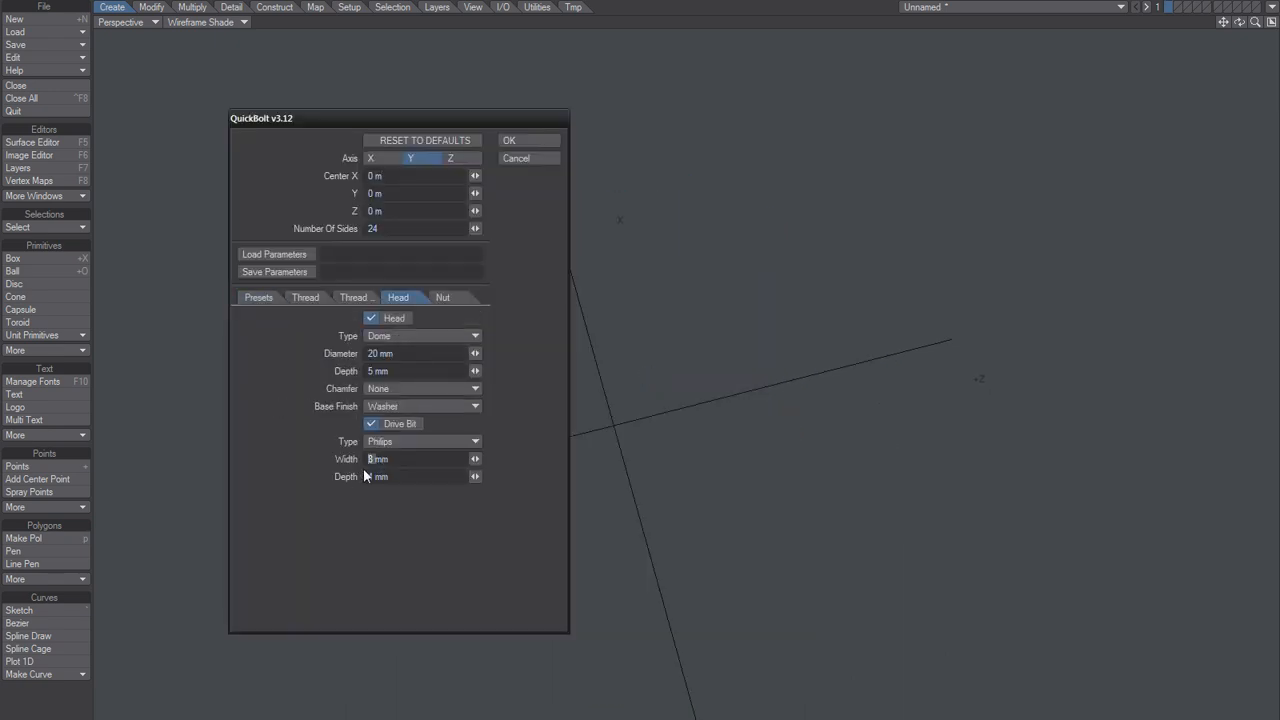
{"action": "type", "text": "6"}
{"action": "key", "text": "Tab"}
{"action": "key", "text": "Return"}
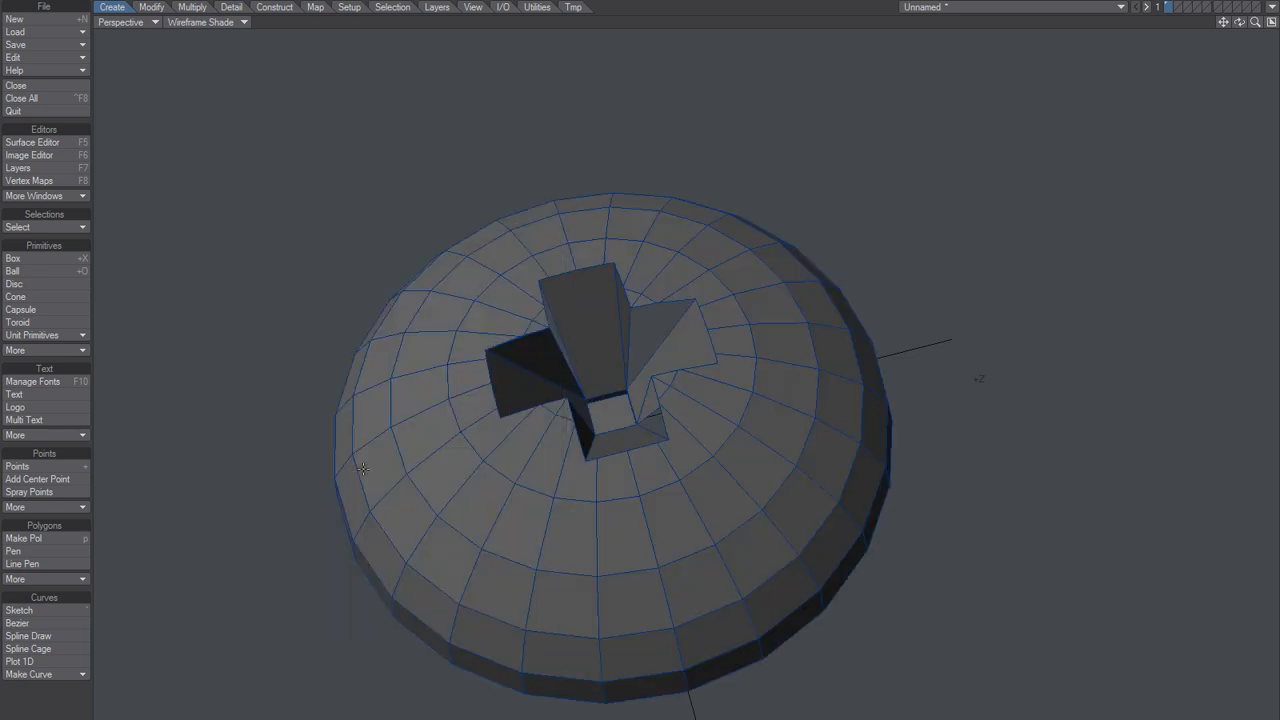
Step: Fill the missing side walls of the Philips recess's upper and right arms with polygons made from their edge points
{"action": "left_click_drag", "start_coordinate": [632, 387], "coordinate": [460, 245], "text": "alt"}
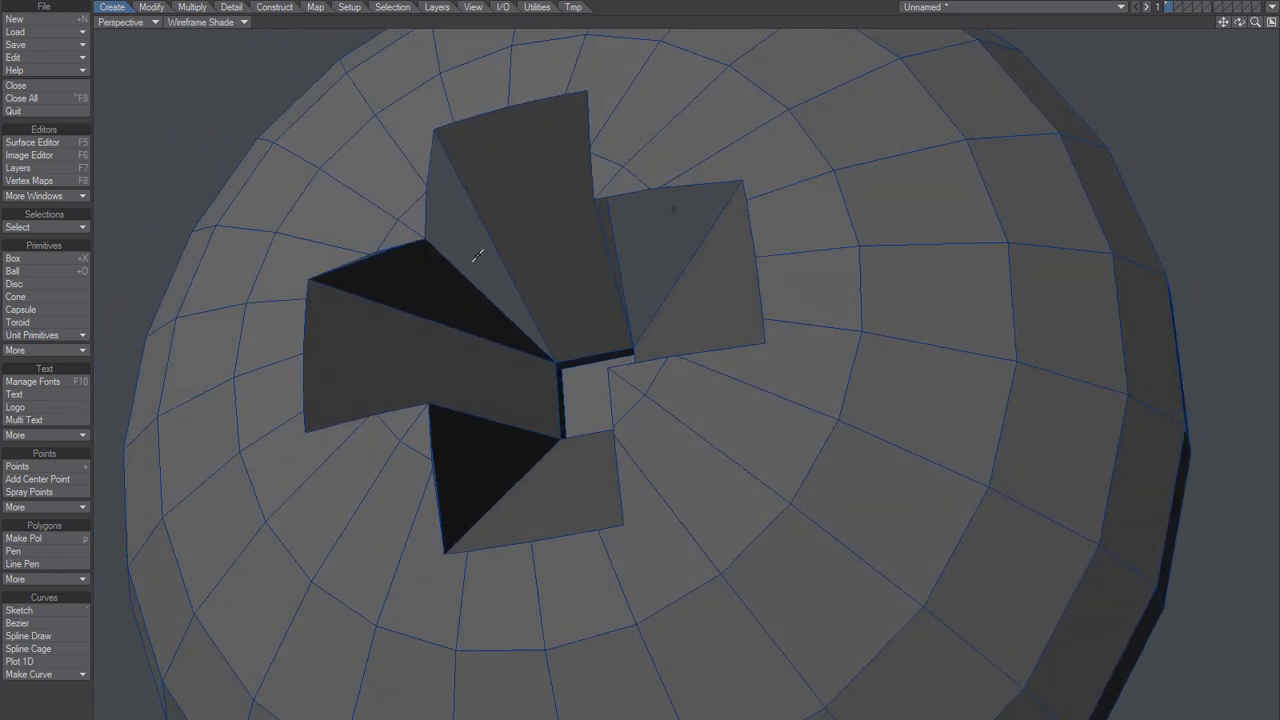
{"action": "left_click_drag", "start_coordinate": [494, 257], "coordinate": [491, 317], "text": "alt"}
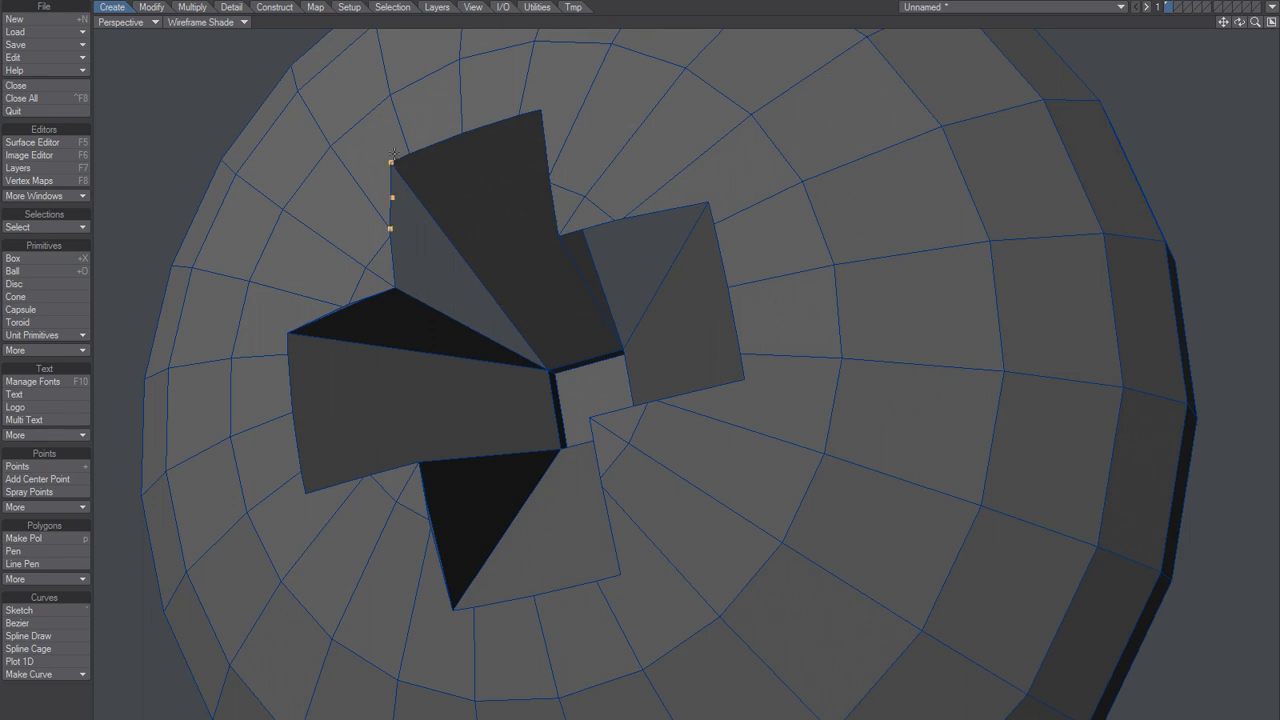
{"action": "left_click_drag", "start_coordinate": [427, 225], "coordinate": [468, 239], "text": "alt"}
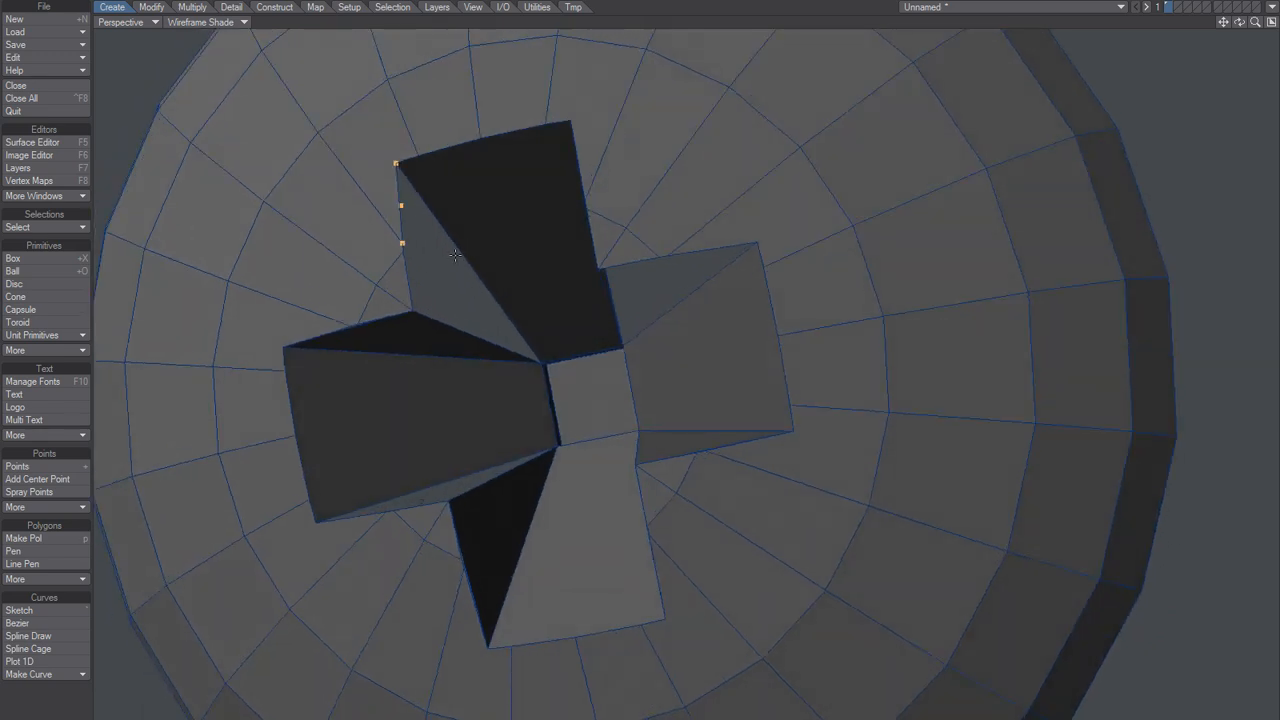
{"action": "left_click_drag", "start_coordinate": [516, 300], "coordinate": [719, 213], "text": "alt"}
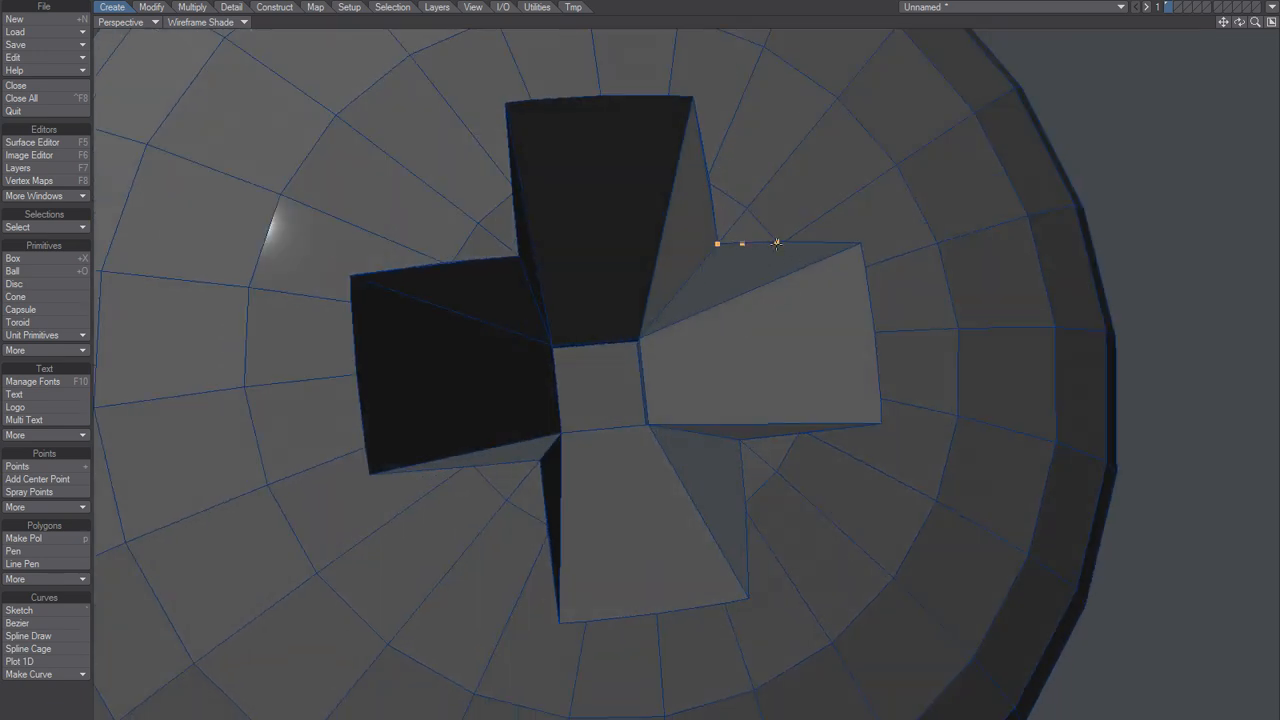
{"action": "left_click_drag", "start_coordinate": [767, 290], "coordinate": [762, 212], "text": "alt"}
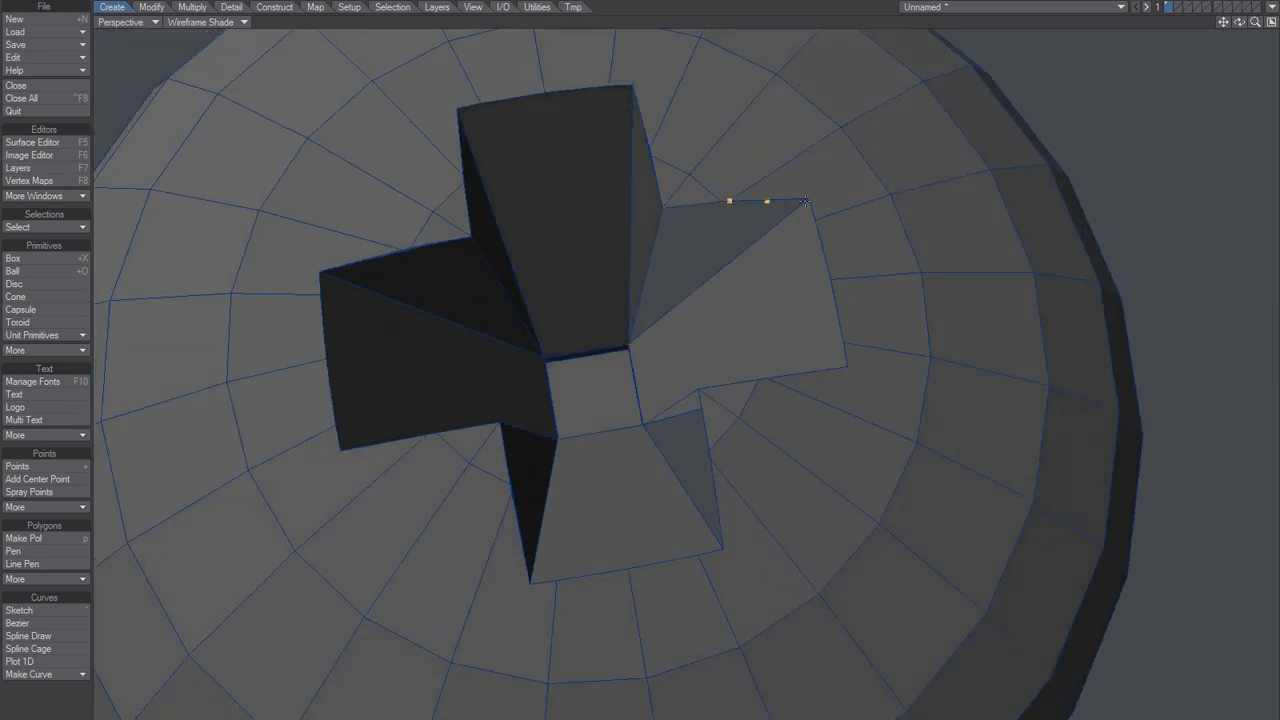
{"action": "left_click_drag", "start_coordinate": [768, 281], "coordinate": [709, 271], "text": "alt"}
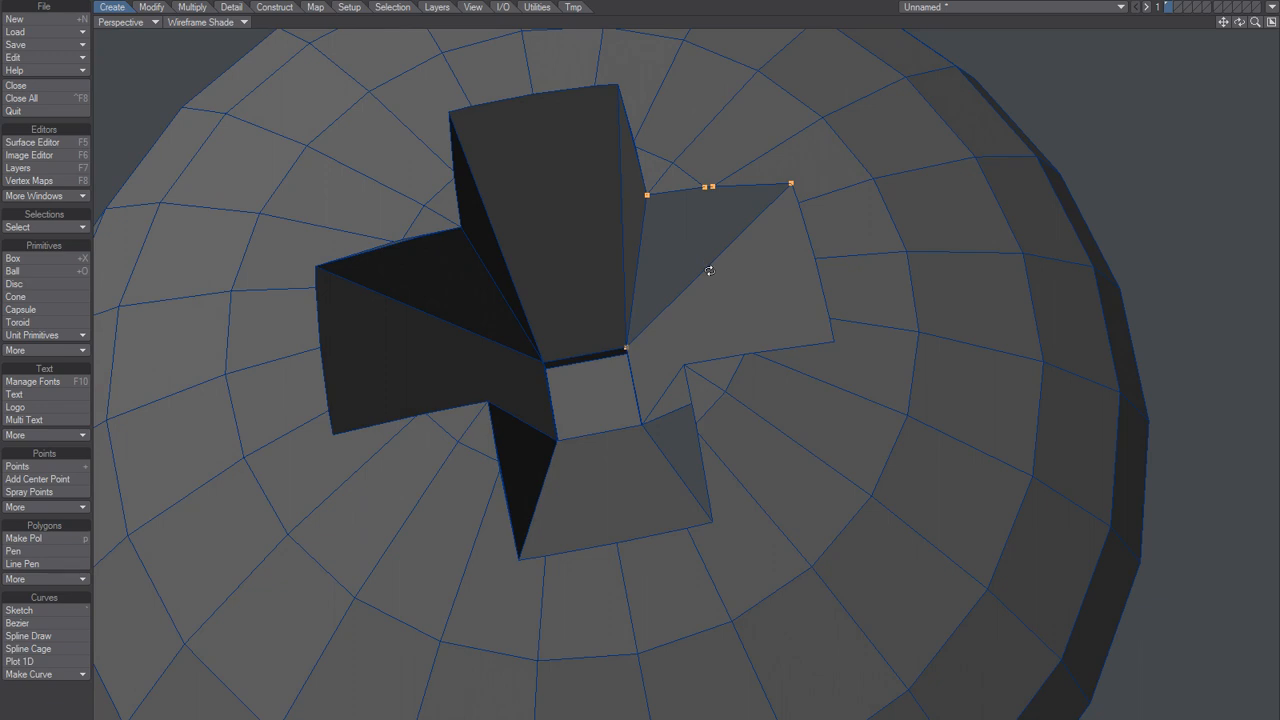
{"action": "key", "text": "p"}
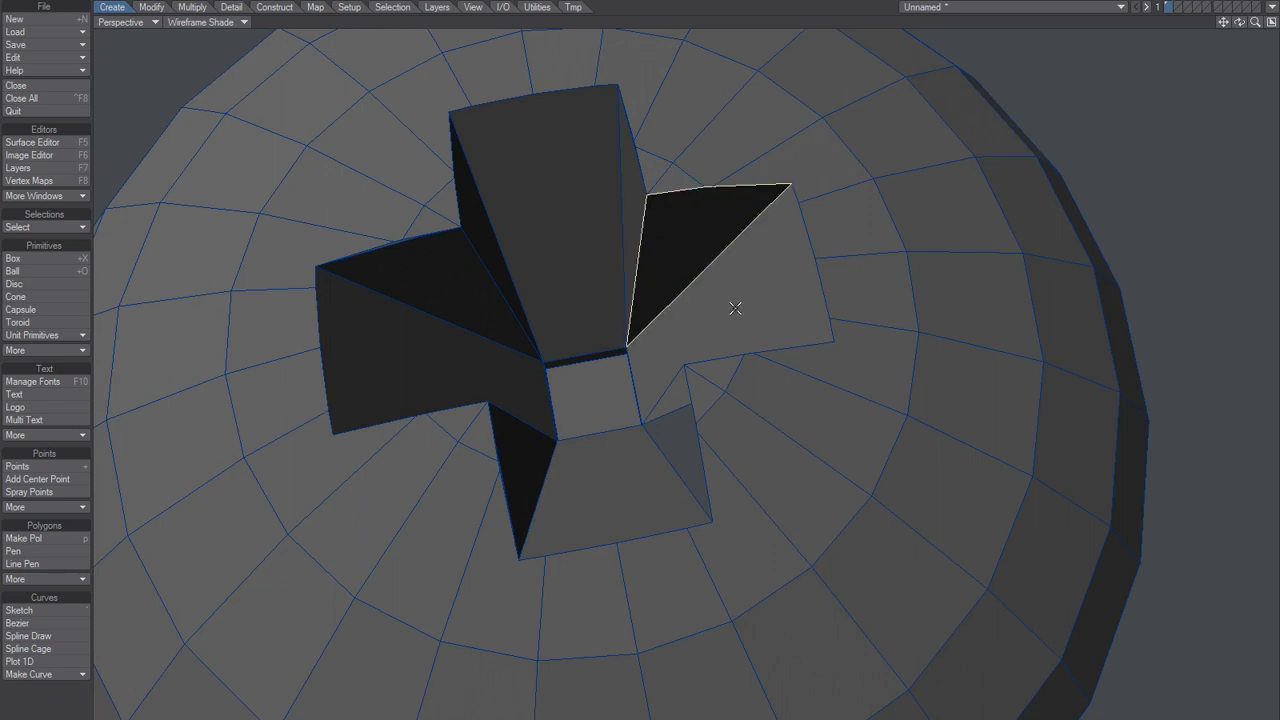
Step: Fill the missing lower wall of the recess's left arm with a polygon built from its corner and edge points
{"action": "left_click_drag", "start_coordinate": [654, 263], "coordinate": [702, 568], "text": "alt"}
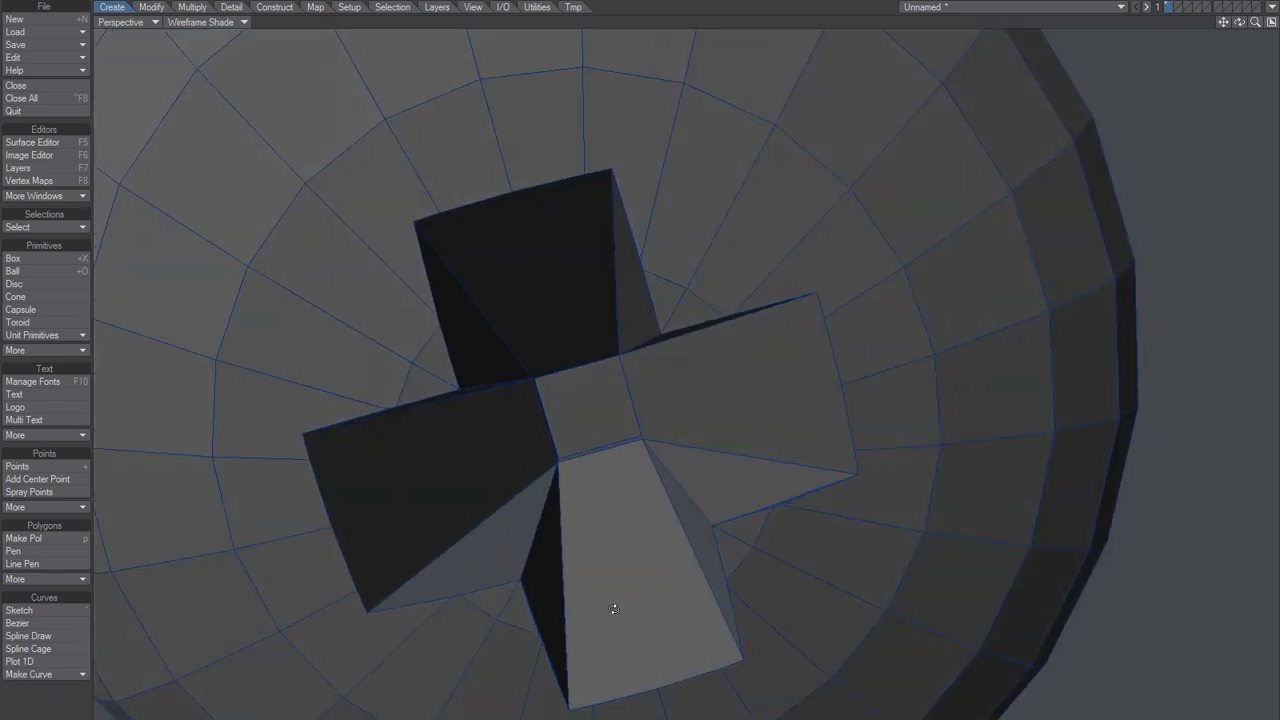
{"action": "left_click_drag", "start_coordinate": [608, 606], "coordinate": [376, 534], "text": "alt"}
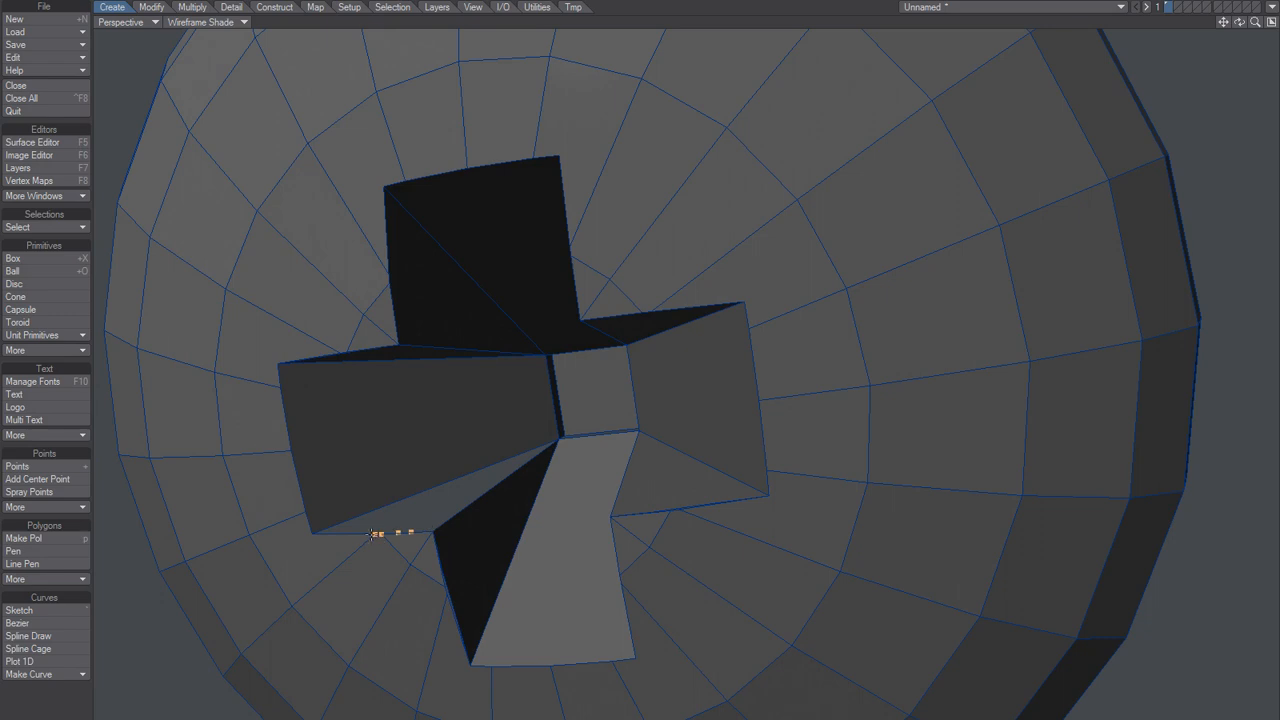
{"action": "left_click_drag", "start_coordinate": [464, 586], "coordinate": [489, 548], "text": "alt"}
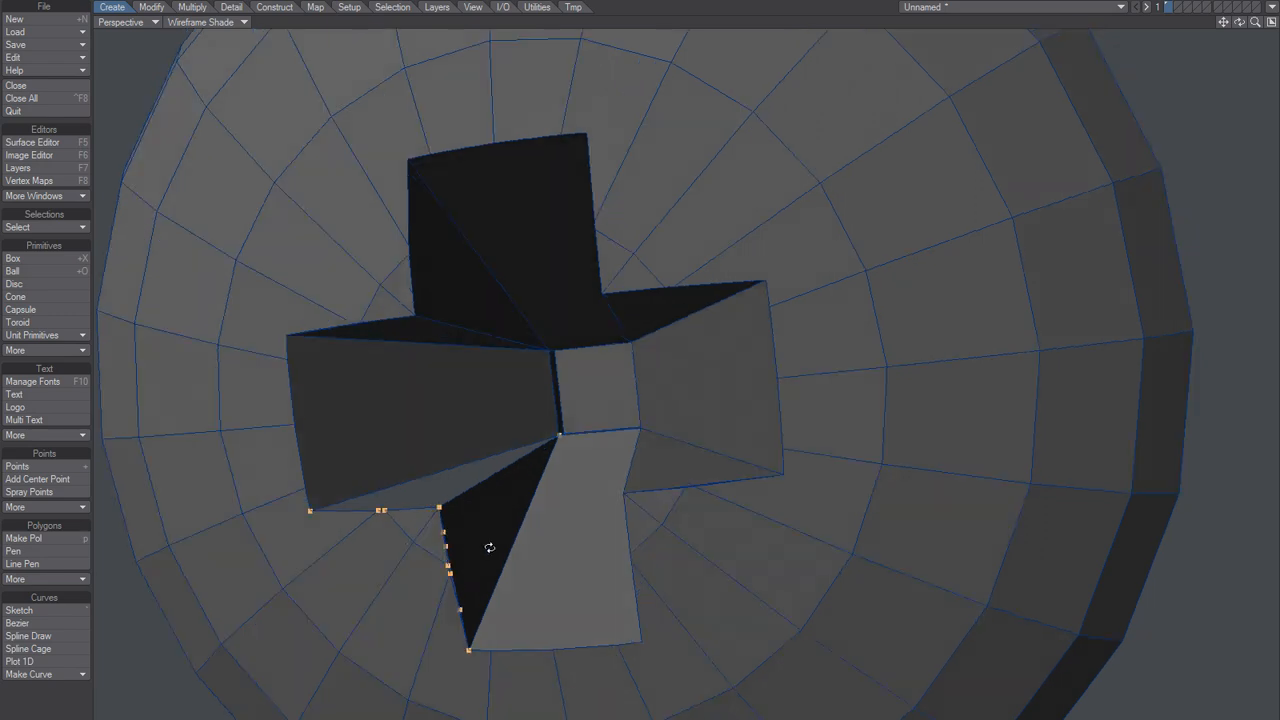
{"action": "key", "text": "slash"}
{"action": "left_click_drag", "start_coordinate": [409, 566], "coordinate": [485, 518], "text": "alt"}
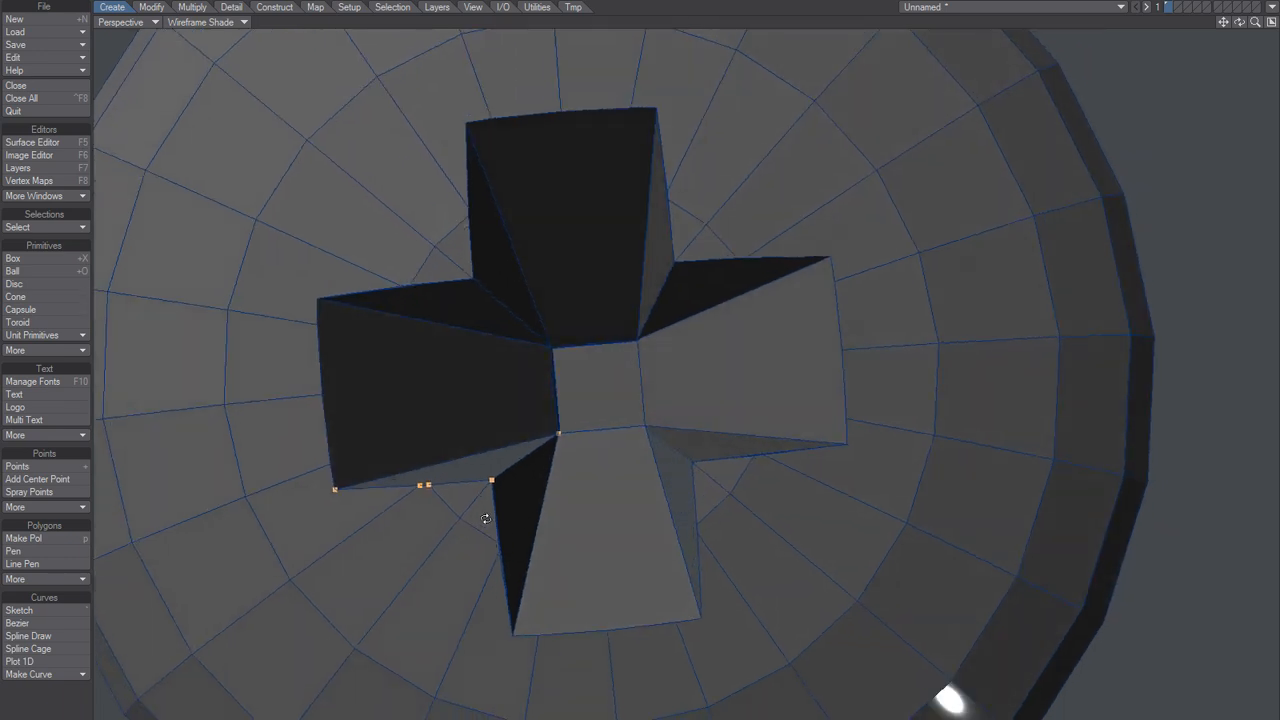
{"action": "key", "text": "slash"}
Step: Close the missing right wall of the recess's lower arm with a polygon made from its edge points
{"action": "left_click_drag", "start_coordinate": [842, 453], "coordinate": [766, 517], "text": "alt"}
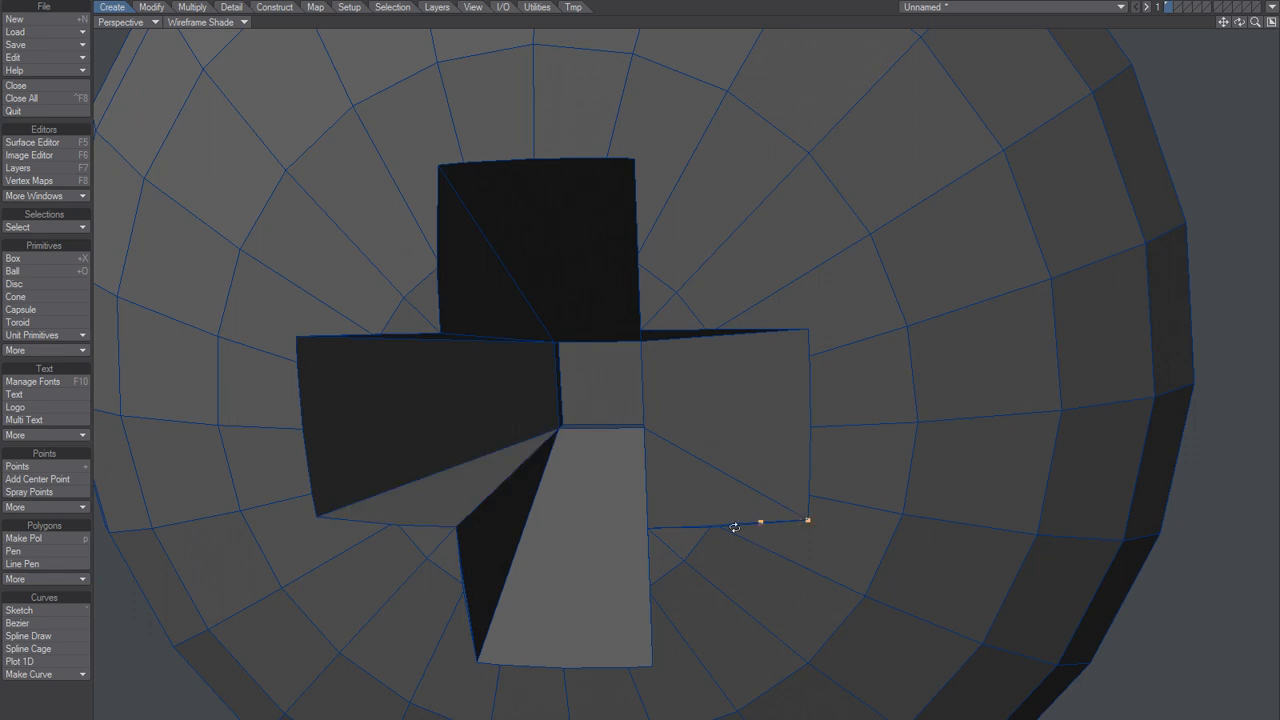
{"action": "left_click_drag", "start_coordinate": [734, 527], "coordinate": [760, 314], "text": "alt"}
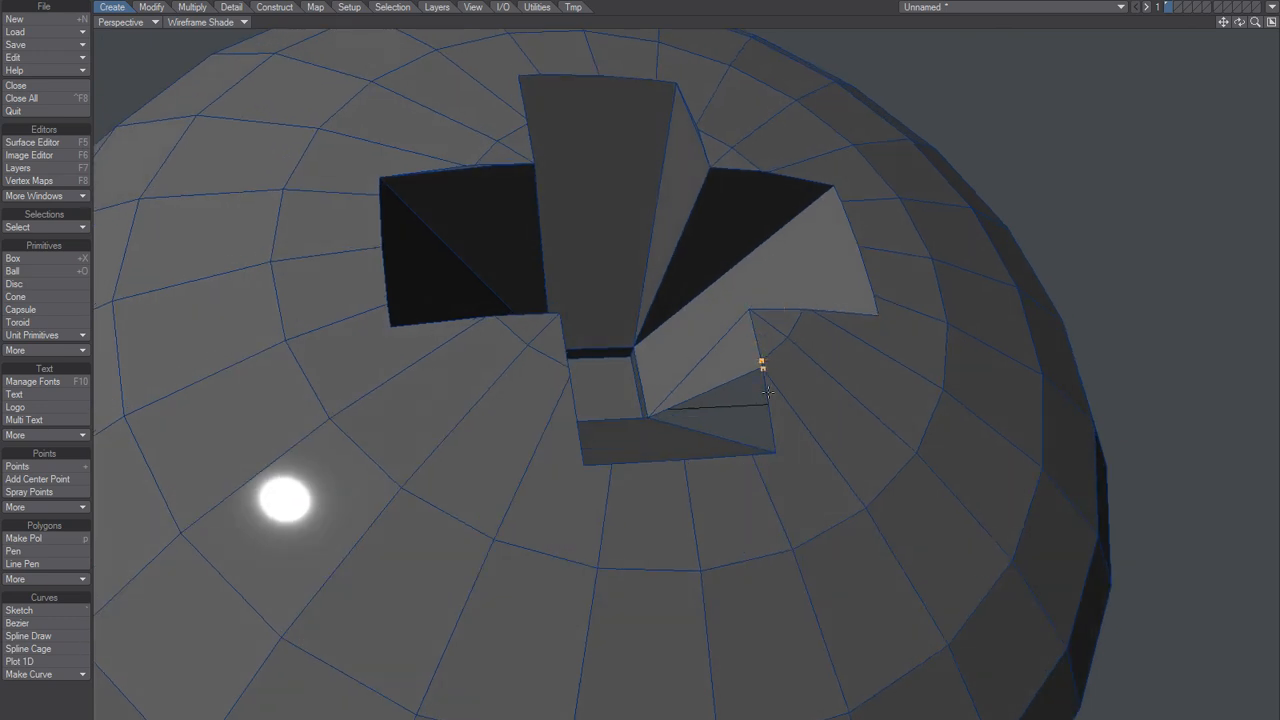
{"action": "key", "text": "p"}
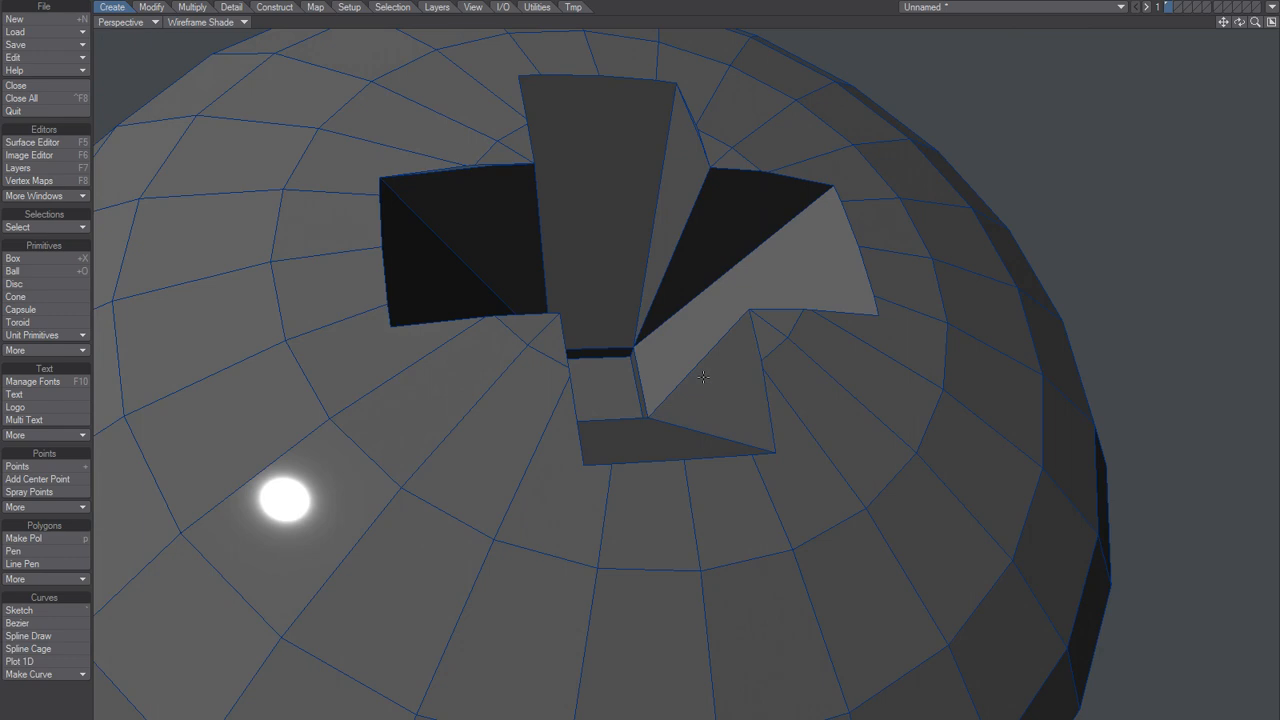
Step: Select the square floor polygon of the Philips recess and expand the selection to all of the recess's walls
{"action": "left_click_drag", "start_coordinate": [703, 376], "coordinate": [634, 469], "text": "alt"}
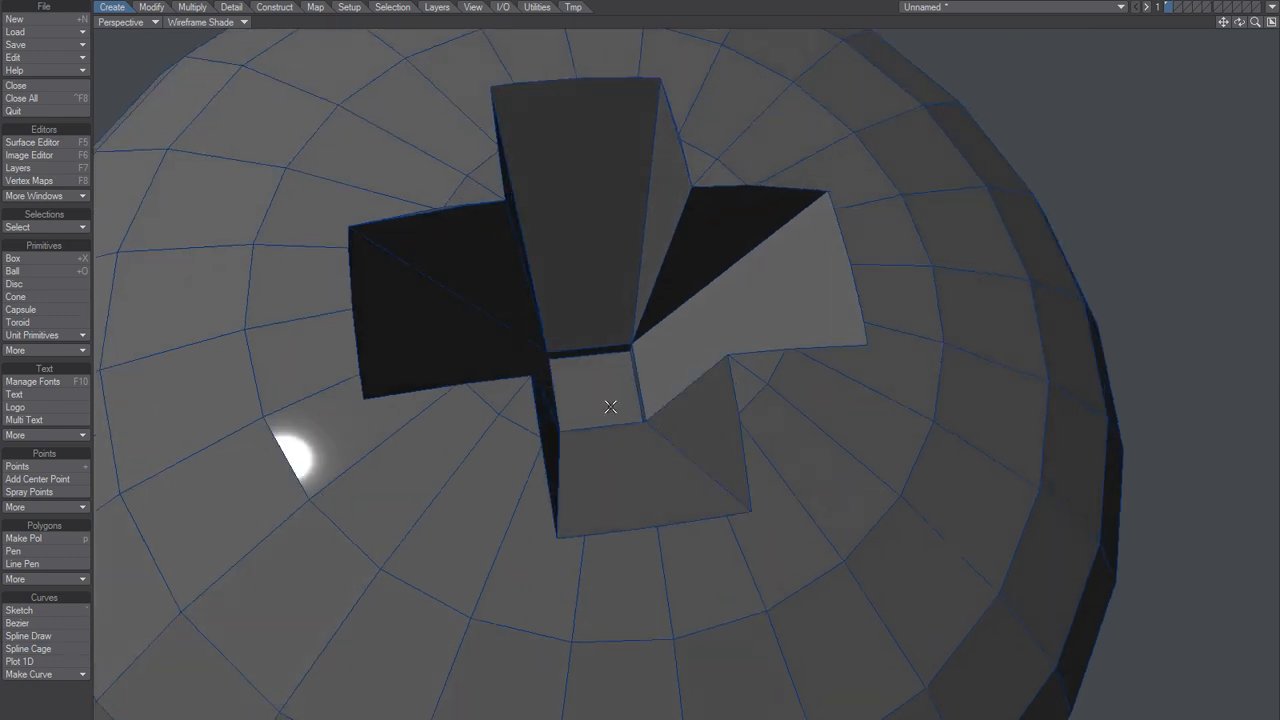
{"action": "left_click_drag", "start_coordinate": [606, 409], "coordinate": [575, 538], "text": "alt"}
{"action": "scroll", "coordinate": [631, 500], "scroll_direction": "down", "scroll_amount": 5}
{"action": "left_click_drag", "start_coordinate": [630, 494], "coordinate": [698, 388], "text": "alt"}
{"action": "scroll", "coordinate": [614, 383], "scroll_direction": "up", "scroll_amount": 5}
{"action": "scroll", "coordinate": [697, 374], "scroll_direction": "up", "scroll_amount": 4}
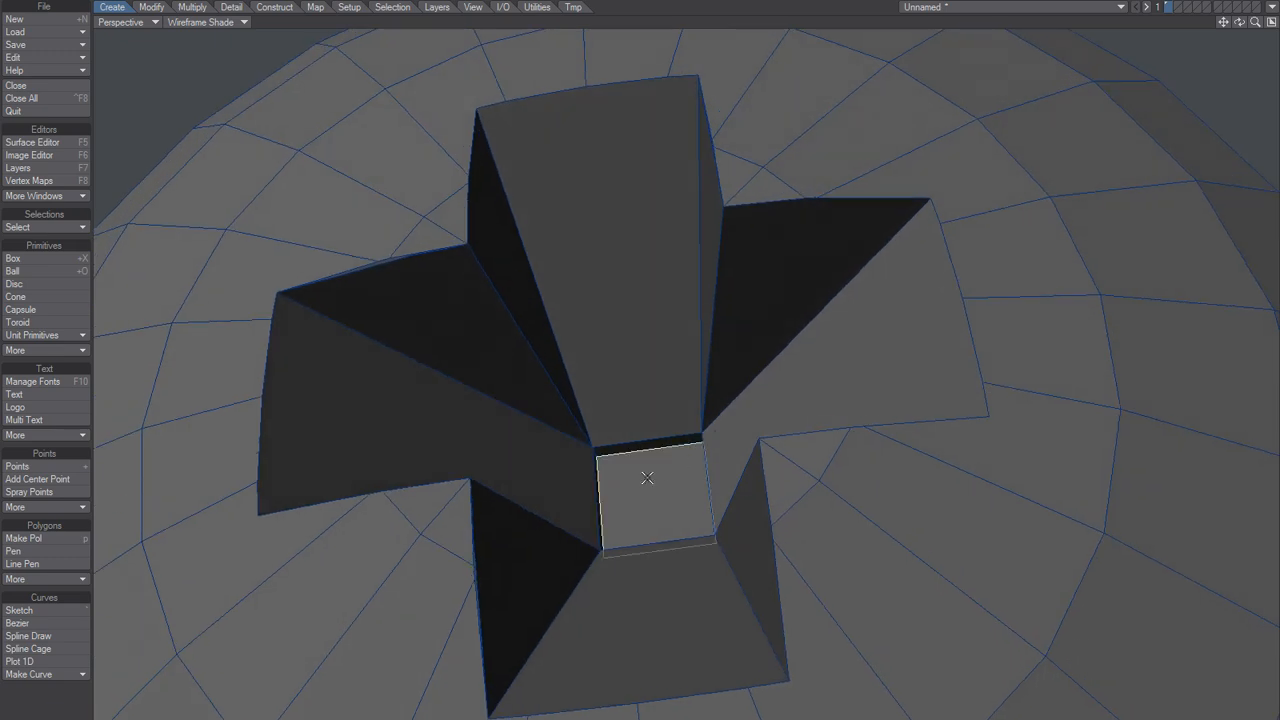
{"action": "key", "text": "shift+bracketright"}
{"action": "key", "text": "shift+bracketright"}
{"action": "key", "text": "shift+bracketright"}
{"action": "key", "text": "shift+bracketleft"}
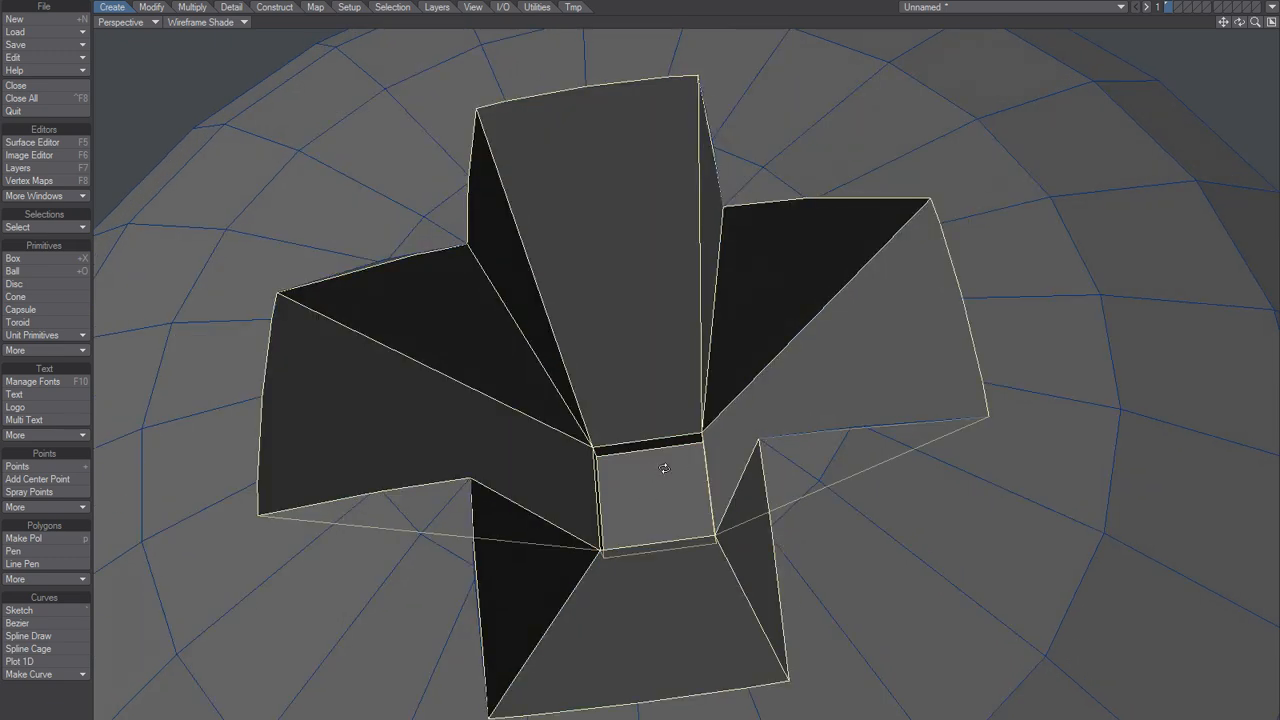
Step: Extend the selected Philips recess walls and shrink them inward to form a narrow bevelled rim around the cross opening
{"action": "left_click_drag", "start_coordinate": [657, 417], "coordinate": [635, 452], "text": "alt"}
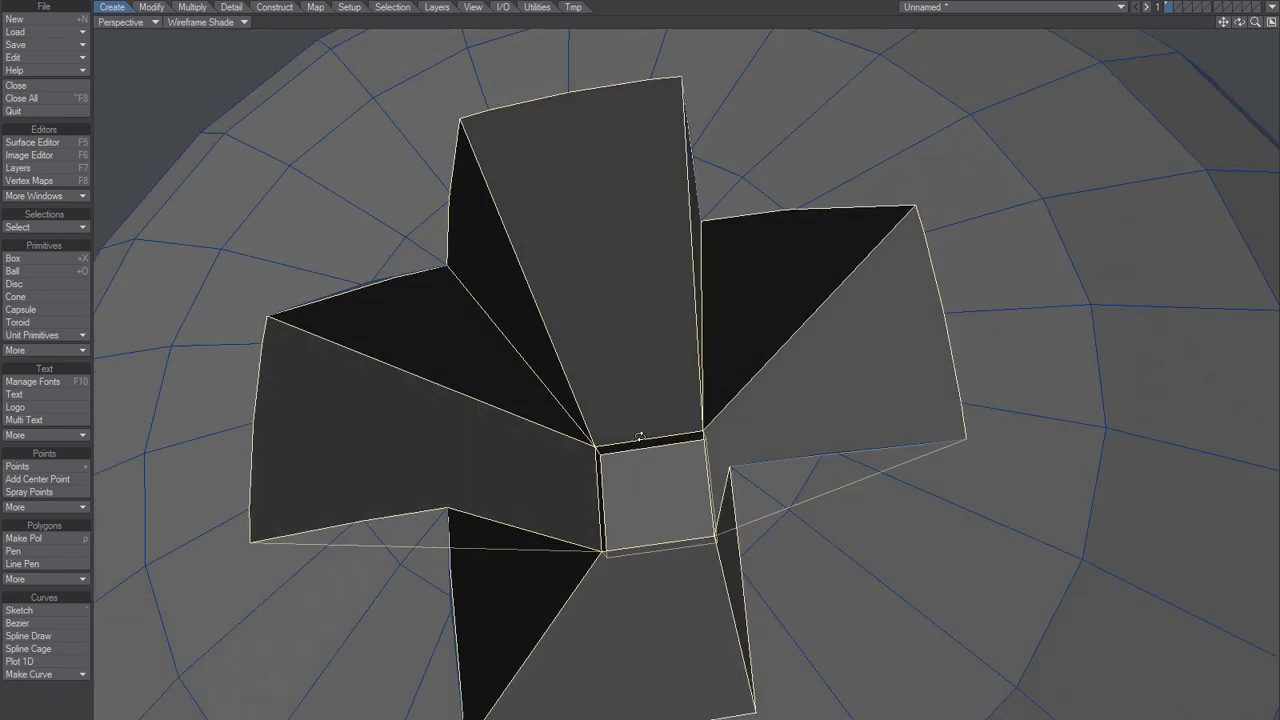
{"action": "left_click_drag", "start_coordinate": [665, 369], "coordinate": [569, 320], "text": "alt+shift"}
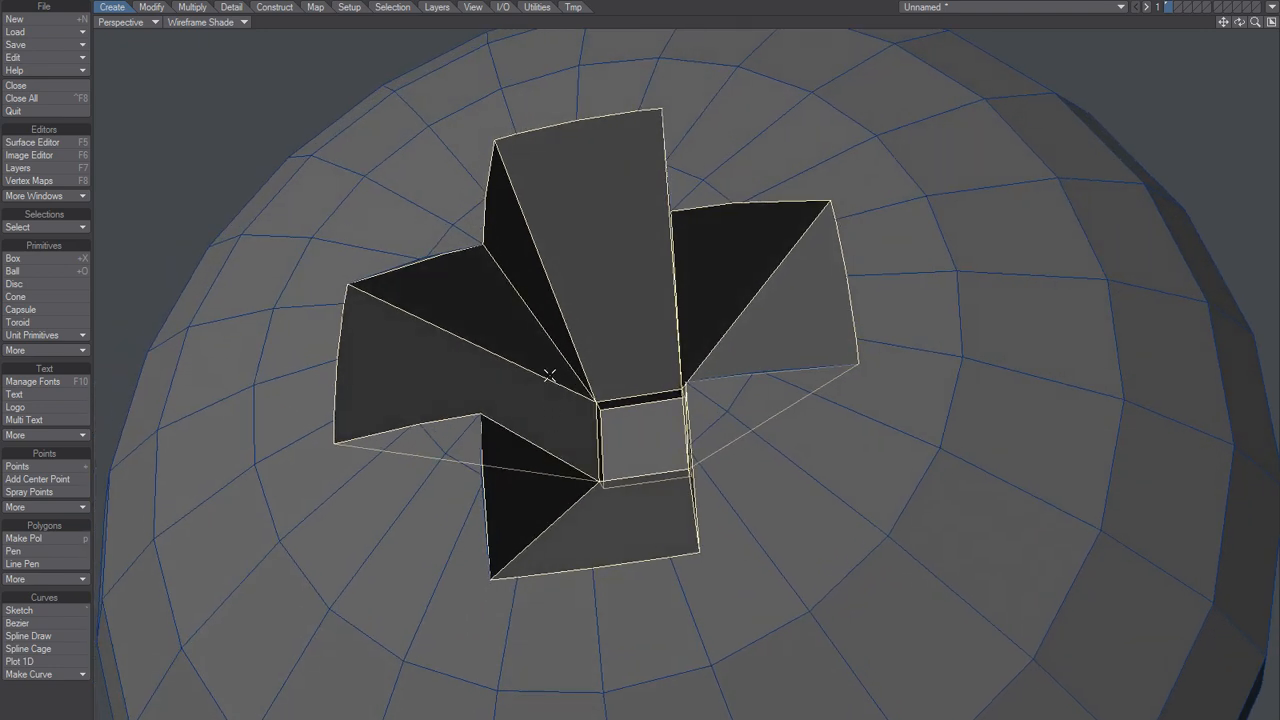
{"action": "left_click_drag", "start_coordinate": [549, 375], "coordinate": [665, 317], "text": "alt"}
{"action": "left_click_drag", "start_coordinate": [606, 343], "coordinate": [600, 353], "text": "alt"}
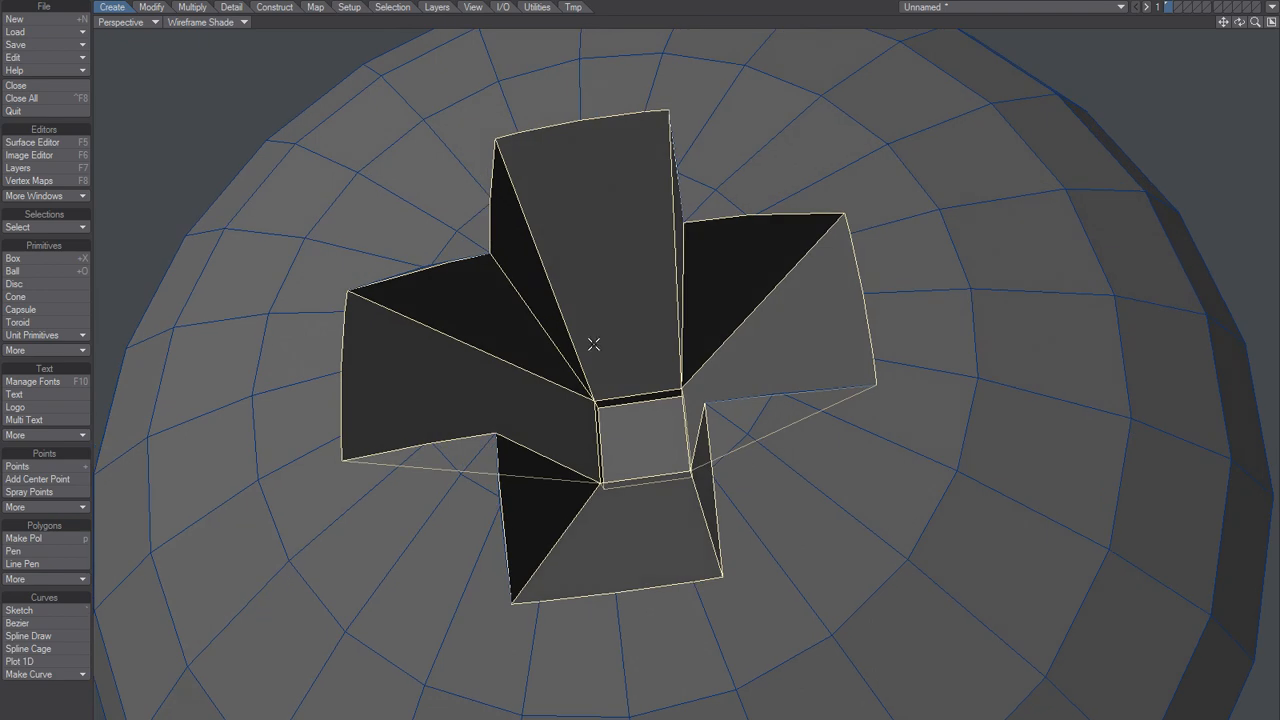
{"action": "left_click", "coordinate": [203, 8]}
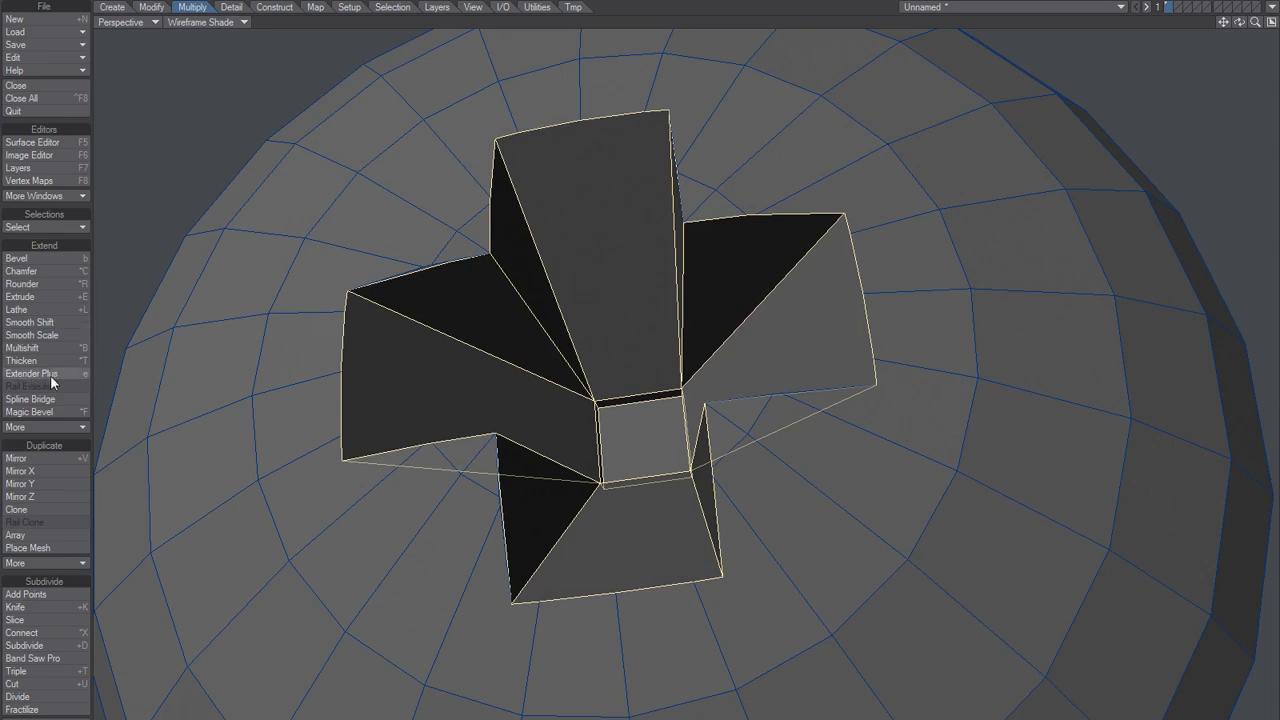
{"action": "left_click_drag", "start_coordinate": [633, 337], "coordinate": [590, 307], "text": "alt"}
{"action": "left_click", "coordinate": [112, 8]}
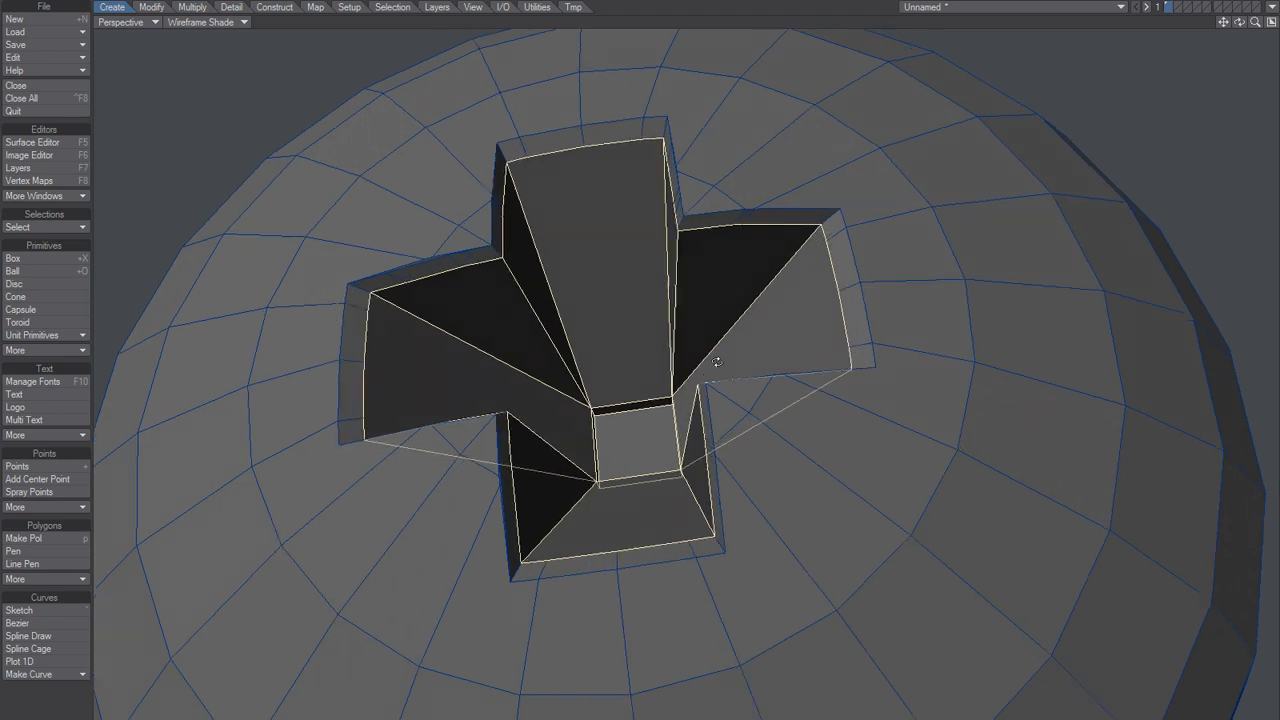
Step: Deselect the recess walls, switch the perspective view to Smooth Shade and examine the outline of the new rim
{"action": "left_click_drag", "start_coordinate": [629, 317], "coordinate": [733, 326], "text": "alt"}
{"action": "key", "text": "slash"}
{"action": "left_click_drag", "start_coordinate": [639, 308], "coordinate": [601, 420], "text": "alt"}
{"action": "scroll", "coordinate": [603, 409], "scroll_direction": "down", "scroll_amount": 3}
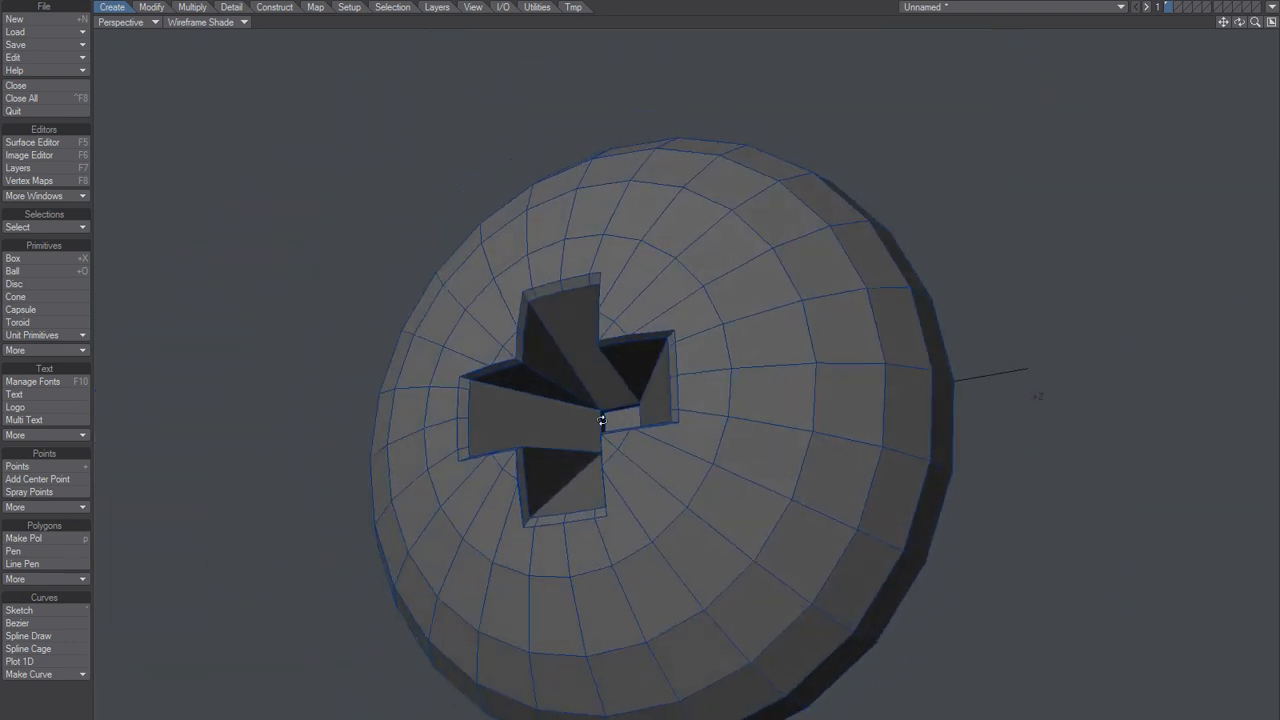
{"action": "left_click", "coordinate": [200, 22]}
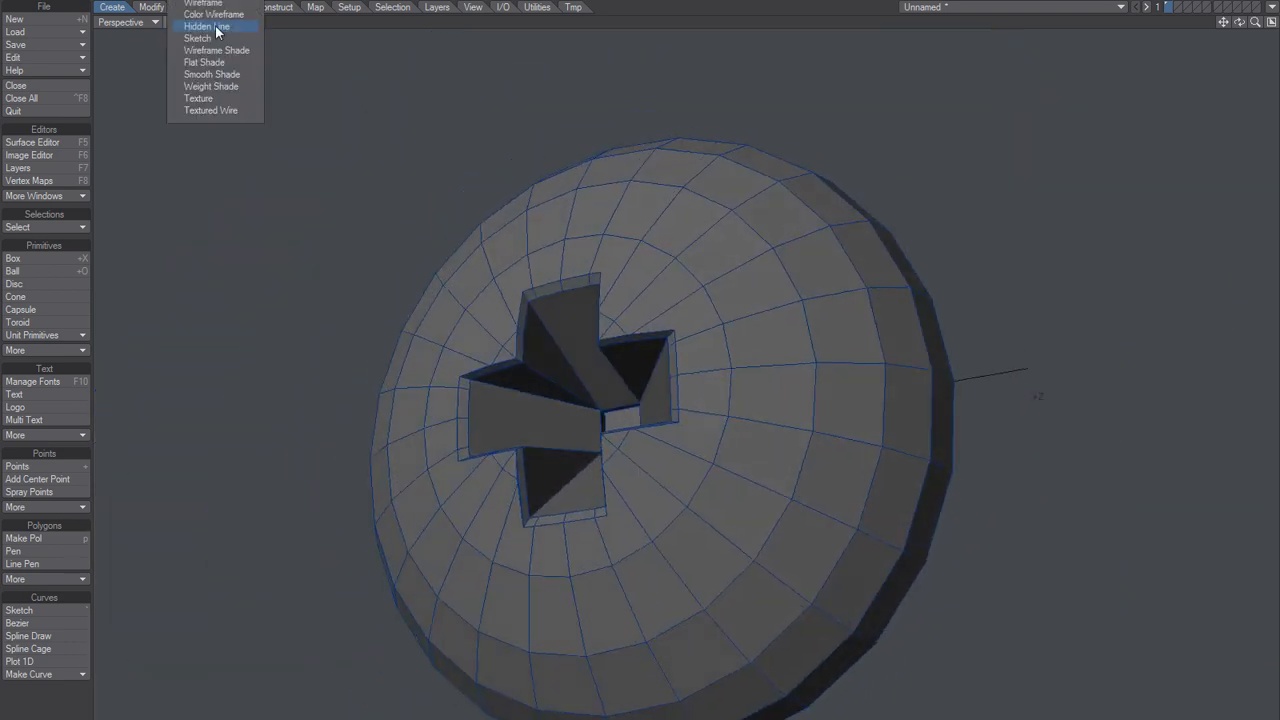
{"action": "left_click", "coordinate": [205, 76]}
{"action": "left_click_drag", "start_coordinate": [585, 337], "coordinate": [790, 400], "text": "alt"}
{"action": "left_click_drag", "start_coordinate": [790, 400], "coordinate": [641, 251], "text": "alt"}
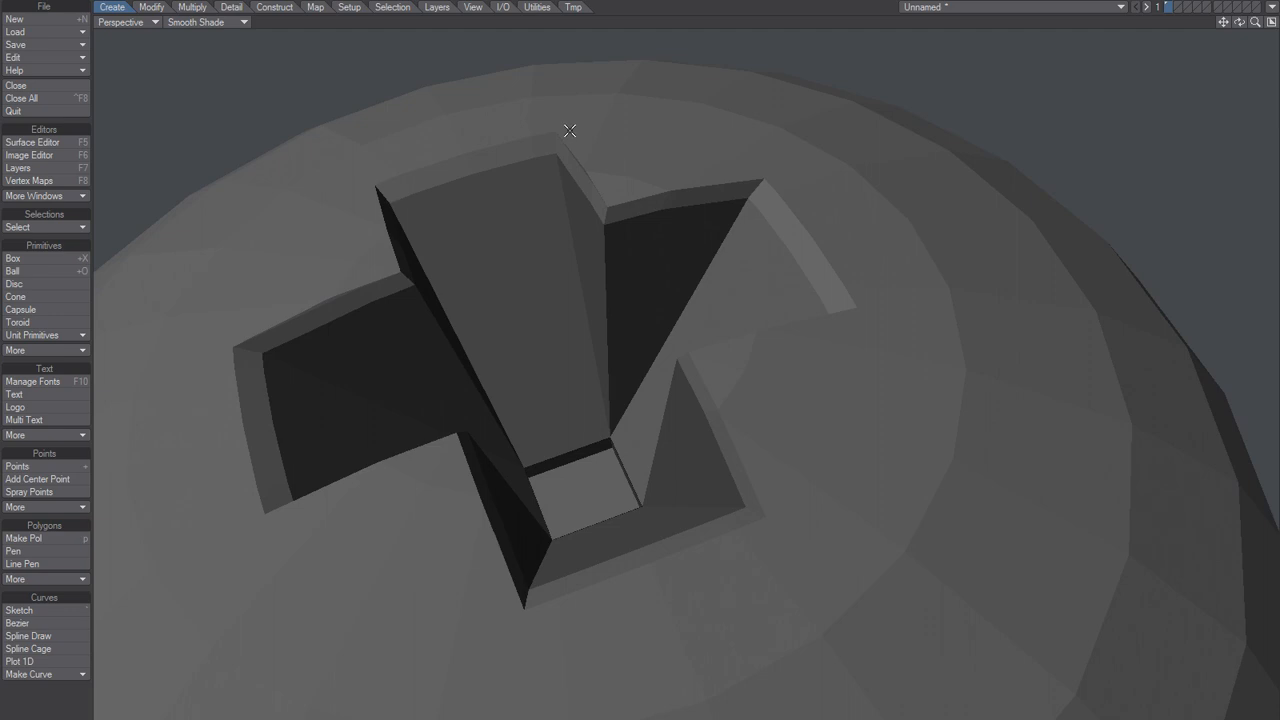
{"action": "mouse_move", "coordinate": [553, 126]}
{"action": "left_mouse_down"}
{"action": "mouse_move", "coordinate": [603, 206]}
{"action": "mouse_move", "coordinate": [748, 180]}
{"action": "mouse_move", "coordinate": [855, 345]}
{"action": "mouse_move", "coordinate": [744, 351]}
{"action": "mouse_move", "coordinate": [778, 533]}
{"action": "mouse_move", "coordinate": [466, 492]}
{"action": "mouse_move", "coordinate": [256, 535]}
{"action": "mouse_move", "coordinate": [354, 313]}
{"action": "left_mouse_up"}
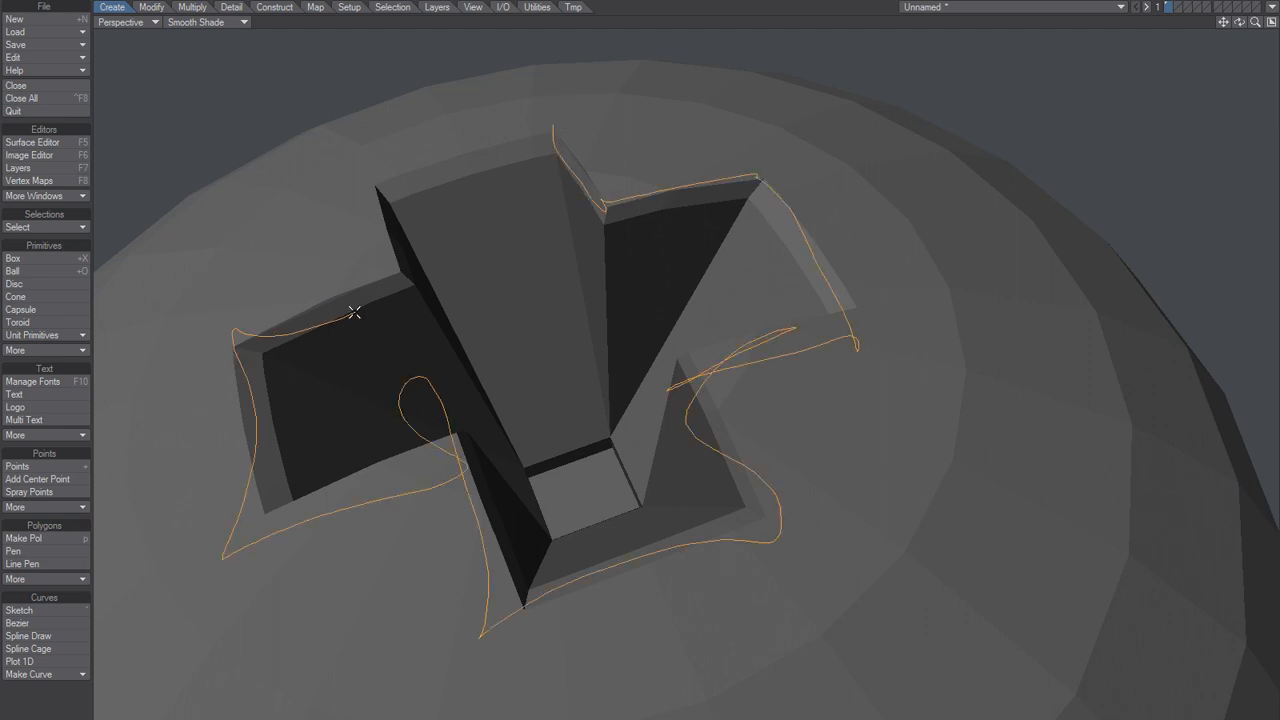
{"action": "right_click_drag", "start_coordinate": [354, 313], "coordinate": [557, 178]}
{"action": "mouse_move", "coordinate": [673, 314]}
{"action": "left_mouse_down", "text": "alt"}
{"action": "mouse_move", "coordinate": [671, 641]}
{"action": "mouse_move", "coordinate": [460, 494]}
{"action": "mouse_move", "coordinate": [551, 351]}
{"action": "mouse_move", "coordinate": [588, 433]}
{"action": "mouse_move", "coordinate": [506, 437]}
{"action": "mouse_move", "coordinate": [497, 451]}
{"action": "mouse_move", "coordinate": [591, 366]}
{"action": "mouse_move", "coordinate": [506, 408]}
{"action": "mouse_move", "coordinate": [580, 443]}
{"action": "mouse_move", "coordinate": [570, 430]}
{"action": "mouse_move", "coordinate": [574, 480]}
{"action": "mouse_move", "coordinate": [648, 529]}
{"action": "mouse_move", "coordinate": [580, 497]}
{"action": "mouse_move", "coordinate": [571, 520]}
{"action": "mouse_move", "coordinate": [597, 540]}
{"action": "mouse_move", "coordinate": [585, 505]}
{"action": "mouse_move", "coordinate": [617, 520]}
{"action": "mouse_move", "coordinate": [686, 269]}
{"action": "mouse_move", "coordinate": [650, 343]}
{"action": "left_mouse_up", "text": "alt"}
Step: Generate a QuickBolt dome head with a TORX Plus drive bit on the empty second layer
{"action": "key", "text": "2"}
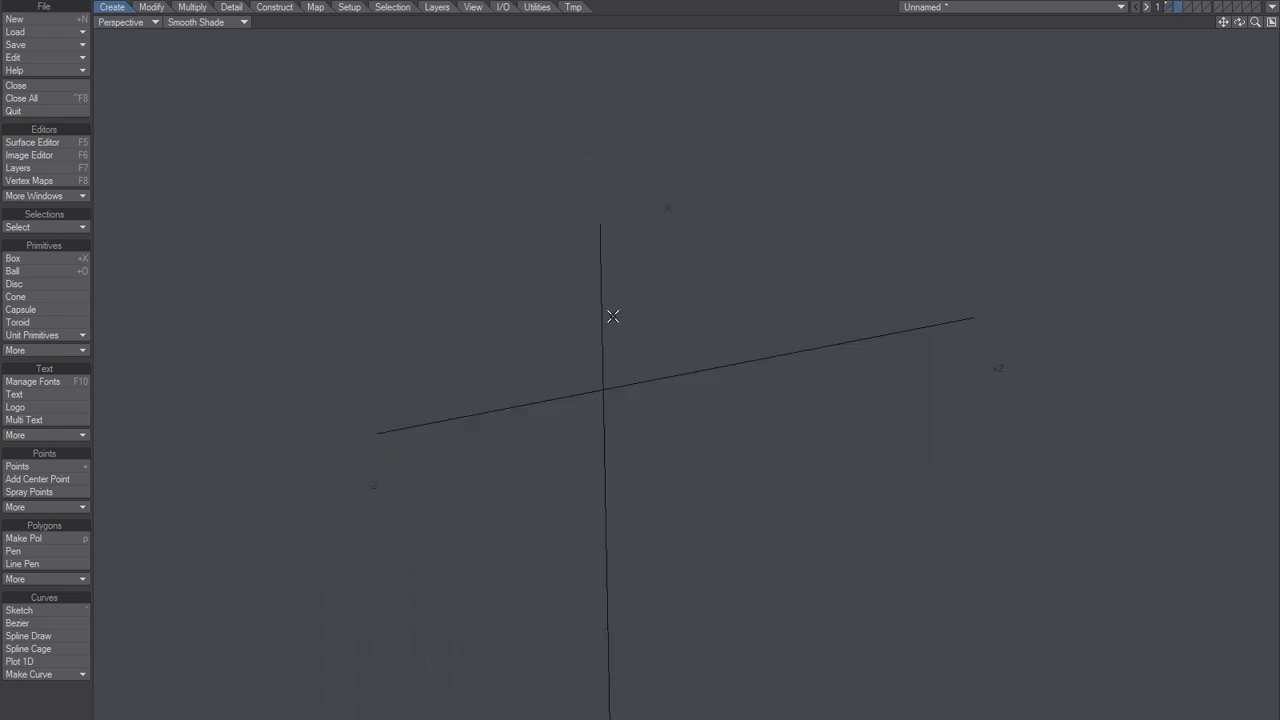
{"action": "key", "text": "q"}
{"action": "left_click", "coordinate": [398, 298]}
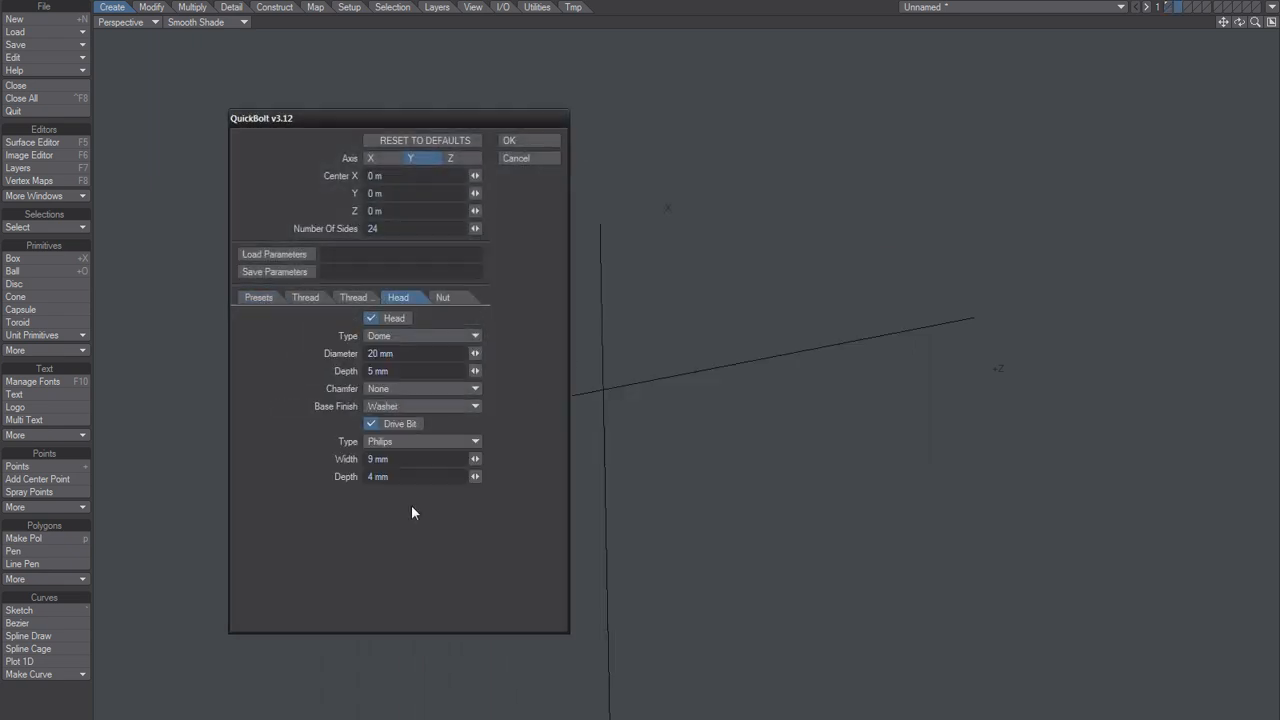
{"action": "left_click", "coordinate": [395, 443]}
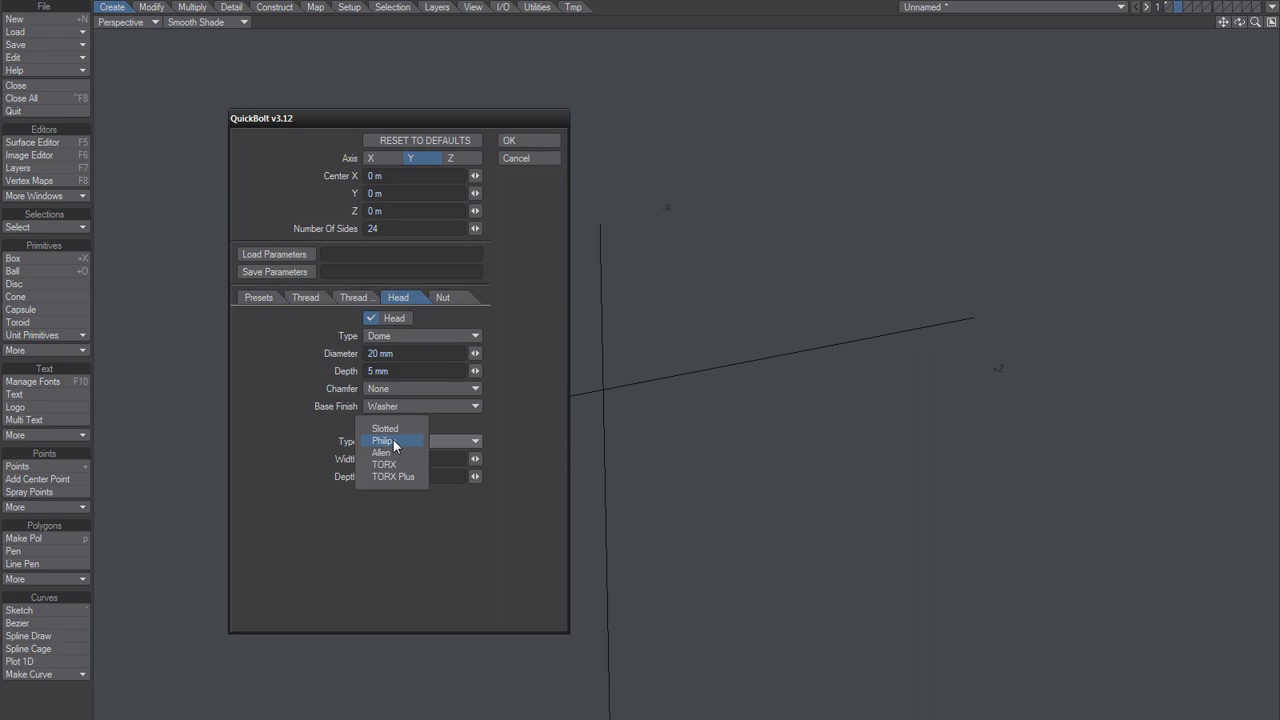
{"action": "left_click", "coordinate": [394, 477]}
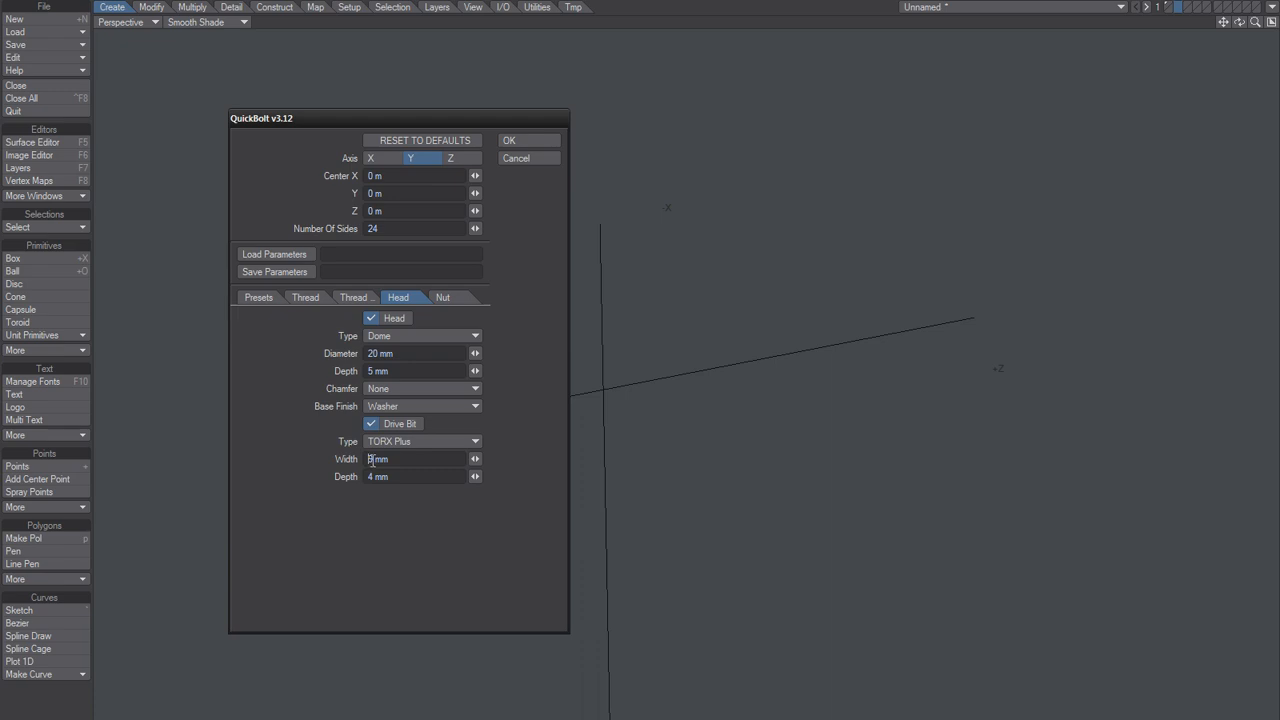
{"action": "left_click", "coordinate": [509, 141]}
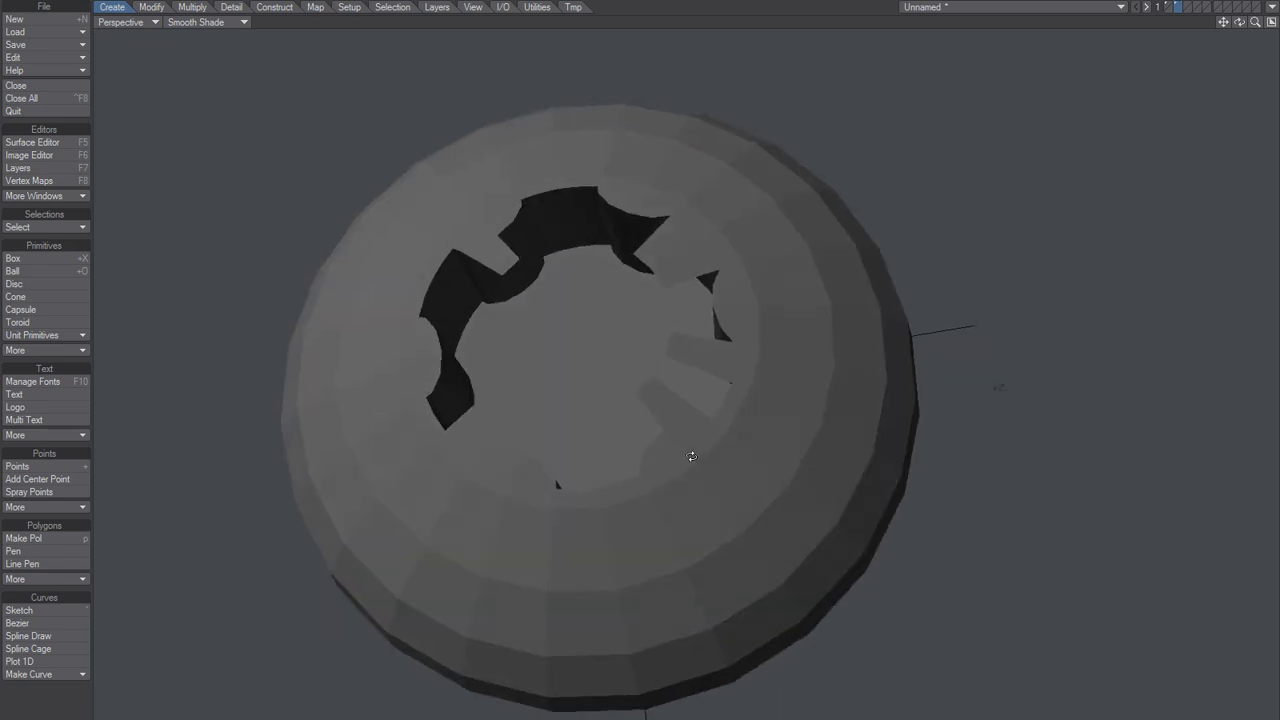
Step: Examine the TORX Plus recess up close and set the perspective view to Wireframe Shade
{"action": "left_click_drag", "start_coordinate": [691, 456], "coordinate": [714, 323], "text": "alt"}
{"action": "left_click_drag", "start_coordinate": [660, 398], "coordinate": [766, 452], "text": "alt+shift"}
{"action": "left_click", "coordinate": [892, 389]}
{"action": "left_click_drag", "start_coordinate": [766, 452], "coordinate": [643, 471], "text": "ctrl+alt"}
{"action": "key", "text": "slash"}
{"action": "left_click", "coordinate": [205, 22]}
{"action": "left_click", "coordinate": [205, 48]}
Step: Select the polygons overhanging the TORX Plus recess together with their neighbouring rim polygons, triple them and clear the selection
{"action": "left_click", "coordinate": [705, 477]}
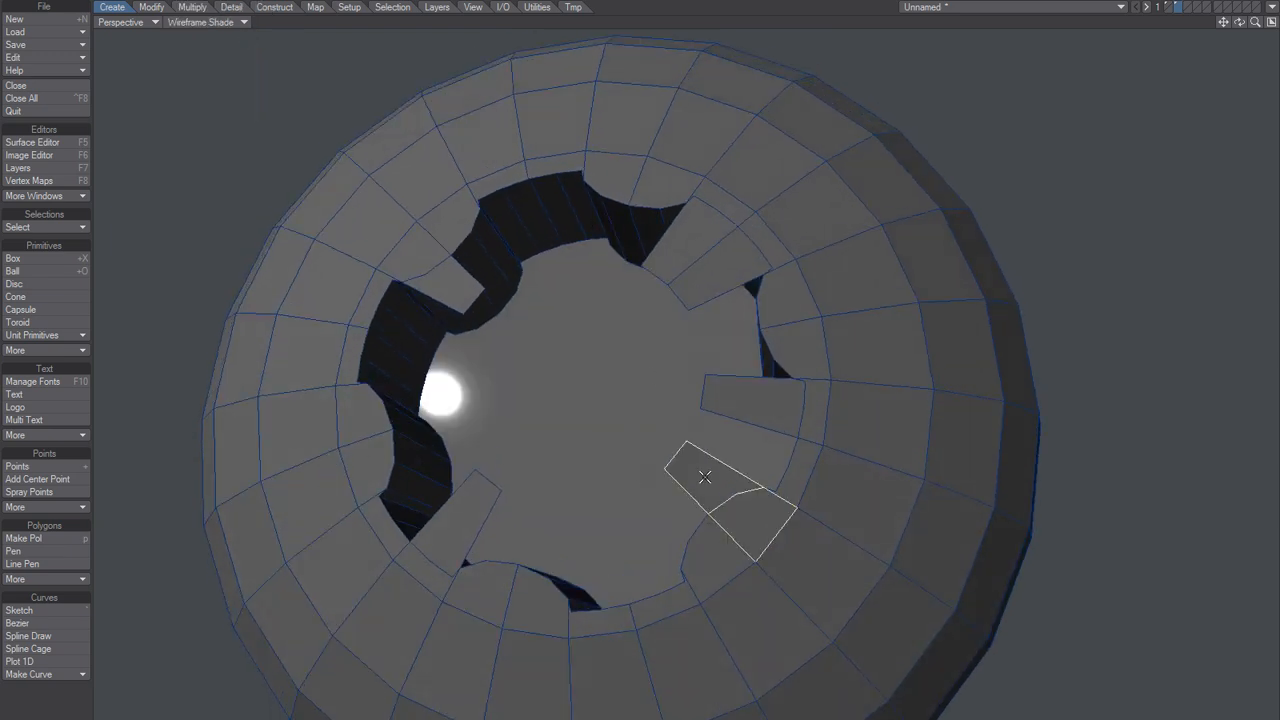
{"action": "left_click_drag", "start_coordinate": [714, 526], "coordinate": [541, 468], "text": "alt"}
{"action": "left_click", "coordinate": [447, 460]}
{"action": "left_click", "coordinate": [440, 238]}
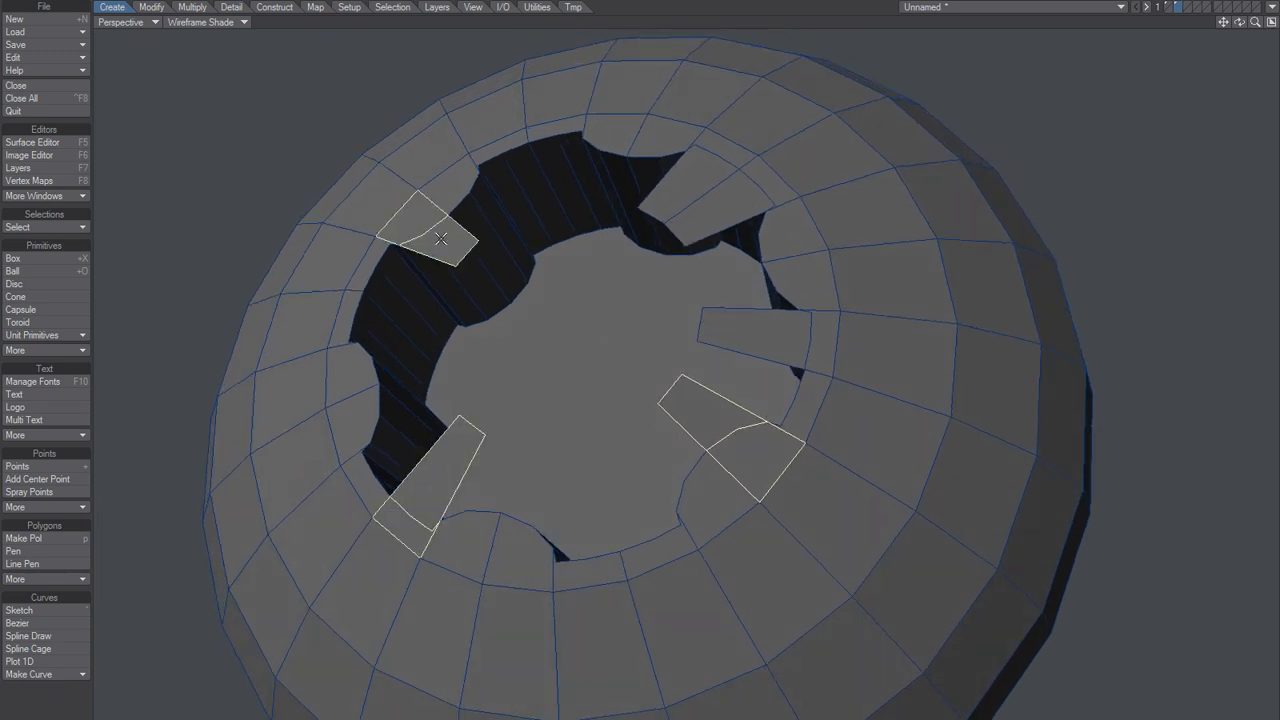
{"action": "left_click_drag", "start_coordinate": [671, 200], "coordinate": [724, 232]}
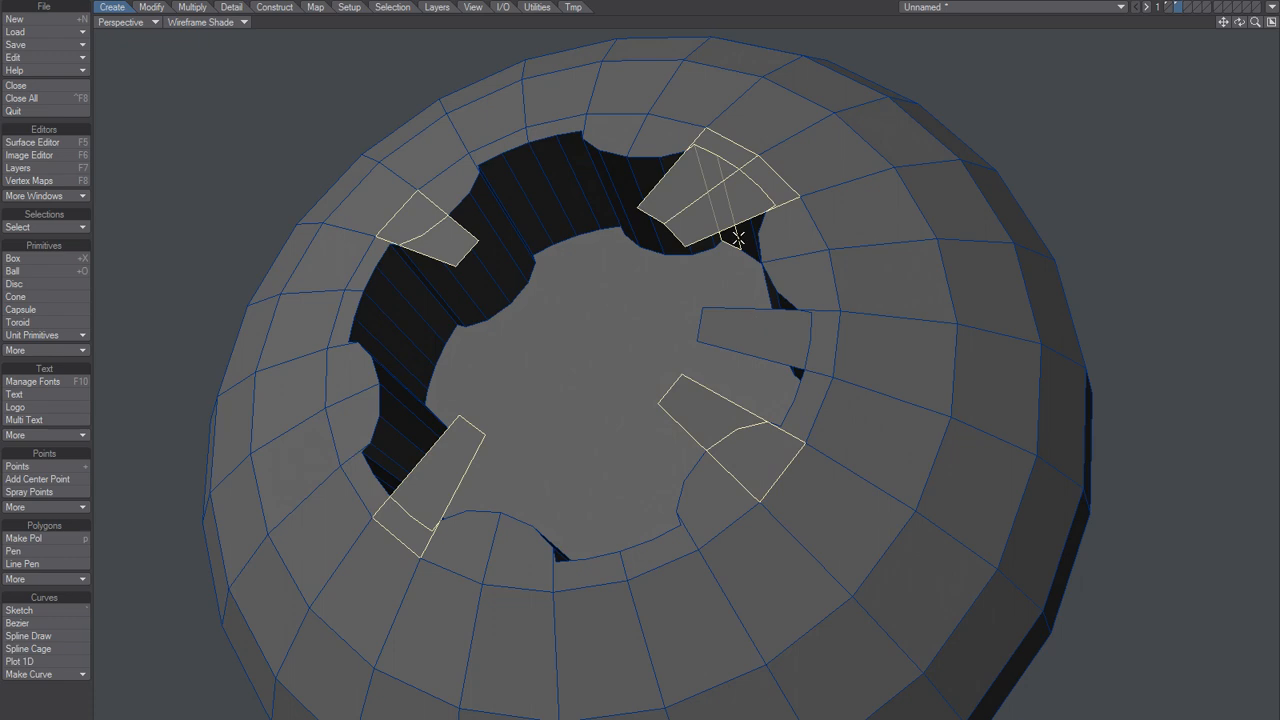
{"action": "left_click", "coordinate": [745, 335]}
{"action": "left_click_drag", "start_coordinate": [729, 355], "coordinate": [730, 373], "text": "alt"}
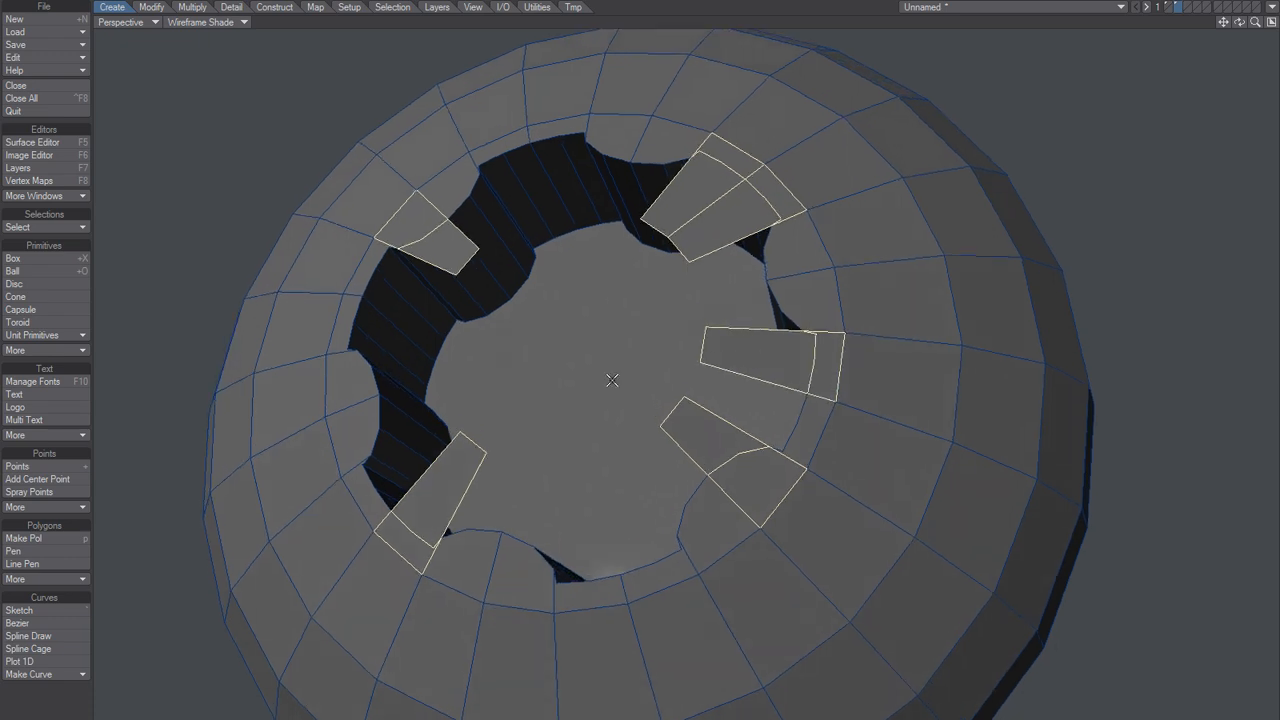
{"action": "key", "text": "shift+t"}
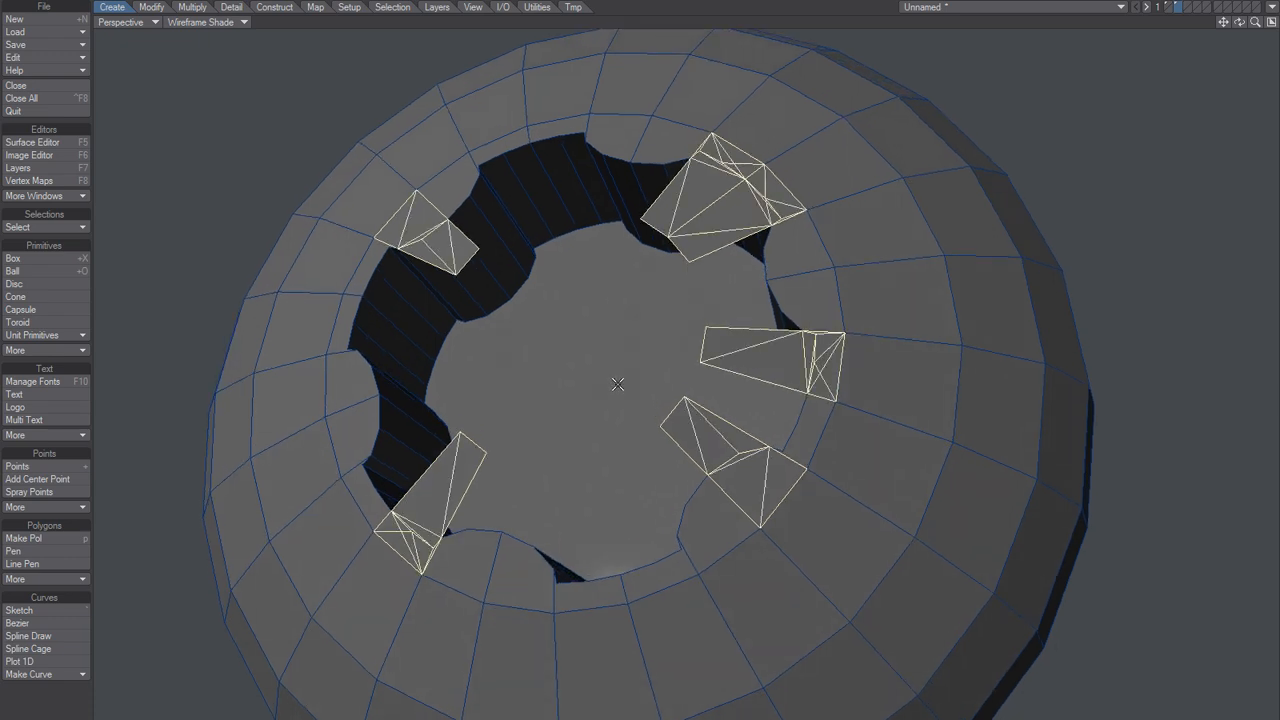
{"action": "key", "text": "/"}
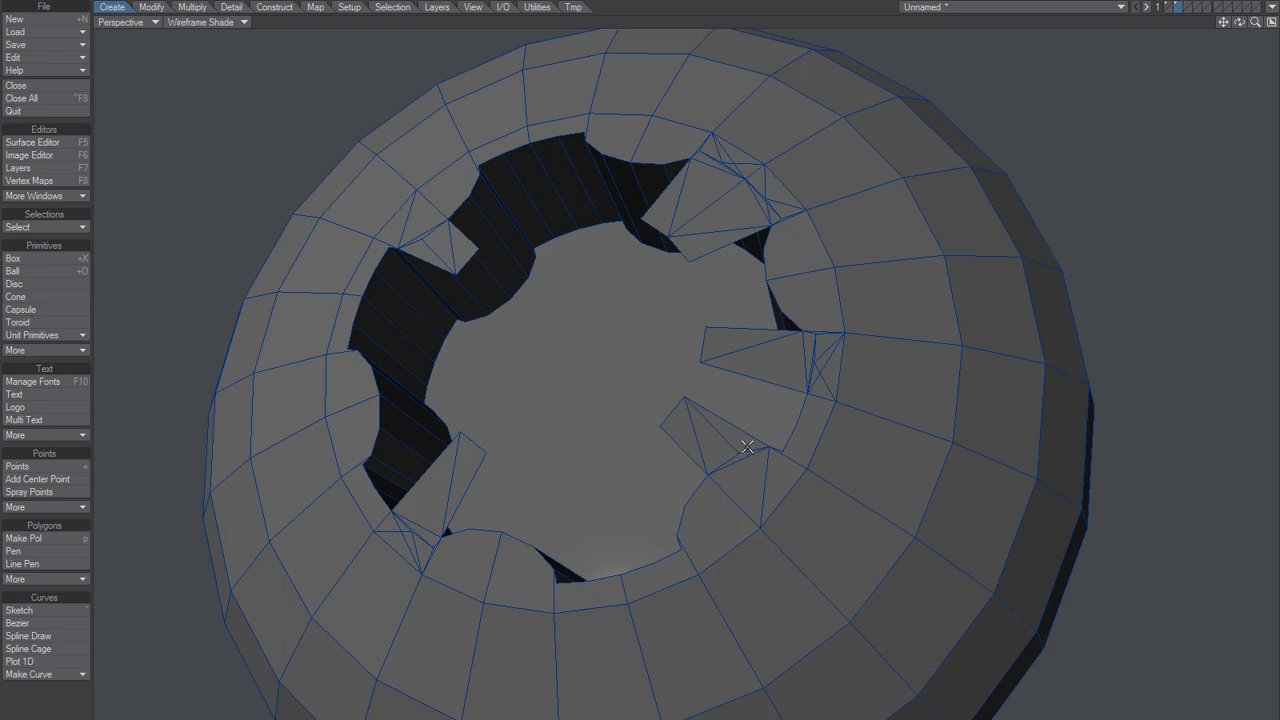
Step: Delete the tripled polygons that overhang the lower-right and lower-left edges of the TORX Plus recess
{"action": "left_click", "coordinate": [732, 438]}
{"action": "left_click", "coordinate": [680, 430]}
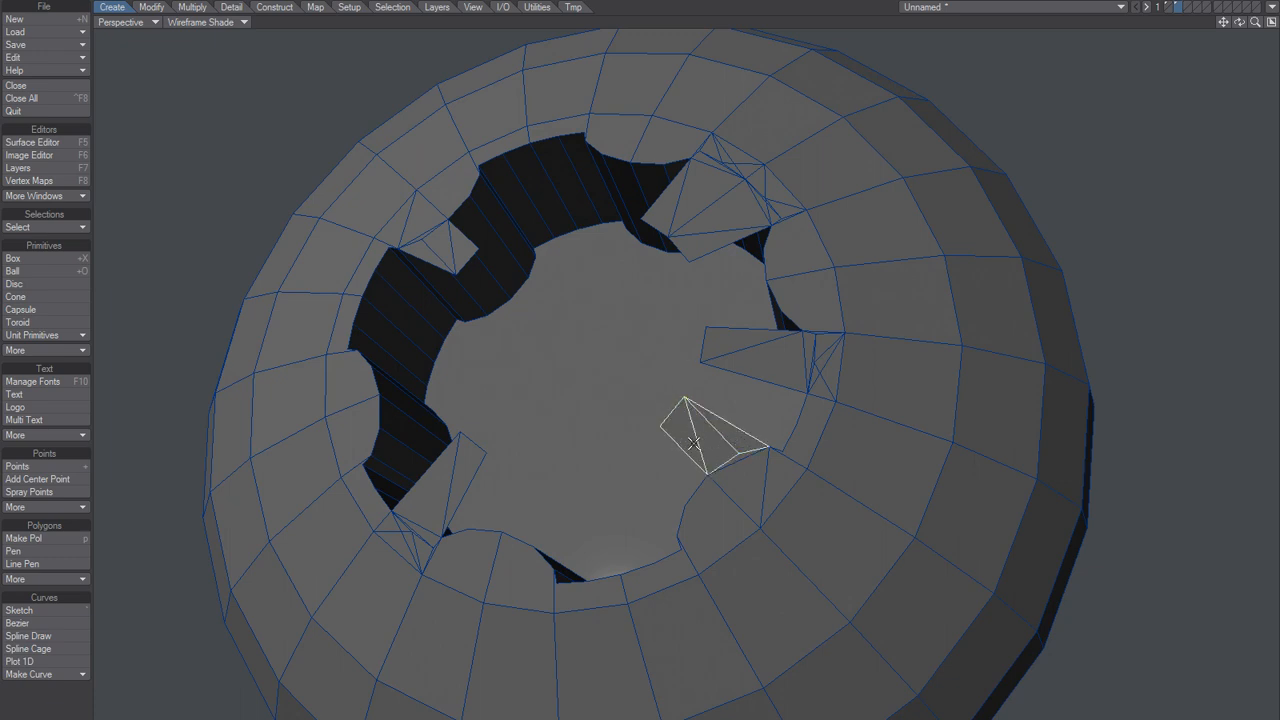
{"action": "key", "text": "Delete"}
{"action": "left_click", "coordinate": [729, 434]}
{"action": "left_click", "coordinate": [726, 440]}
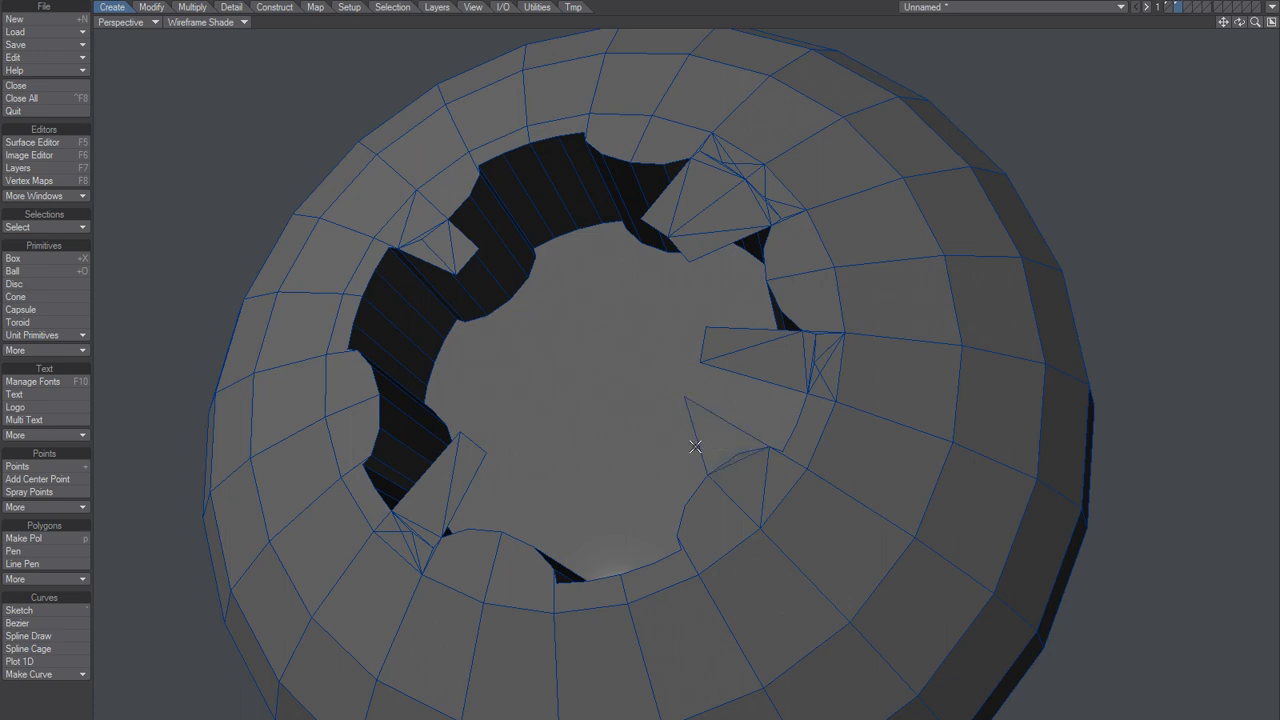
{"action": "left_click", "coordinate": [725, 435]}
{"action": "key", "text": "Delete"}
{"action": "left_click", "coordinate": [450, 470]}
{"action": "key", "text": "Delete"}
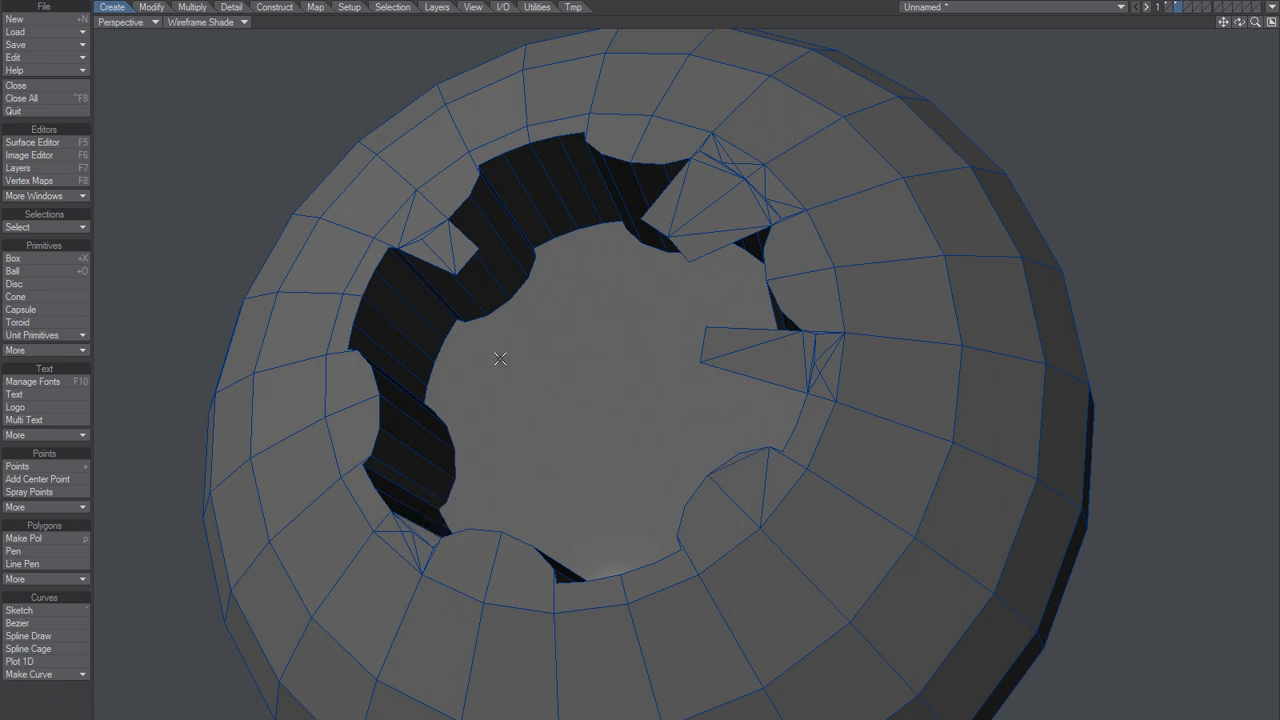
Step: Delete the overhanging triangles at the upper-left edge of the TORX Plus recess
{"action": "left_click", "coordinate": [430, 246]}
{"action": "key", "text": "Delete"}
{"action": "left_click", "coordinate": [431, 255]}
{"action": "key", "text": "Delete"}
{"action": "left_click", "coordinate": [431, 253]}
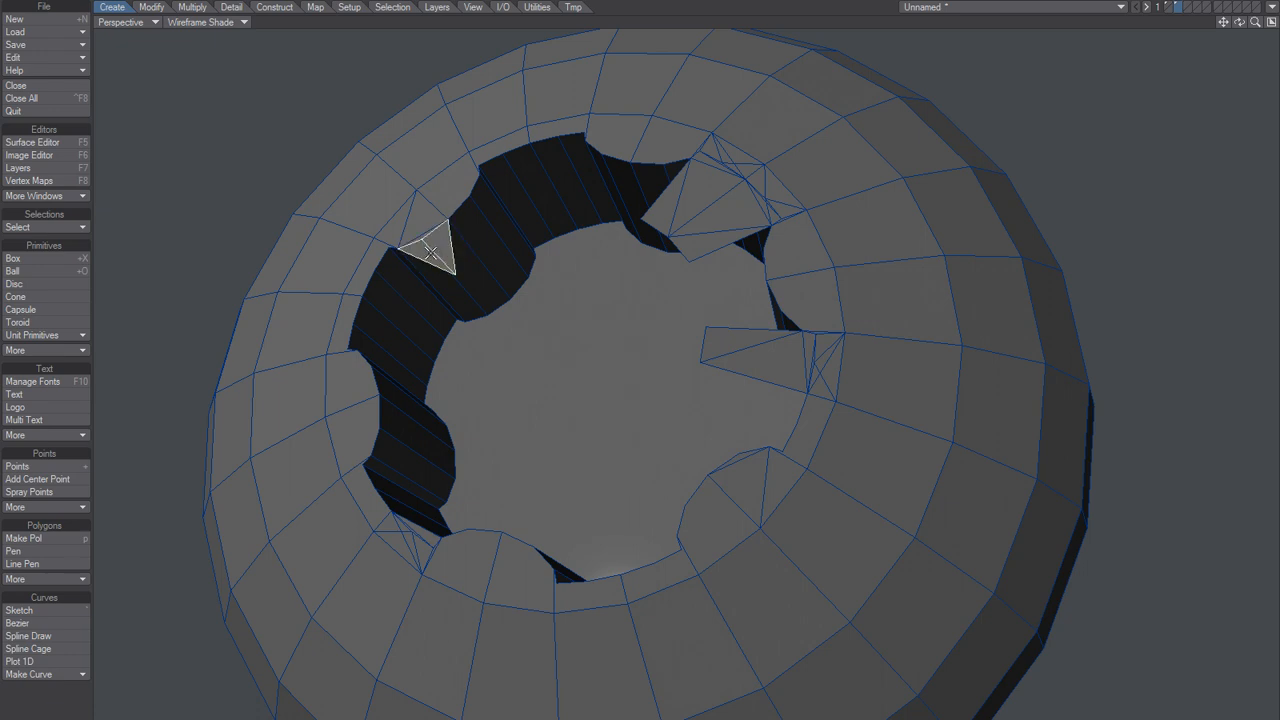
{"action": "key", "text": "Delete"}
Step: Delete the overhanging triangles at the recess's upper-right and right edges and the leftover sliver at its lower-left edge
{"action": "left_click", "coordinate": [668, 212]}
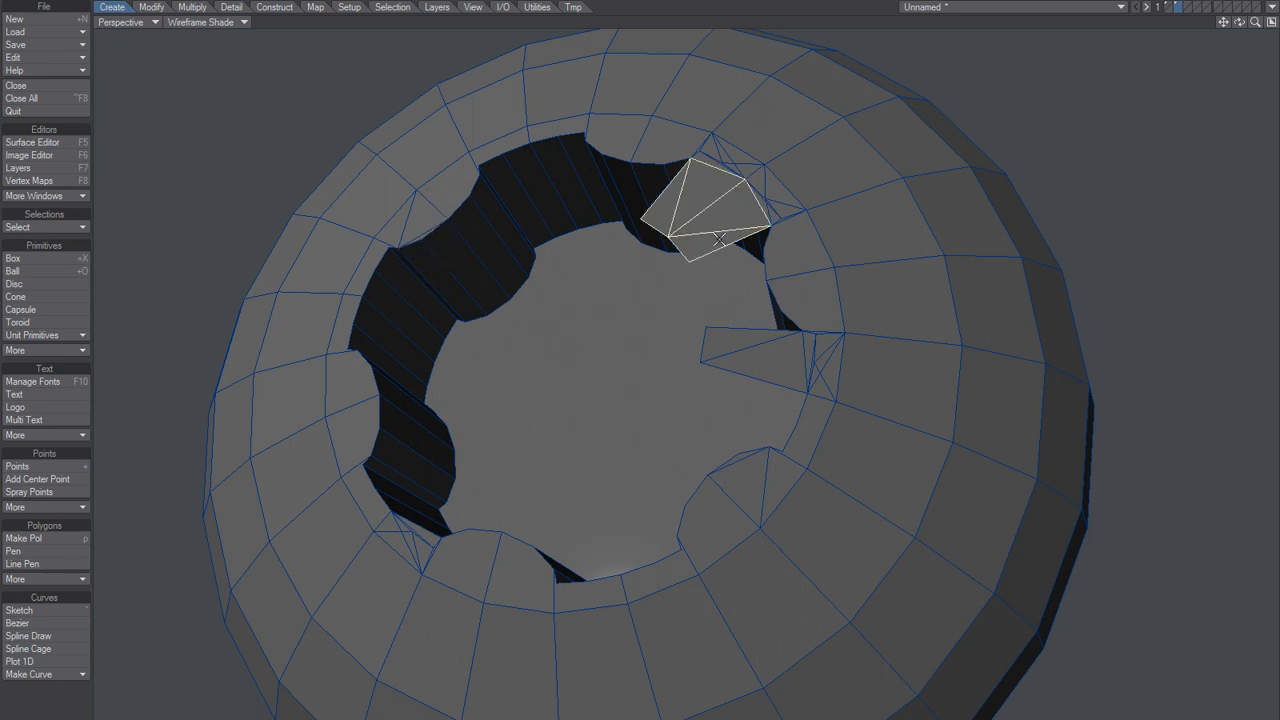
{"action": "key", "text": "Delete"}
{"action": "left_click_drag", "start_coordinate": [746, 208], "coordinate": [520, 409], "text": "alt"}
{"action": "left_click", "coordinate": [845, 413]}
{"action": "key", "text": "Delete"}
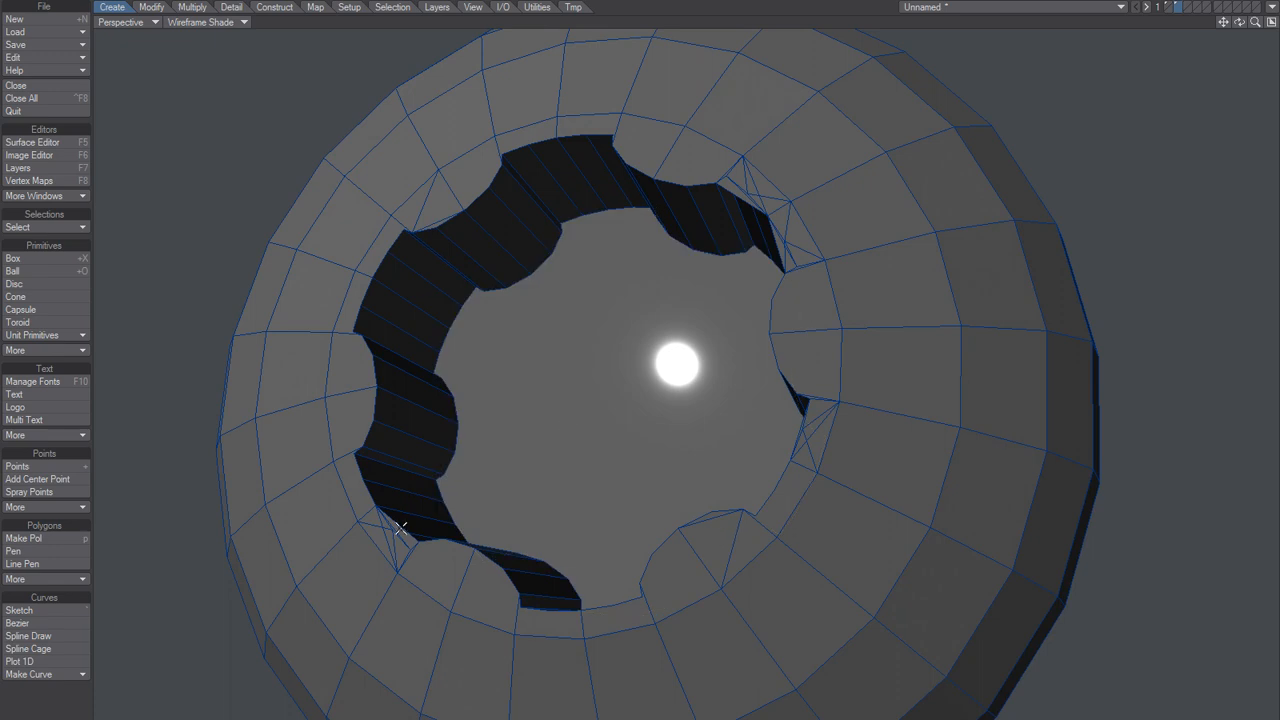
{"action": "left_click", "coordinate": [400, 528]}
{"action": "key", "text": "Delete"}
Step: Select all side walls of the TORX Plus recess and try to extend and shrink them inward into a rim
{"action": "left_click_drag", "start_coordinate": [565, 486], "coordinate": [606, 310], "text": "alt"}
{"action": "key", "text": "shift+bracketright"}
{"action": "left_click", "coordinate": [193, 7]}
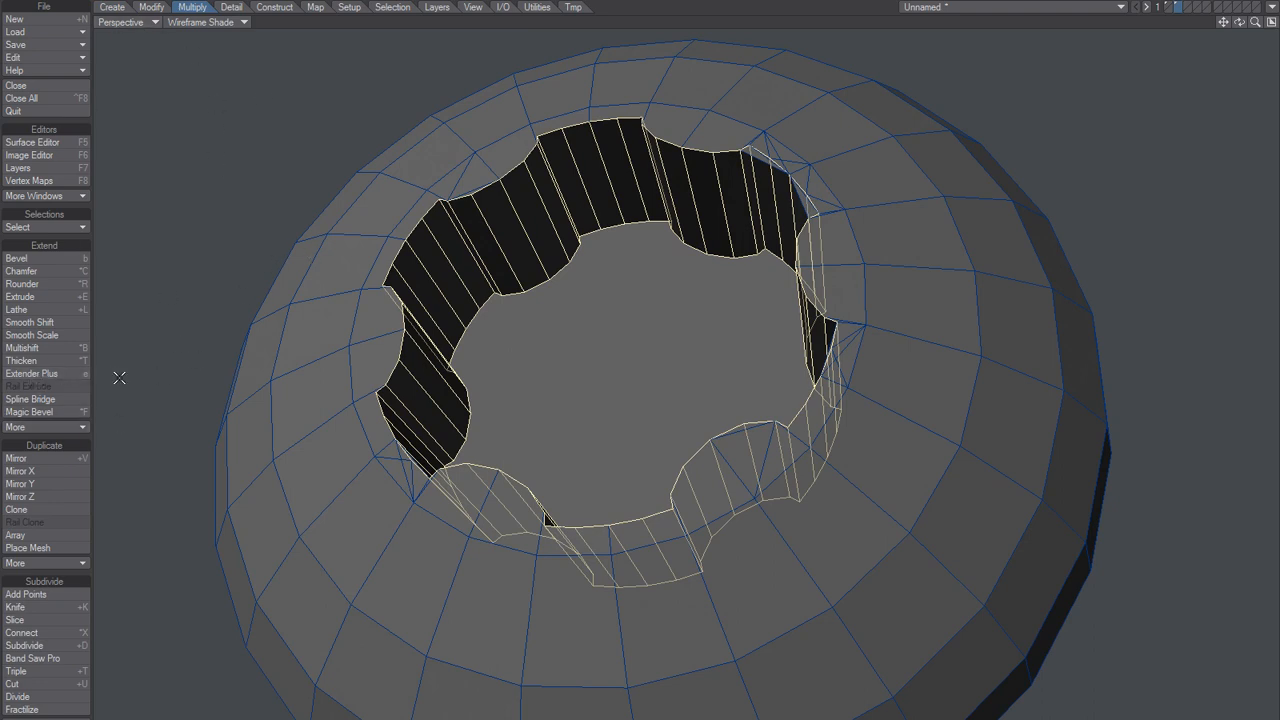
{"action": "left_click", "coordinate": [114, 8]}
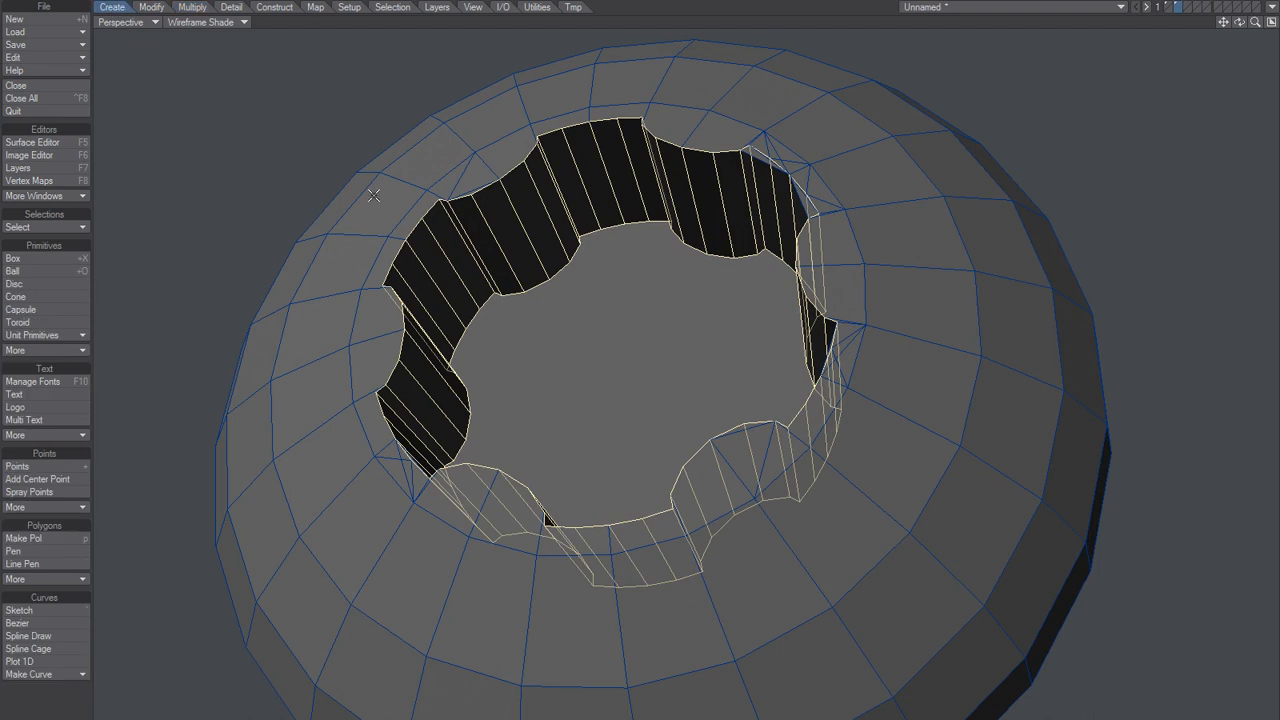
{"action": "left_click_drag", "start_coordinate": [579, 383], "coordinate": [616, 391], "text": "alt"}
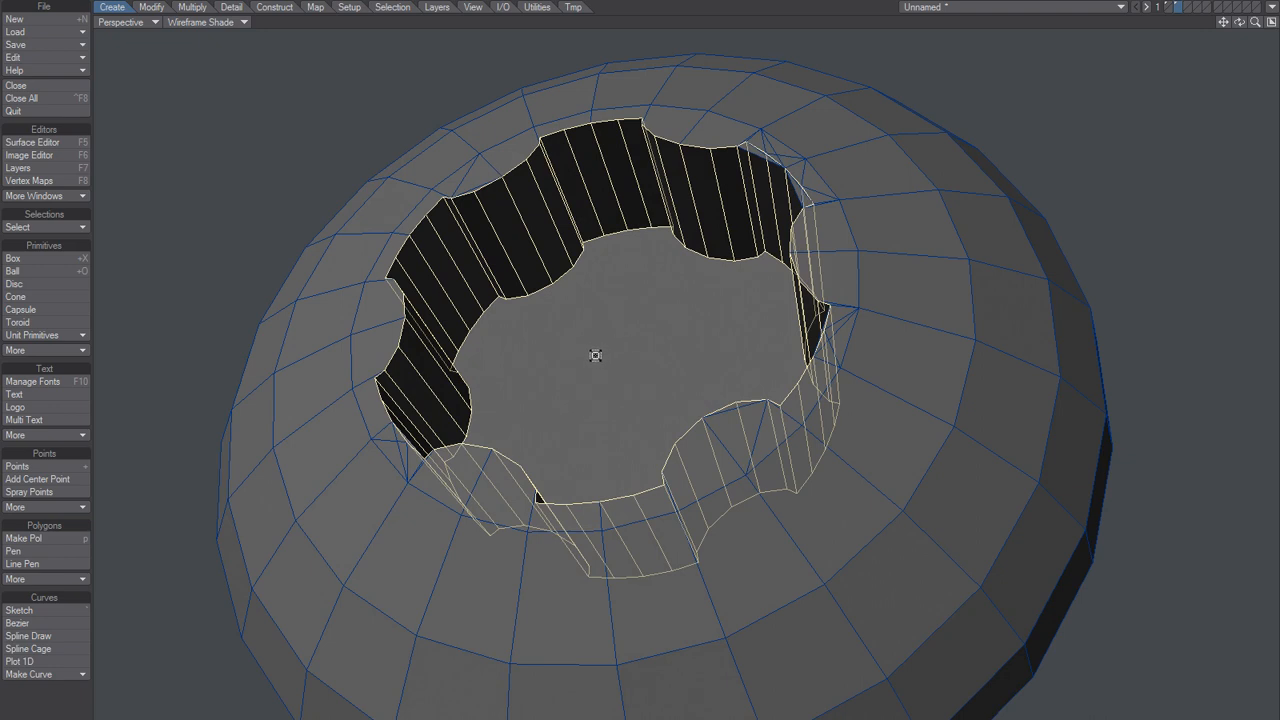
{"action": "left_click_drag", "start_coordinate": [634, 338], "coordinate": [493, 499]}
{"action": "left_click_drag", "start_coordinate": [566, 437], "coordinate": [660, 420], "text": "alt"}
{"action": "left_click_drag", "start_coordinate": [660, 420], "coordinate": [771, 380], "text": "ctrl+alt"}
{"action": "key", "text": "ctrl+z"}
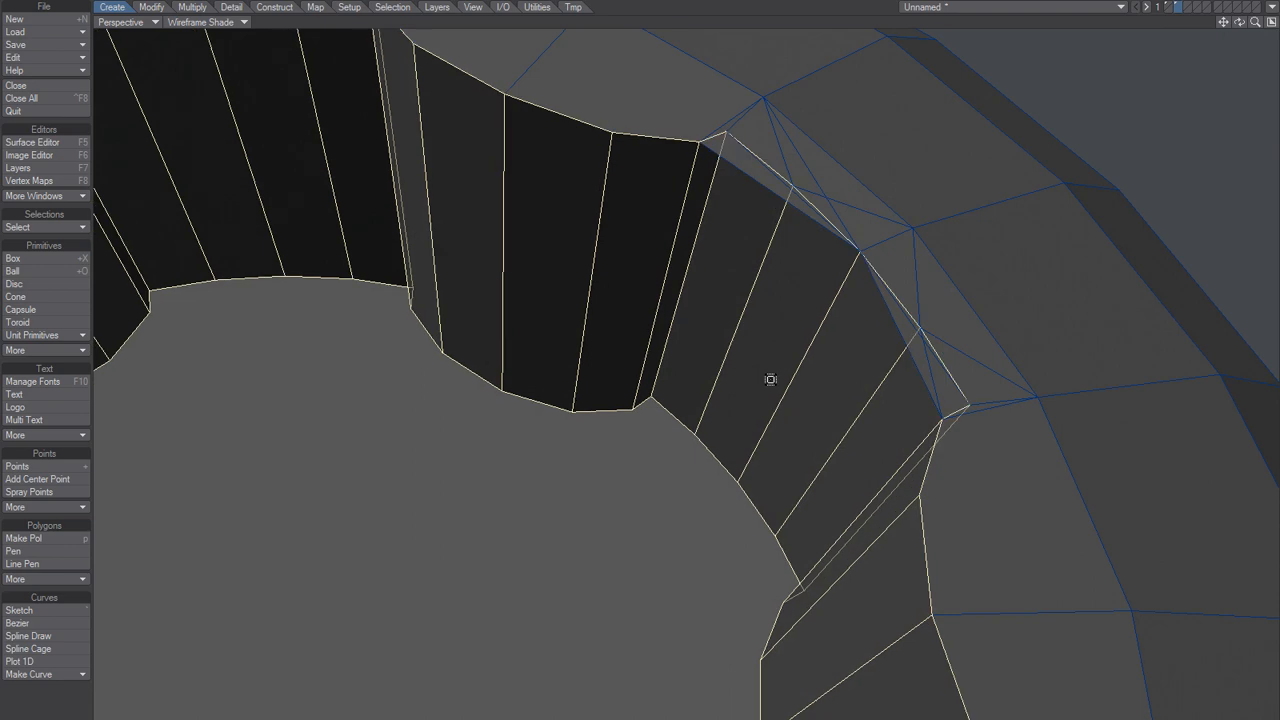
{"action": "key", "text": "slash"}
{"action": "key", "text": "ctrl+z"}
{"action": "key", "text": "slash"}
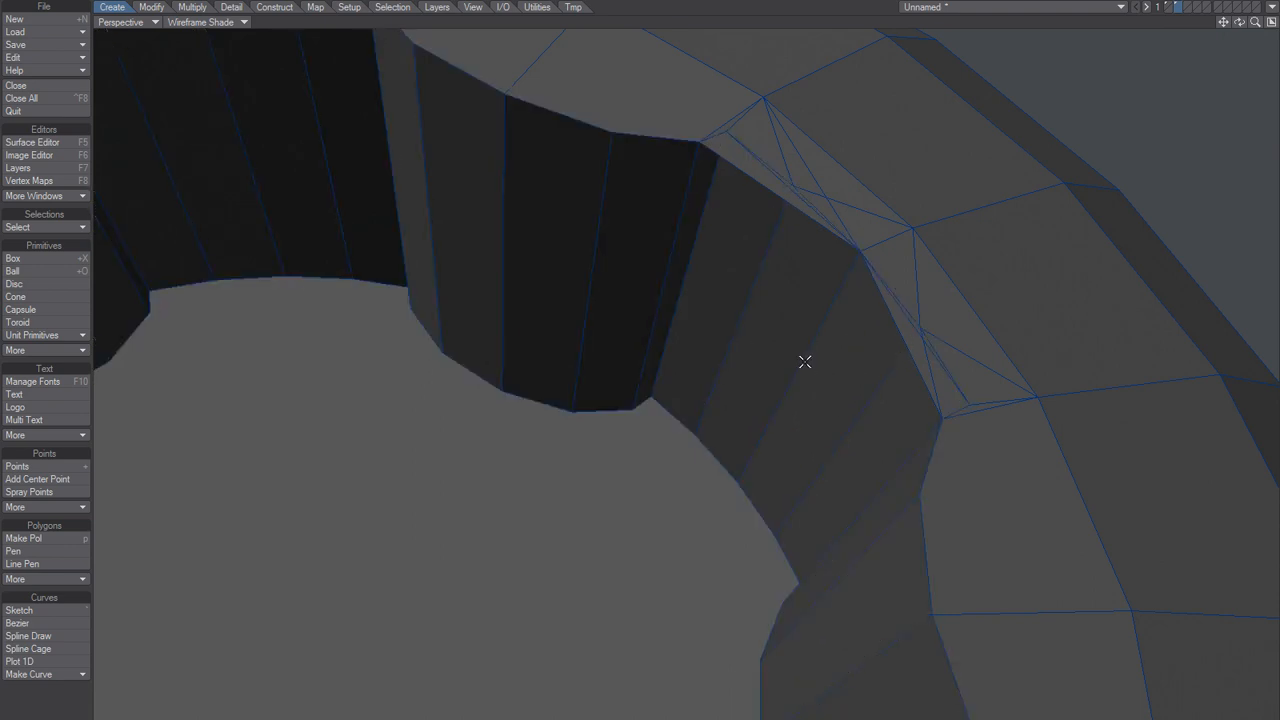
{"action": "key", "text": "ctrl+z"}
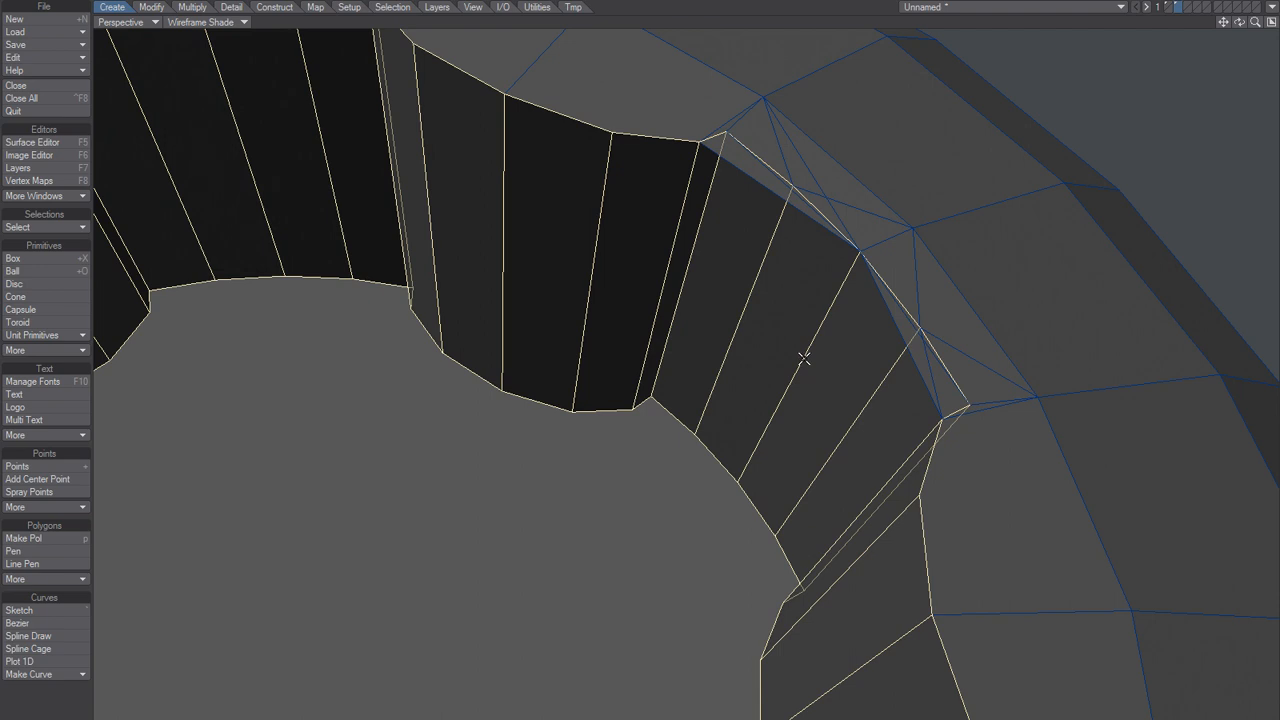
Step: Clear the selection and delete the overhanging triangles along the upper-right edge of the TORX Plus recess
{"action": "key", "text": "slash"}
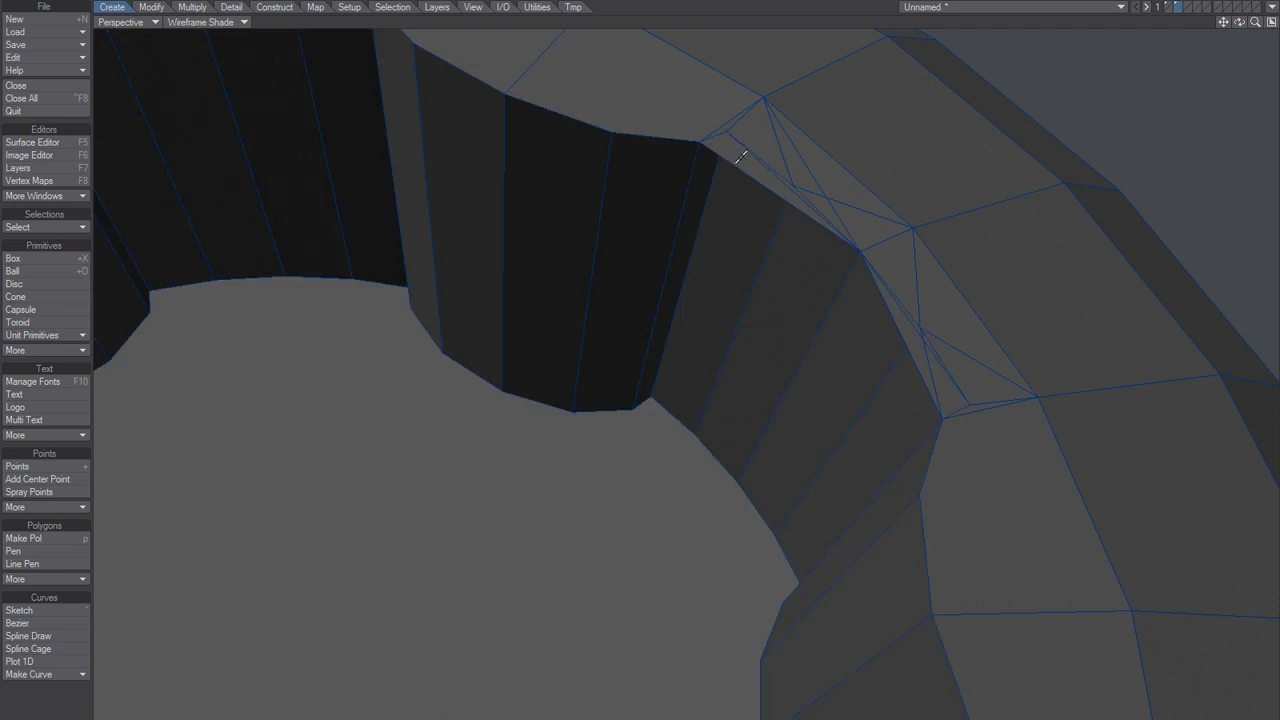
{"action": "left_click", "coordinate": [737, 161]}
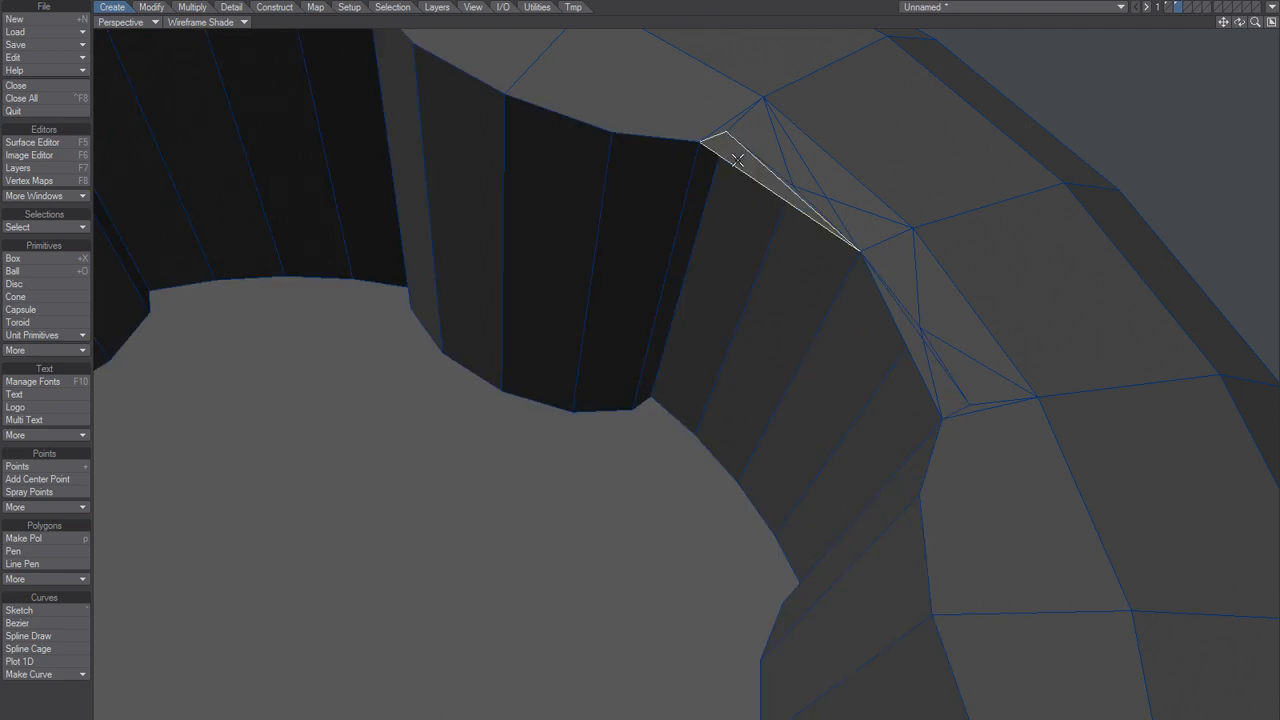
{"action": "left_click", "coordinate": [933, 370]}
{"action": "key", "text": "Delete"}
{"action": "left_click", "coordinate": [929, 378]}
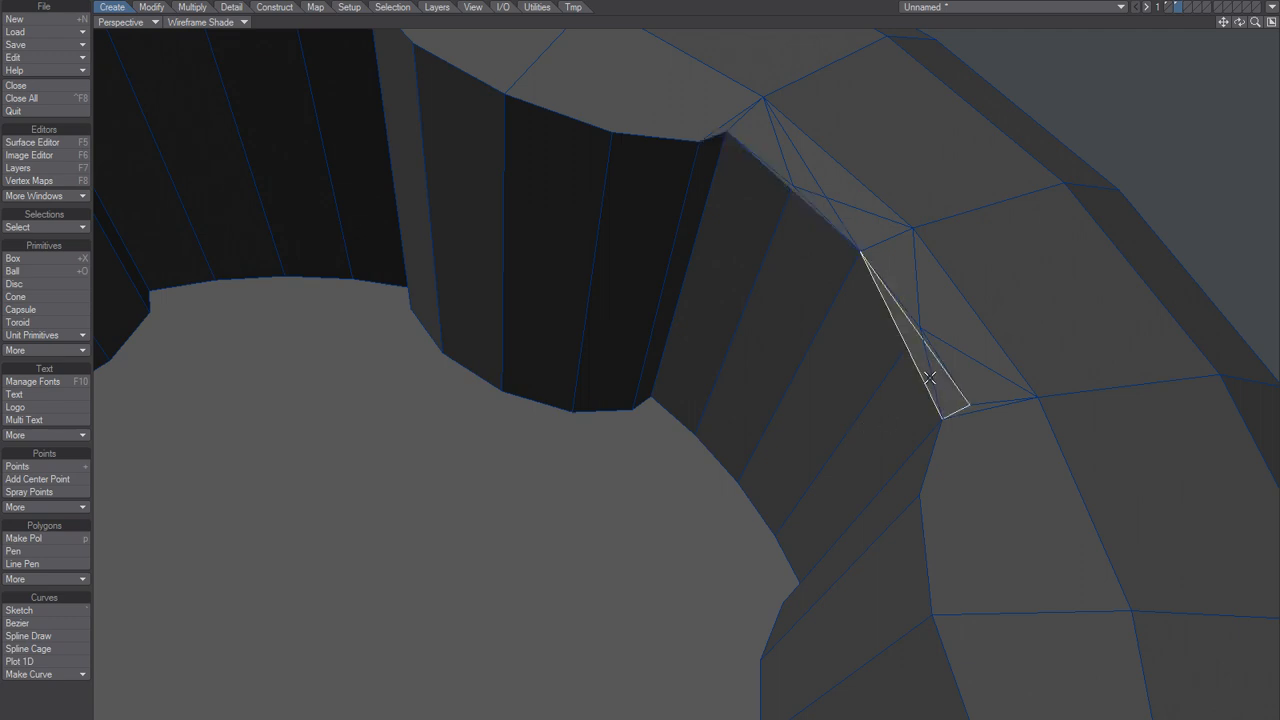
{"action": "key", "text": "Delete"}
{"action": "left_click", "coordinate": [936, 378]}
{"action": "key", "text": "Delete"}
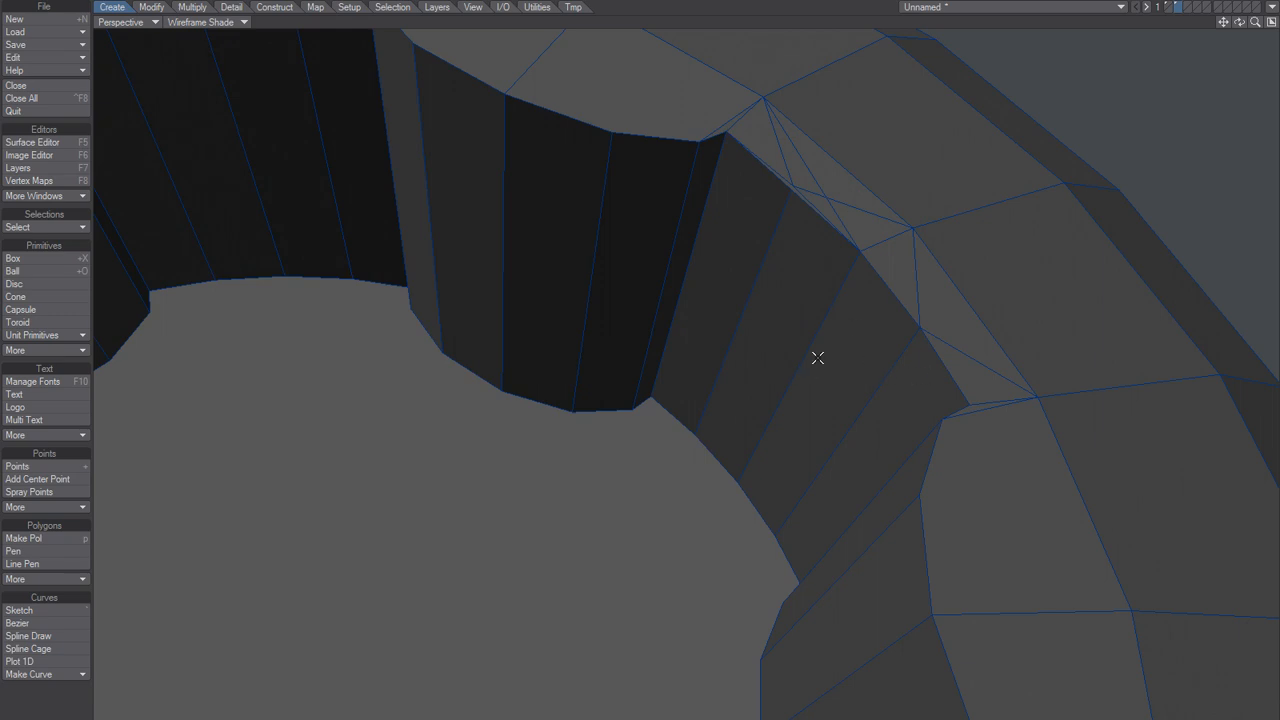
Step: Delete the remaining overhanging polygon at the lower-left edge of the TORX Plus recess
{"action": "left_click_drag", "start_coordinate": [818, 358], "coordinate": [749, 424], "text": "alt"}
{"action": "scroll", "coordinate": [683, 431], "scroll_direction": "down", "scroll_amount": 3}
{"action": "left_click_drag", "start_coordinate": [520, 432], "coordinate": [656, 394], "text": "alt+shift"}
{"action": "left_click_drag", "start_coordinate": [666, 472], "coordinate": [610, 306], "text": "alt+shift"}
{"action": "scroll", "coordinate": [453, 527], "scroll_direction": "up", "scroll_amount": 1}
{"action": "left_click", "coordinate": [475, 507]}
{"action": "key", "text": "Delete"}
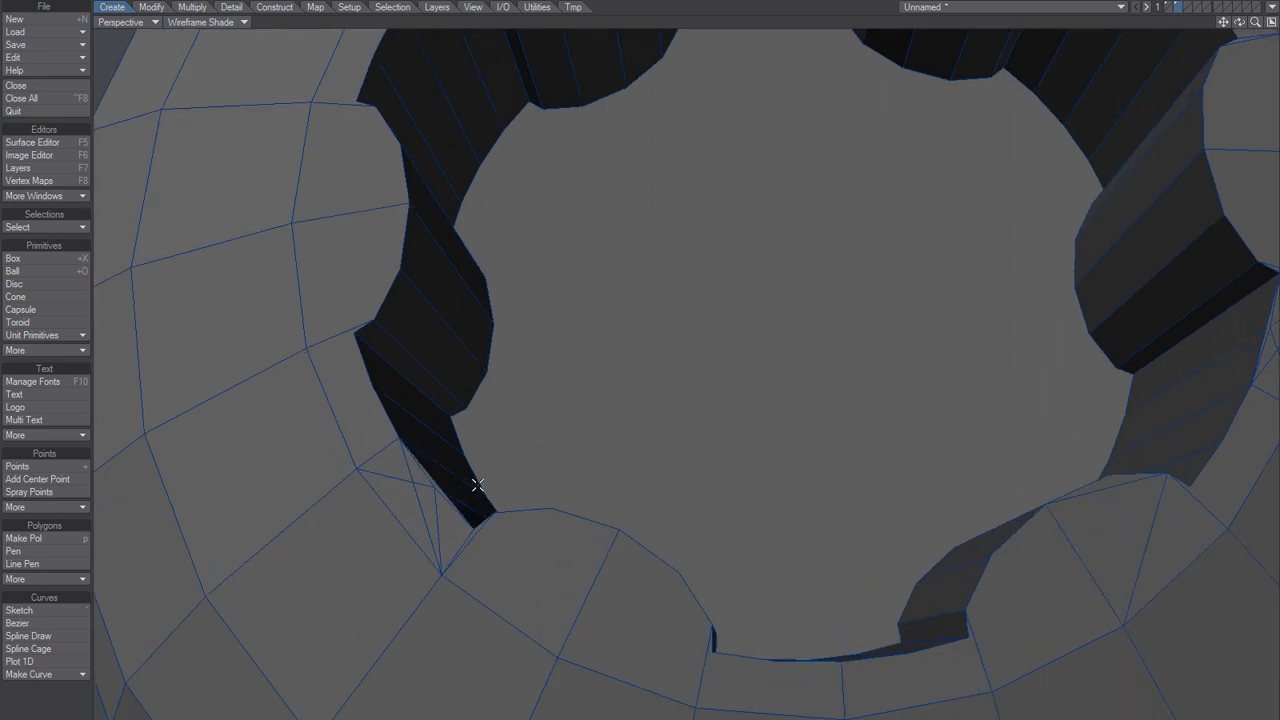
Step: Select all connected side walls of the TORX Plus recess, form a narrow rim around its opening, and clear the selection
{"action": "left_click_drag", "start_coordinate": [851, 340], "coordinate": [825, 363], "text": "alt+shift"}
{"action": "left_click_drag", "start_coordinate": [723, 448], "coordinate": [717, 380], "text": "alt"}
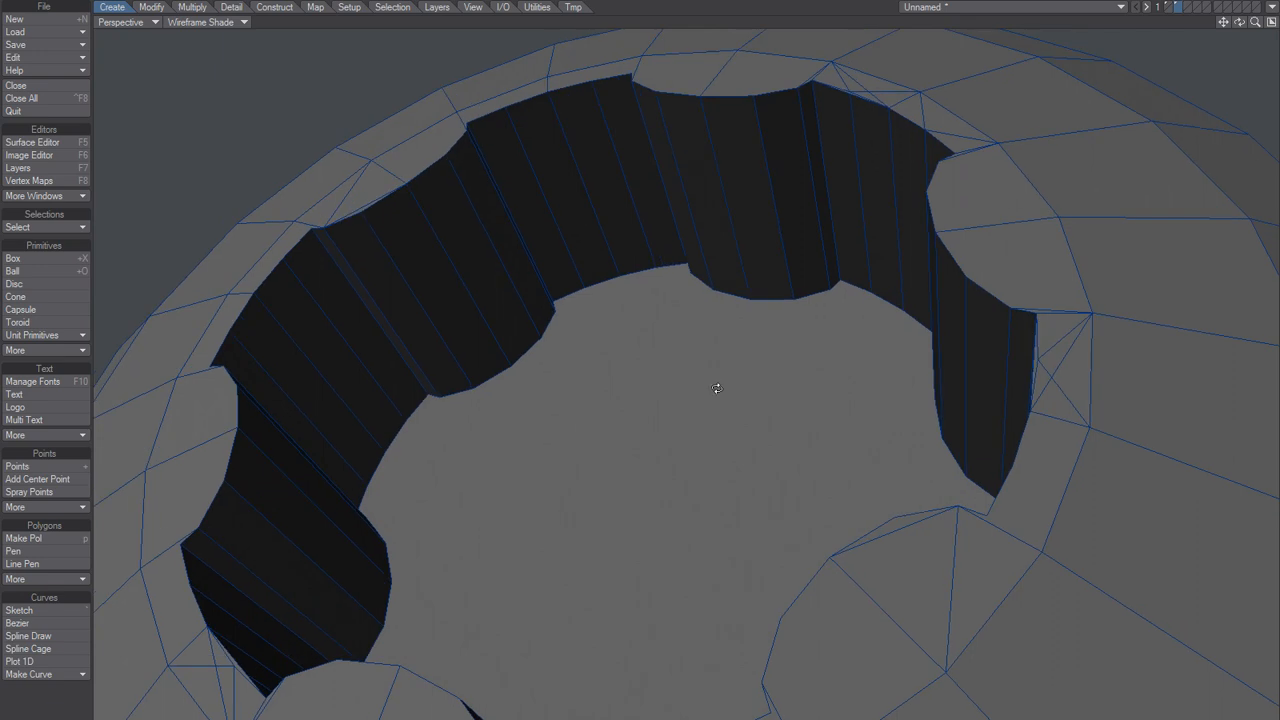
{"action": "key", "text": "shift+]"}
{"action": "left_click_drag", "start_coordinate": [609, 421], "coordinate": [645, 399], "text": "alt"}
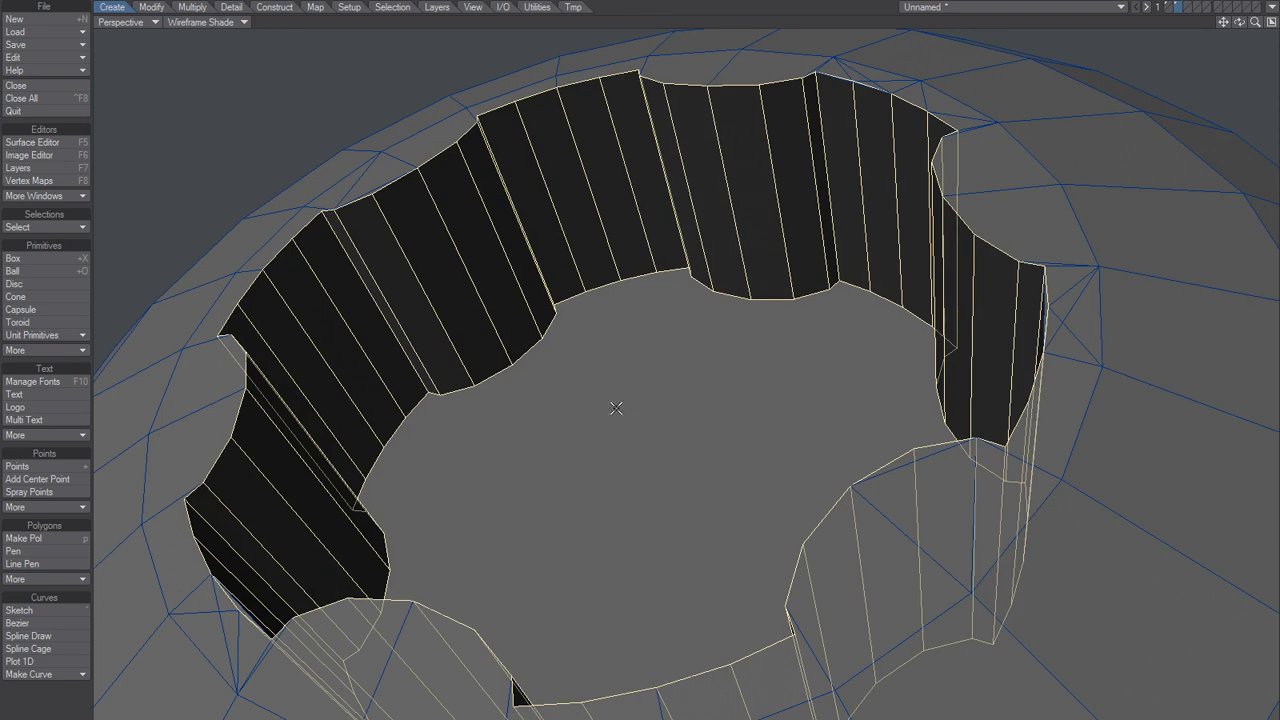
{"action": "left_click_drag", "start_coordinate": [612, 410], "coordinate": [626, 360], "text": "alt"}
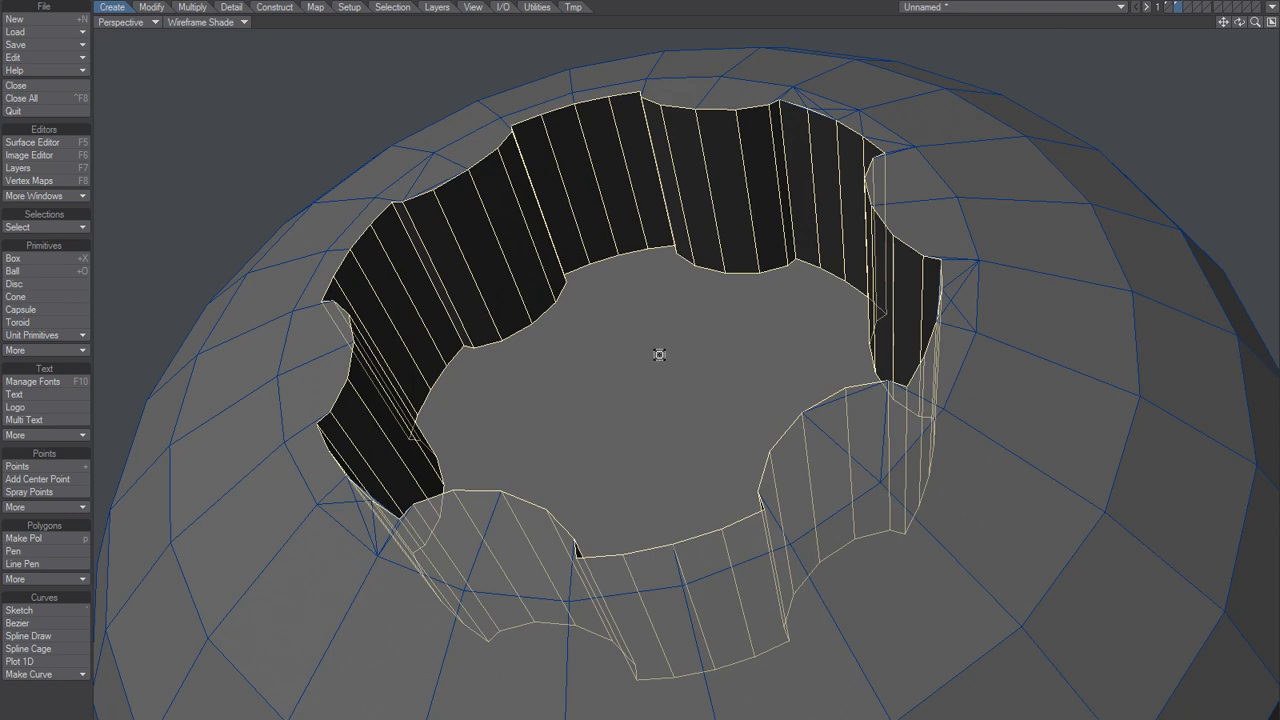
{"action": "left_click_drag", "start_coordinate": [686, 339], "coordinate": [567, 426]}
{"action": "key", "text": "/"}
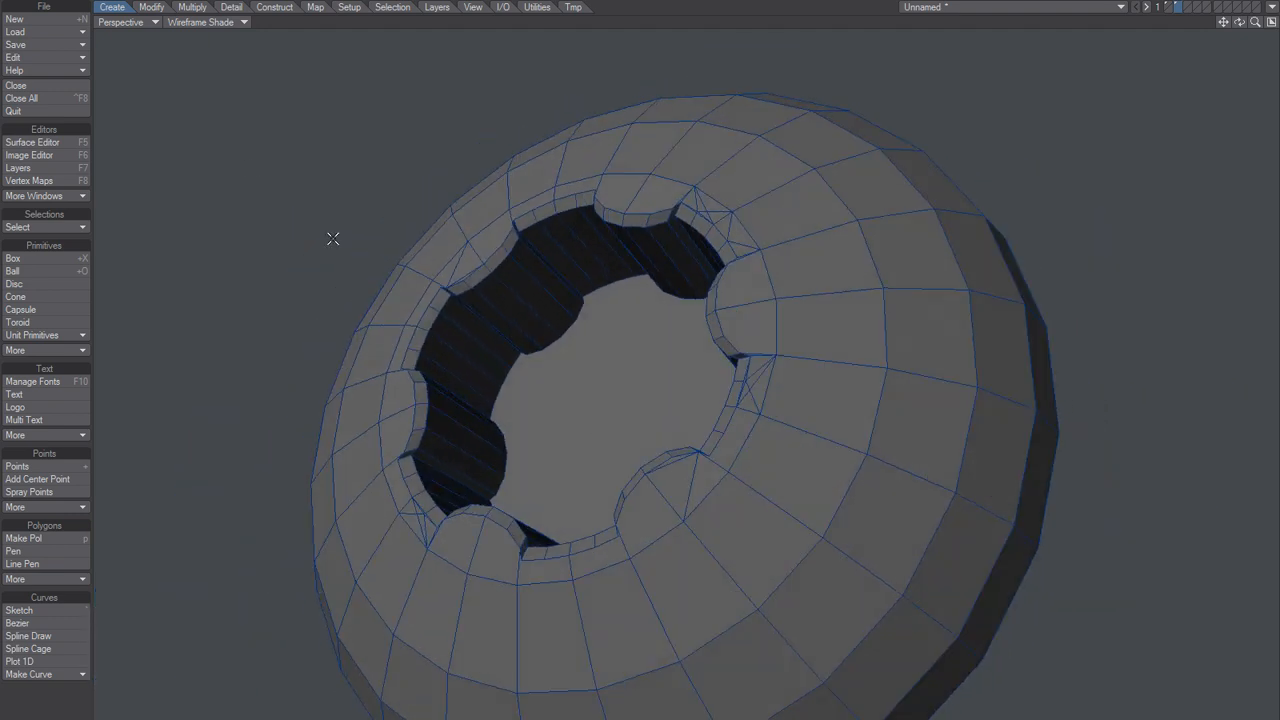
Step: Set the perspective view to Smooth Shade and turn the bolt head to show its underside
{"action": "left_click", "coordinate": [204, 23]}
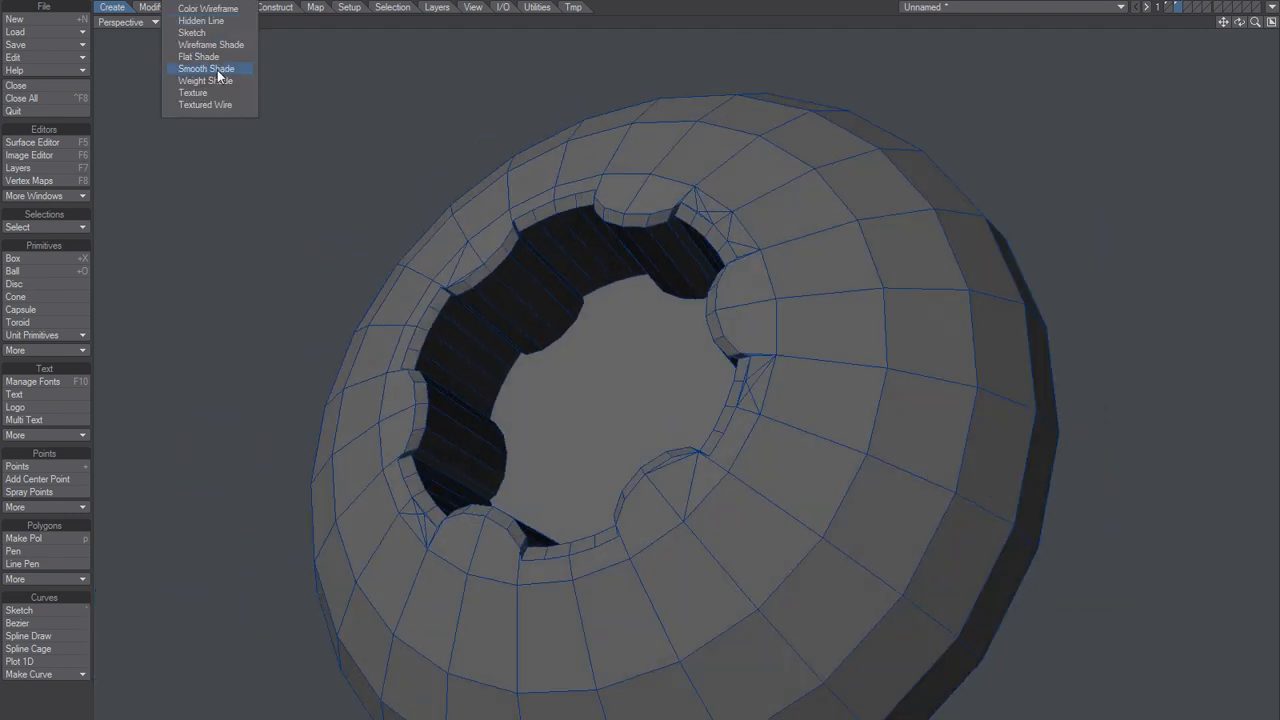
{"action": "left_click", "coordinate": [206, 68]}
{"action": "mouse_move", "coordinate": [588, 330]}
{"action": "left_mouse_down", "text": "alt"}
{"action": "mouse_move", "coordinate": [709, 414]}
{"action": "mouse_move", "coordinate": [726, 514]}
{"action": "mouse_move", "coordinate": [556, 365]}
{"action": "mouse_move", "coordinate": [686, 457]}
{"action": "mouse_move", "coordinate": [784, 473]}
{"action": "mouse_move", "coordinate": [854, 400]}
{"action": "mouse_move", "coordinate": [871, 314]}
{"action": "mouse_move", "coordinate": [763, 337]}
{"action": "mouse_move", "coordinate": [705, 414]}
{"action": "mouse_move", "coordinate": [466, 537]}
{"action": "mouse_move", "coordinate": [534, 482]}
{"action": "mouse_move", "coordinate": [697, 486]}
{"action": "mouse_move", "coordinate": [590, 432]}
{"action": "mouse_move", "coordinate": [626, 450]}
{"action": "mouse_move", "coordinate": [534, 534]}
{"action": "mouse_move", "coordinate": [500, 434]}
{"action": "mouse_move", "coordinate": [709, 423]}
{"action": "mouse_move", "coordinate": [720, 283]}
{"action": "mouse_move", "coordinate": [757, 257]}
{"action": "mouse_move", "coordinate": [694, 297]}
{"action": "mouse_move", "coordinate": [739, 178]}
{"action": "mouse_move", "coordinate": [563, 380]}
{"action": "mouse_move", "coordinate": [543, 349]}
{"action": "left_mouse_up", "text": "alt"}
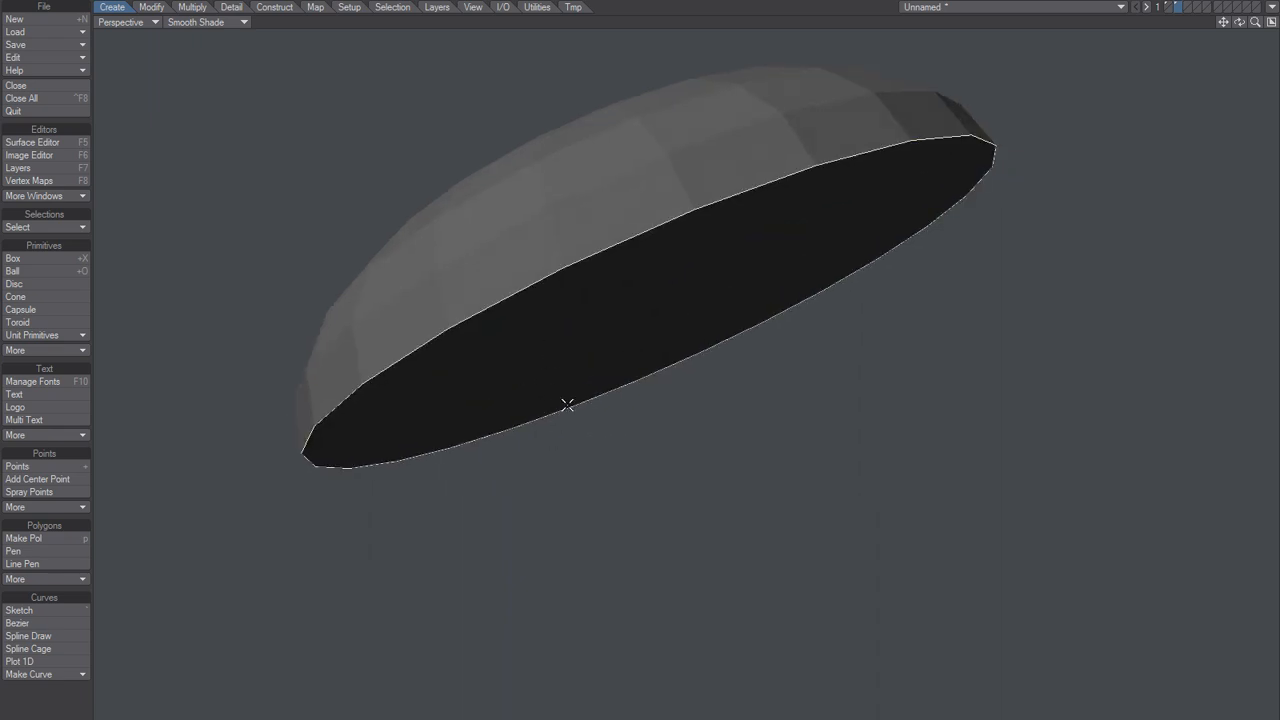
Step: Chamfer the edge loop around the bolt head's base, and chamfer the resulting pair of edge loops again
{"action": "key", "text": "b"}
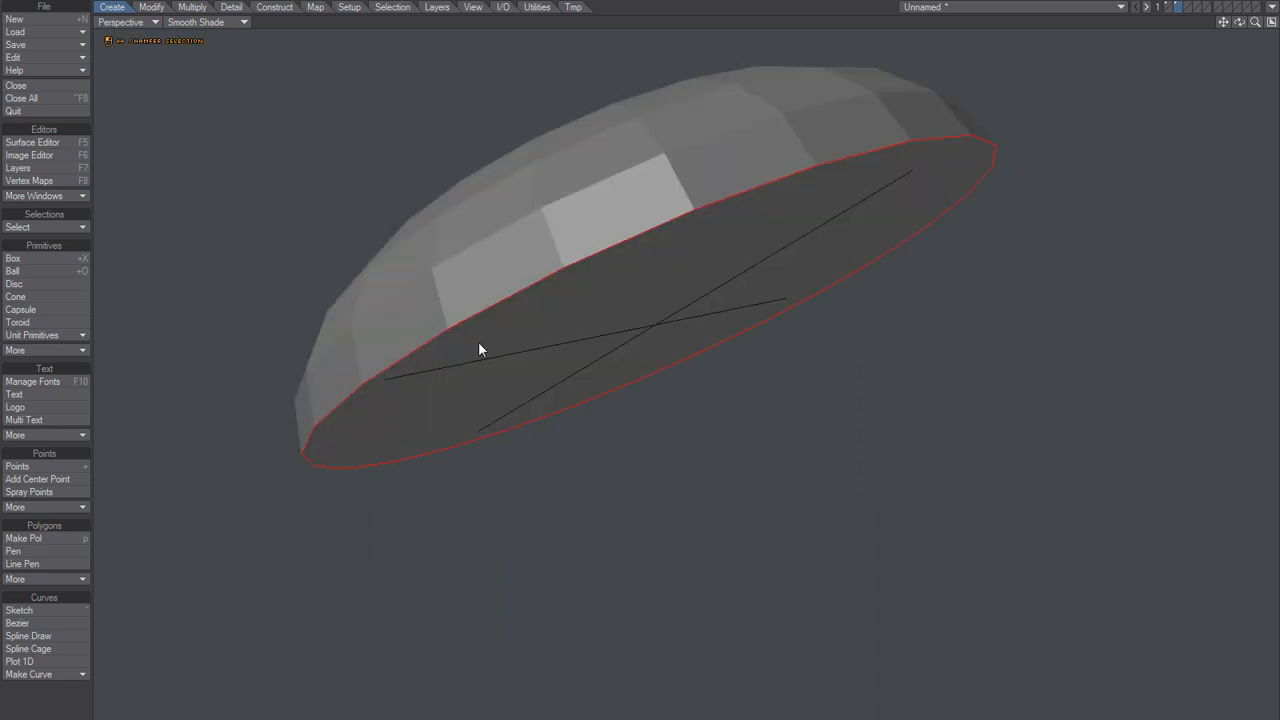
{"action": "left_click_drag", "start_coordinate": [478, 341], "coordinate": [700, 288]}
{"action": "key", "text": "space"}
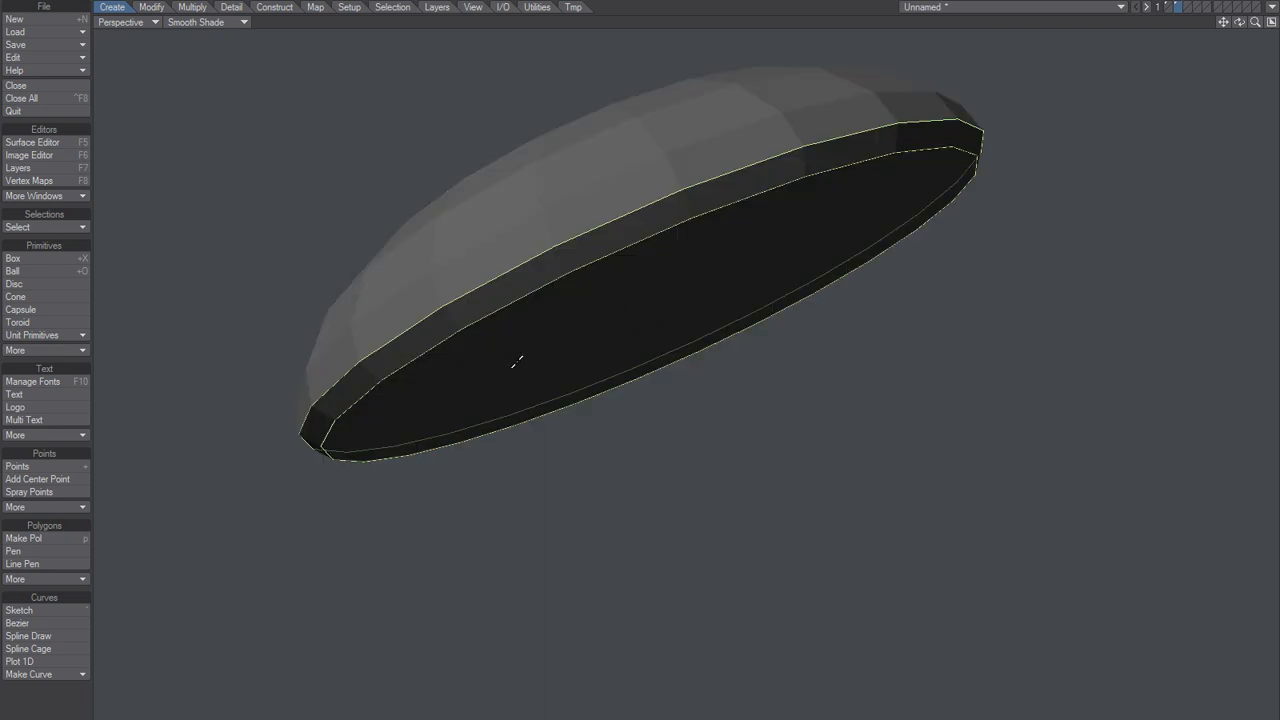
{"action": "key", "text": "b"}
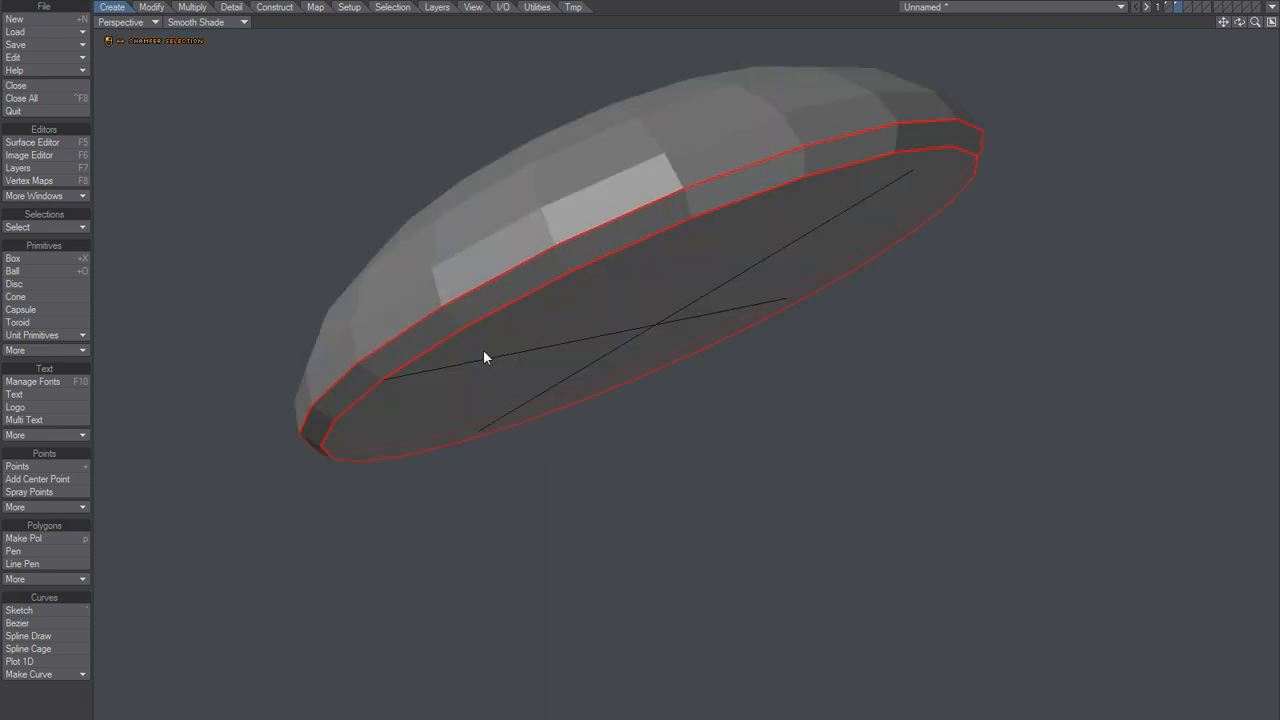
{"action": "left_click_drag", "start_coordinate": [483, 349], "coordinate": [544, 335]}
{"action": "key", "text": "space"}
{"action": "left_click_drag", "start_coordinate": [618, 248], "coordinate": [723, 454], "text": "alt"}
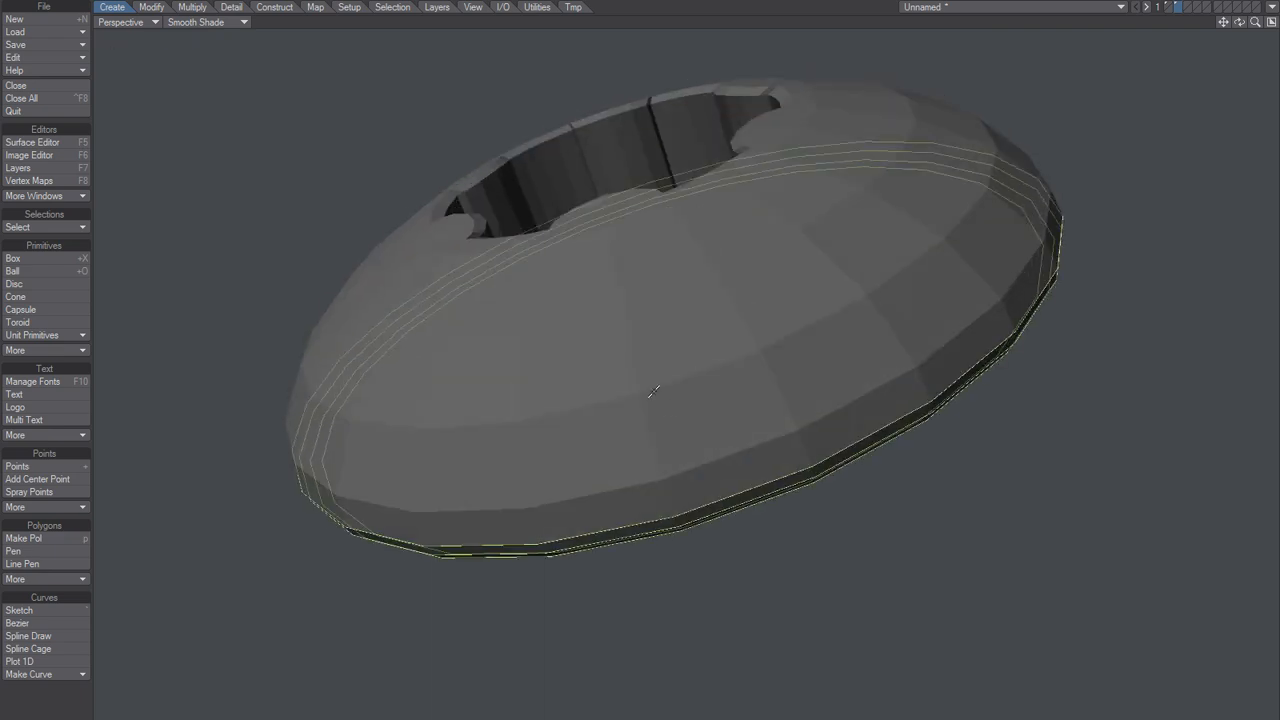
Step: Select the dome's uppermost edge loop outside the recess and chamfer it
{"action": "key", "text": "slash"}
{"action": "left_click_drag", "start_coordinate": [642, 303], "coordinate": [654, 439], "text": "alt"}
{"action": "key", "text": "slash"}
{"action": "left_click", "coordinate": [670, 434]}
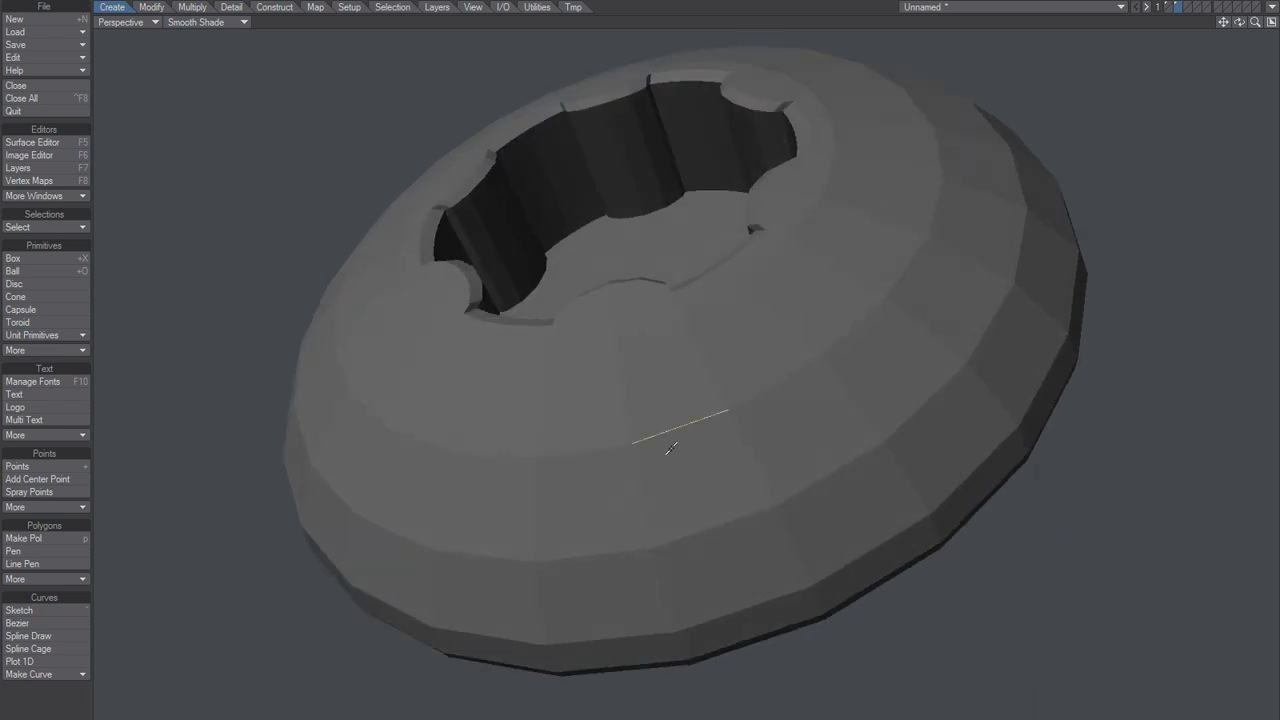
{"action": "key", "text": "bracketright"}
{"action": "key", "text": "b"}
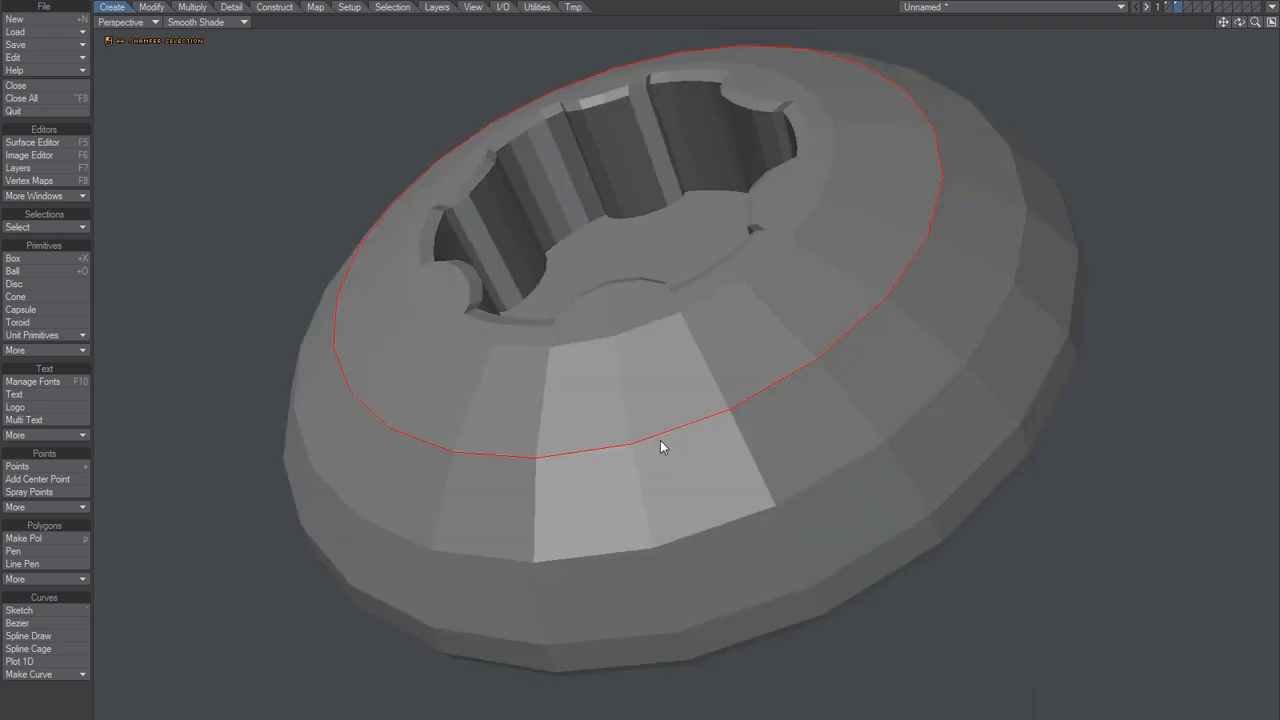
{"action": "left_click_drag", "start_coordinate": [661, 440], "coordinate": [865, 434]}
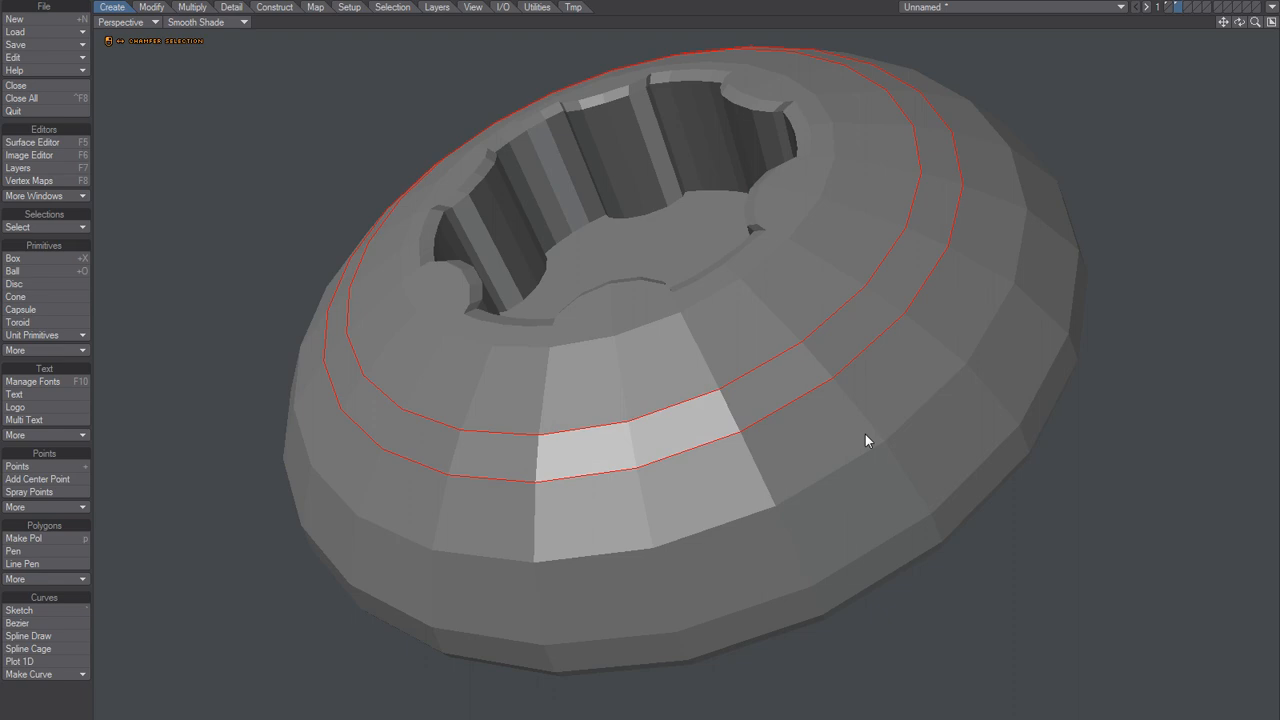
{"action": "key", "text": "space"}
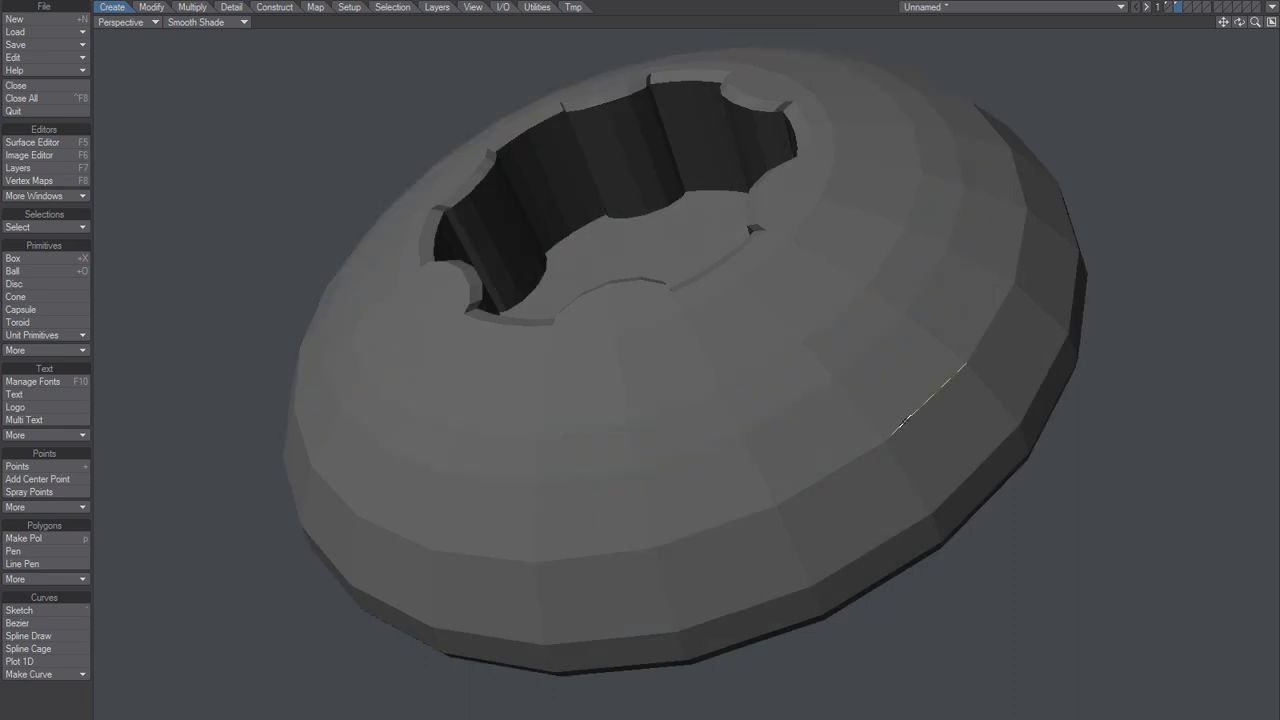
Step: Select the middle edge loop of the dome and chamfer it
{"action": "left_click", "coordinate": [903, 421]}
{"action": "key", "text": "bracketright"}
{"action": "key", "text": "b"}
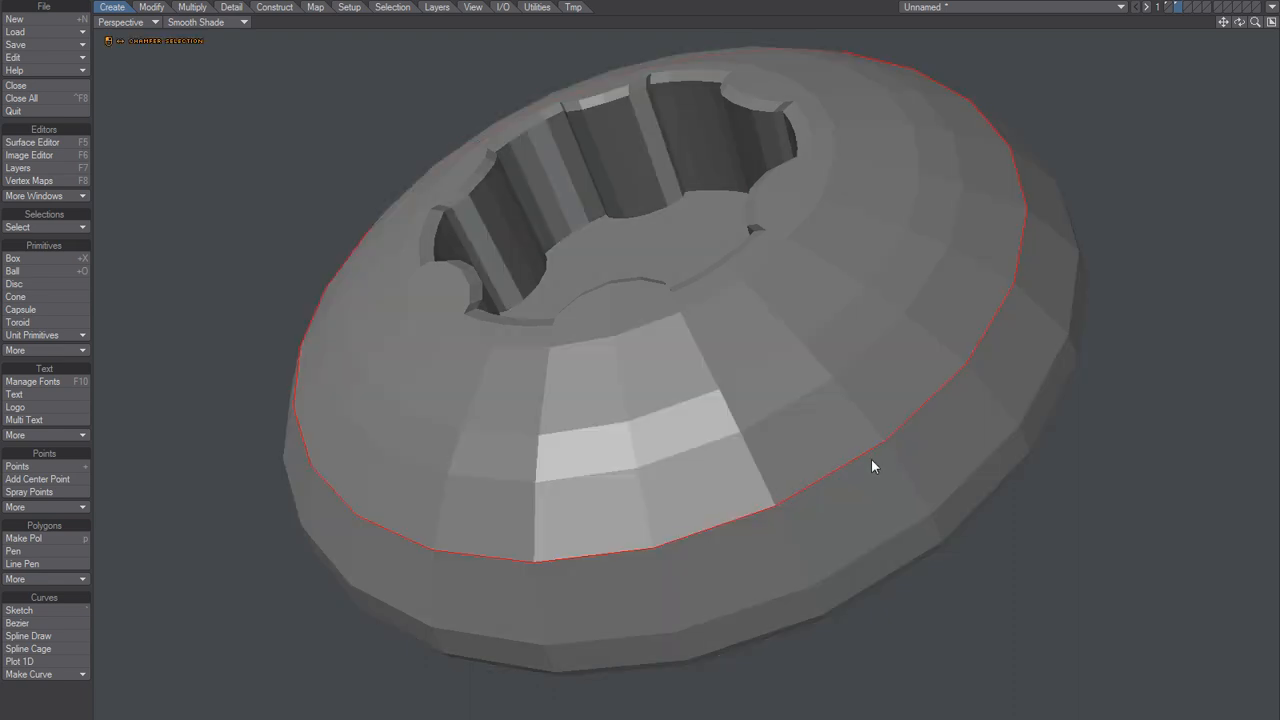
{"action": "left_click_drag", "start_coordinate": [871, 466], "coordinate": [1105, 515]}
{"action": "key", "text": "space"}
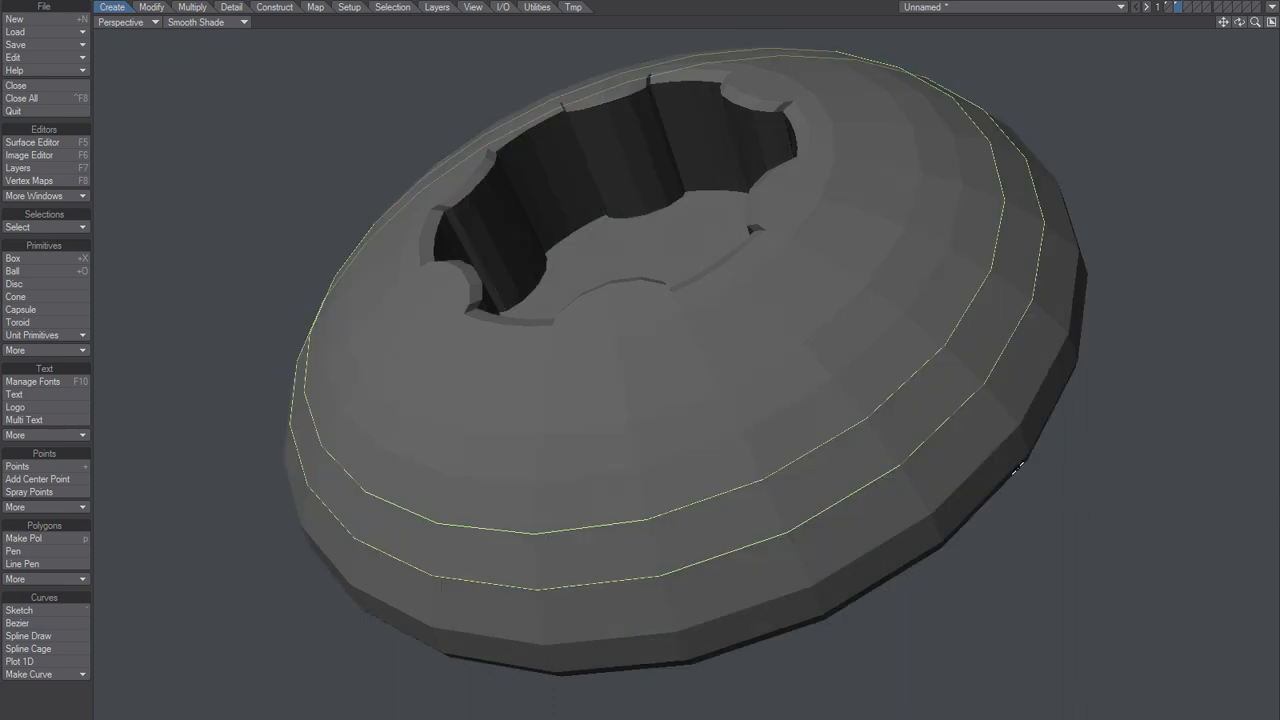
Step: Select the dome's lowest edge loop just above the base, chamfer it, and clear the selection
{"action": "key", "text": "slash"}
{"action": "left_click", "coordinate": [990, 455]}
{"action": "key", "text": "bracketright"}
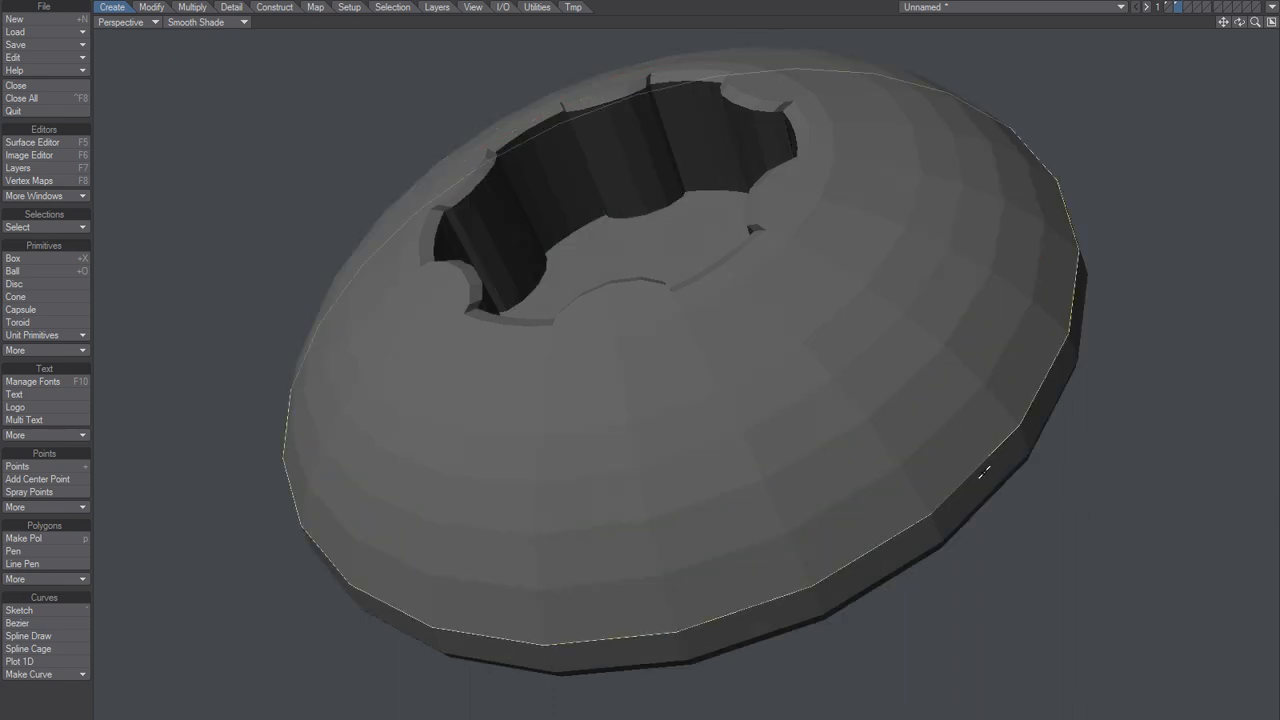
{"action": "key", "text": "b"}
{"action": "left_click_drag", "start_coordinate": [945, 490], "coordinate": [1066, 537]}
{"action": "key", "text": "space"}
{"action": "key", "text": "slash"}
{"action": "left_click_drag", "start_coordinate": [742, 364], "coordinate": [517, 346], "text": "alt"}
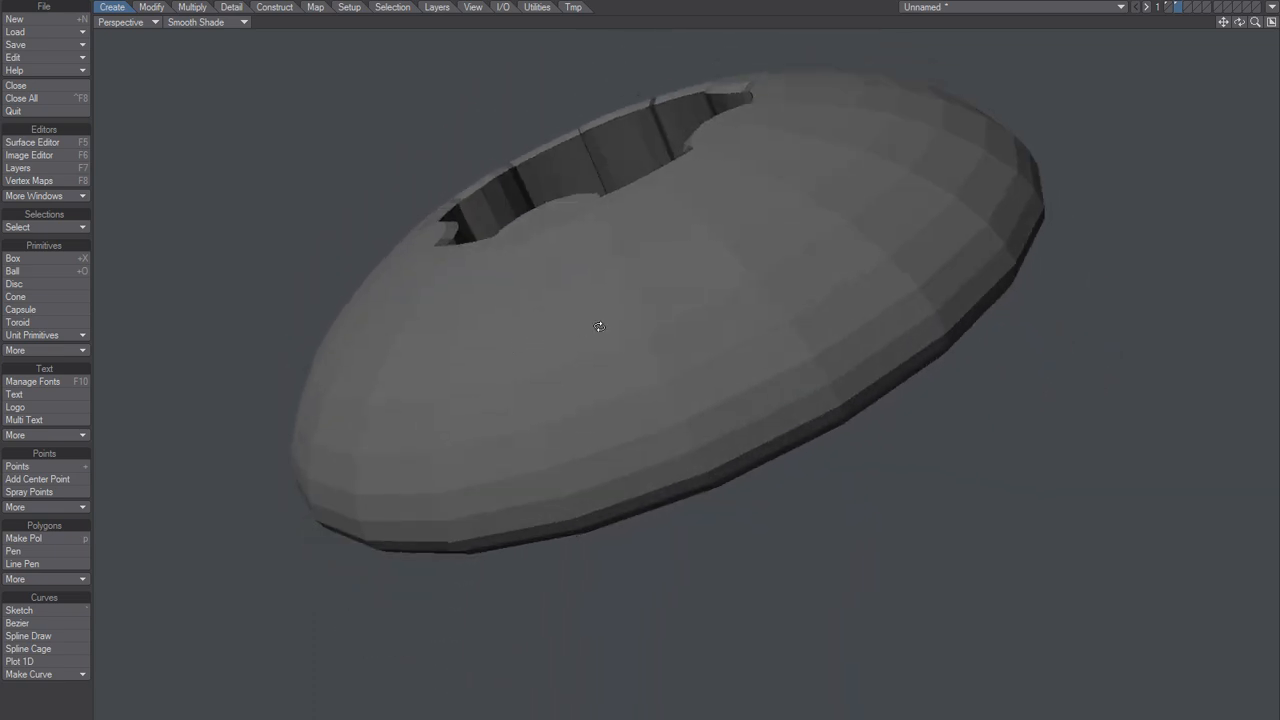
{"action": "left_click_drag", "start_coordinate": [673, 287], "coordinate": [794, 360], "text": "alt+shift"}
{"action": "left_click_drag", "start_coordinate": [860, 376], "coordinate": [571, 591], "text": "alt"}
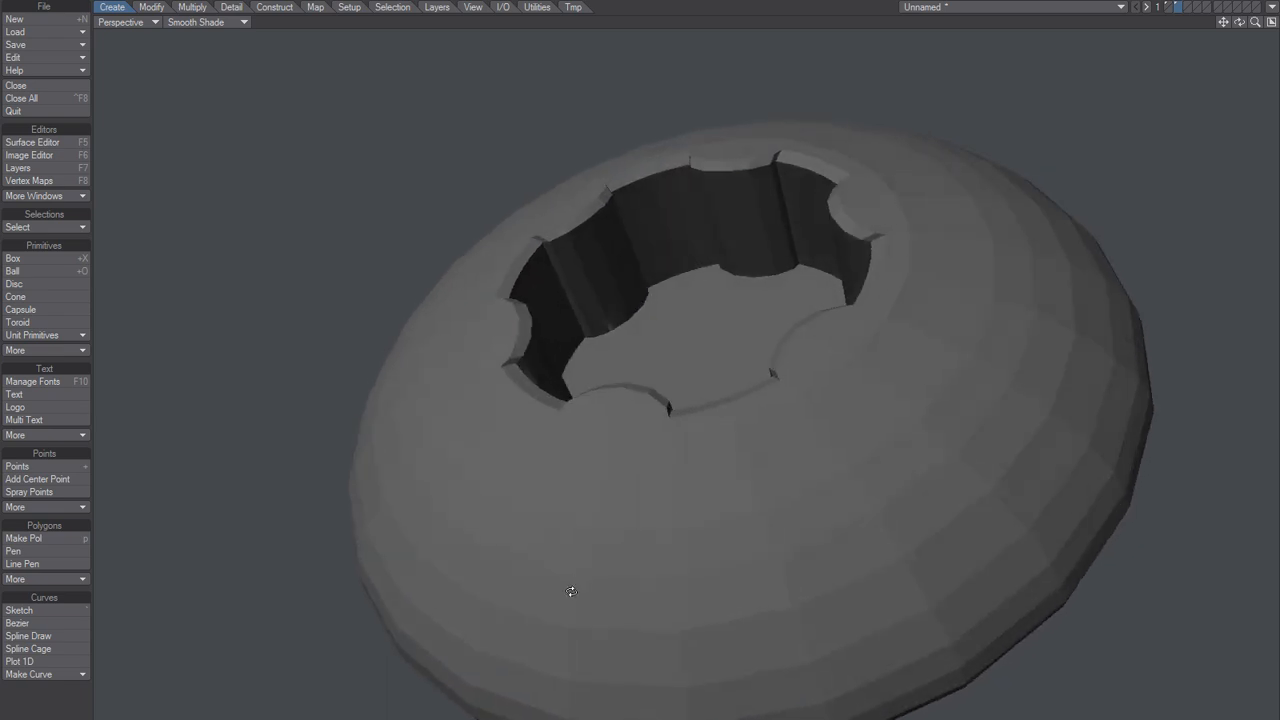
{"action": "left_click_drag", "start_coordinate": [706, 470], "coordinate": [659, 424], "text": "ctrl+alt"}
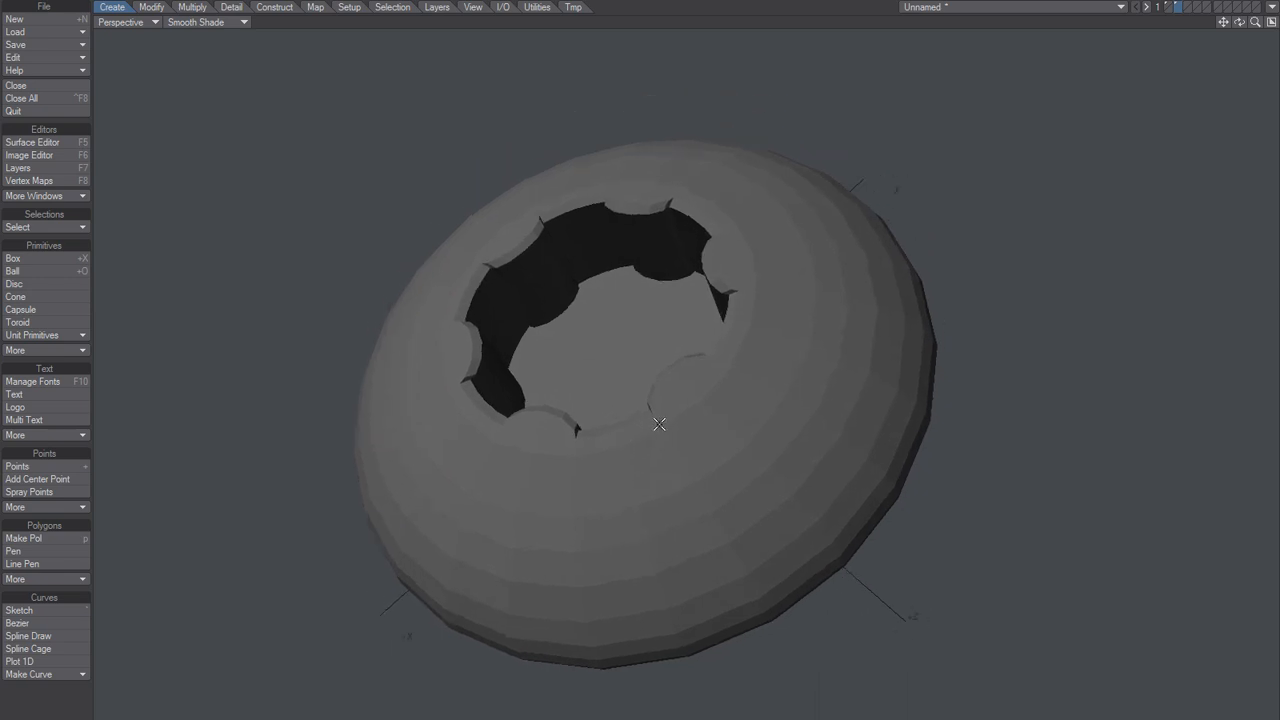
Step: Try to generate a QuickBolt dome-head bolt with a TORX Plus drive and a 20 mm wide, 10 mm deep hex nut
{"action": "key", "text": "q"}
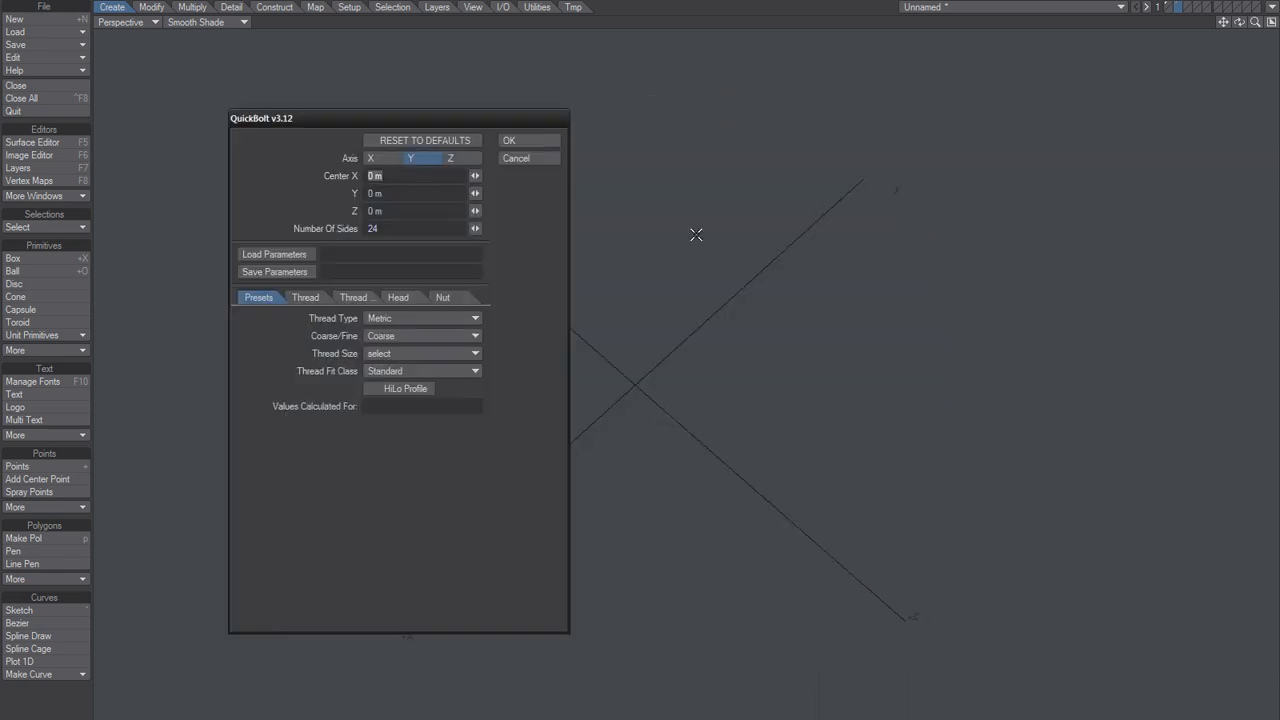
{"action": "left_click", "coordinate": [397, 297]}
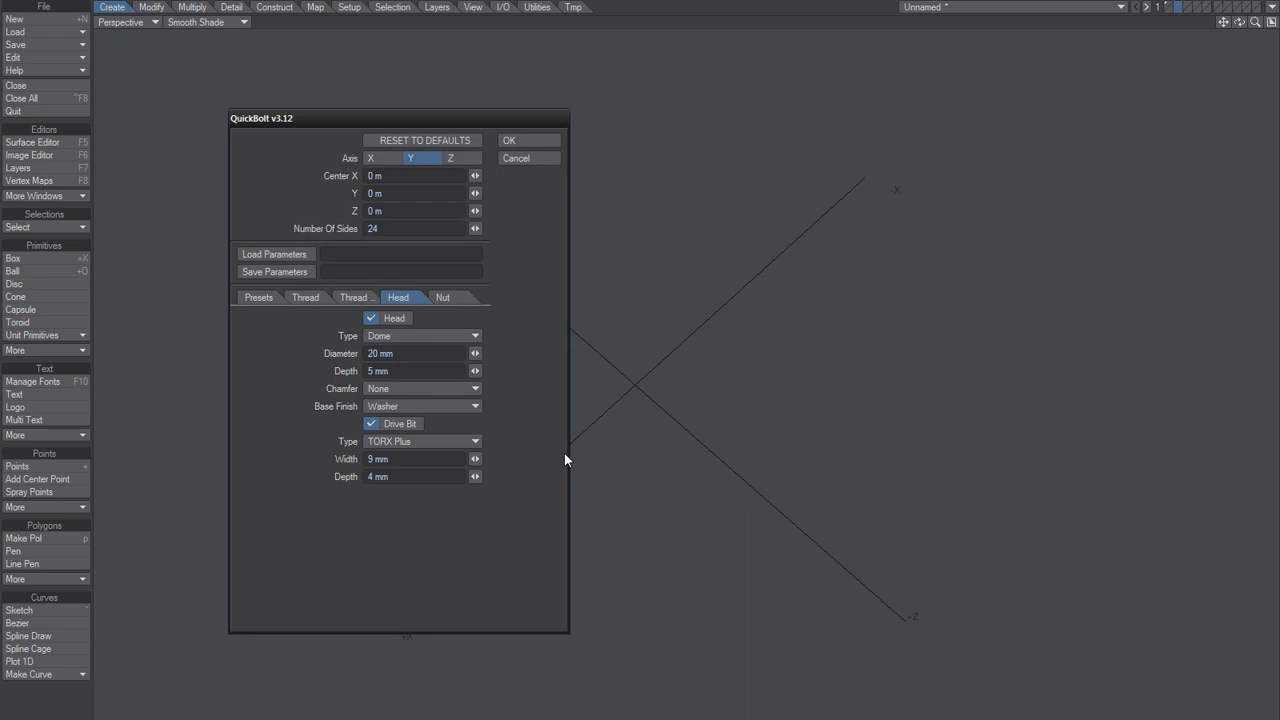
{"action": "left_click", "coordinate": [472, 297]}
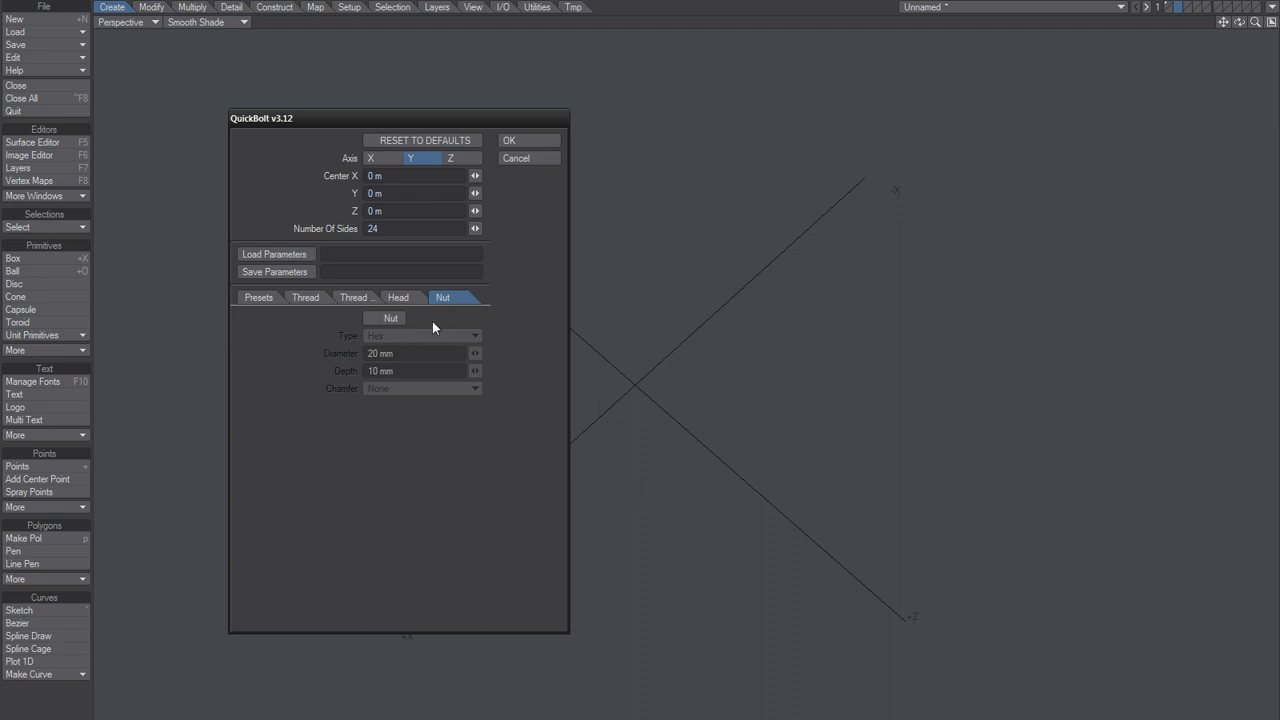
{"action": "left_click", "coordinate": [385, 318]}
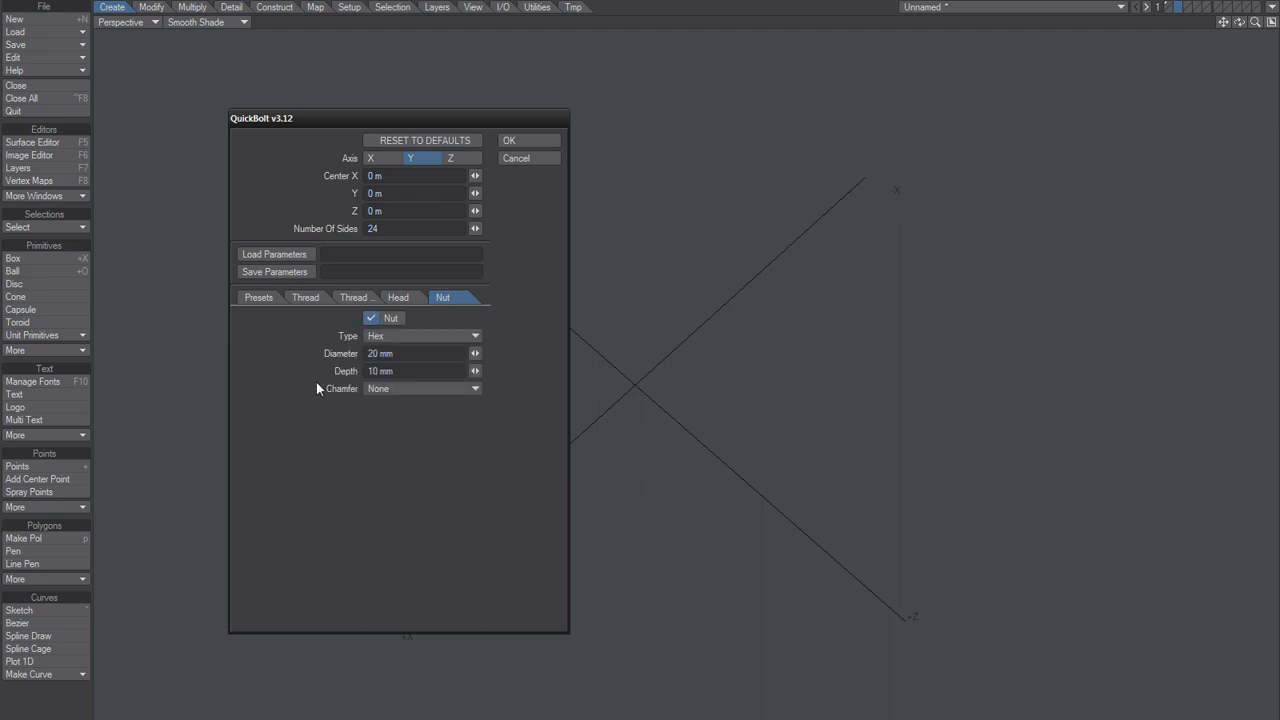
{"action": "left_click", "coordinate": [520, 141]}
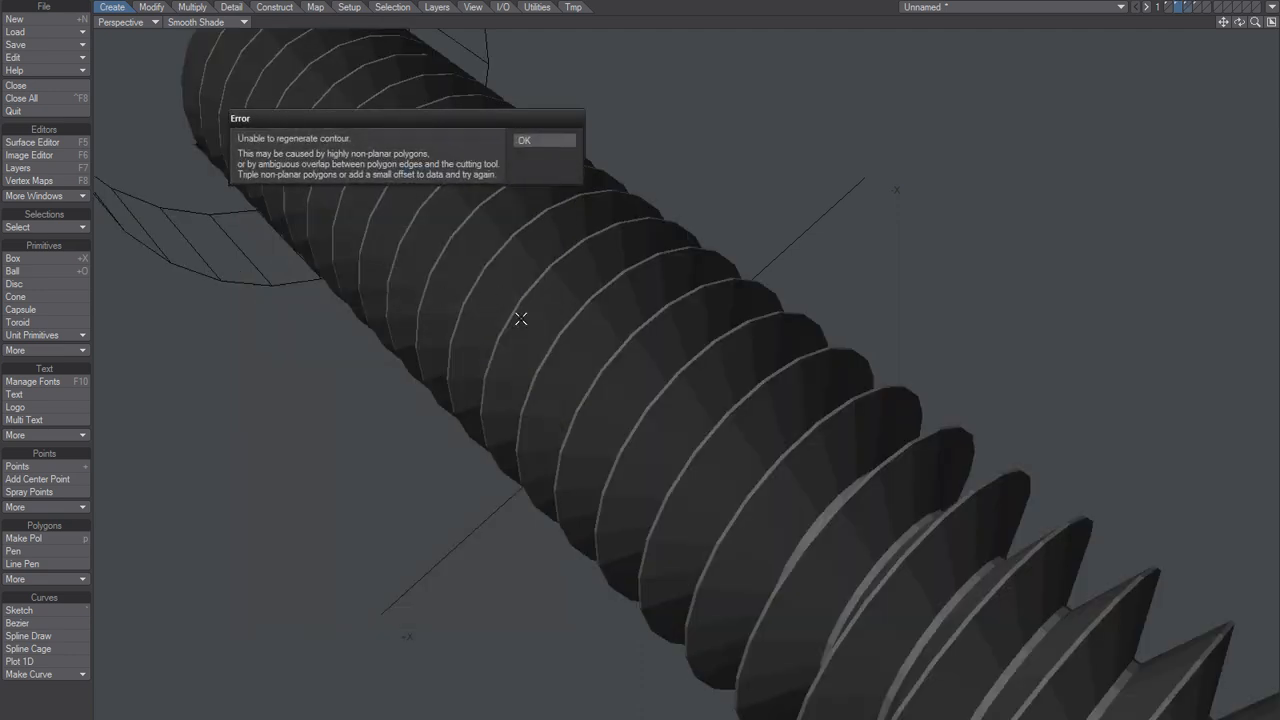
{"action": "left_click", "coordinate": [531, 143]}
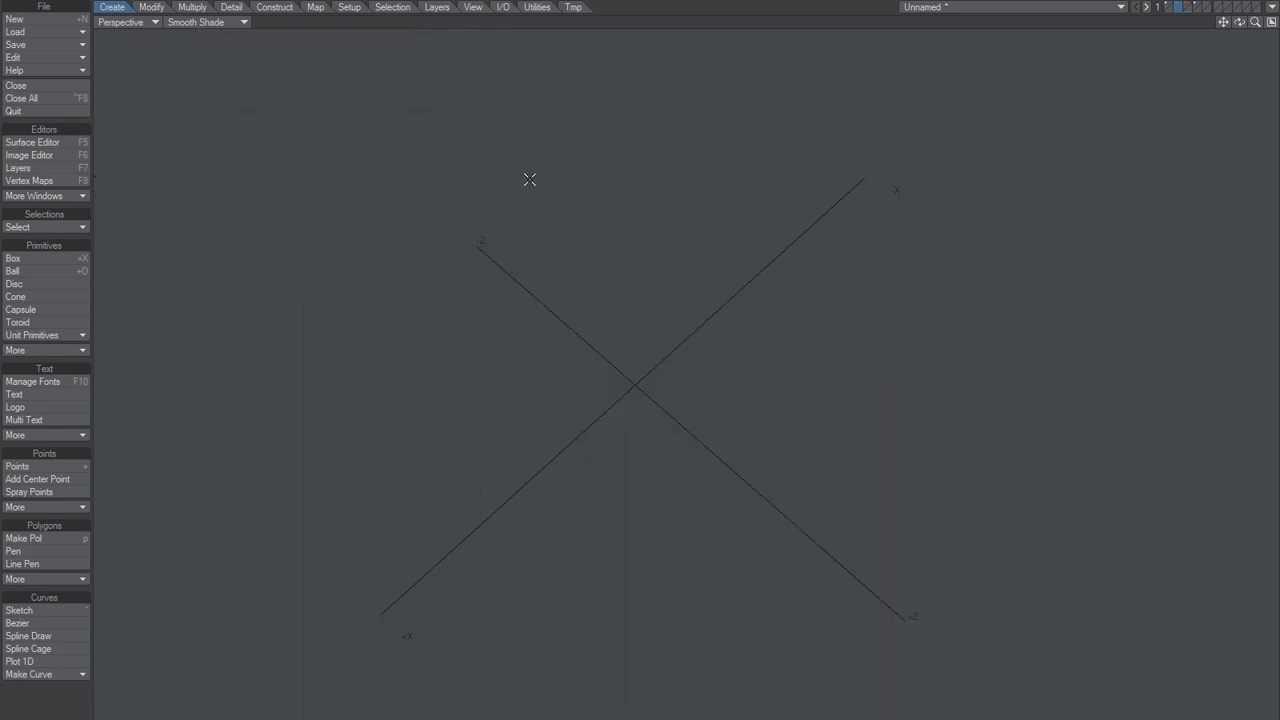
Step: Check layers 1 to 4, and delete the hexagonal nut geometry on layer 4 and the Philips bolt head on layer 1
{"action": "left_click_drag", "start_coordinate": [655, 307], "coordinate": [624, 366], "text": "alt"}
{"action": "key", "text": "1"}
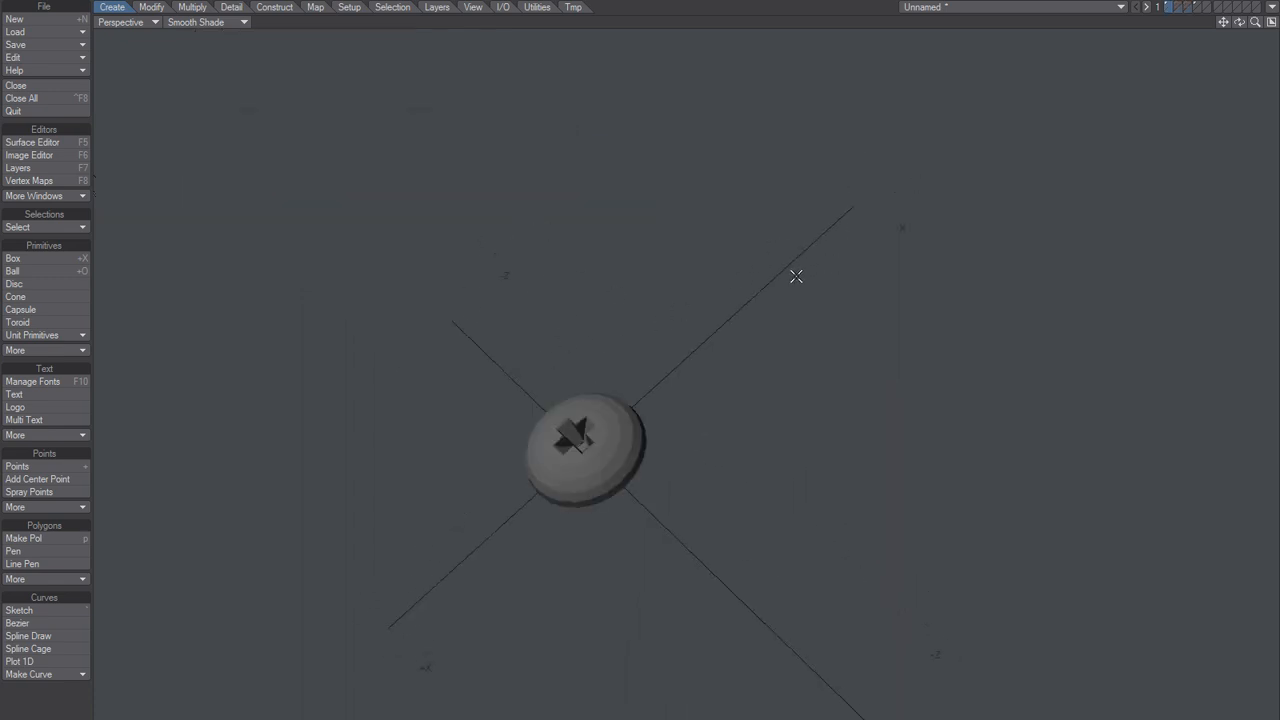
{"action": "key", "text": "2"}
{"action": "key", "text": "3"}
{"action": "key", "text": "4"}
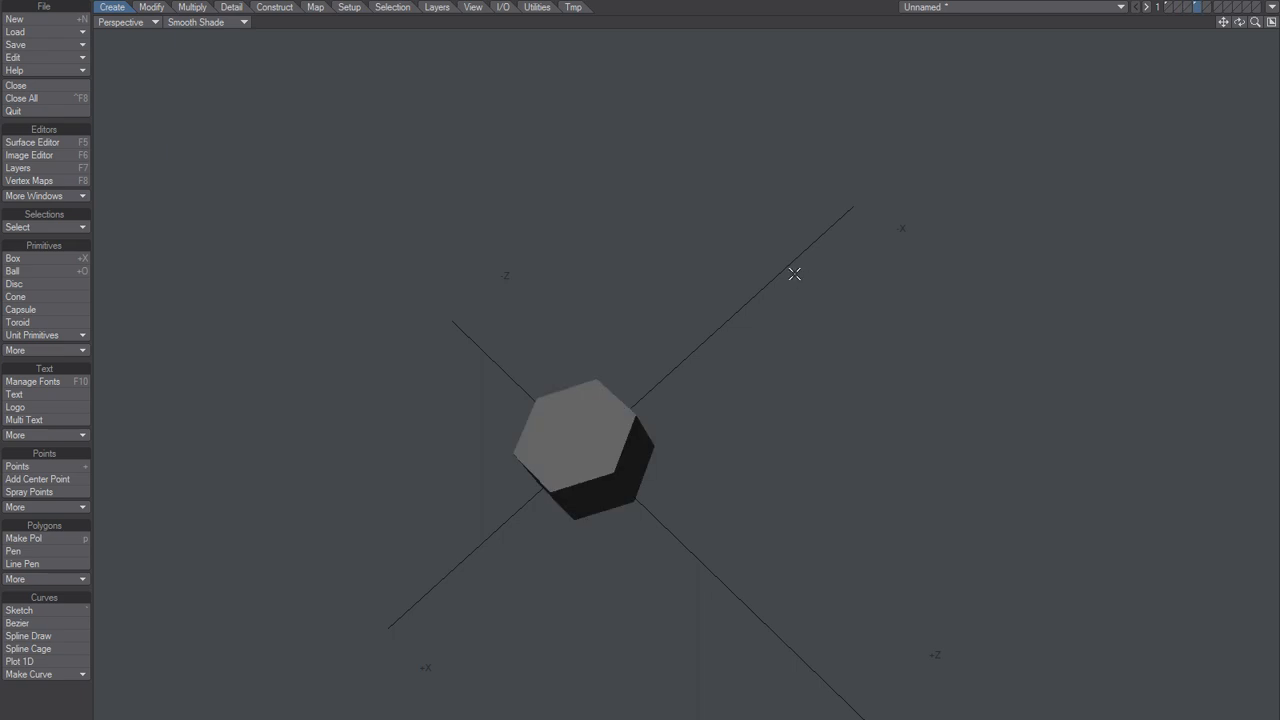
{"action": "key", "text": "Delete"}
{"action": "key", "text": "1"}
{"action": "key", "text": "Delete"}
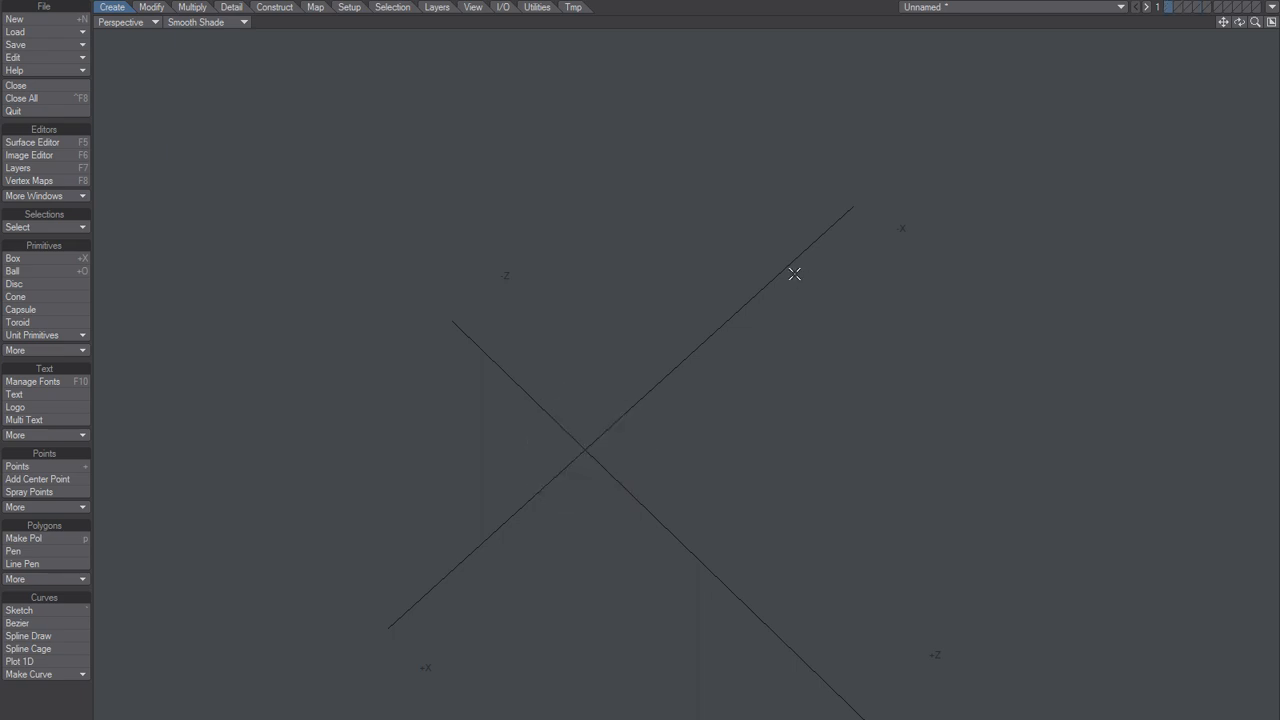
Step: Try to generate only a QuickBolt hex nut, 20 mm in diameter and 10 mm deep, and delete the hexagonal piece on layer 4
{"action": "key", "text": "shift+q"}
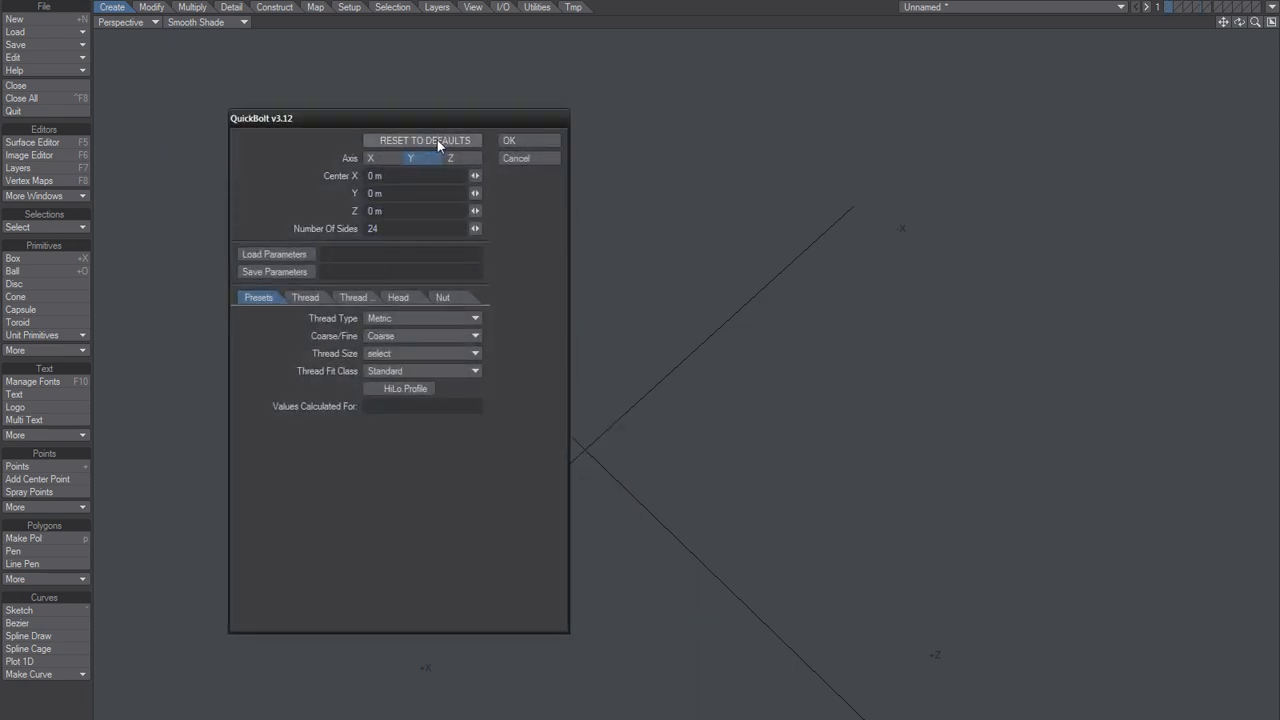
{"action": "left_click", "coordinate": [305, 297]}
{"action": "left_click", "coordinate": [398, 297]}
{"action": "left_click", "coordinate": [445, 298]}
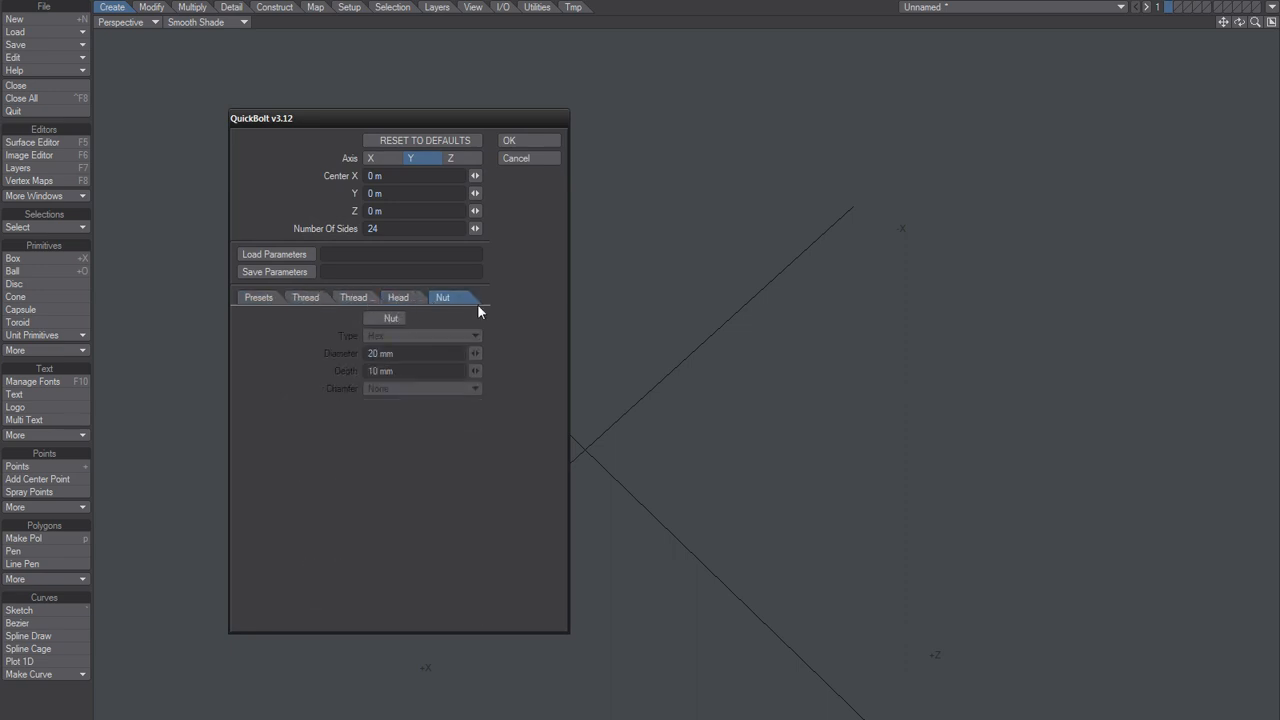
{"action": "left_click", "coordinate": [396, 319]}
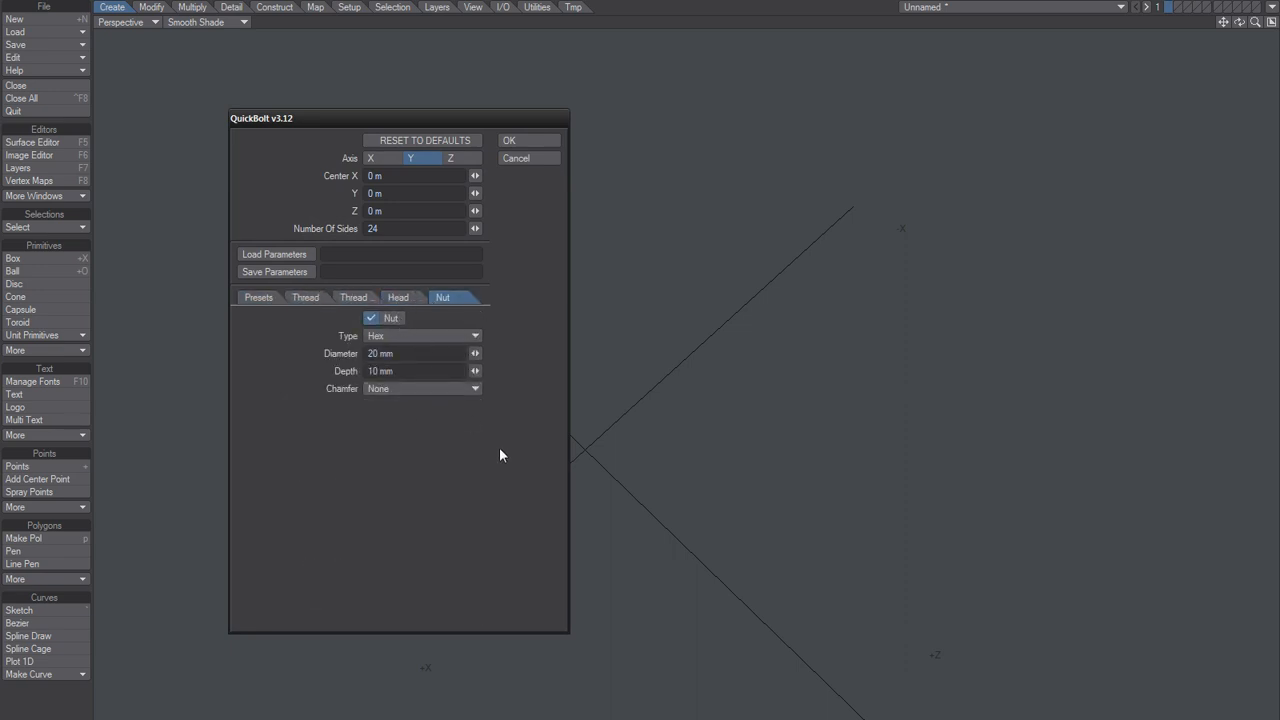
{"action": "left_click", "coordinate": [516, 141]}
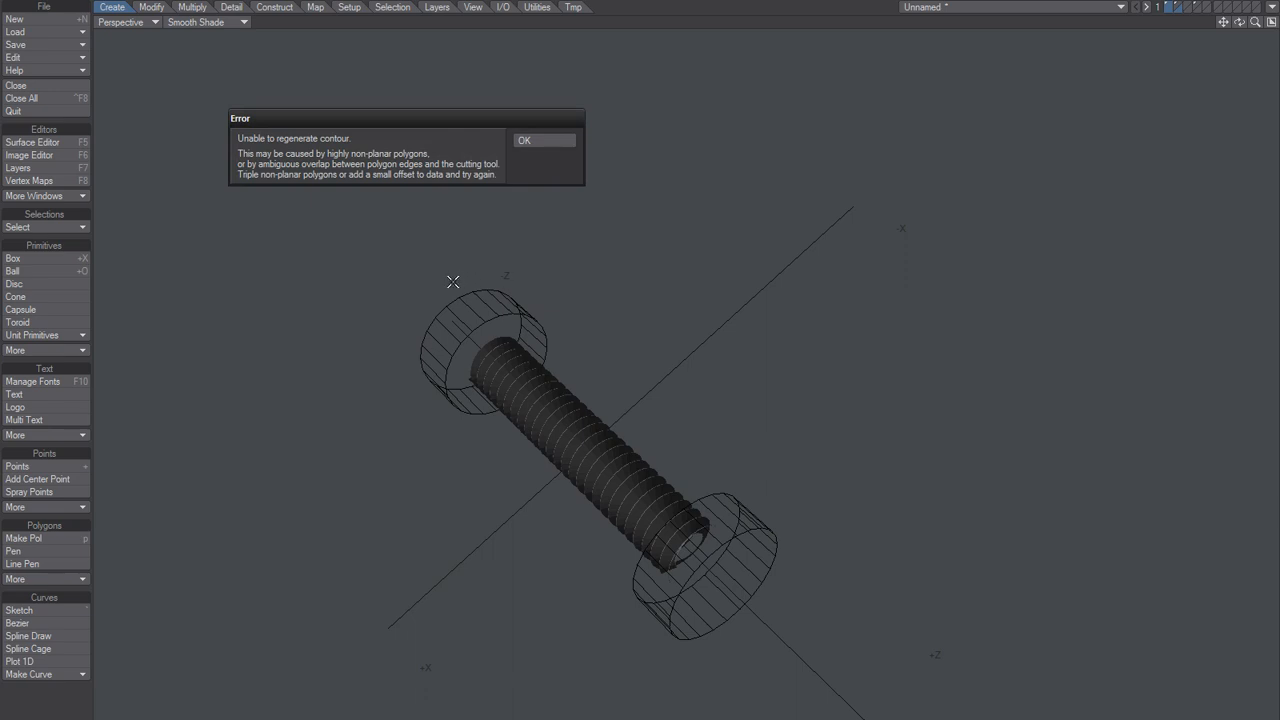
{"action": "left_click", "coordinate": [536, 140]}
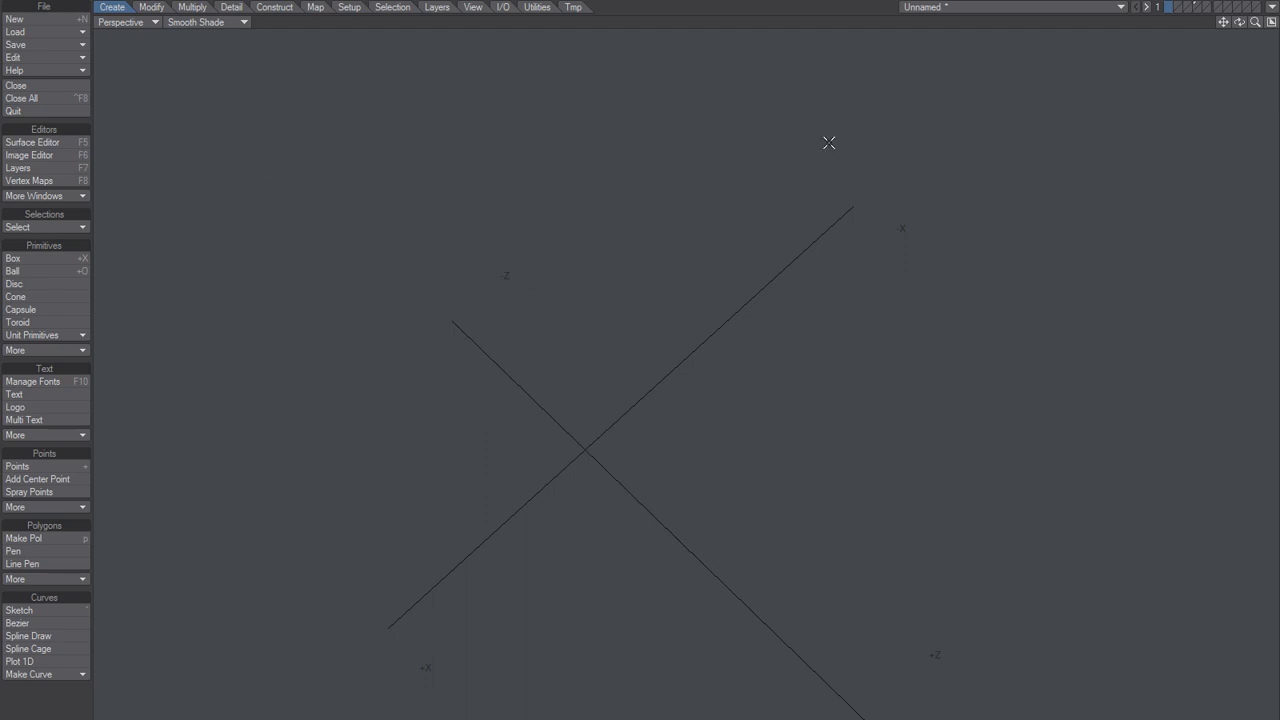
{"action": "key", "text": "4"}
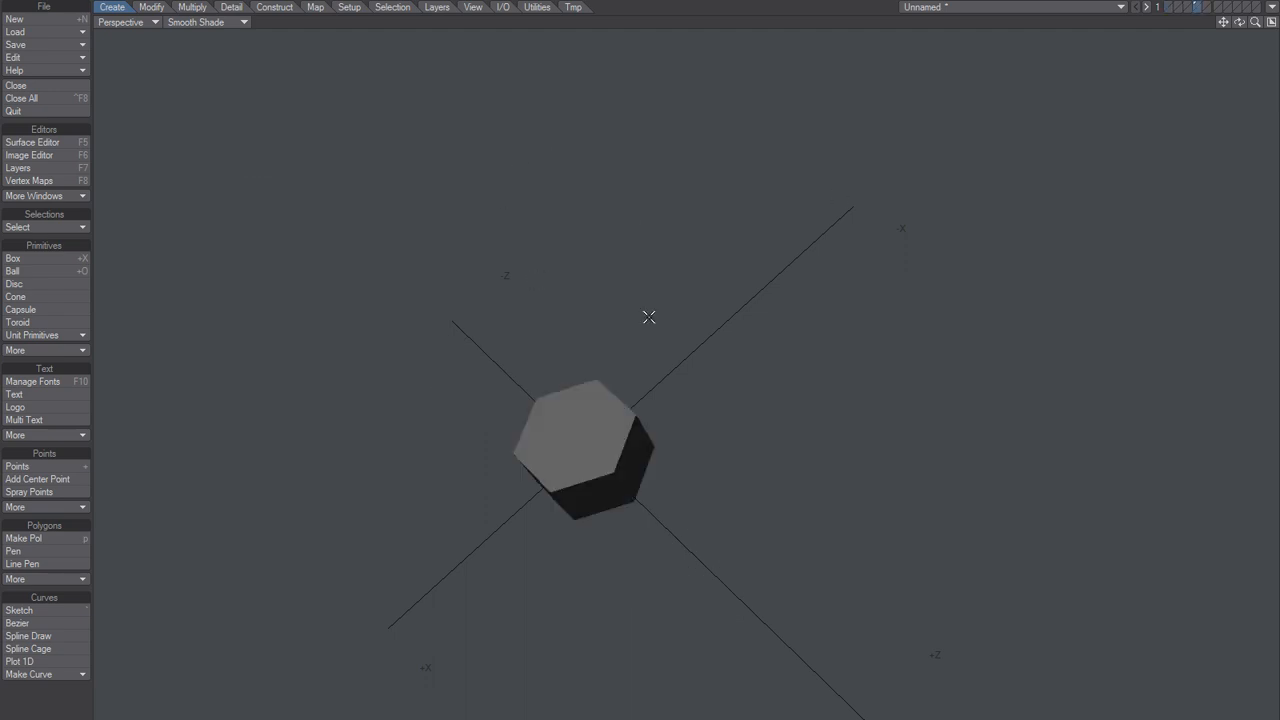
{"action": "key", "text": "Delete"}
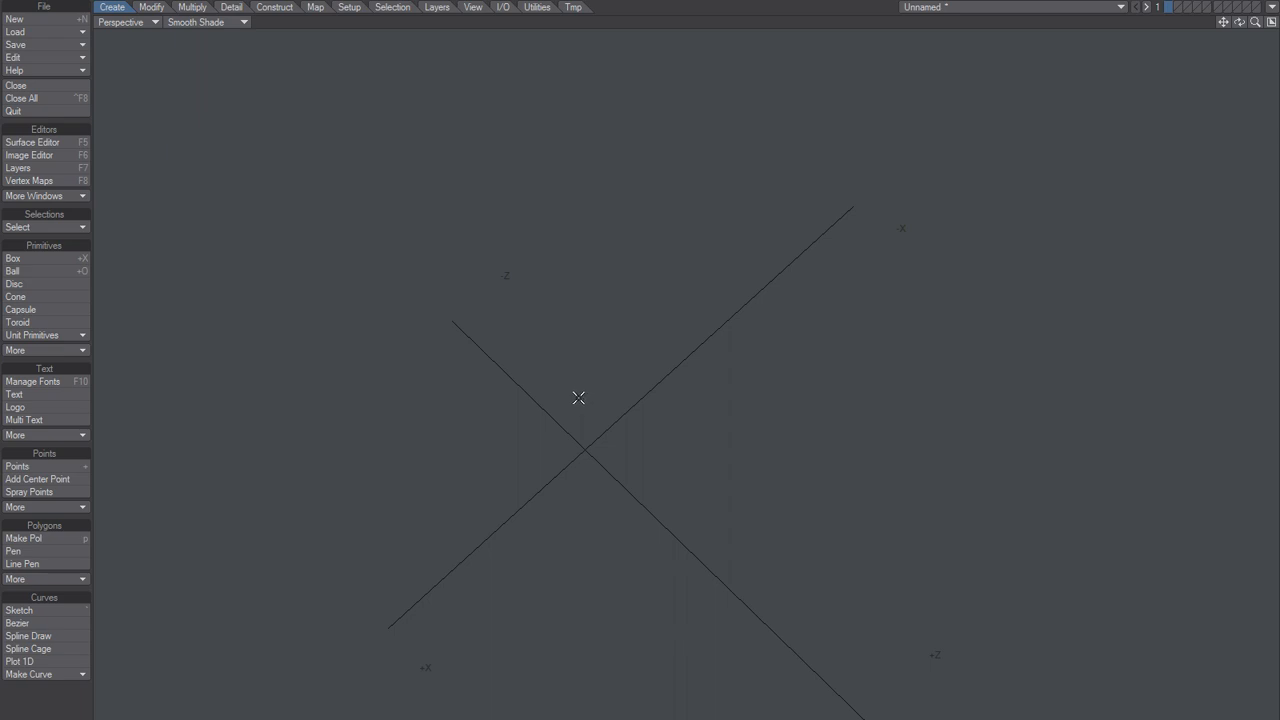
Step: Generate a QuickBolt thread 50 mm long with 2 mm pitch and 10 mm major diameter, plus a 20 mm hex nut 10 mm deep
{"action": "left_click", "coordinate": [445, 296]}
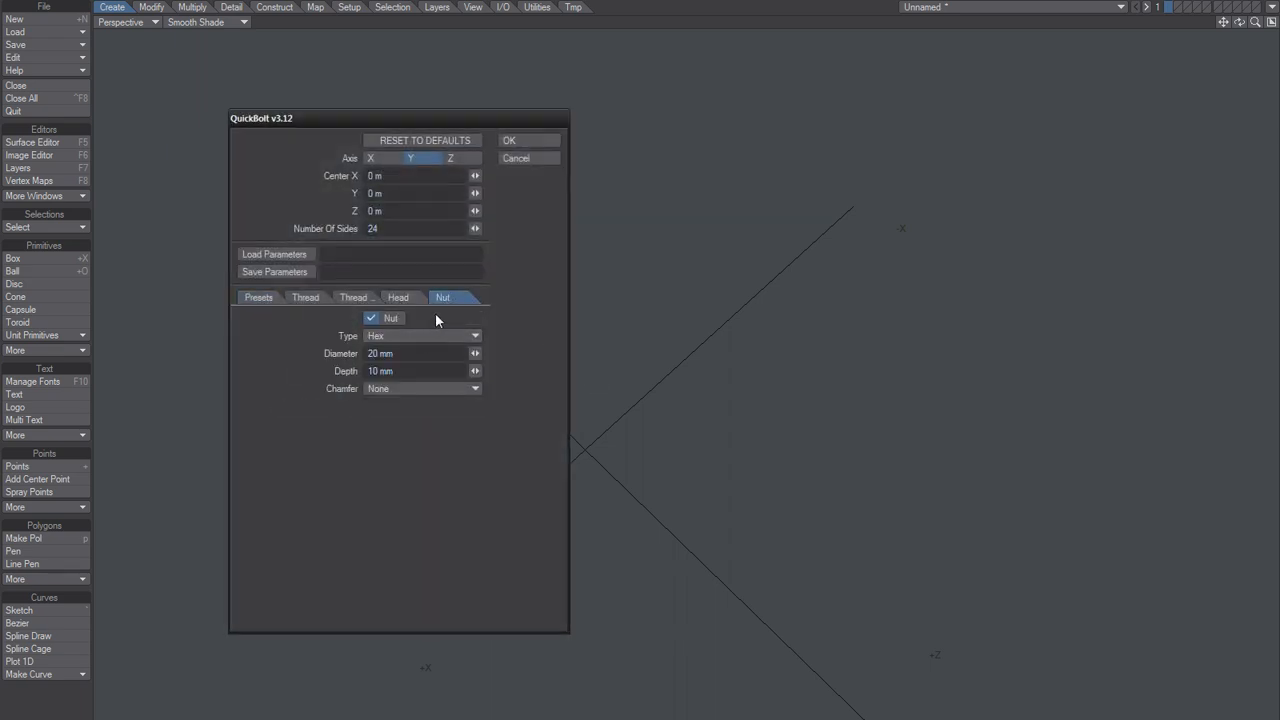
{"action": "left_click", "coordinate": [305, 297]}
{"action": "left_click", "coordinate": [371, 318]}
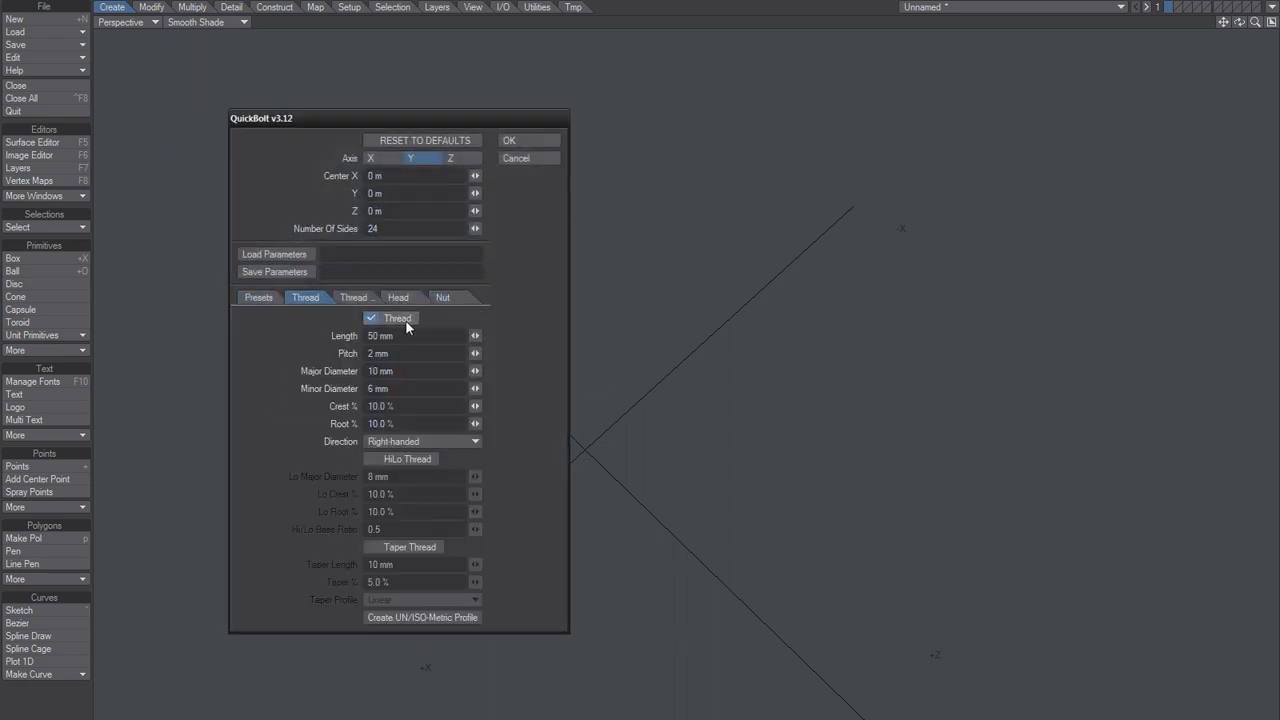
{"action": "left_click", "coordinate": [509, 140]}
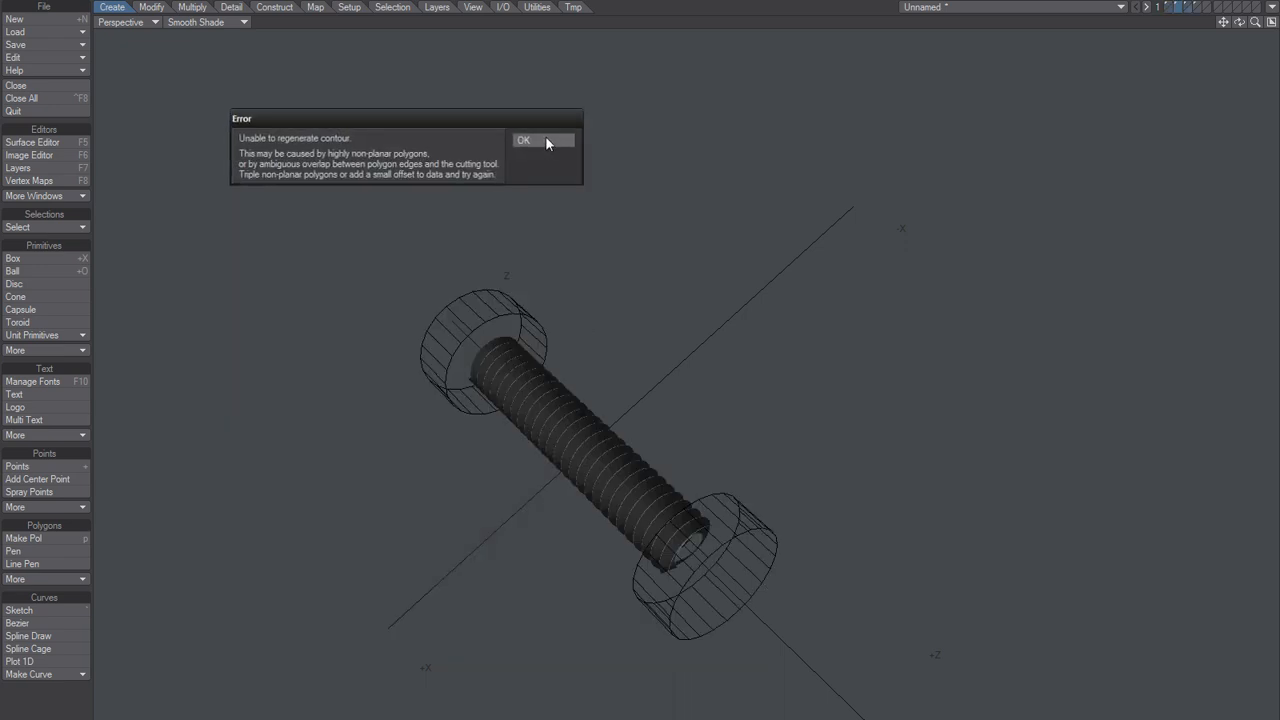
{"action": "left_click", "coordinate": [545, 137]}
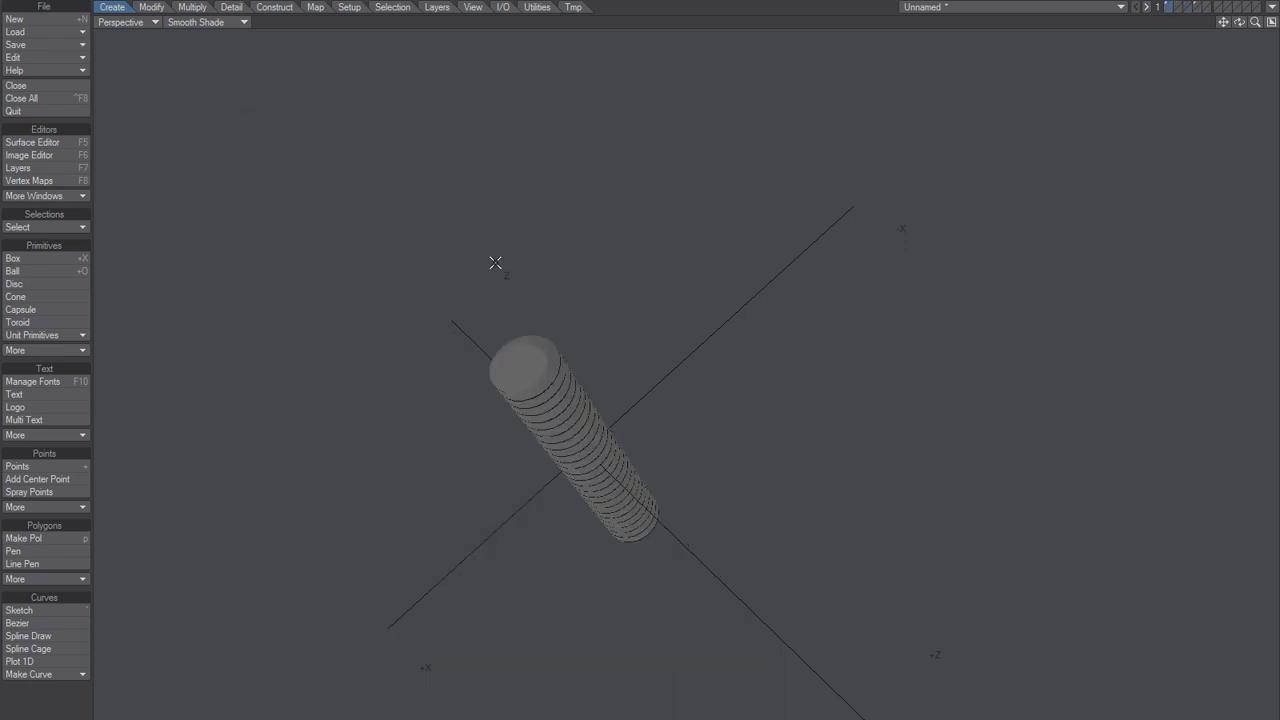
Step: Check layers 1 to 4 to examine where the generated thread and nut geometry were placed
{"action": "key", "text": "2"}
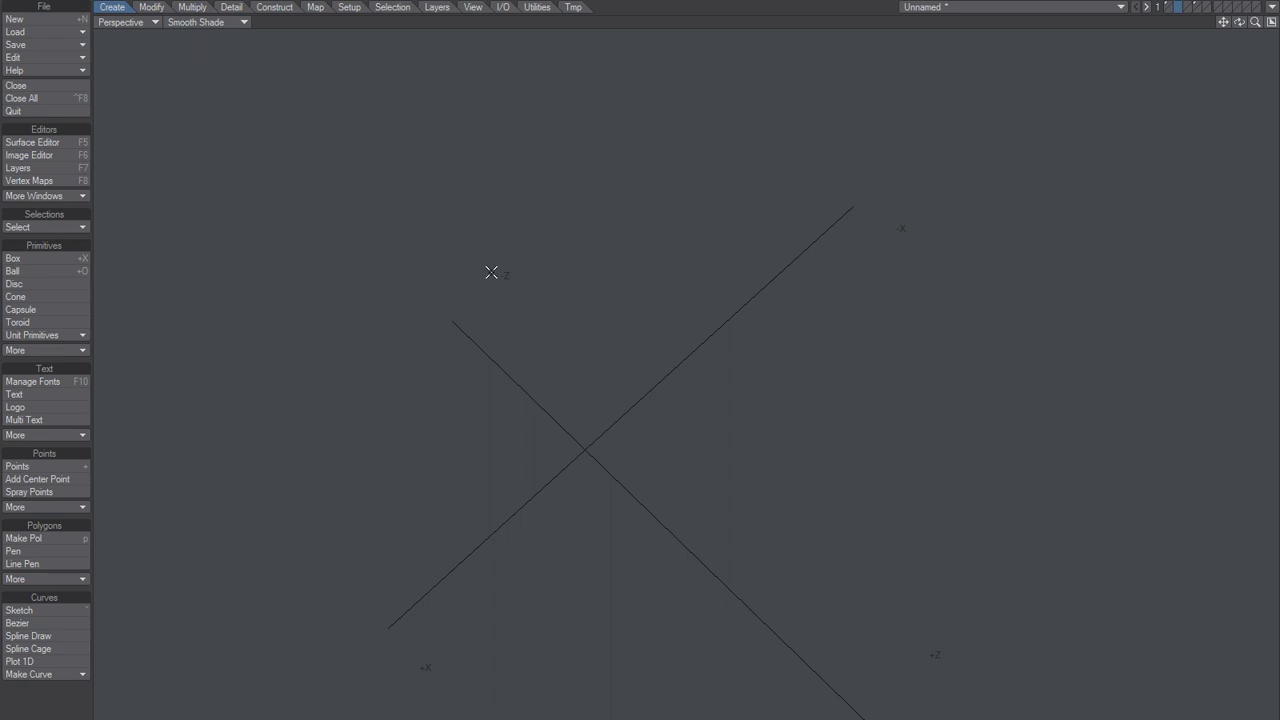
{"action": "key", "text": "3"}
{"action": "key", "text": "4"}
{"action": "left_click_drag", "start_coordinate": [631, 500], "coordinate": [732, 401], "text": "alt"}
{"action": "mouse_move", "coordinate": [609, 415]}
{"action": "left_mouse_down", "text": "alt+shift"}
{"action": "mouse_move", "coordinate": [691, 434]}
{"action": "mouse_move", "coordinate": [629, 446]}
{"action": "mouse_move", "coordinate": [648, 427]}
{"action": "mouse_move", "coordinate": [651, 371]}
{"action": "mouse_move", "coordinate": [608, 394]}
{"action": "left_mouse_up", "text": "alt+shift"}
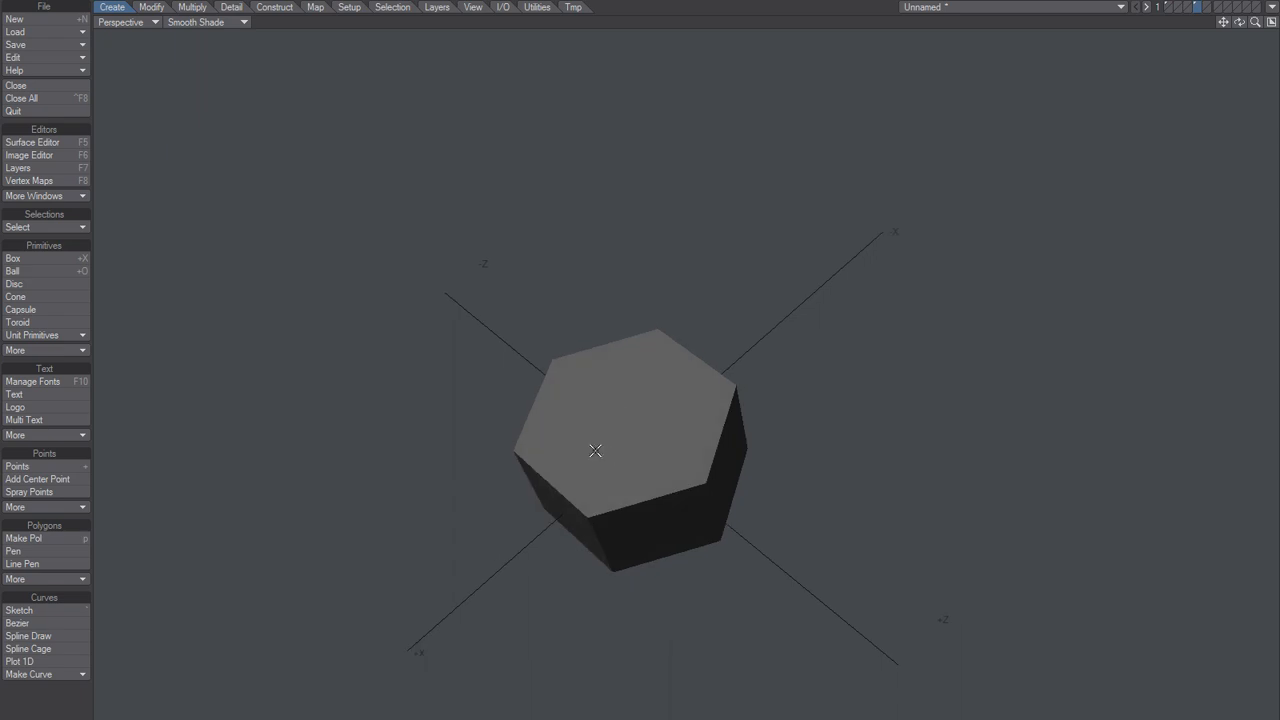
{"action": "key", "text": "1"}
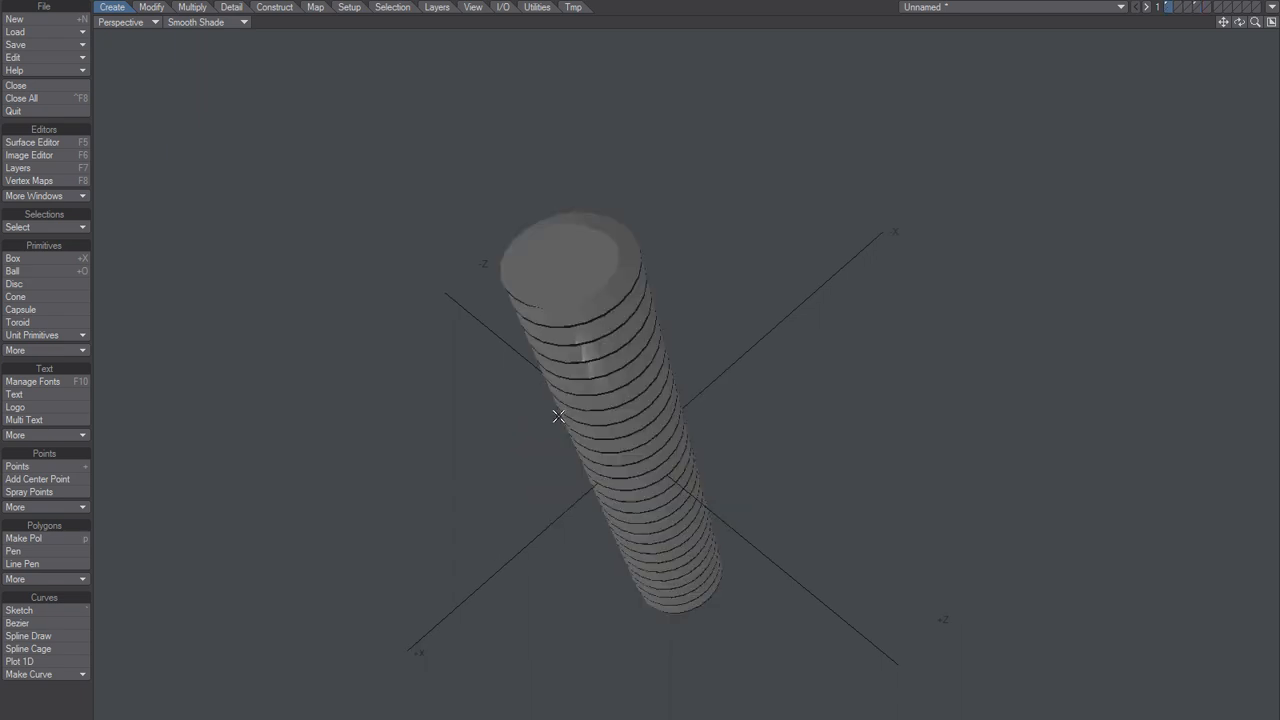
{"action": "key", "text": "2"}
{"action": "key", "text": "3"}
{"action": "key", "text": "4"}
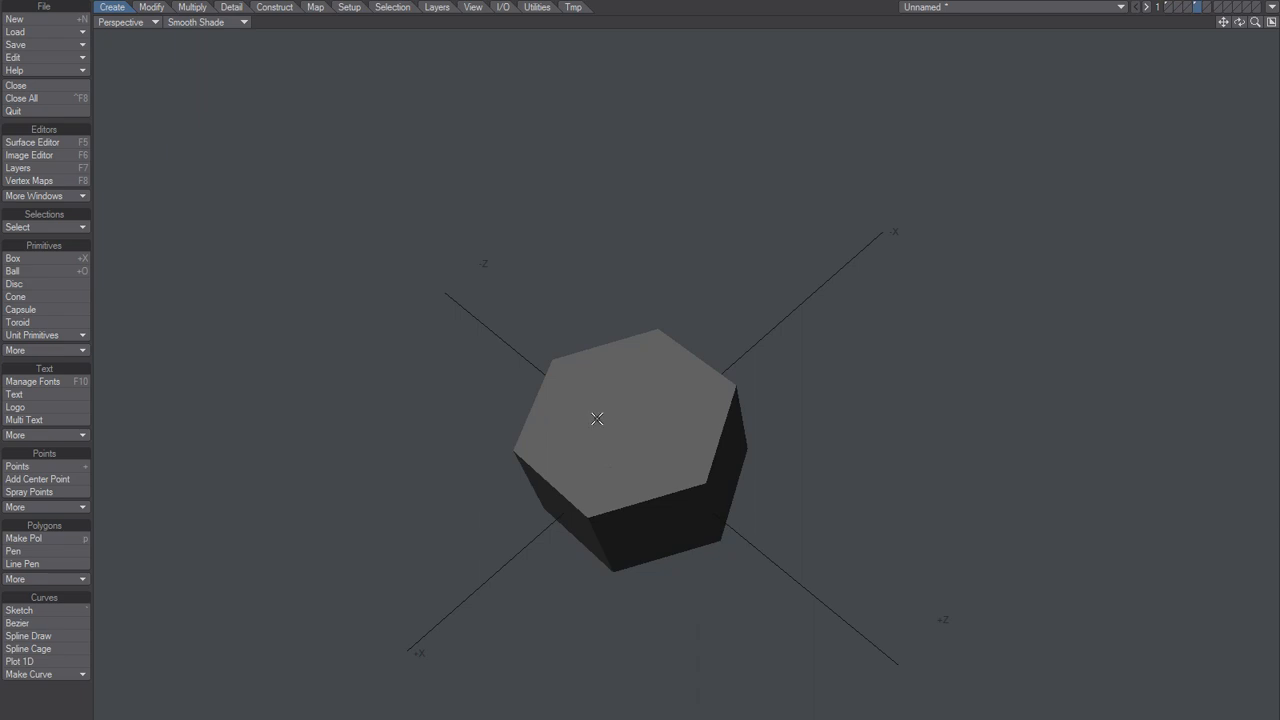
Step: Show the layer 1 thread in the background of the hex nut, and move the nut from layer 4 to layer 1
{"action": "left_click_drag", "start_coordinate": [590, 419], "coordinate": [649, 378], "text": "alt"}
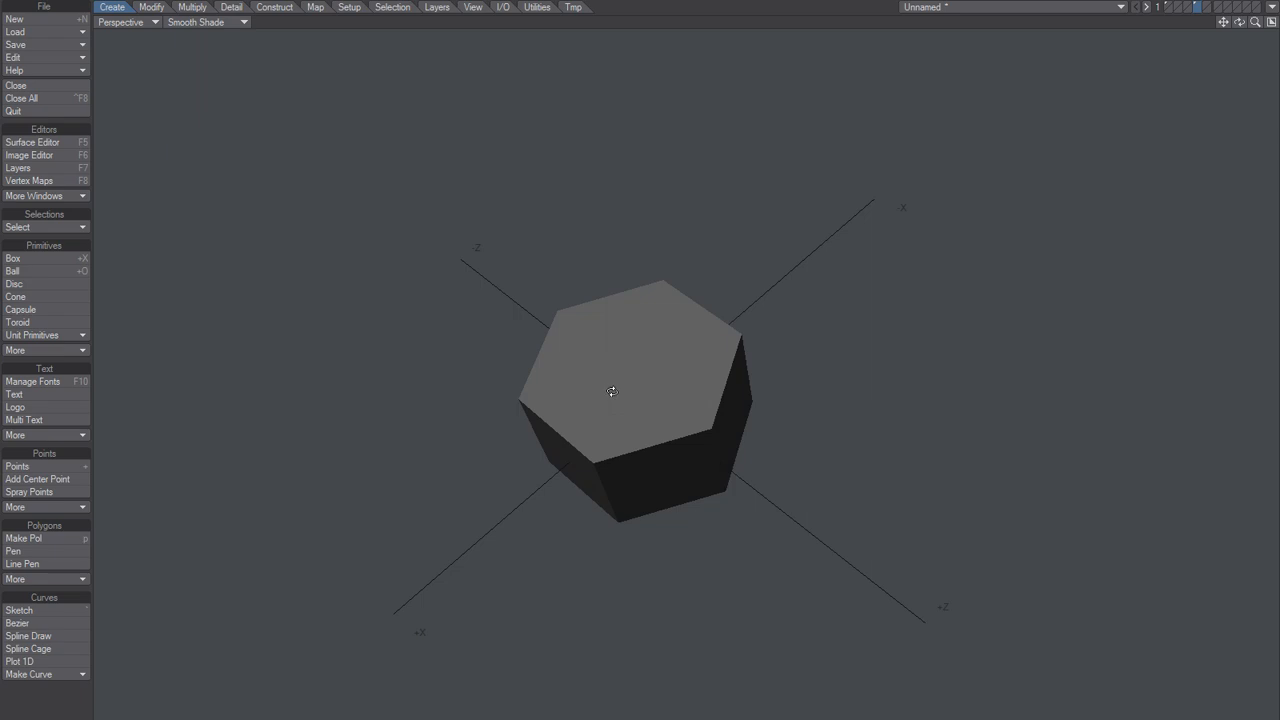
{"action": "key", "text": "alt+1"}
{"action": "left_click_drag", "start_coordinate": [614, 393], "coordinate": [655, 370], "text": "alt"}
{"action": "scroll", "coordinate": [690, 359], "scroll_direction": "up", "scroll_amount": 2}
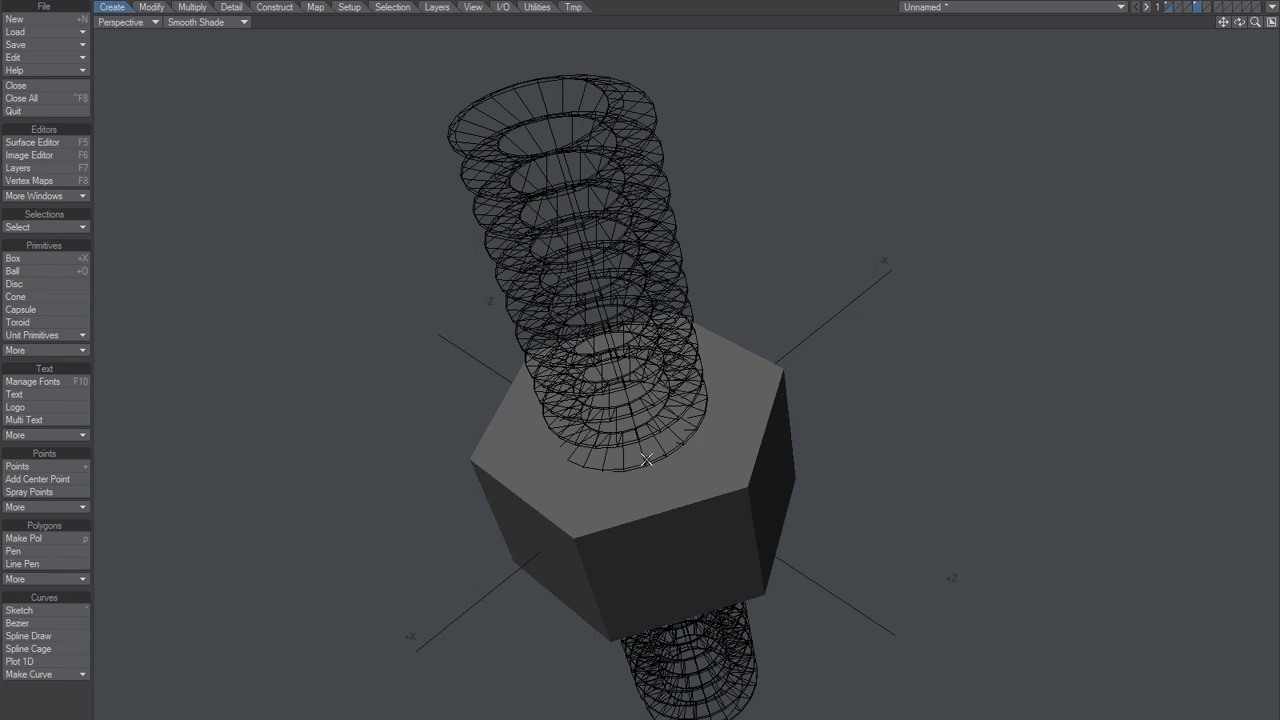
{"action": "key", "text": "x"}
{"action": "key", "text": "1"}
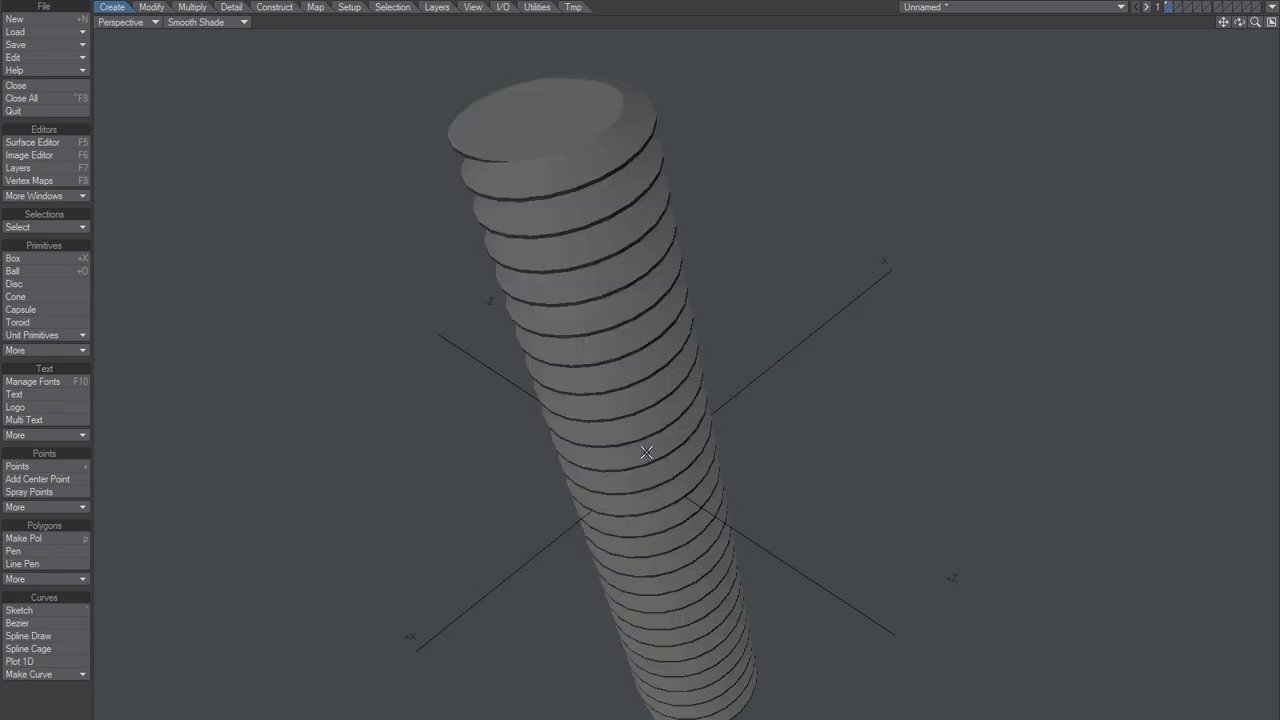
{"action": "key", "text": "v"}
Step: Try a Speed Boolean subtract with the nut selected on the thread, undo it, and clear the selection
{"action": "left_click_drag", "start_coordinate": [631, 457], "coordinate": [631, 428], "text": "alt"}
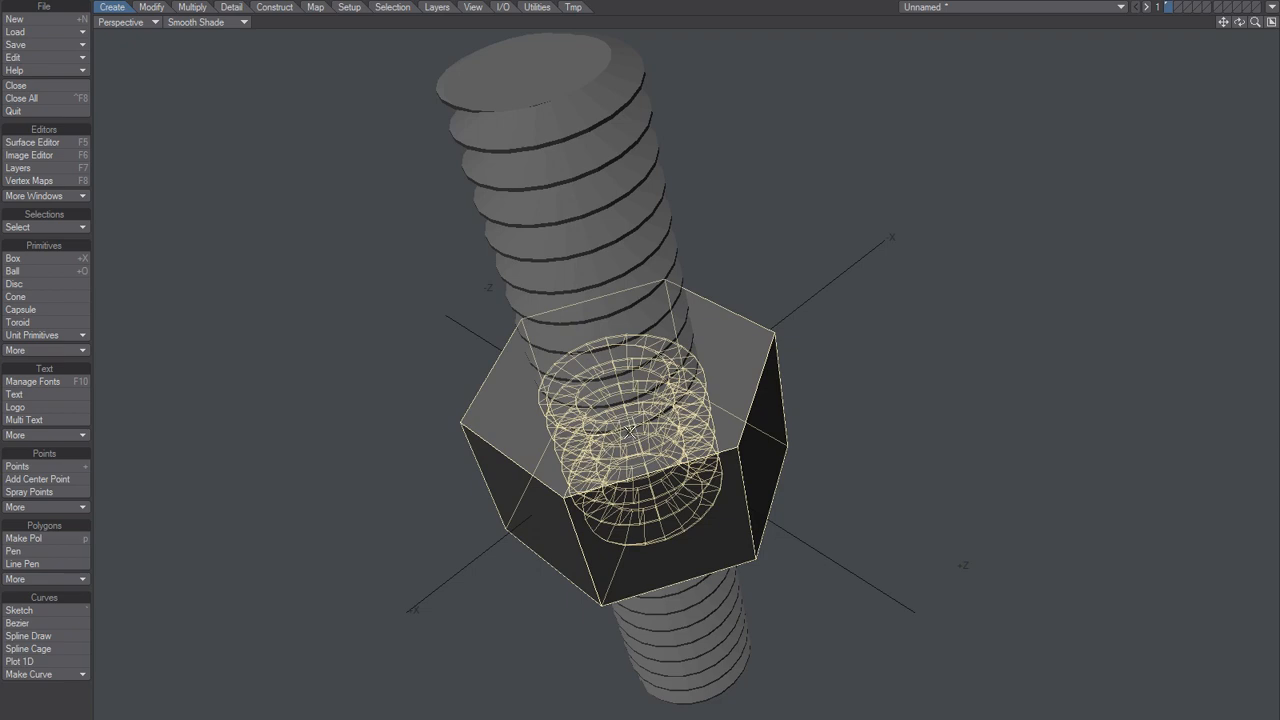
{"action": "key", "text": "shift+b"}
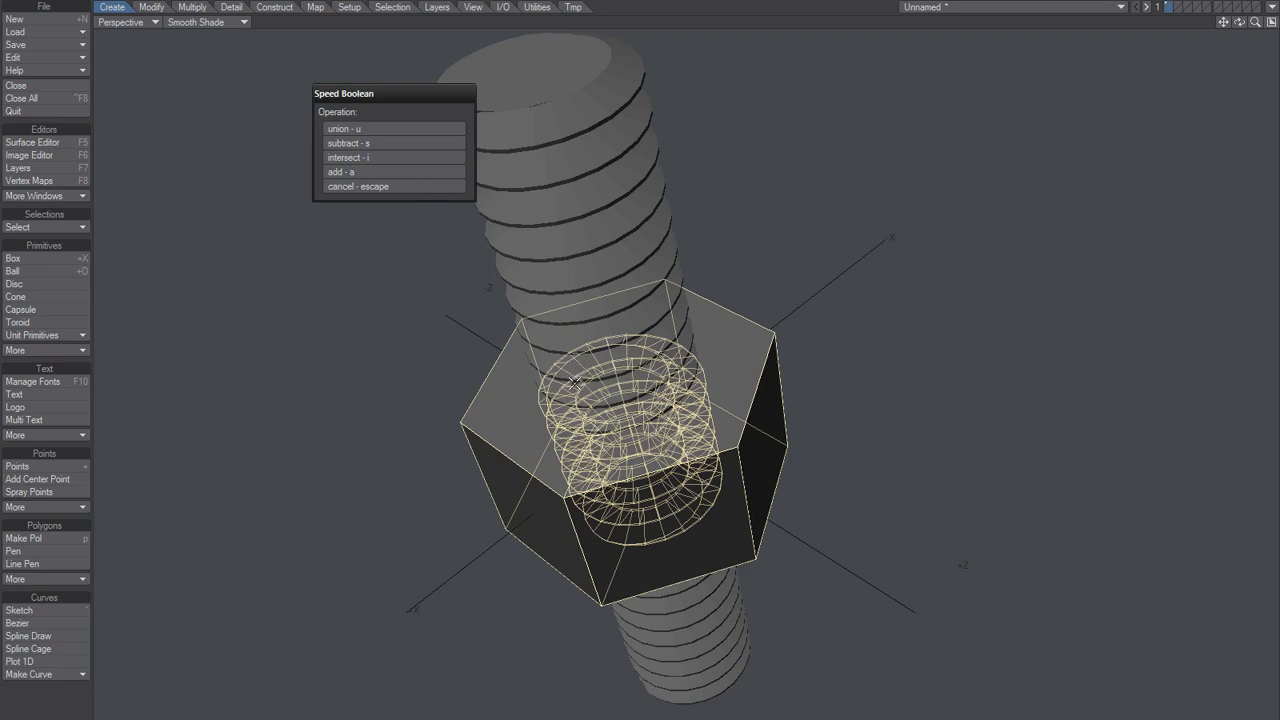
{"action": "left_click", "coordinate": [370, 143]}
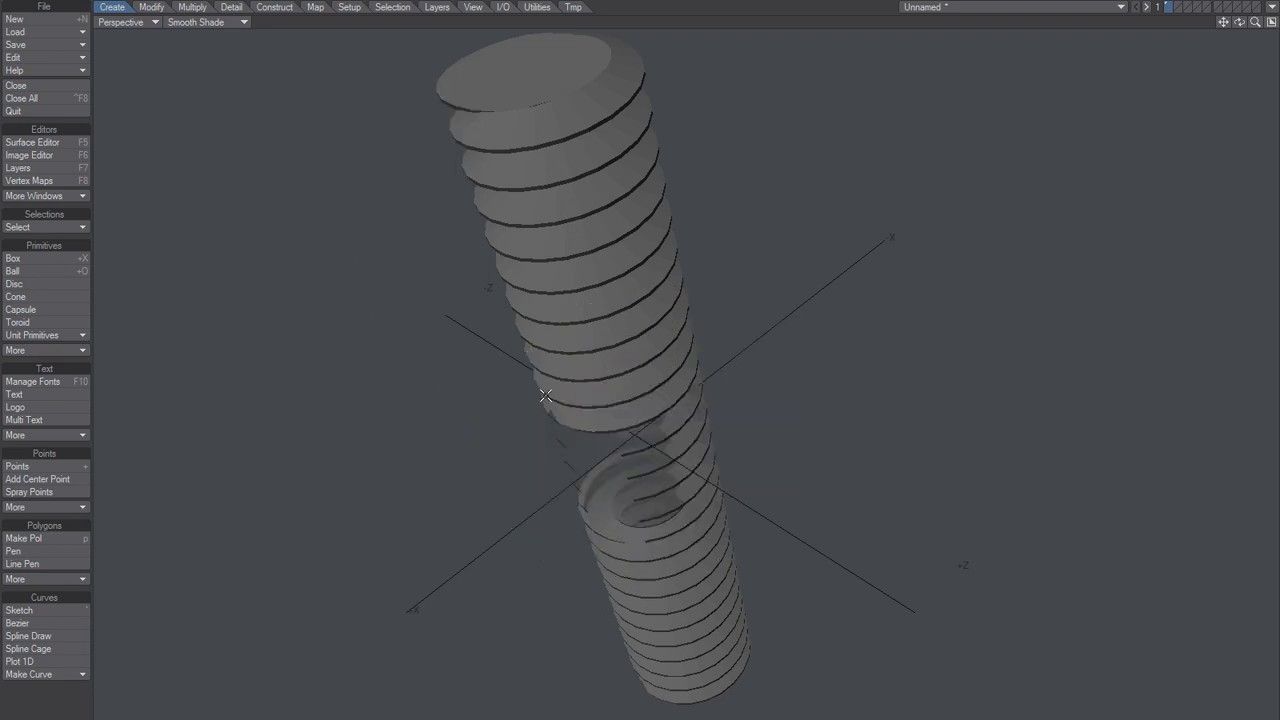
{"action": "left_click_drag", "start_coordinate": [477, 451], "coordinate": [574, 485], "text": "alt"}
{"action": "key", "text": "ctrl+z"}
{"action": "key", "text": "slash"}
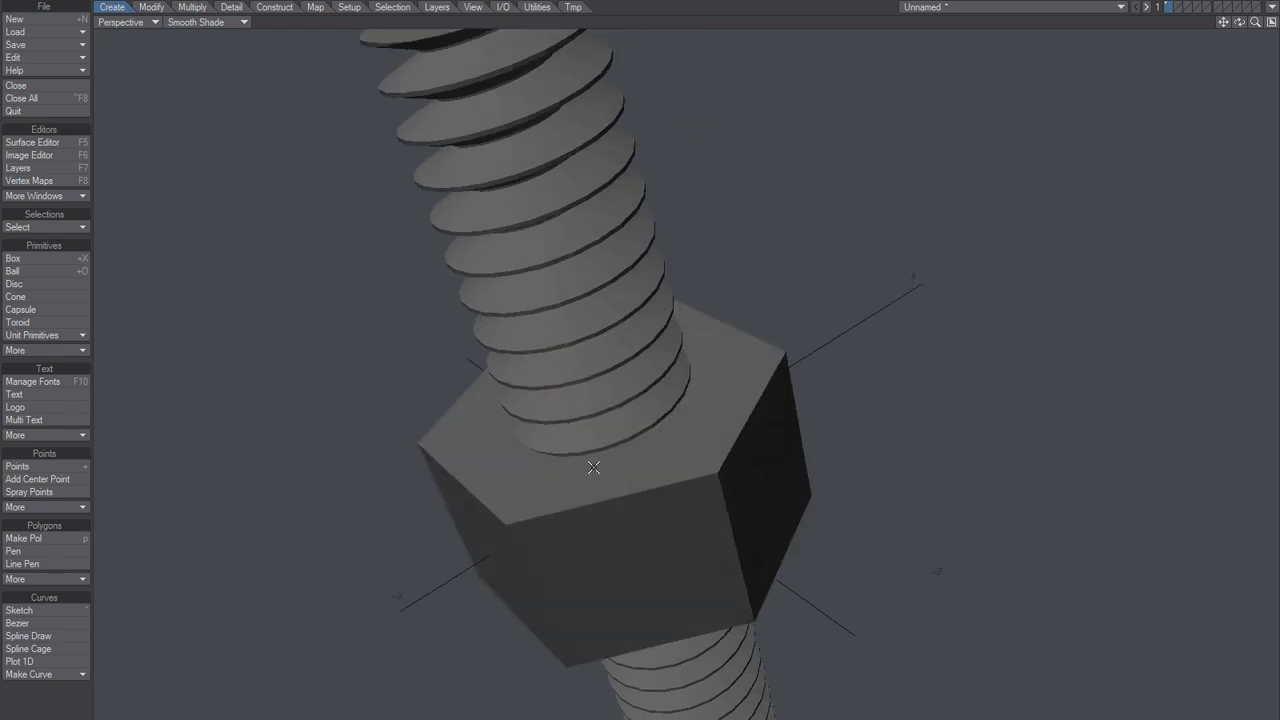
Step: Examine how the nut and the thread fit together by selecting each connected piece in turn
{"action": "left_click", "coordinate": [536, 489]}
{"action": "key", "text": "bracketright"}
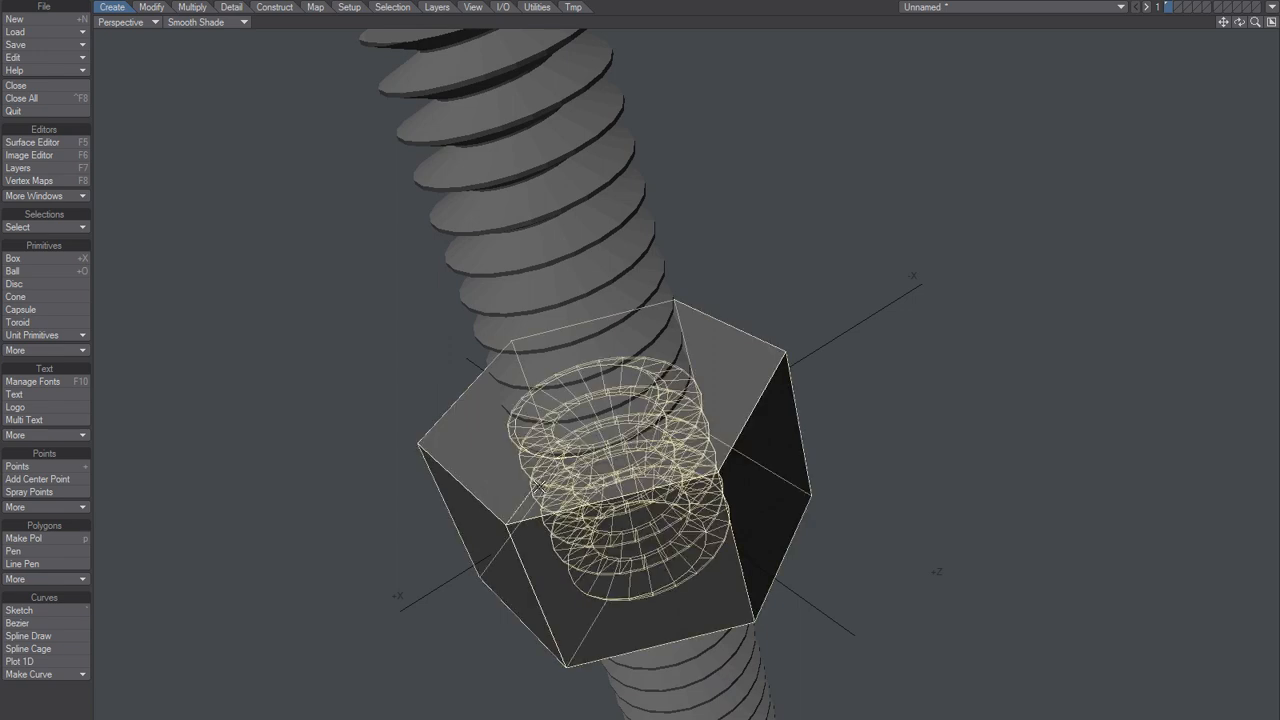
{"action": "left_click_drag", "start_coordinate": [538, 486], "coordinate": [548, 396], "text": "alt"}
{"action": "key", "text": "slash"}
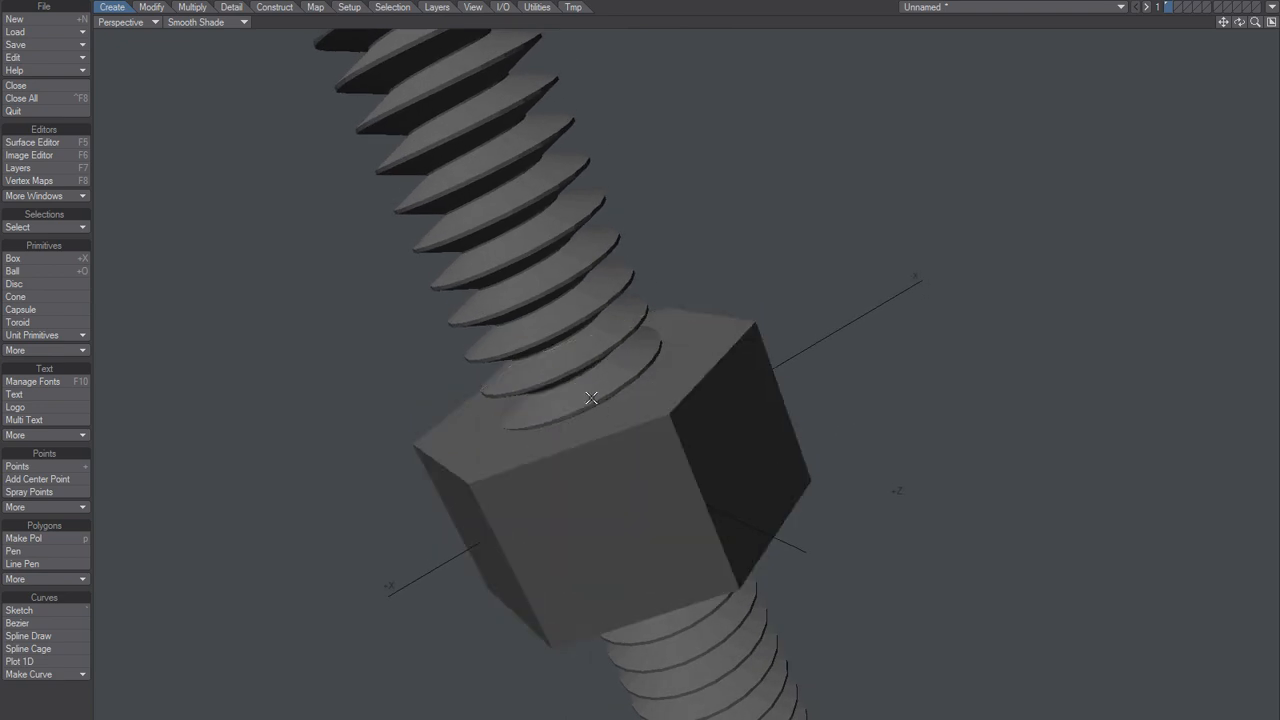
{"action": "left_click_drag", "start_coordinate": [637, 404], "coordinate": [648, 406], "text": "alt"}
{"action": "left_click", "coordinate": [572, 298]}
{"action": "key", "text": "bracketright"}
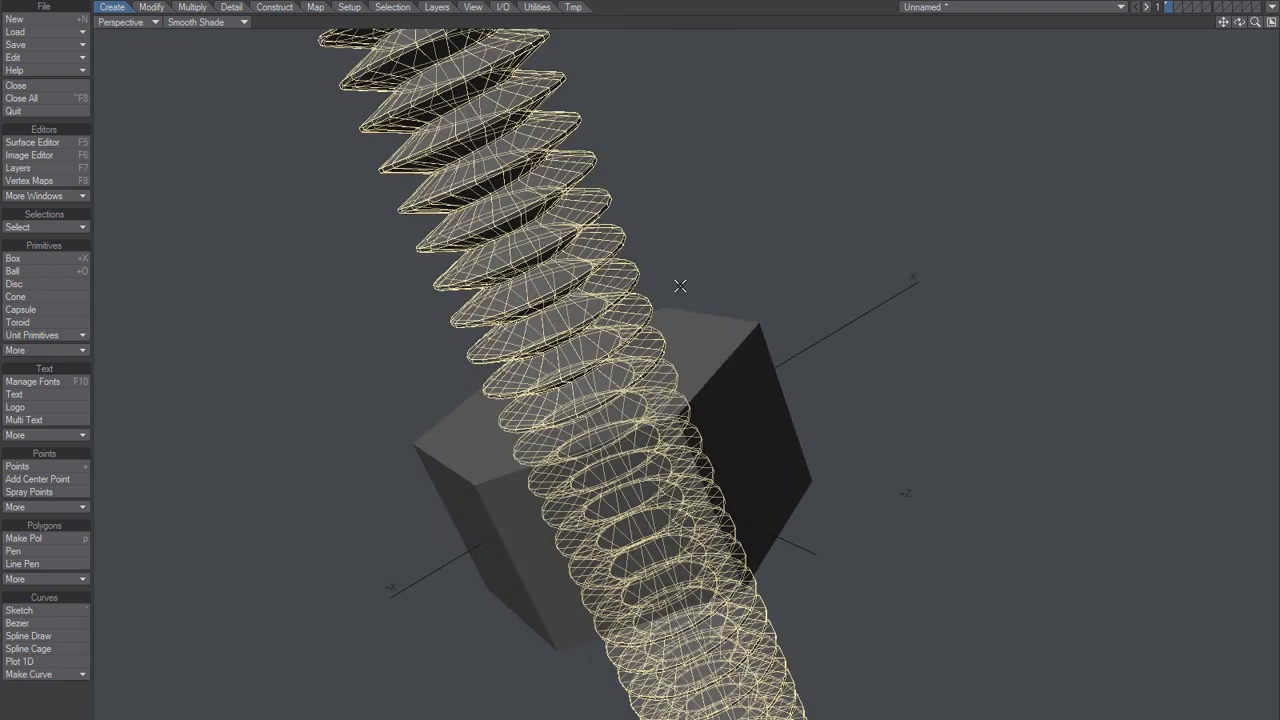
{"action": "key", "text": "minus"}
{"action": "key", "text": "backslash"}
{"action": "key", "text": "slash"}
Step: Select the whole connected nut on layer 1 and move it to layer 3
{"action": "left_click", "coordinate": [706, 357]}
{"action": "key", "text": "bracketright"}
{"action": "left_click_drag", "start_coordinate": [755, 501], "coordinate": [561, 421], "text": "alt"}
{"action": "scroll", "coordinate": [697, 468], "scroll_direction": "up", "scroll_amount": 4}
{"action": "scroll", "coordinate": [650, 404], "scroll_direction": "down", "scroll_amount": 4}
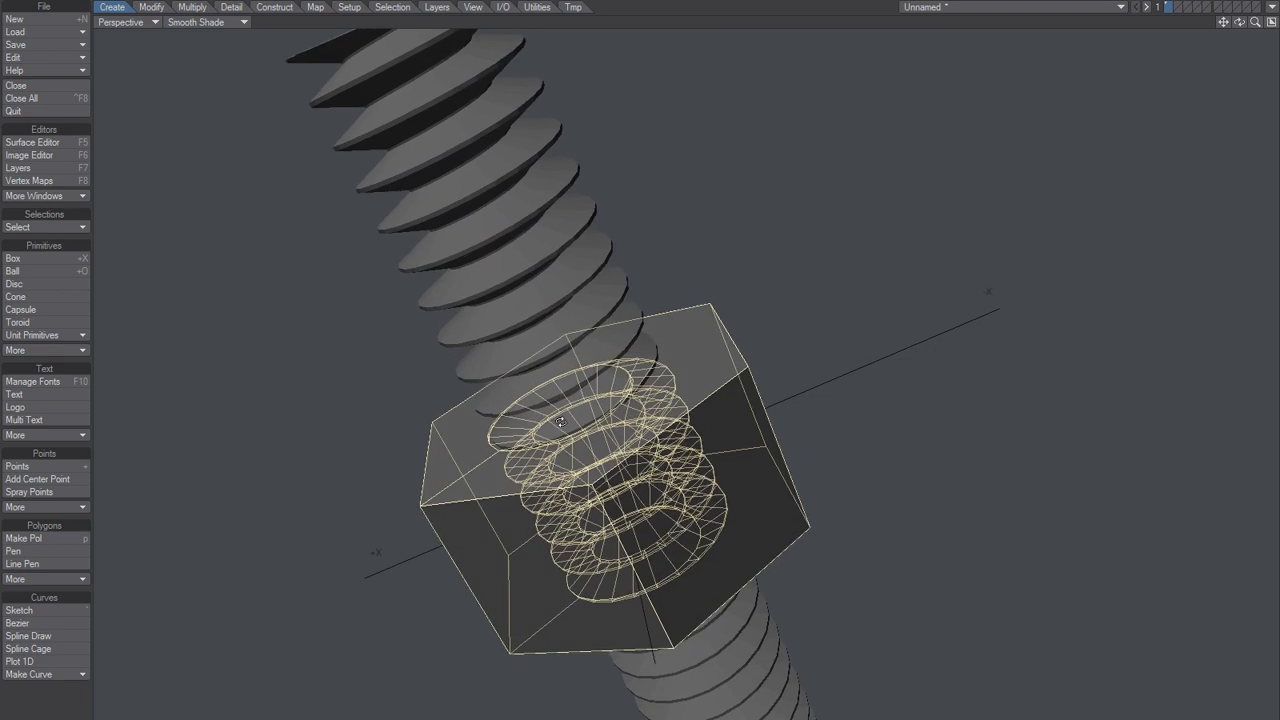
{"action": "key", "text": "x"}
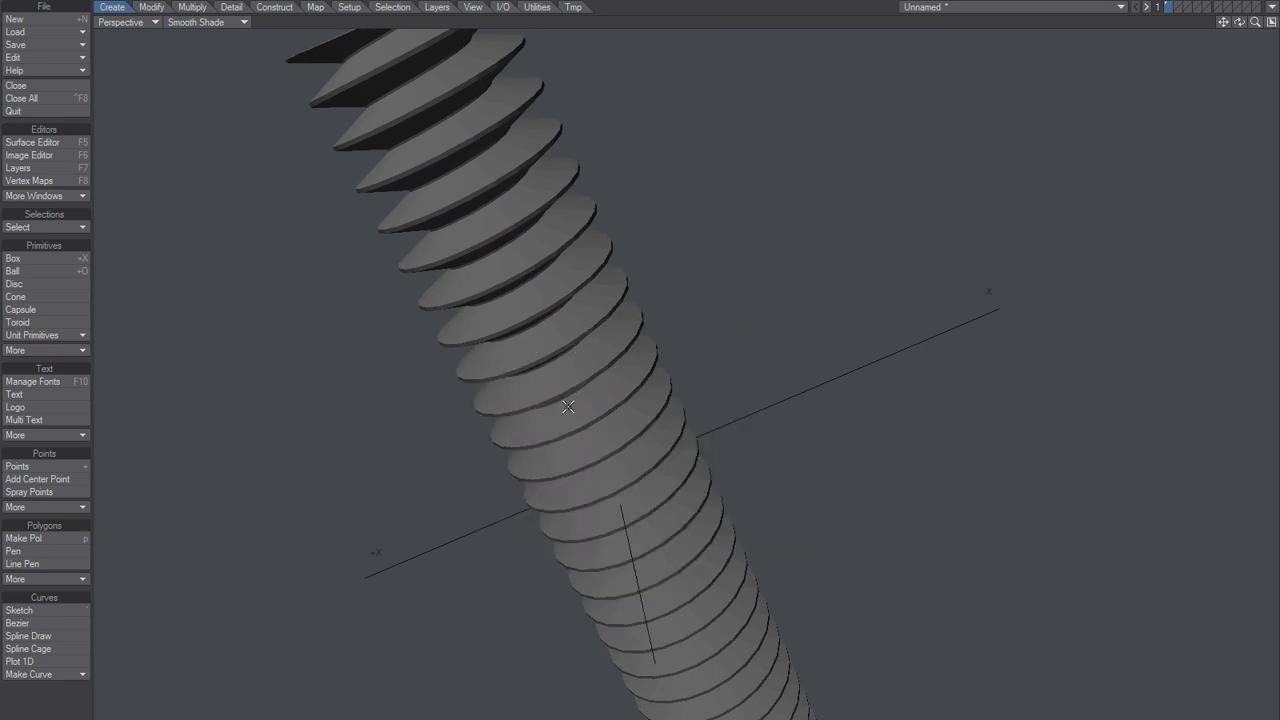
{"action": "key", "text": "2"}
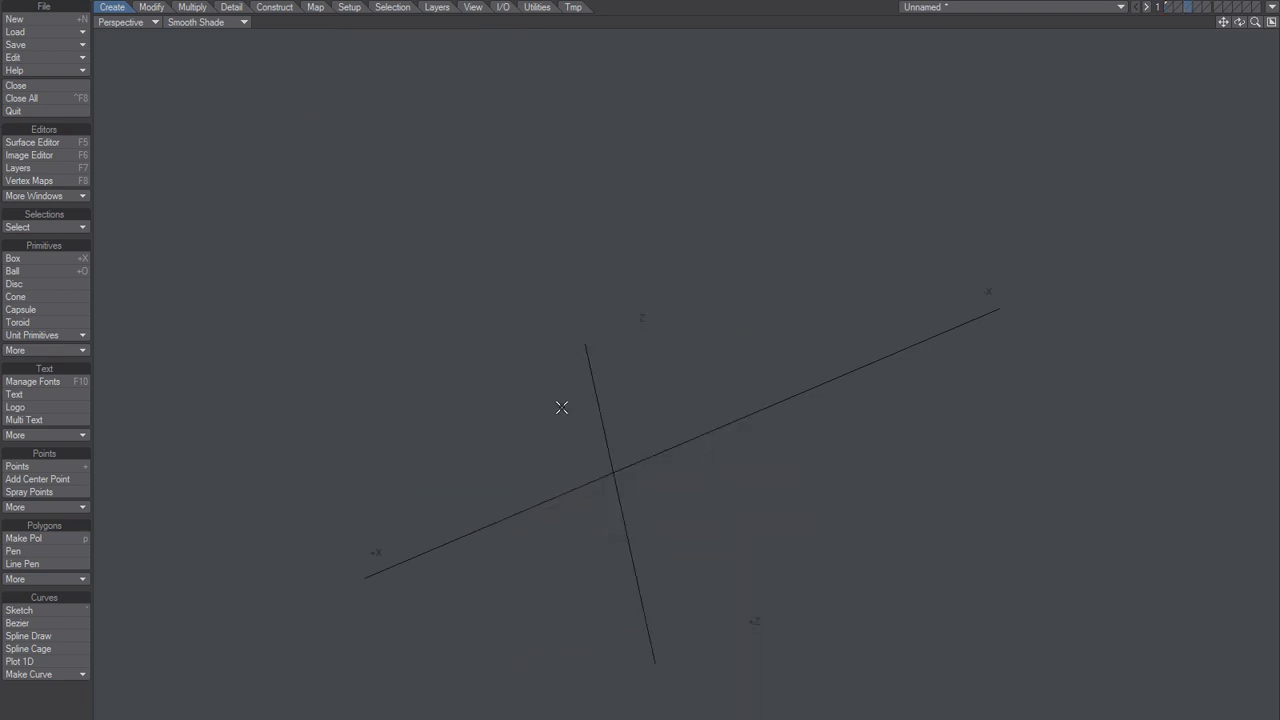
{"action": "key", "text": "v"}
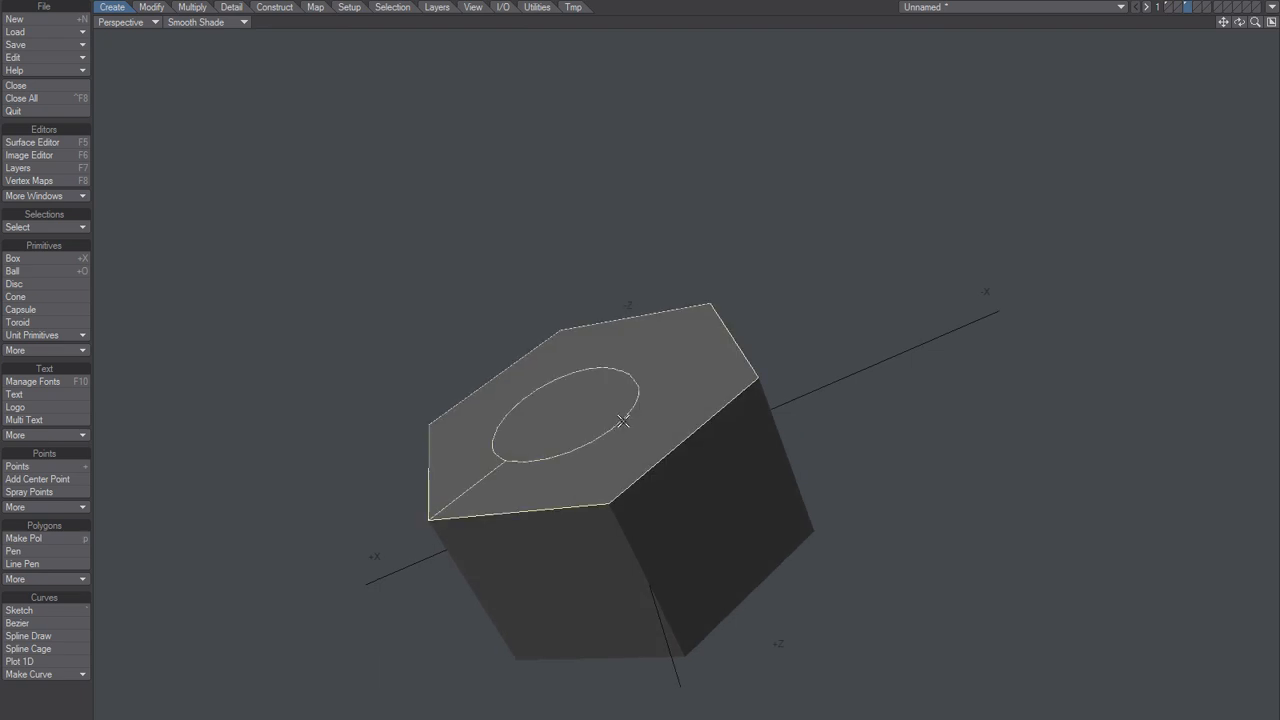
Step: Try deleting the nut's selected upper face, and undo the deletion
{"action": "key", "text": "Delete"}
{"action": "left_click_drag", "start_coordinate": [719, 294], "coordinate": [739, 453], "text": "alt"}
{"action": "left_click_drag", "start_coordinate": [739, 453], "coordinate": [663, 434], "text": "alt+shift"}
{"action": "key", "text": "u"}
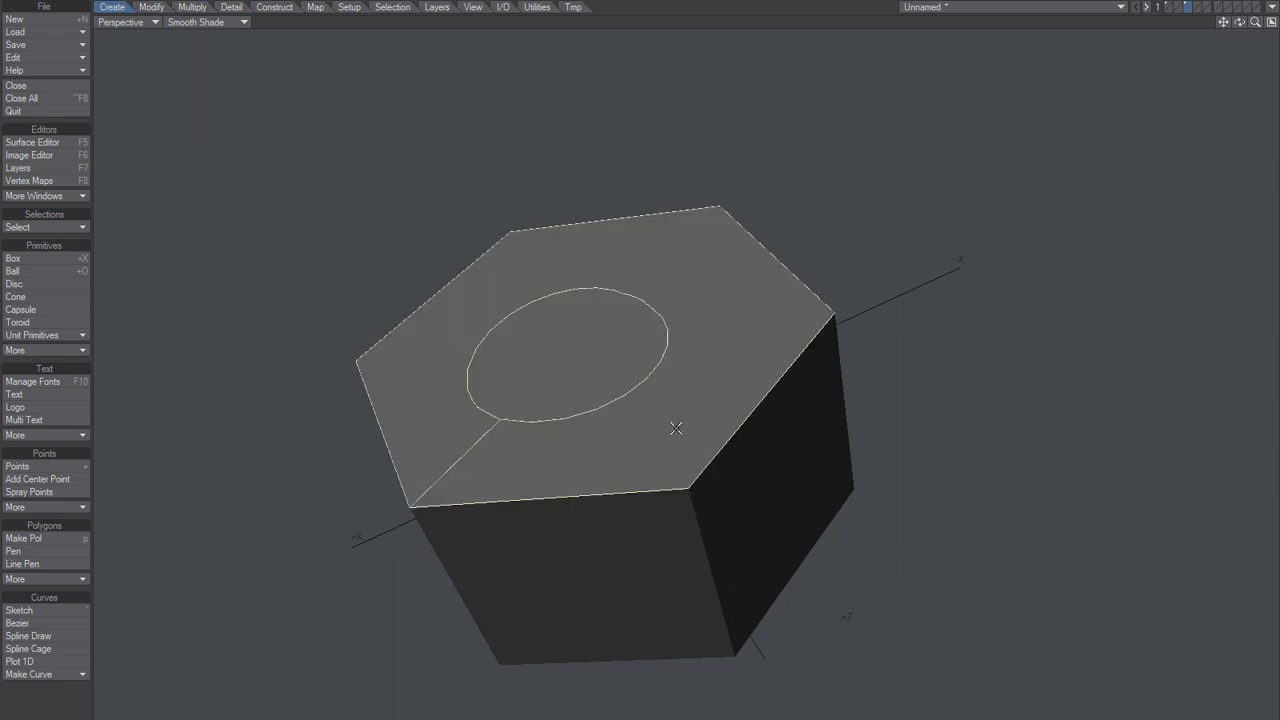
Step: Clear the polygon selection and set the perspective view to Wireframe Shade
{"action": "left_click", "coordinate": [393, 189]}
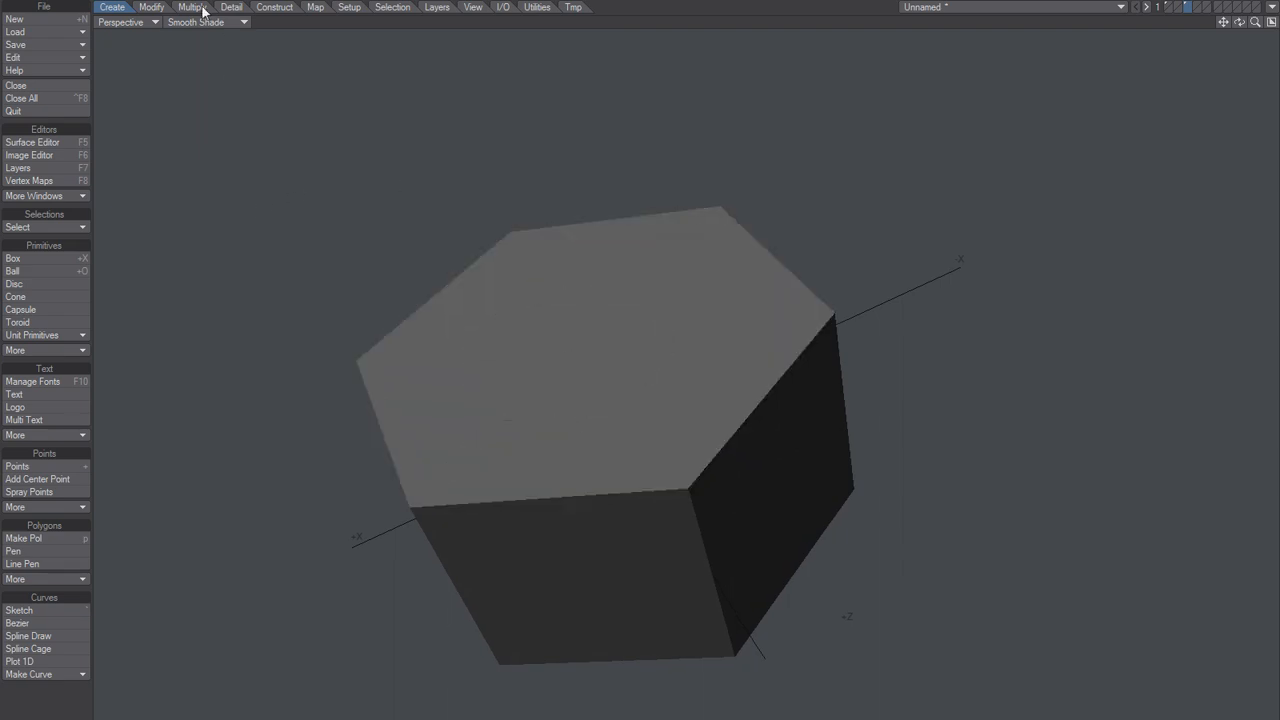
{"action": "left_click", "coordinate": [204, 21]}
{"action": "left_click", "coordinate": [204, 57]}
Step: Triple the nut's upper face, and delete the triangles covering the threaded hole
{"action": "left_click", "coordinate": [572, 380]}
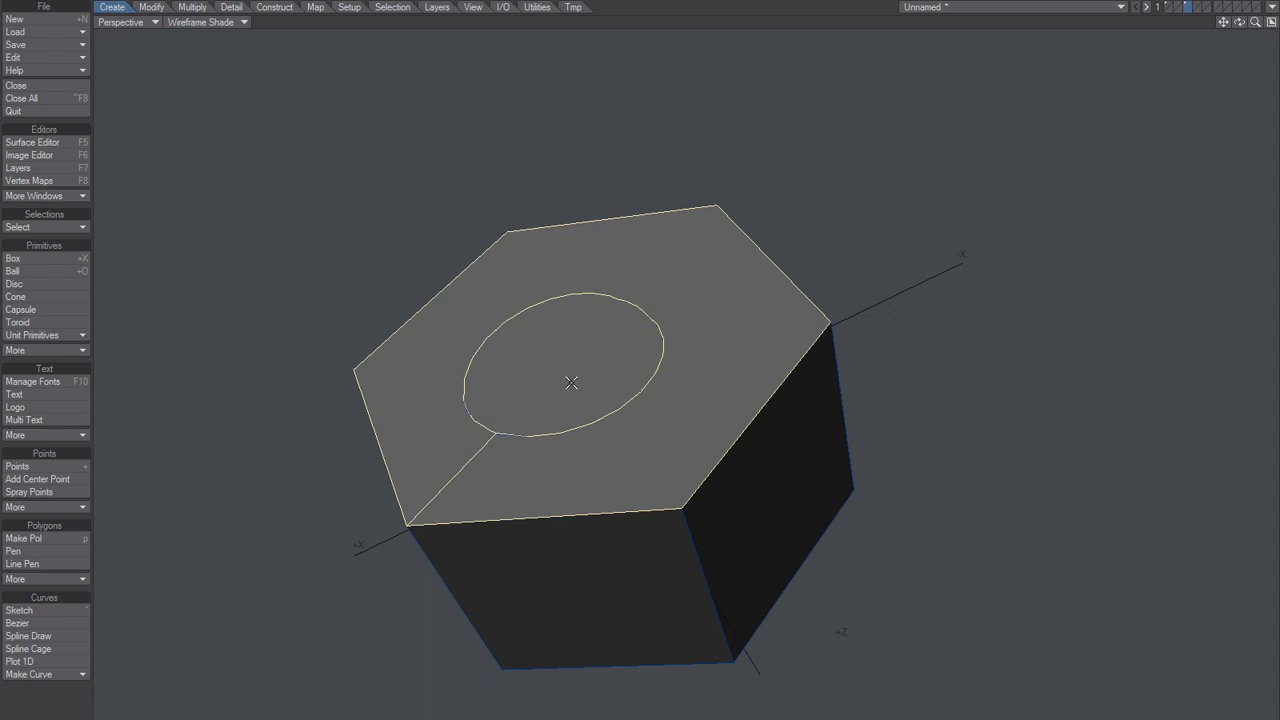
{"action": "left_click_drag", "start_coordinate": [593, 433], "coordinate": [646, 491], "text": "ctrl+alt"}
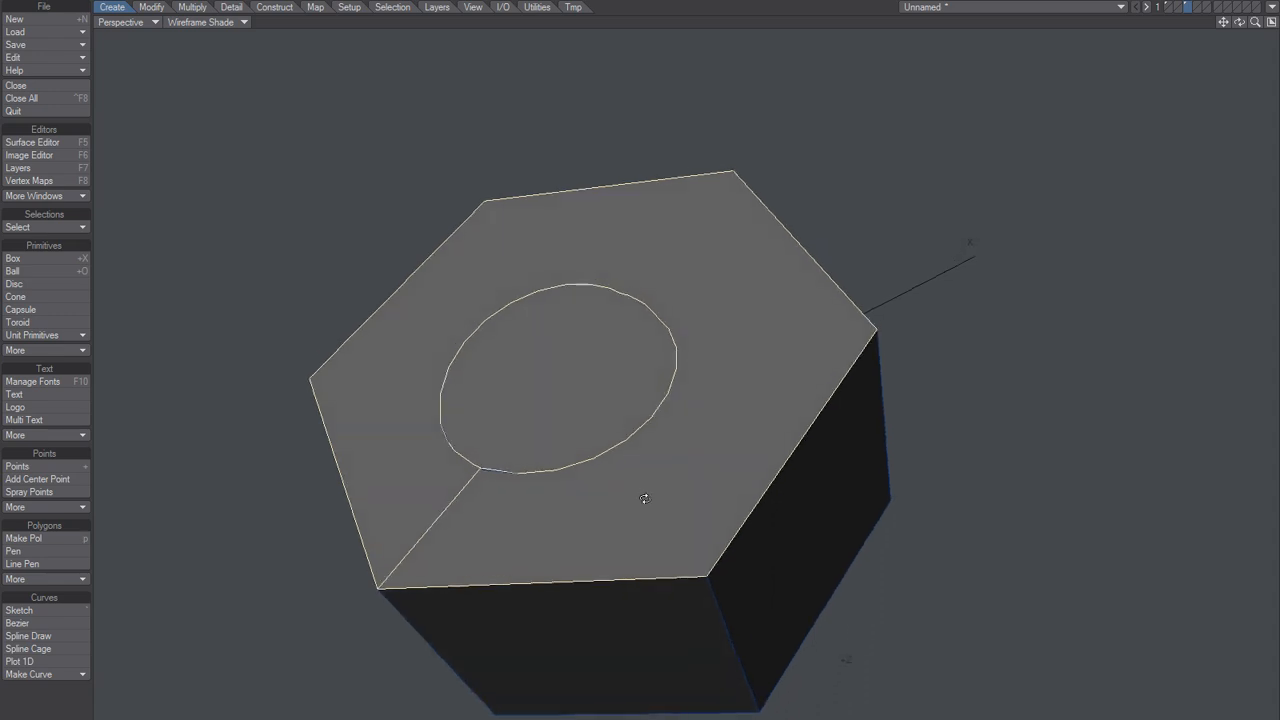
{"action": "key", "text": "shift+t"}
{"action": "key", "text": "slash"}
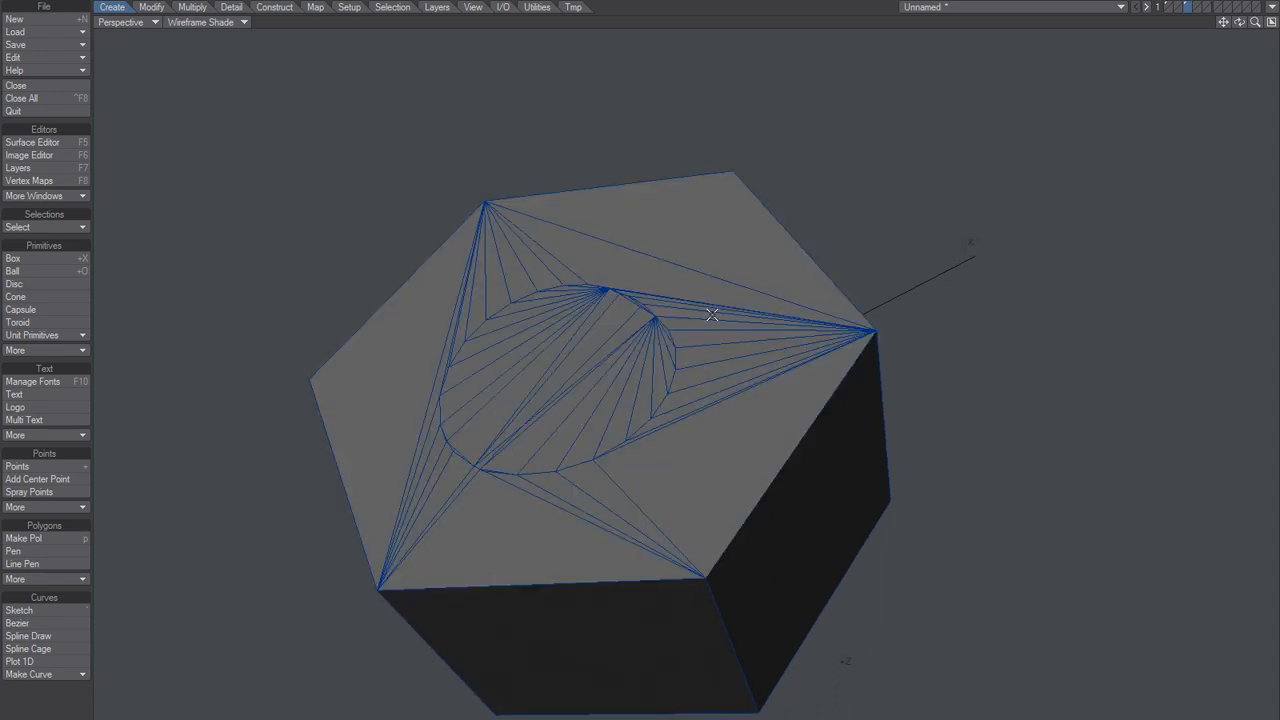
{"action": "mouse_move", "coordinate": [713, 315]}
{"action": "right_mouse_down"}
{"action": "mouse_move", "coordinate": [794, 372]}
{"action": "mouse_move", "coordinate": [706, 312]}
{"action": "right_mouse_up"}
{"action": "key", "text": "Delete"}
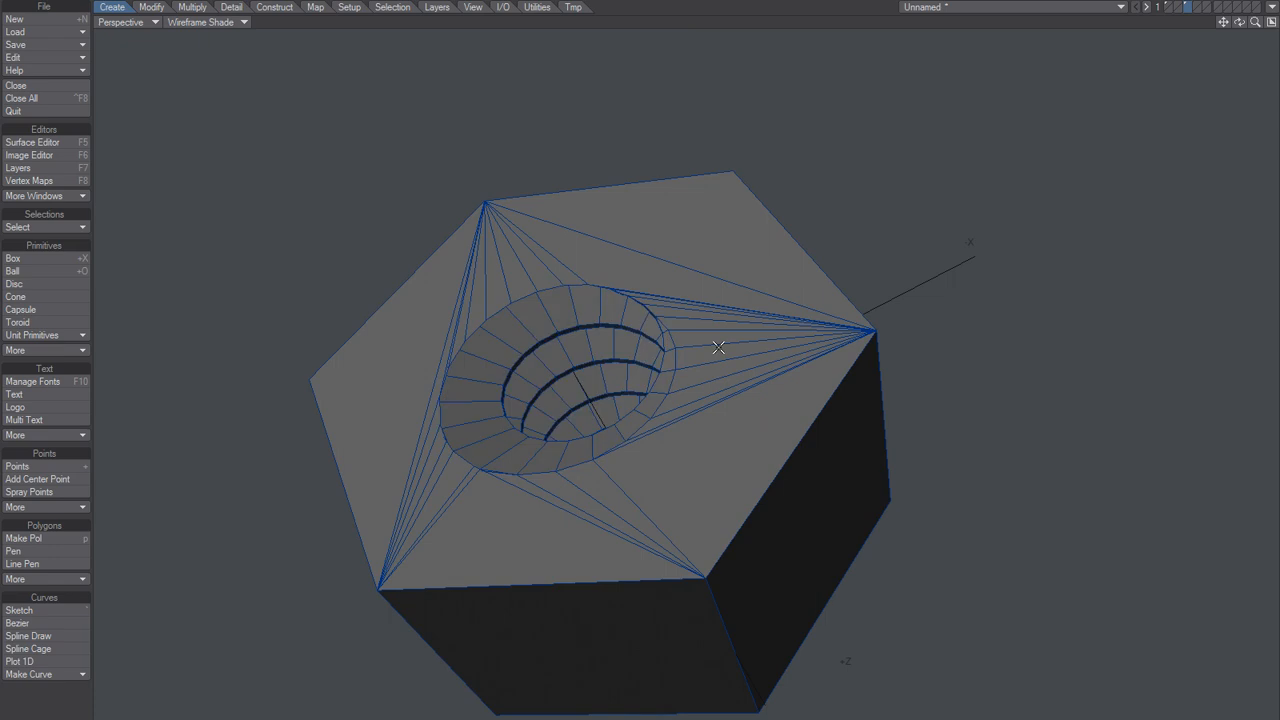
Step: Triple the nut's underside face, and delete the triangles covering the threaded hole
{"action": "left_click_drag", "start_coordinate": [727, 217], "coordinate": [657, 280], "text": "alt"}
{"action": "left_click", "coordinate": [630, 495]}
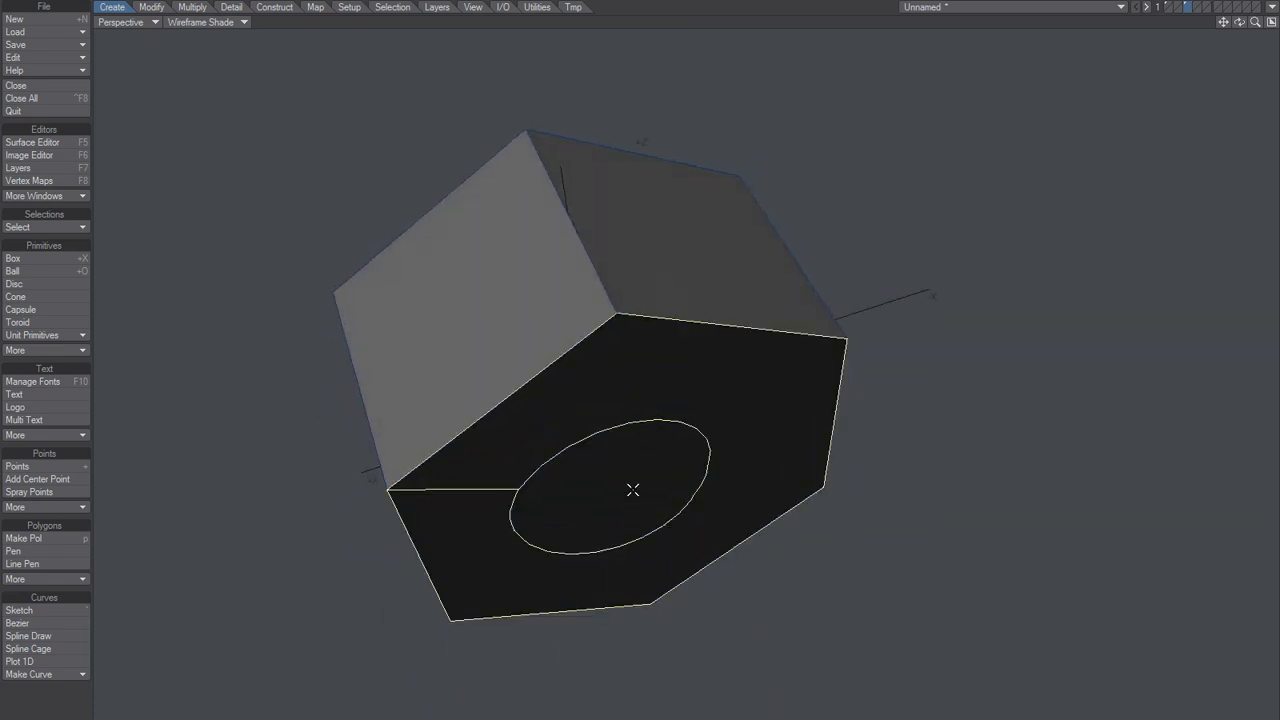
{"action": "left_click", "coordinate": [633, 490]}
{"action": "left_click", "coordinate": [633, 467]}
{"action": "key", "text": "shift+t"}
{"action": "key", "text": "slash"}
{"action": "mouse_move", "coordinate": [712, 373]}
{"action": "right_mouse_down"}
{"action": "mouse_move", "coordinate": [763, 394]}
{"action": "mouse_move", "coordinate": [724, 376]}
{"action": "right_mouse_up"}
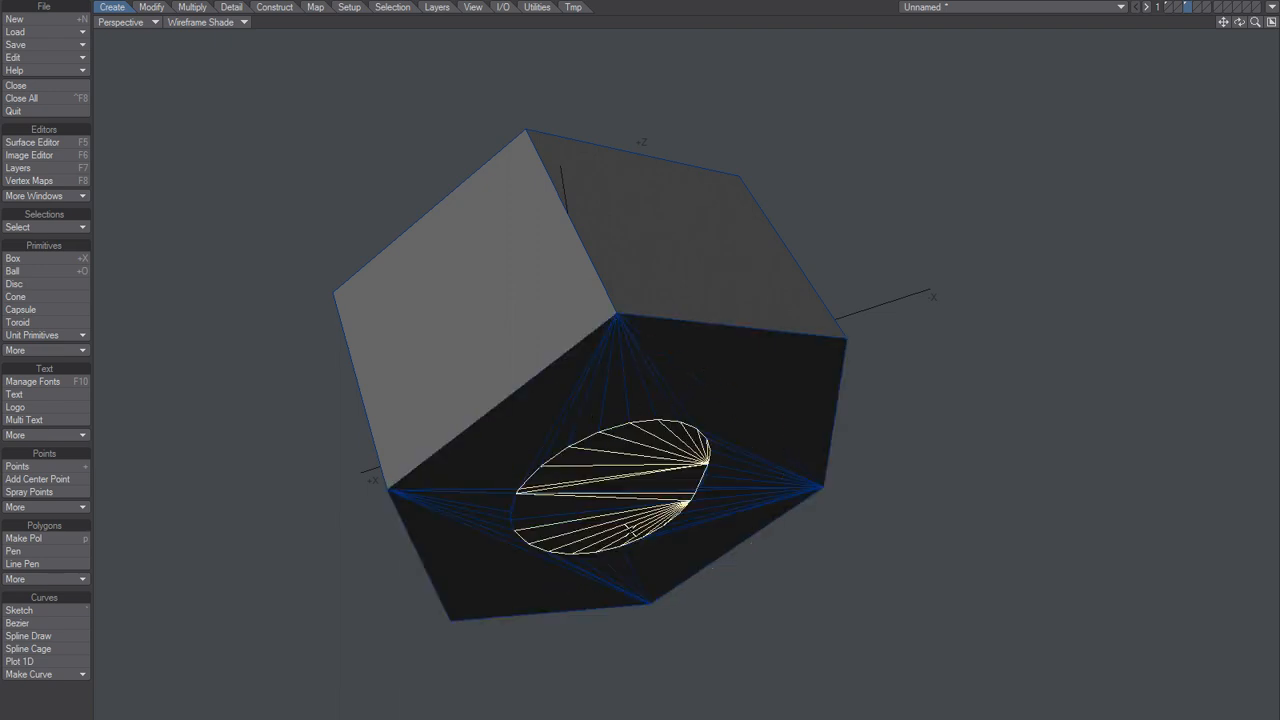
{"action": "left_click", "coordinate": [551, 500]}
{"action": "key", "text": "Delete"}
Step: Delete the remaining triangle piece spanning the hole on the nut's underside
{"action": "left_click_drag", "start_coordinate": [693, 448], "coordinate": [650, 297], "text": "alt"}
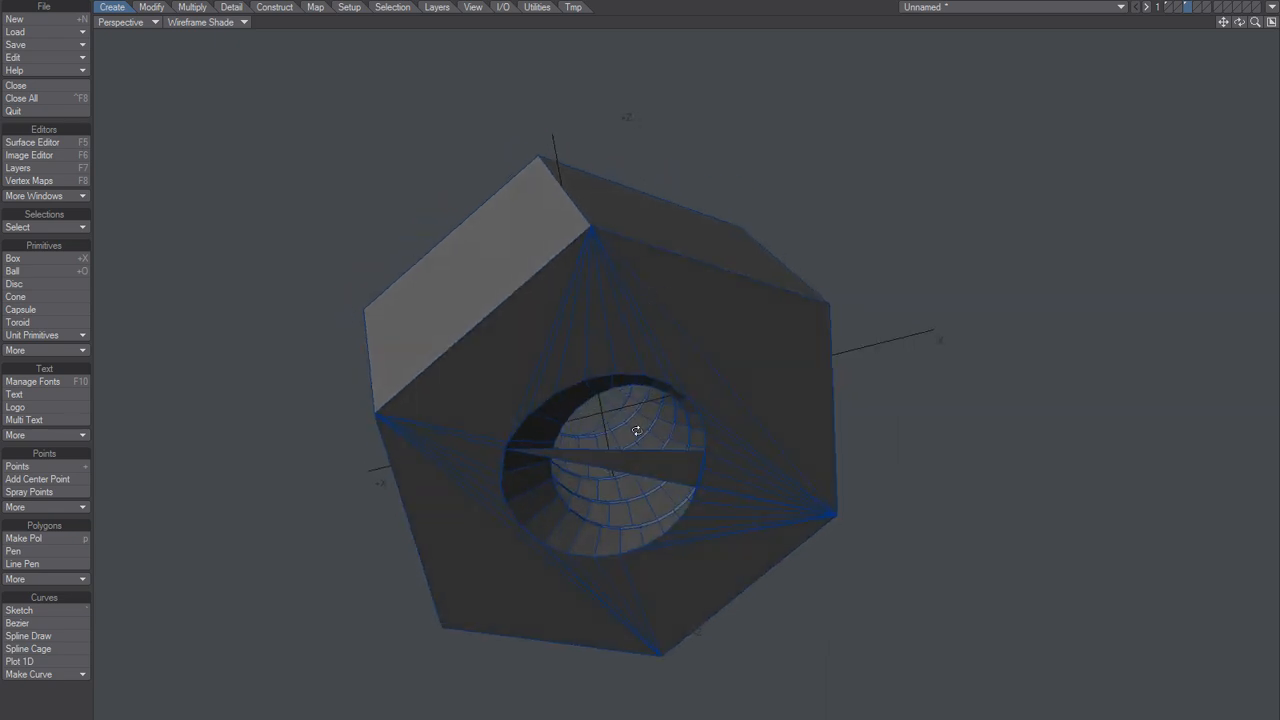
{"action": "left_click", "coordinate": [657, 470]}
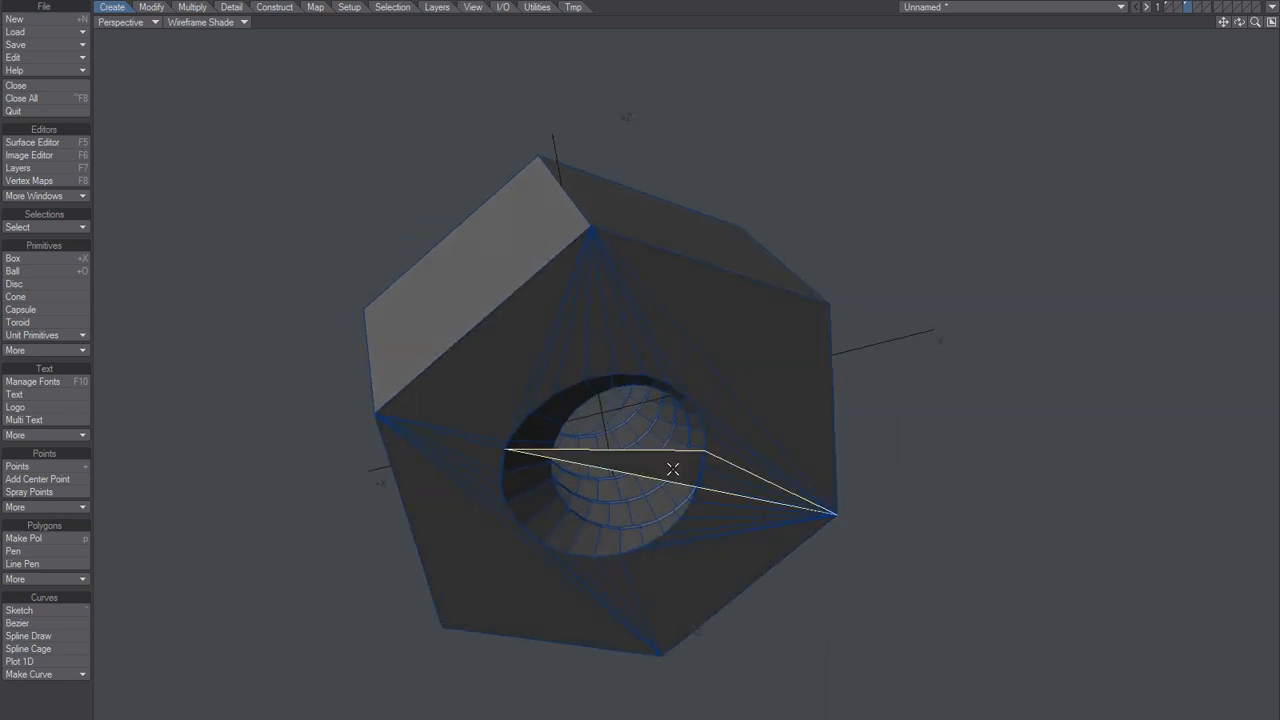
{"action": "left_click", "coordinate": [707, 469]}
{"action": "left_click", "coordinate": [687, 474]}
{"action": "key", "text": "Delete"}
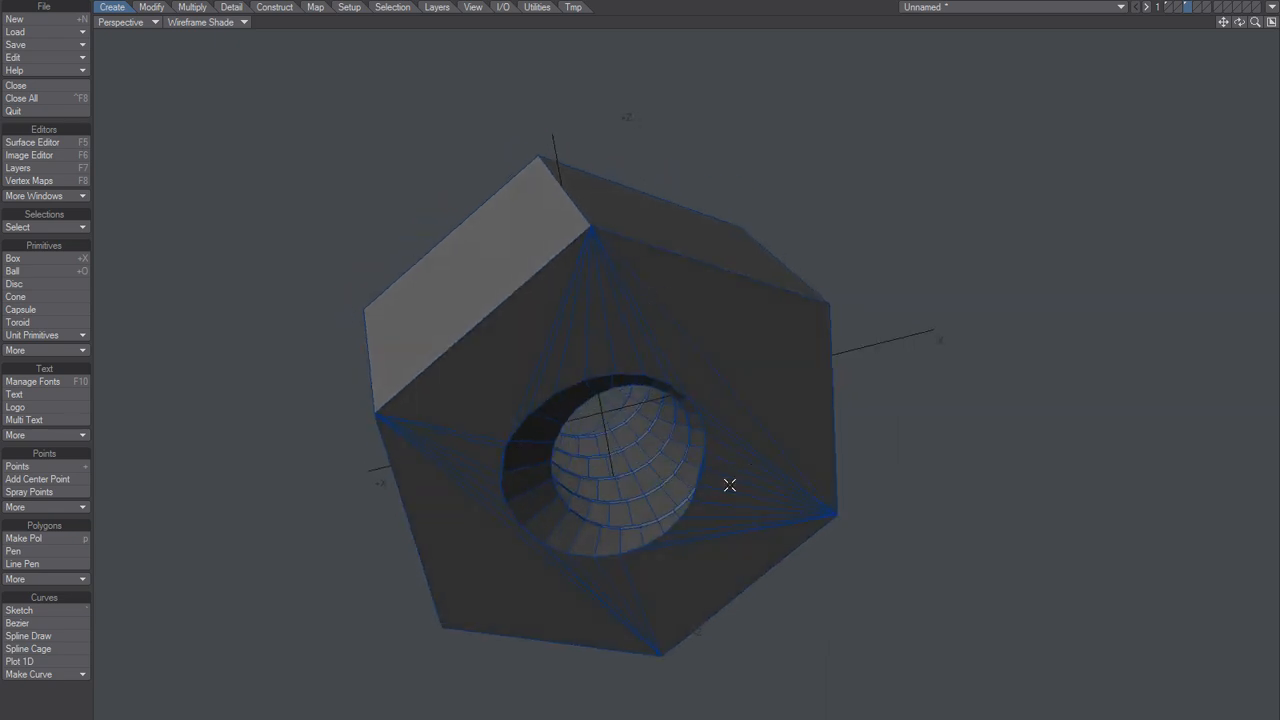
{"action": "left_click_drag", "start_coordinate": [768, 391], "coordinate": [737, 382], "text": "alt"}
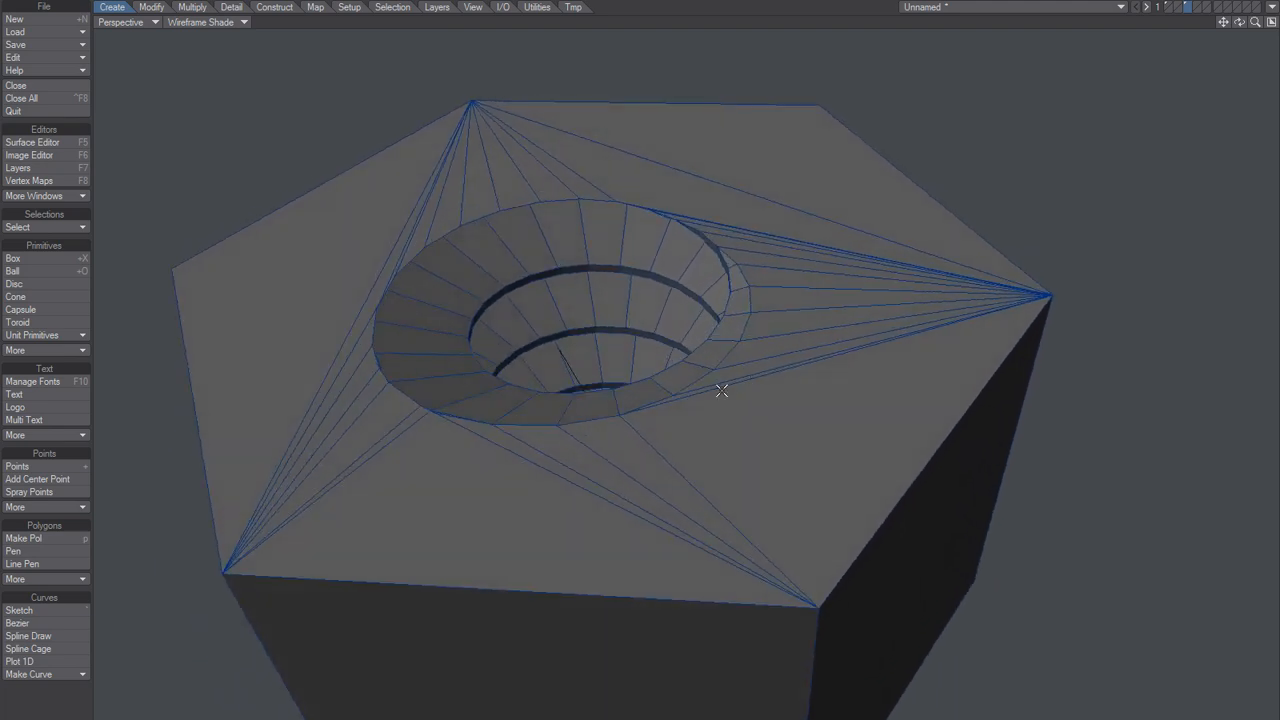
Step: Delete the opened nut, and clear the geometry on layer 1
{"action": "key", "text": "Delete"}
{"action": "key", "text": "1"}
{"action": "key", "text": "Delete"}
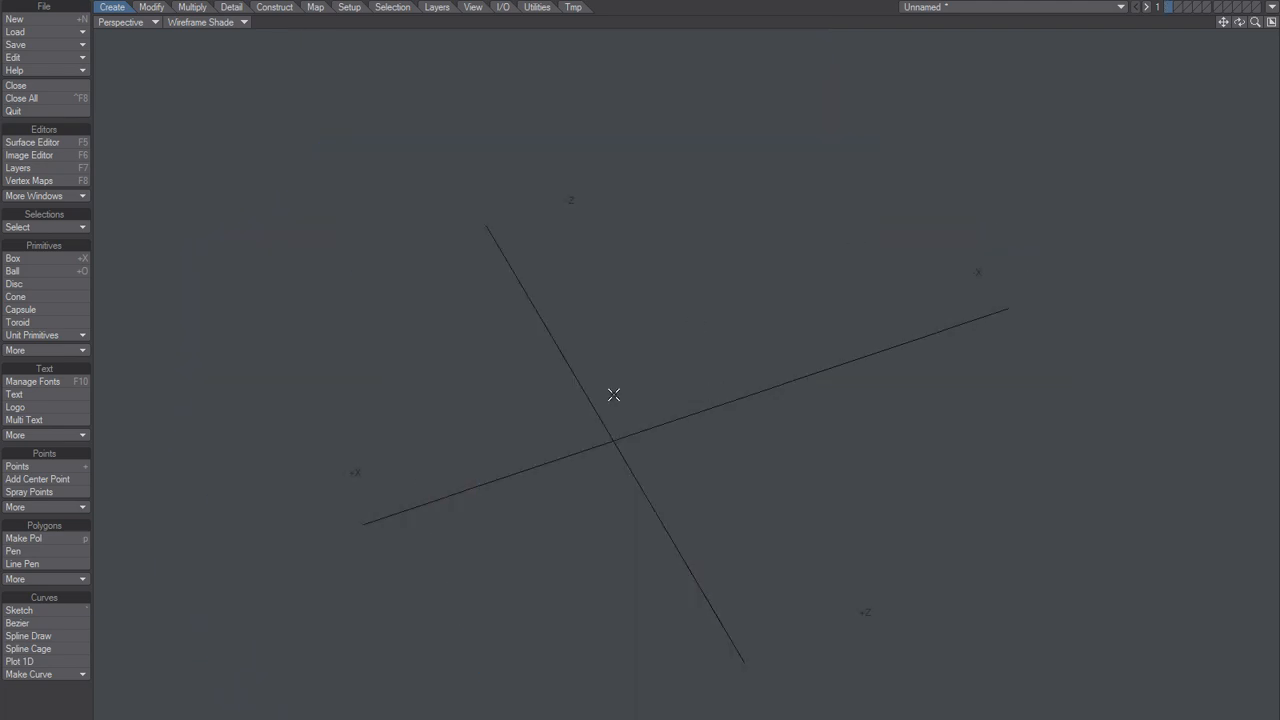
Step: Generate a hex nut with QuickBolt, using the Both option for its chamfer
{"action": "key", "text": "F12"}
{"action": "left_click", "coordinate": [441, 297]}
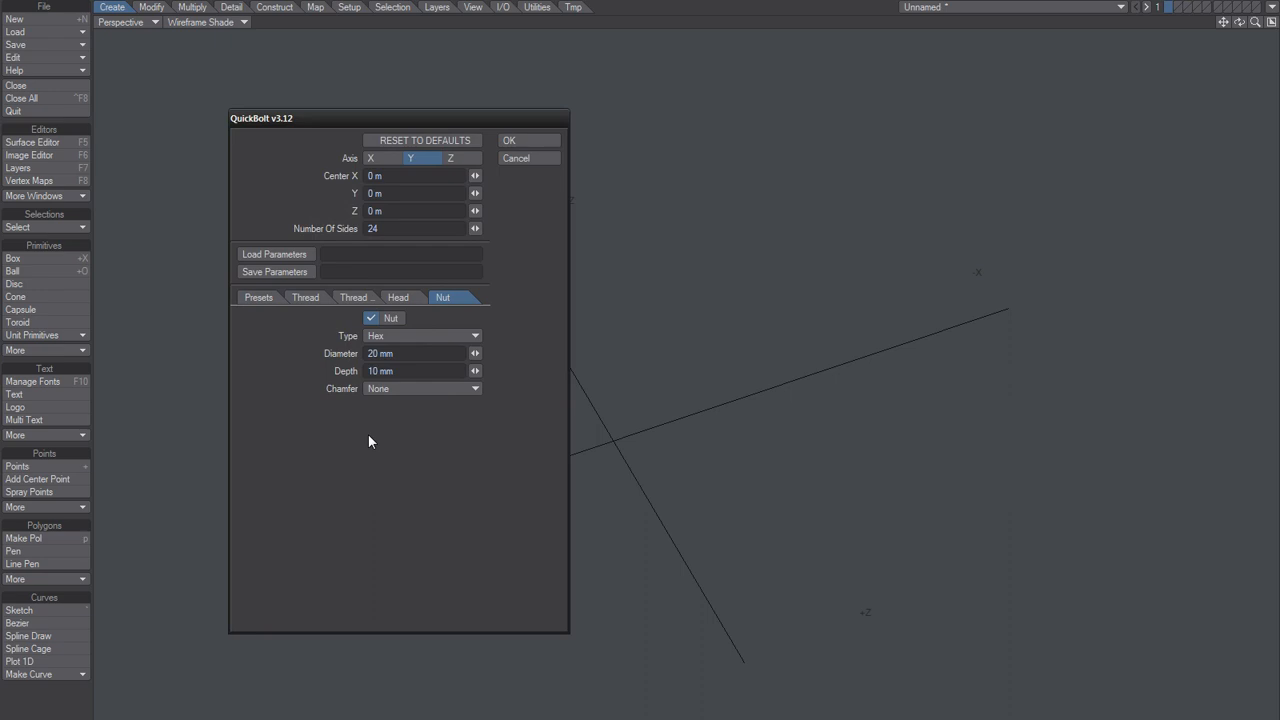
{"action": "left_click", "coordinate": [388, 389]}
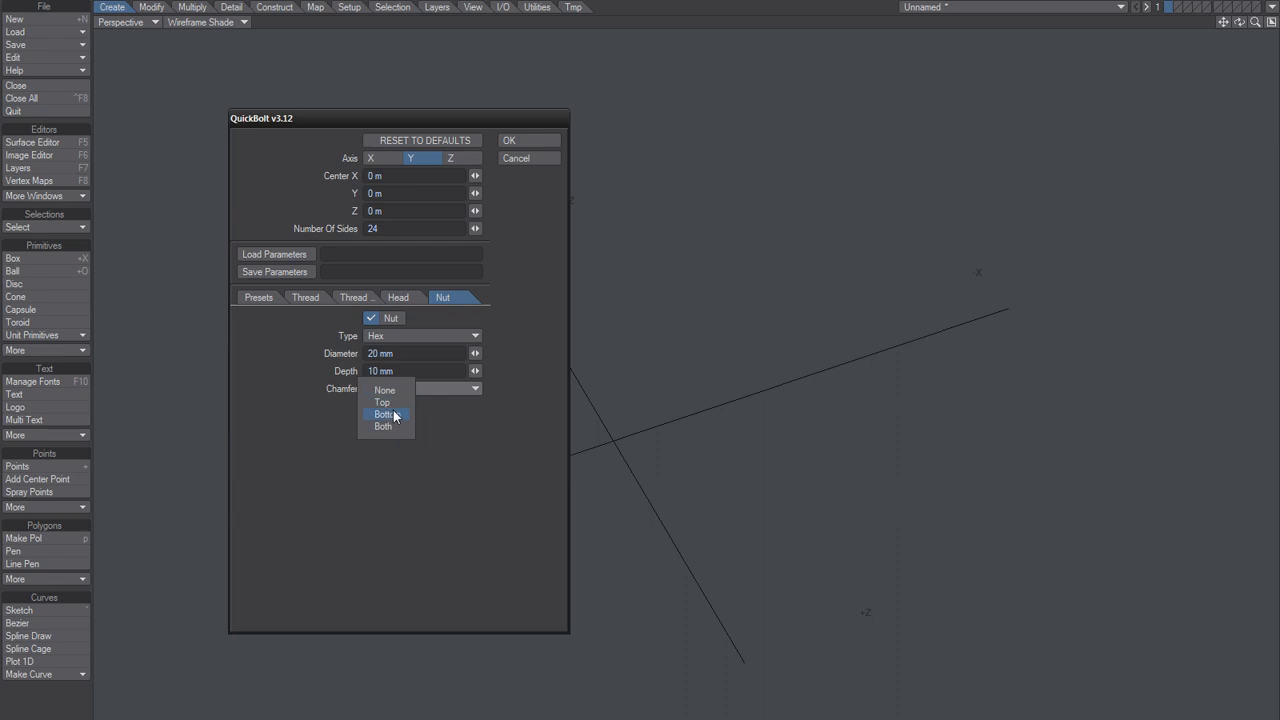
{"action": "left_click", "coordinate": [388, 426]}
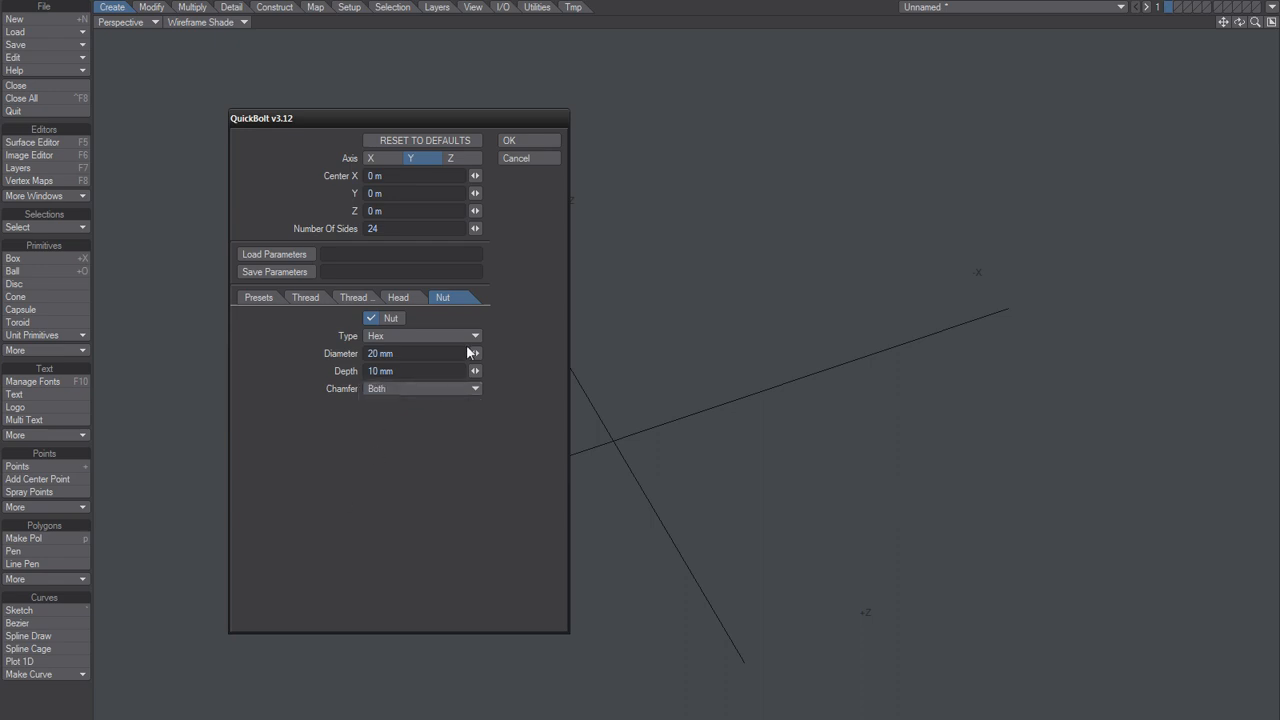
{"action": "left_click", "coordinate": [532, 140]}
{"action": "left_click", "coordinate": [560, 140]}
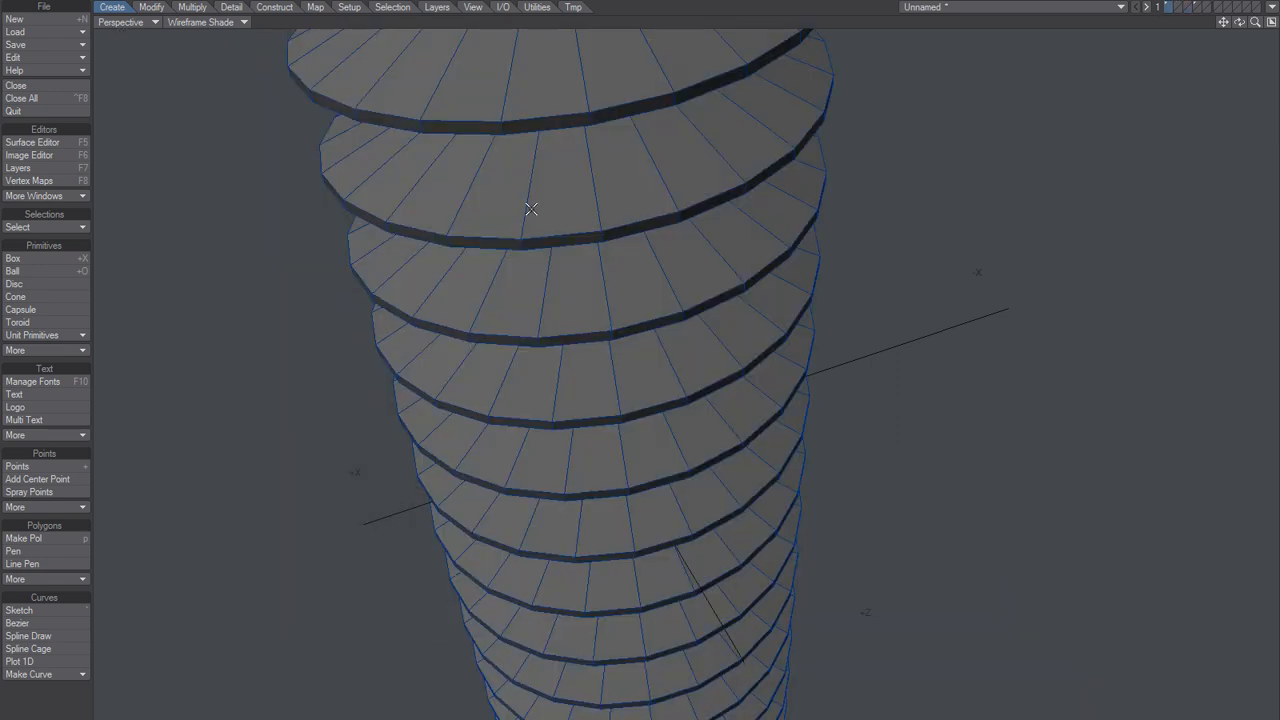
Step: Isolate the chamfered nut on layer 4, and examine its sides
{"action": "scroll", "coordinate": [629, 229], "scroll_direction": "down", "scroll_amount": 5}
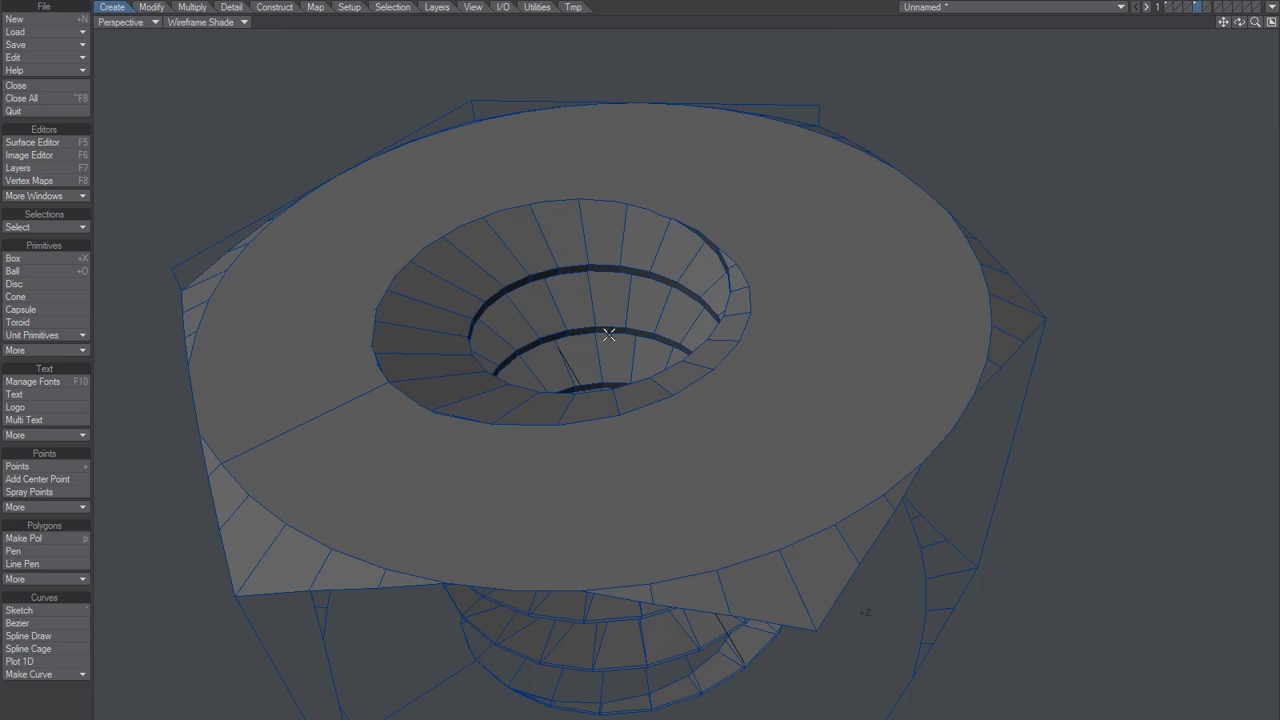
{"action": "scroll", "coordinate": [600, 351], "scroll_direction": "down", "scroll_amount": 3}
{"action": "left_click_drag", "start_coordinate": [650, 462], "coordinate": [598, 482], "text": "alt"}
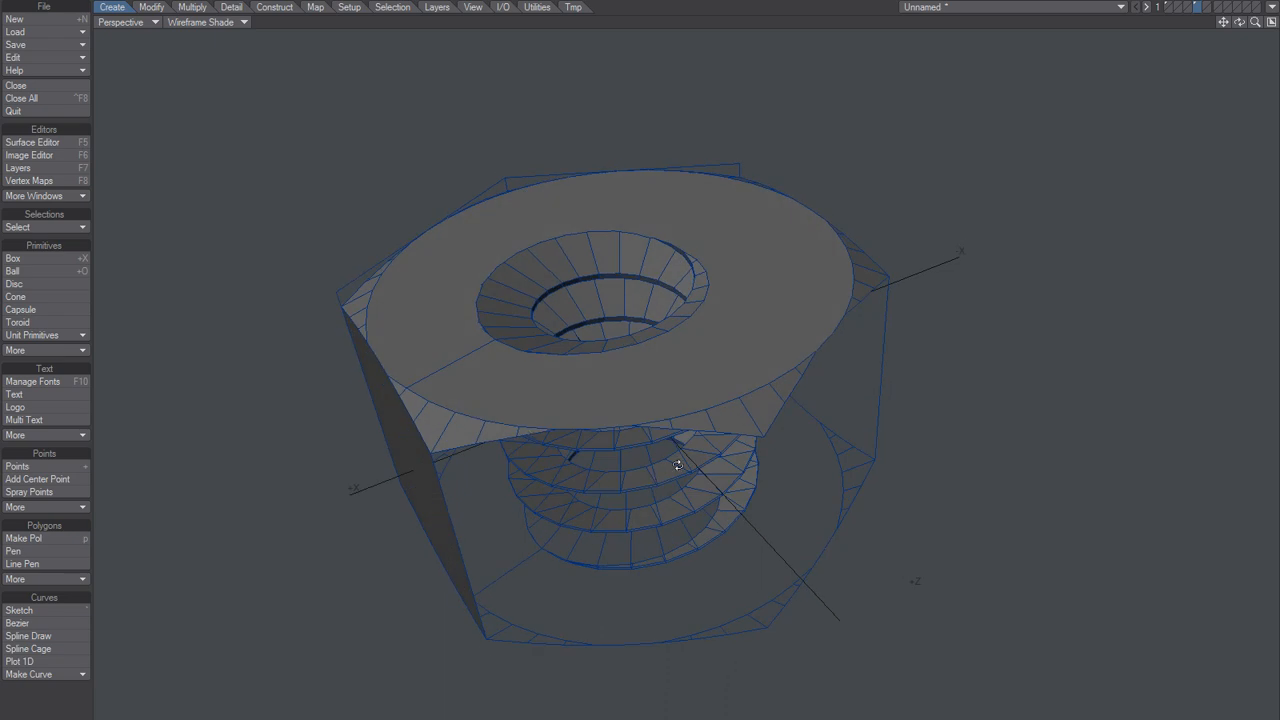
{"action": "left_click_drag", "start_coordinate": [678, 465], "coordinate": [857, 377], "text": "alt"}
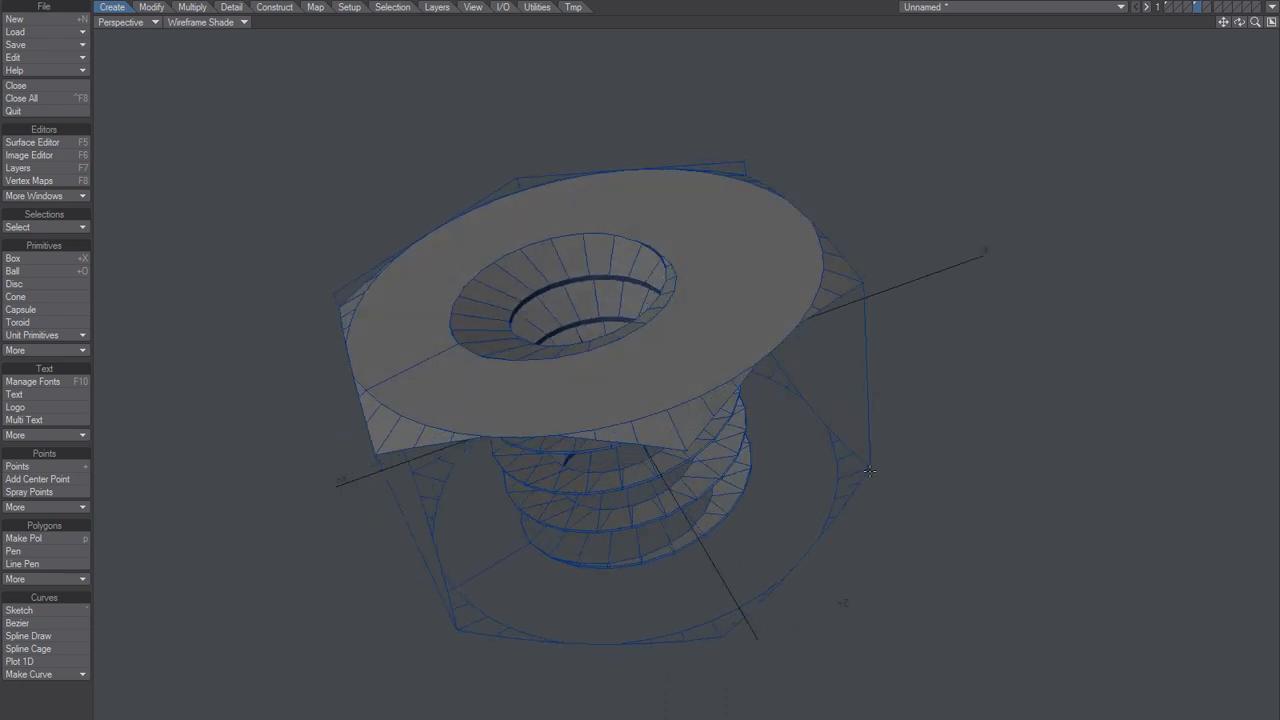
Step: Make a side polygon from eight chamfer points at one nut corner, and bridge the upper and lower edges at another corner
{"action": "left_click_drag", "start_coordinate": [850, 511], "coordinate": [574, 407], "text": "alt"}
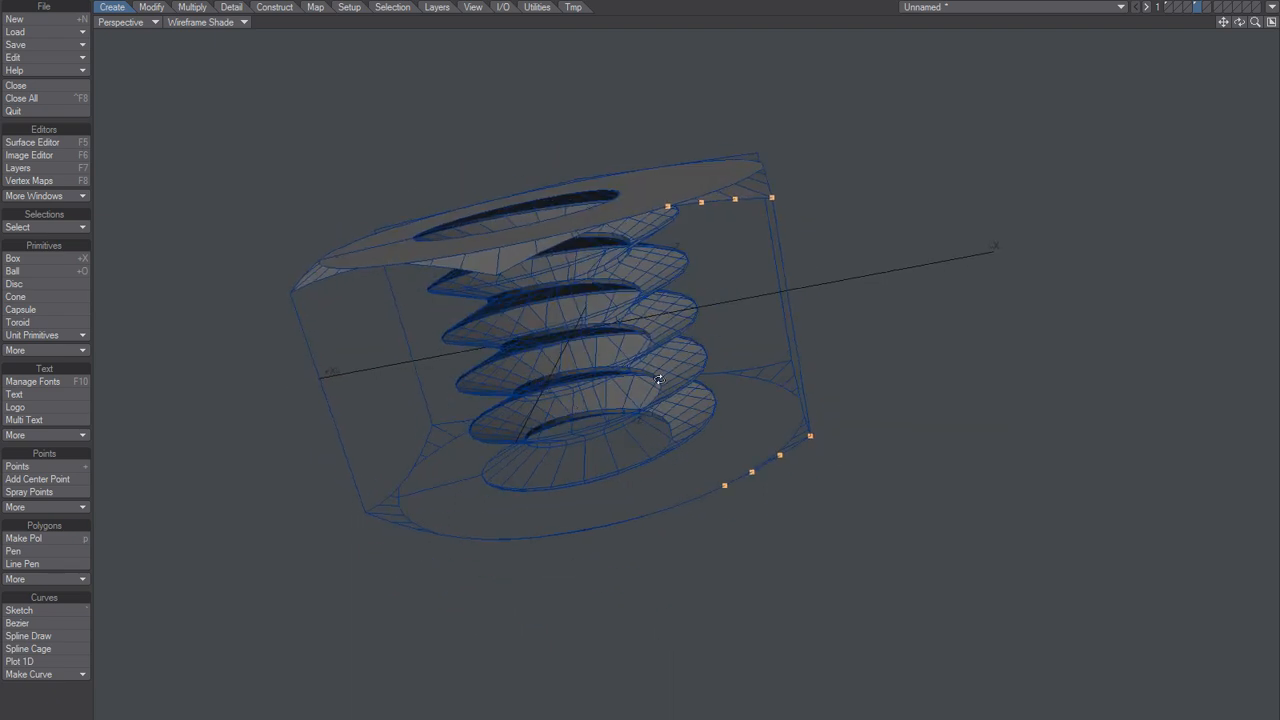
{"action": "left_click_drag", "start_coordinate": [659, 380], "coordinate": [744, 456], "text": "alt"}
{"action": "left_click_drag", "start_coordinate": [481, 491], "coordinate": [624, 468], "text": "alt"}
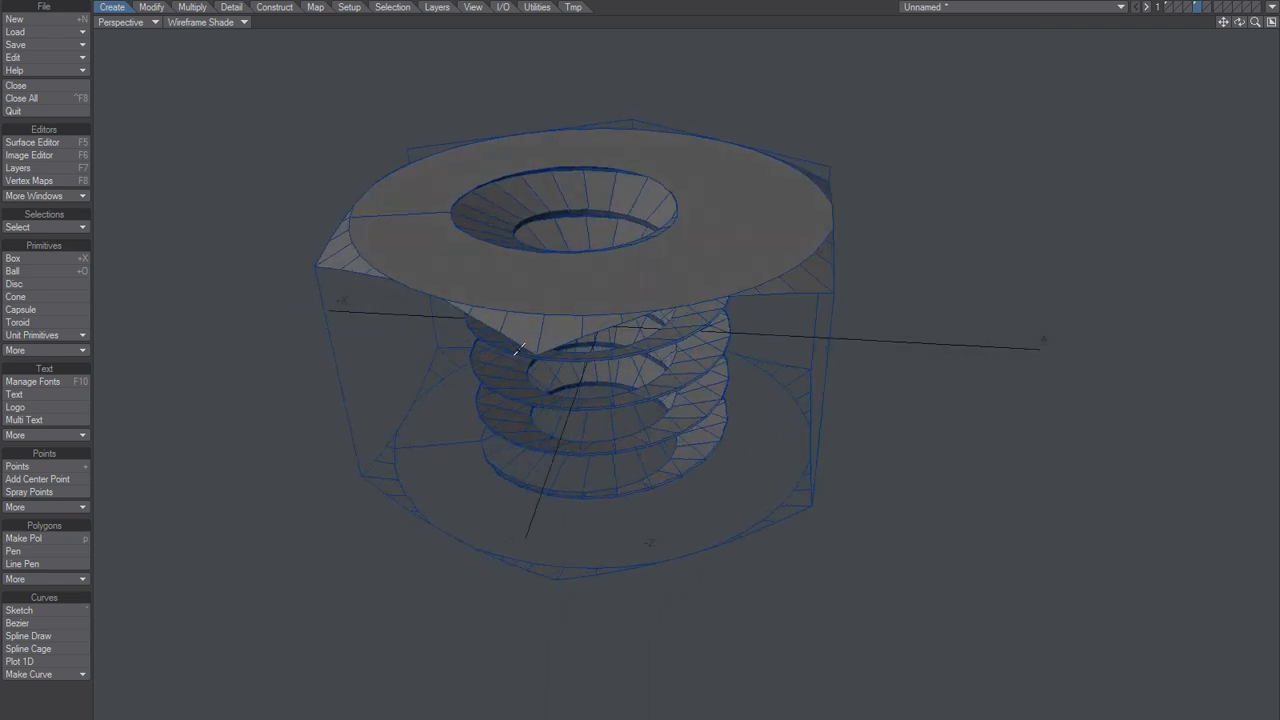
{"action": "left_click_drag", "start_coordinate": [521, 459], "coordinate": [532, 584], "text": "alt"}
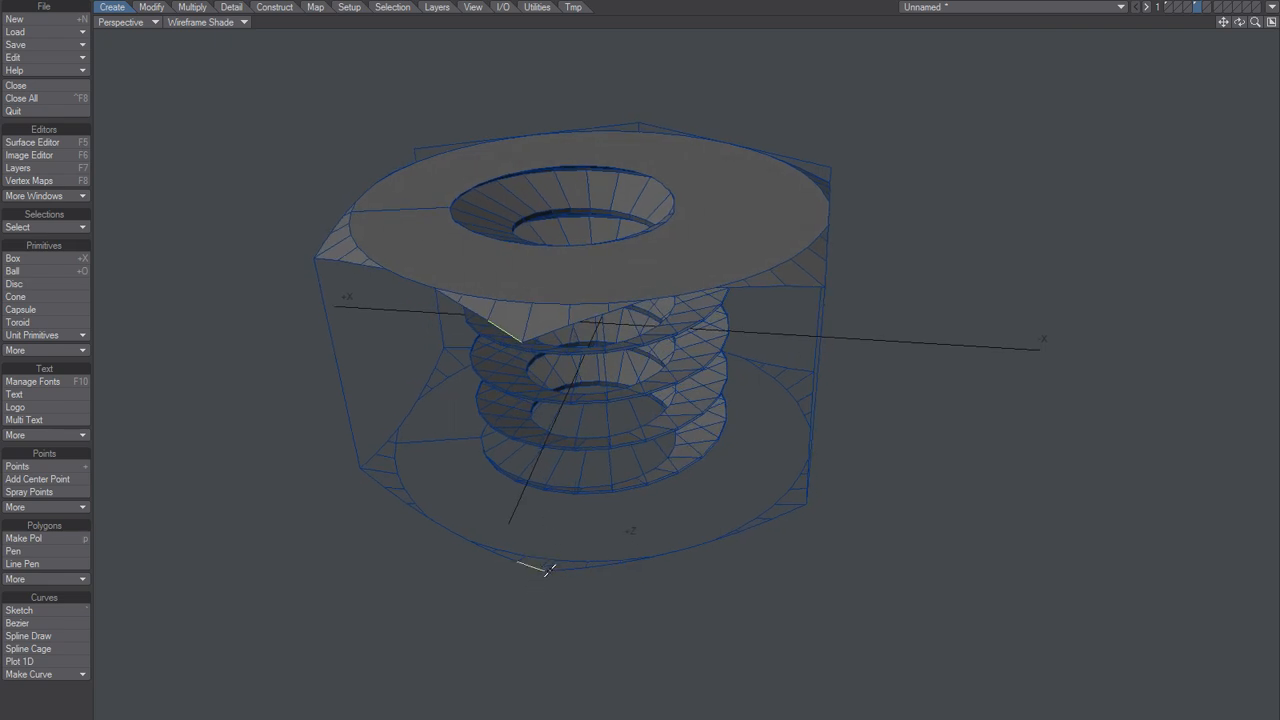
{"action": "left_click_drag", "start_coordinate": [547, 569], "coordinate": [521, 596], "text": "alt"}
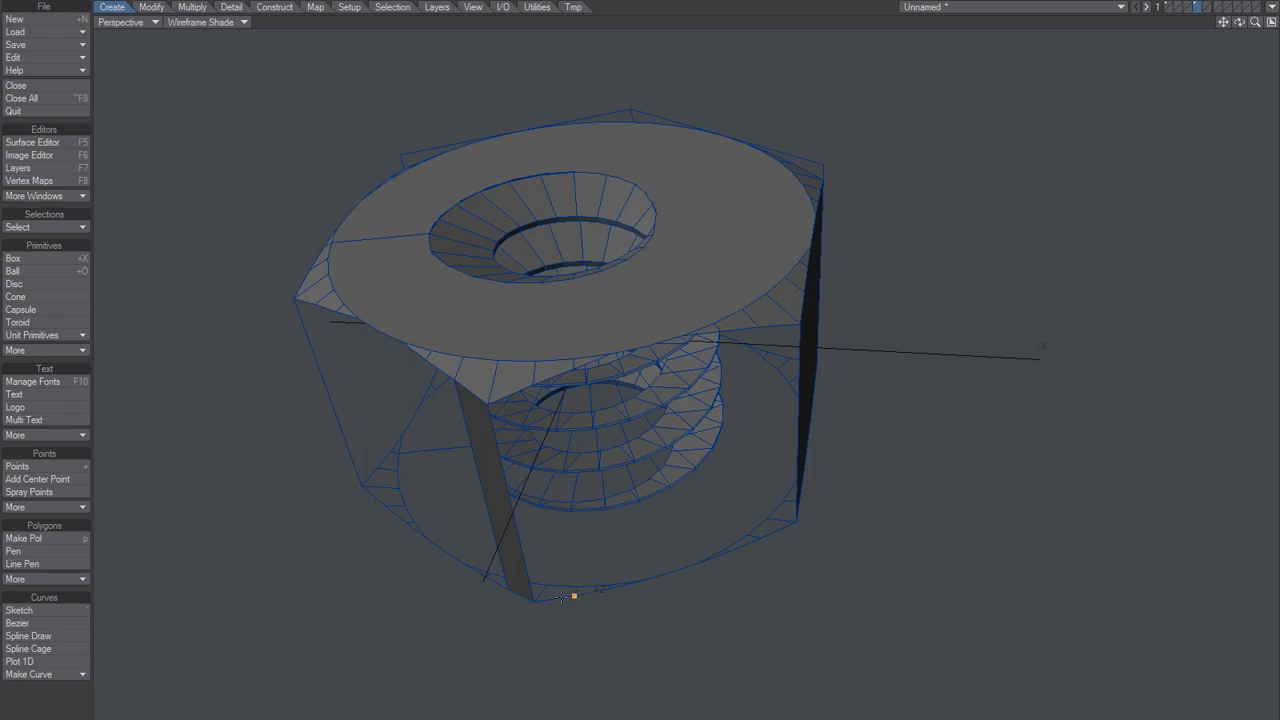
Step: Make a polygon from the four upper and four lower chamfer points beside the bridged strip's corner
{"action": "left_click_drag", "start_coordinate": [621, 585], "coordinate": [656, 480], "text": "alt"}
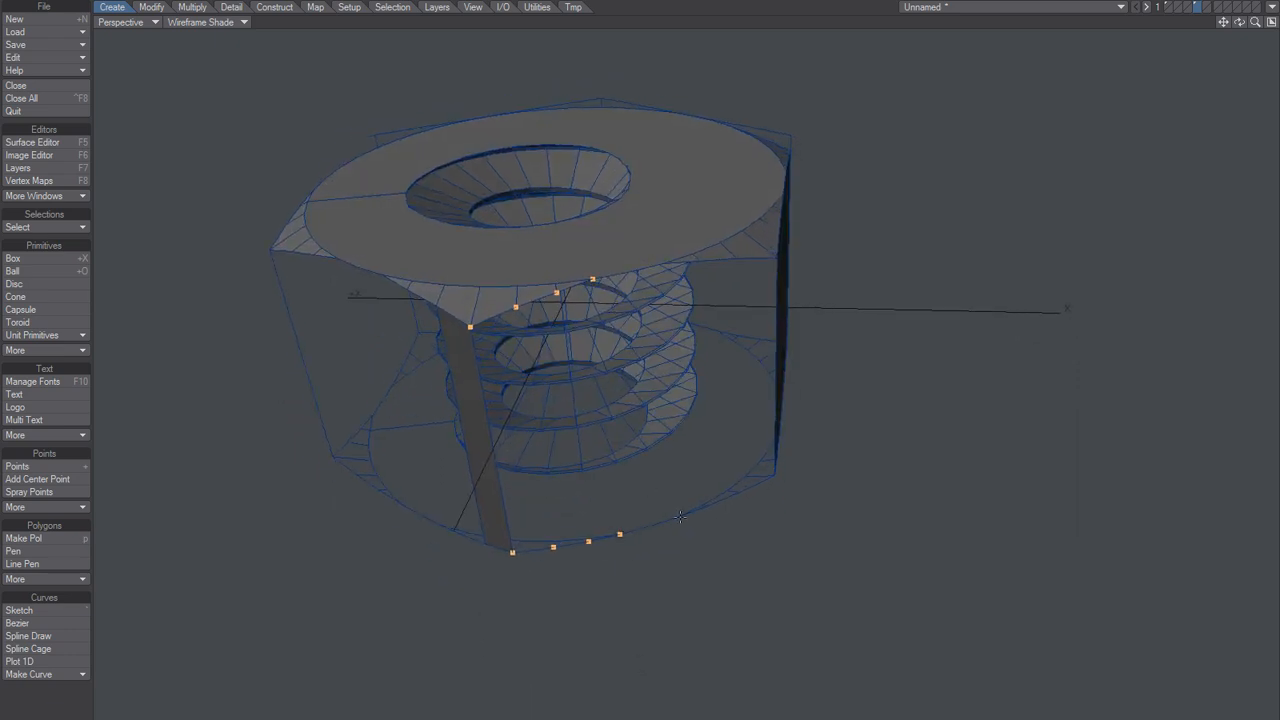
{"action": "key", "text": "p"}
{"action": "left_click_drag", "start_coordinate": [680, 517], "coordinate": [683, 316], "text": "alt"}
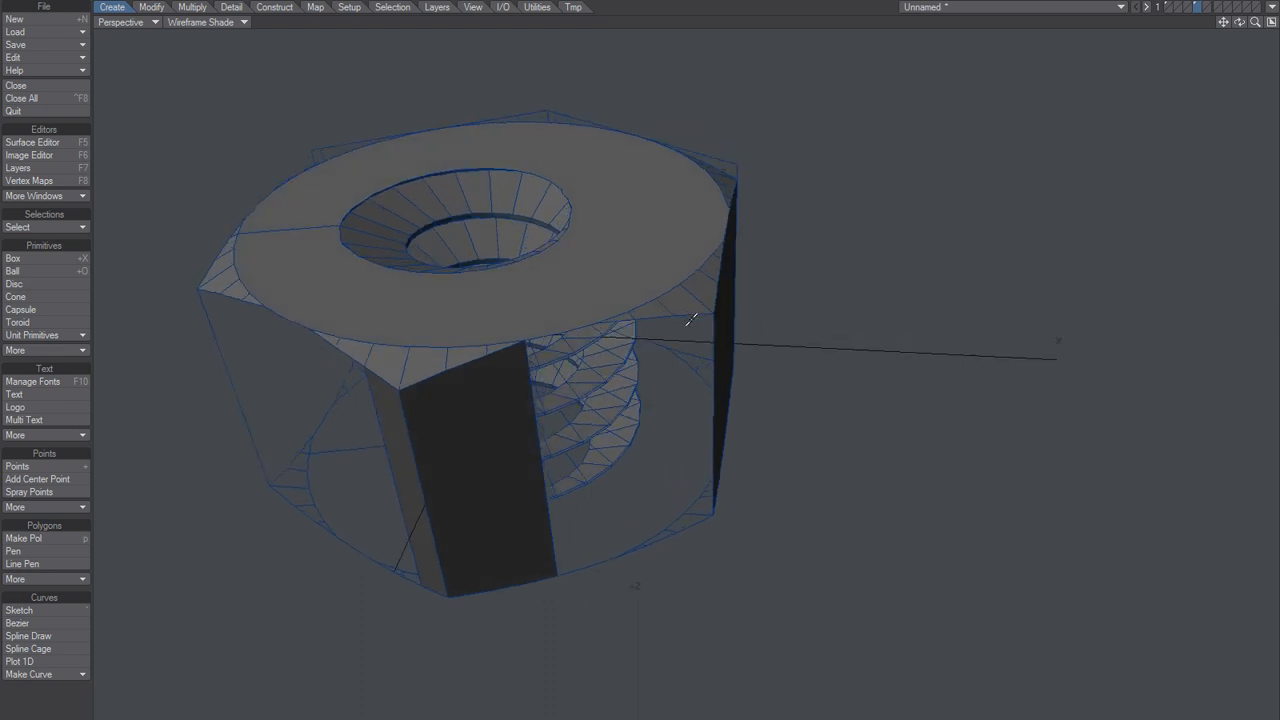
Step: Complete that side of the nut with an outward-facing corner polygon and a six-point polygon between the two corner pieces
{"action": "left_click", "coordinate": [667, 423]}
{"action": "key", "text": "space"}
{"action": "key", "text": "space"}
{"action": "key", "text": "space"}
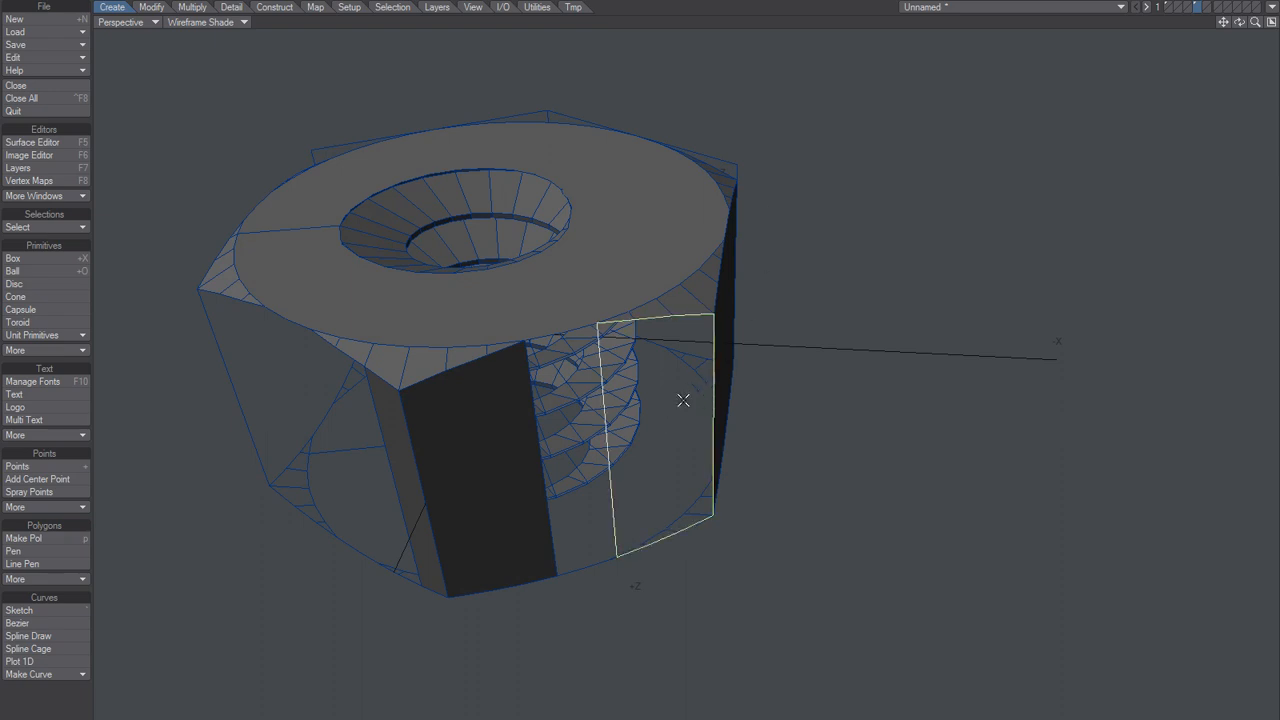
{"action": "left_click", "coordinate": [667, 401]}
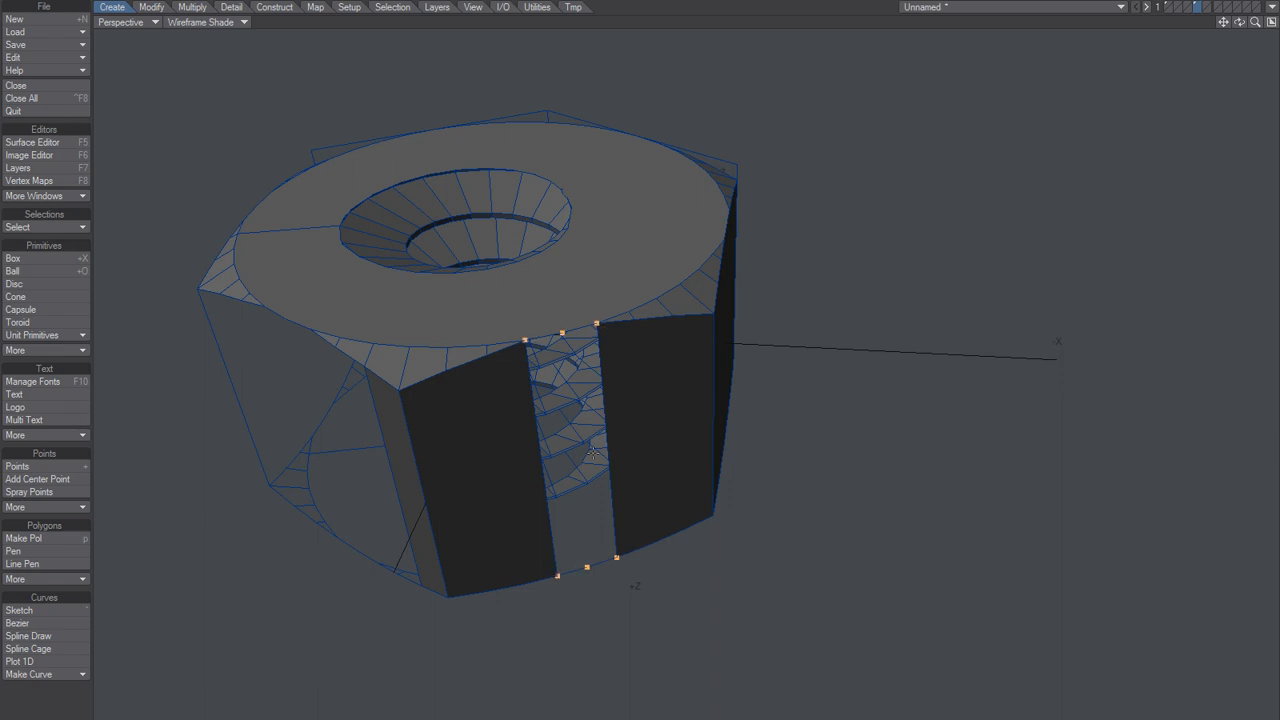
{"action": "key", "text": "p"}
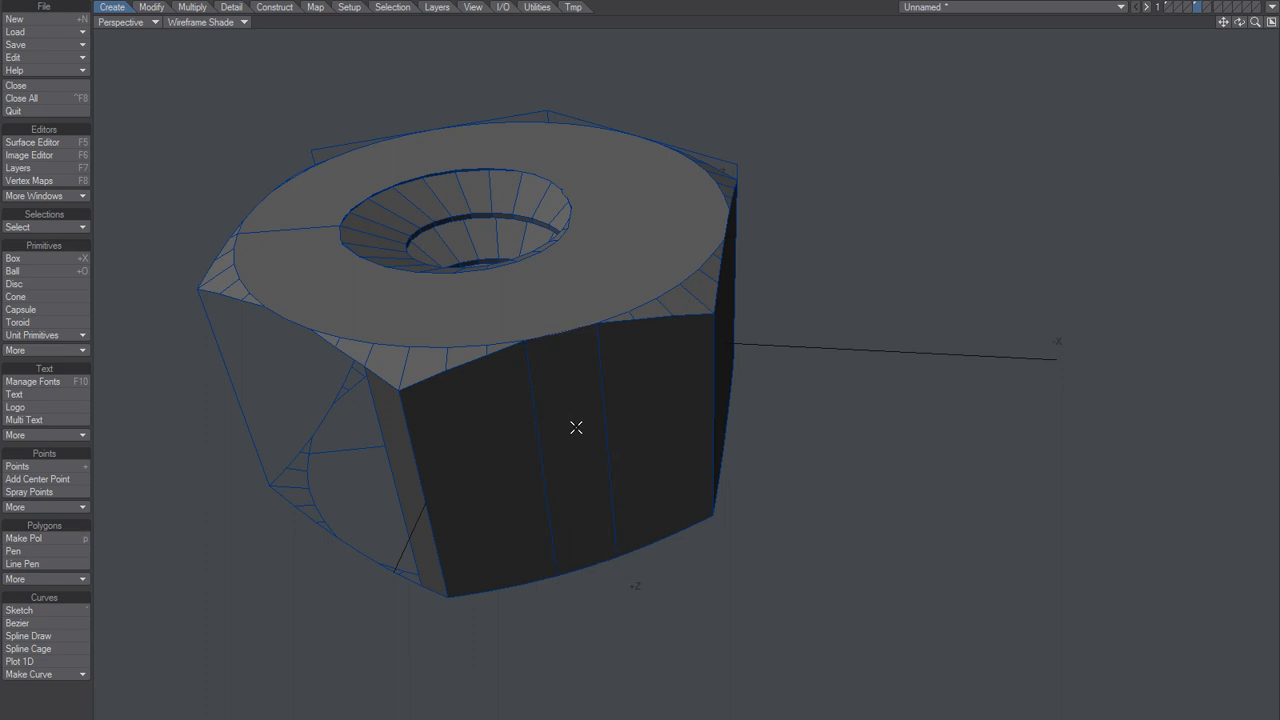
Step: On the adjacent nut side, make an eight-point polygon at the open corner and a six-point polygon beside the bridged strip
{"action": "left_click_drag", "start_coordinate": [574, 426], "coordinate": [630, 532], "text": "alt"}
{"action": "scroll", "coordinate": [540, 422], "scroll_direction": "down", "scroll_amount": 2}
{"action": "left_click_drag", "start_coordinate": [508, 431], "coordinate": [569, 486], "text": "alt"}
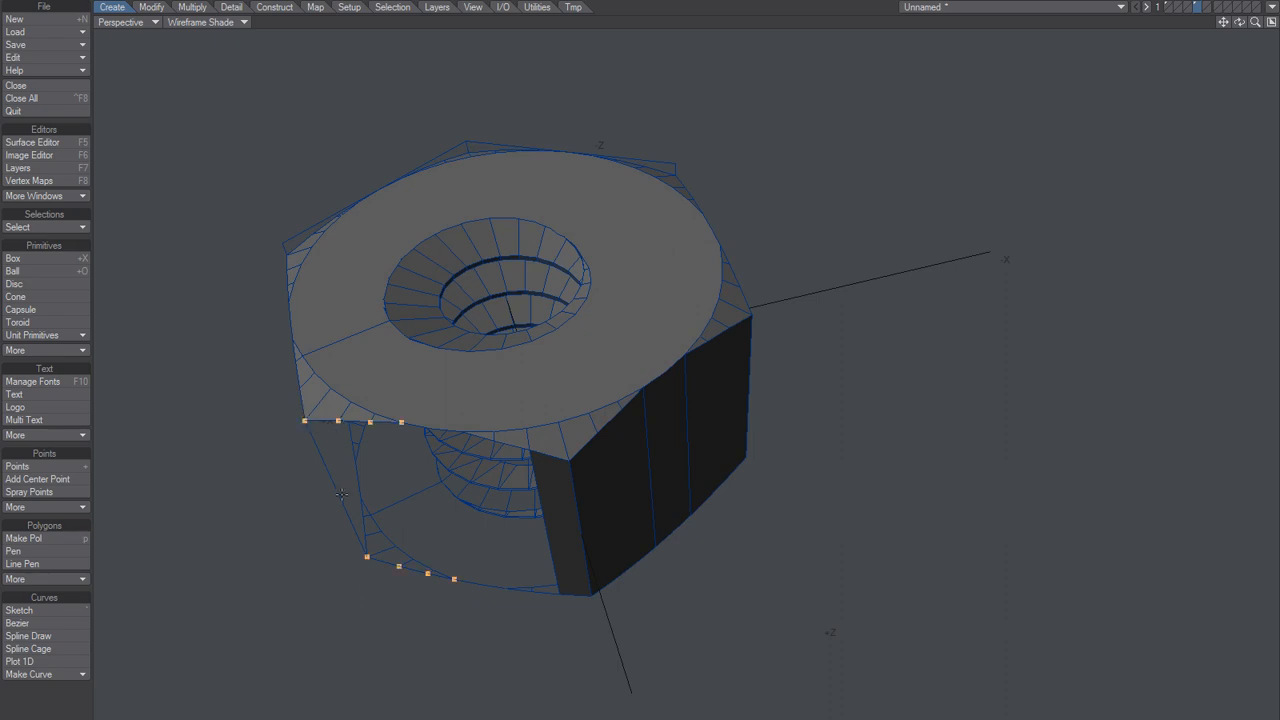
{"action": "left_click_drag", "start_coordinate": [395, 495], "coordinate": [646, 496], "text": "alt"}
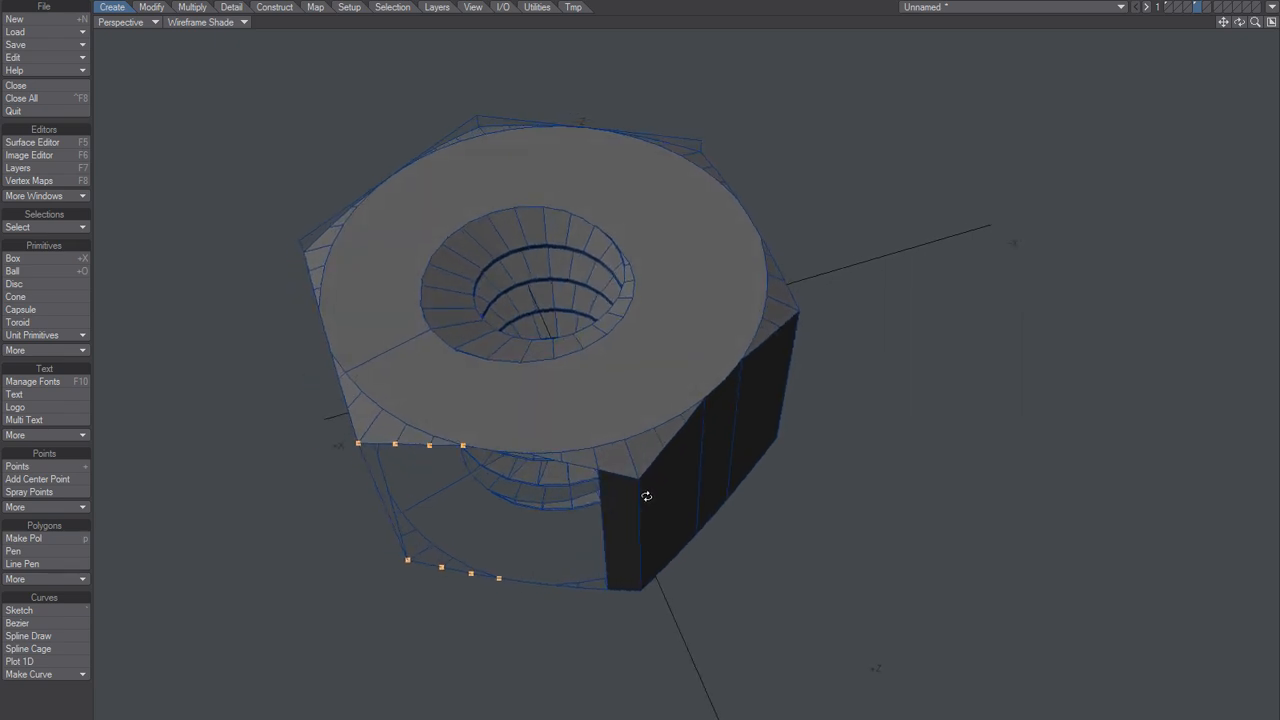
{"action": "key", "text": "p"}
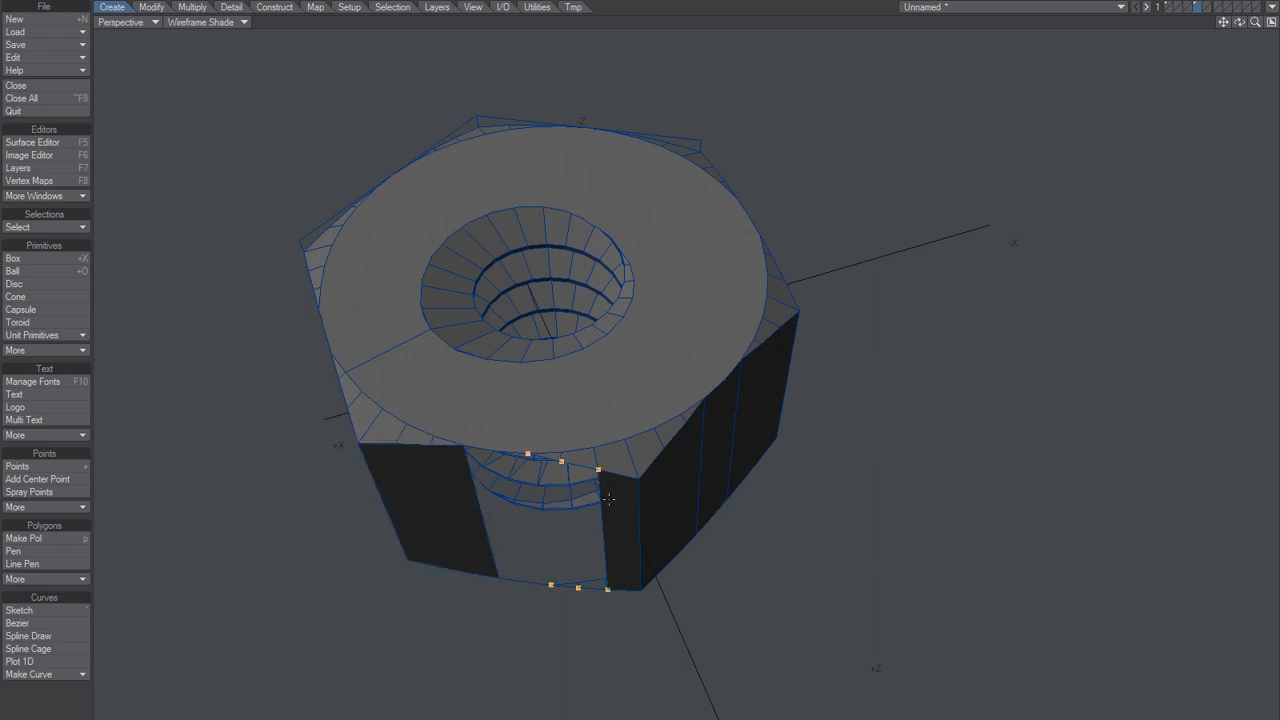
{"action": "key", "text": "p"}
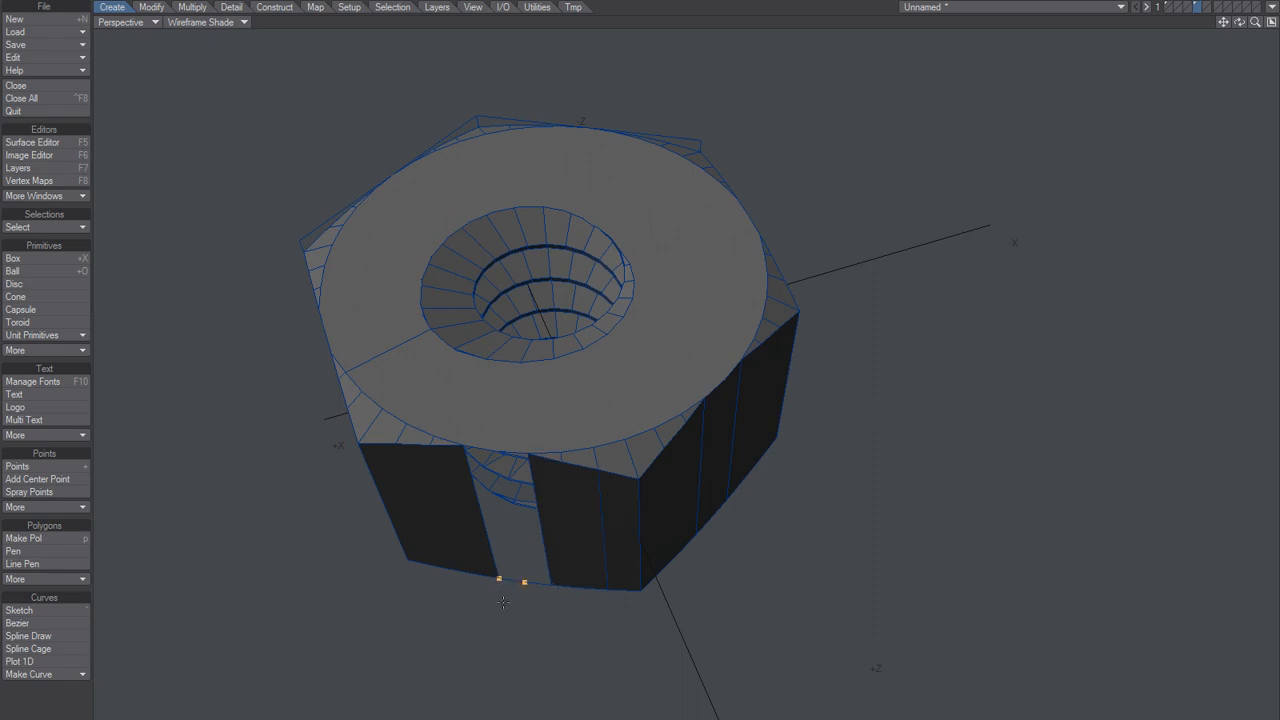
Step: Fill the remaining gap in the adjacent side with a polygon made from its three upper and three lower rim points
{"action": "left_click_drag", "start_coordinate": [530, 545], "coordinate": [606, 497], "text": "ctrl+alt"}
{"action": "left_click", "coordinate": [455, 481]}
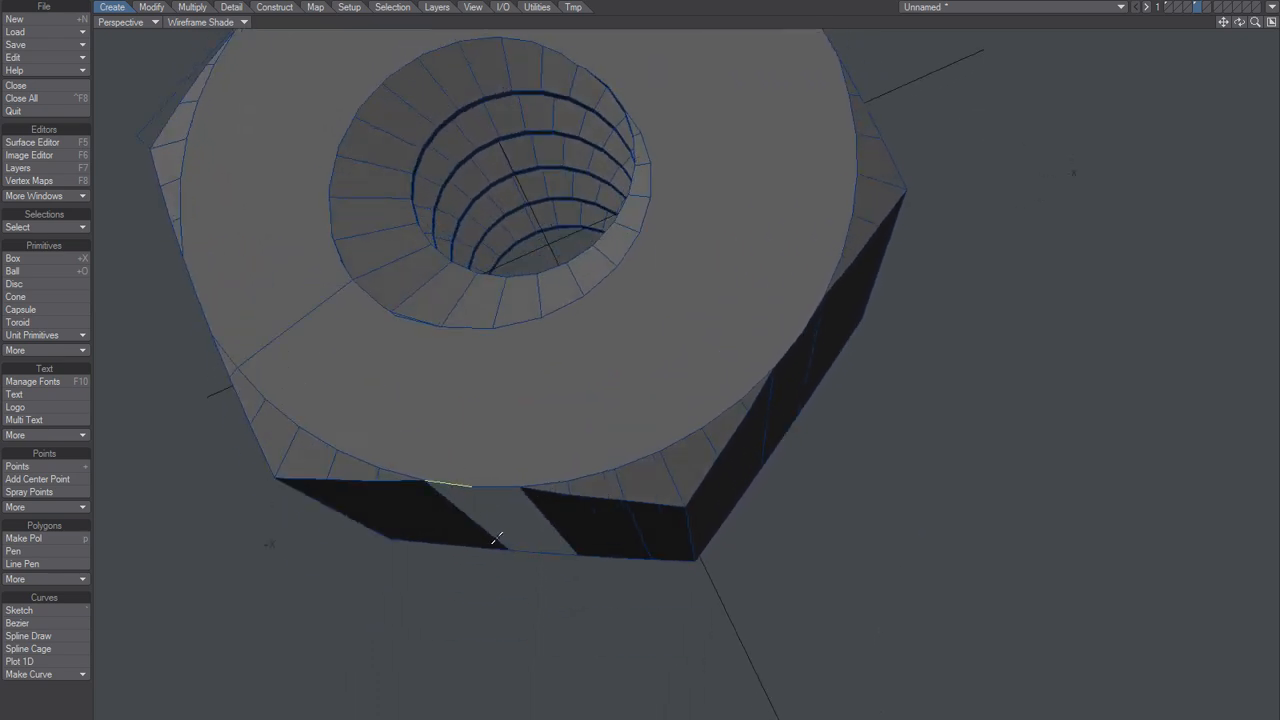
{"action": "left_click", "coordinate": [526, 550]}
{"action": "mouse_move", "coordinate": [528, 509]}
{"action": "left_mouse_down", "text": "alt"}
{"action": "mouse_move", "coordinate": [577, 491]}
{"action": "mouse_move", "coordinate": [545, 505]}
{"action": "left_mouse_up", "text": "alt"}
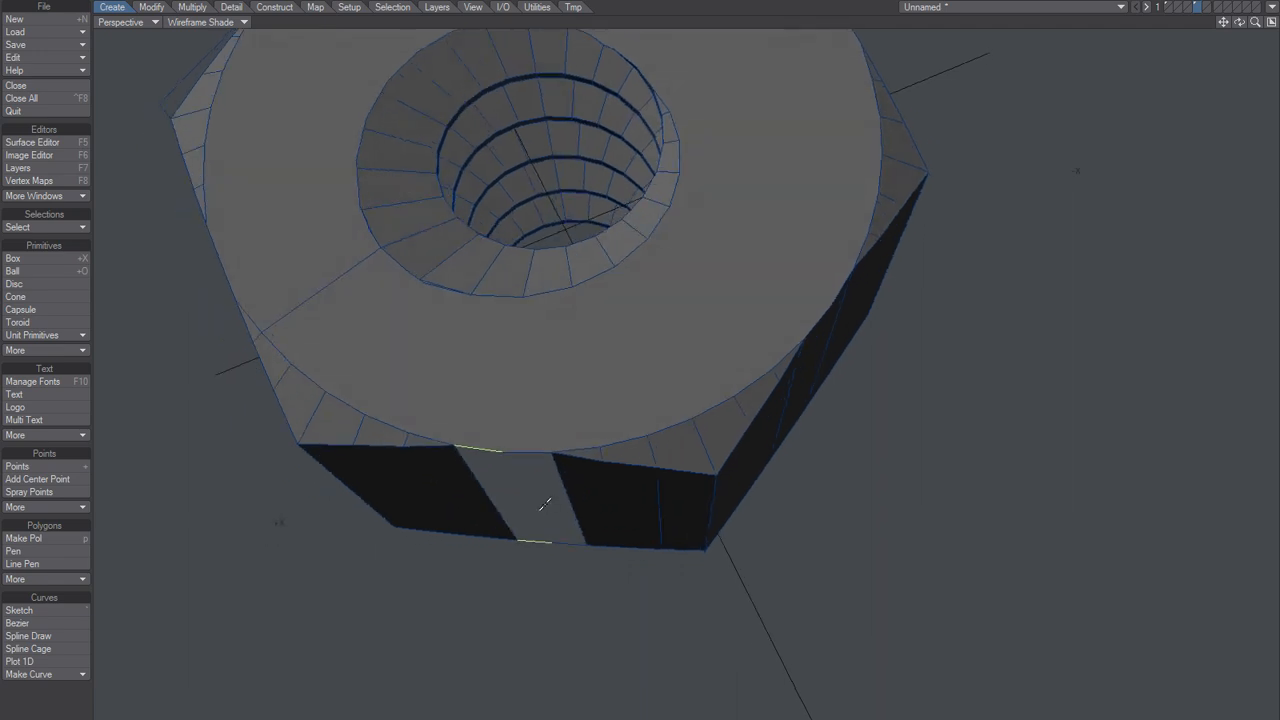
{"action": "left_click", "coordinate": [587, 545]}
{"action": "left_click", "coordinate": [552, 543], "text": "shift"}
{"action": "left_click", "coordinate": [517, 540], "text": "shift"}
{"action": "left_click", "coordinate": [454, 446], "text": "shift"}
{"action": "left_click", "coordinate": [502, 451], "text": "shift"}
{"action": "left_click", "coordinate": [551, 453], "text": "shift"}
{"action": "key", "text": "p"}
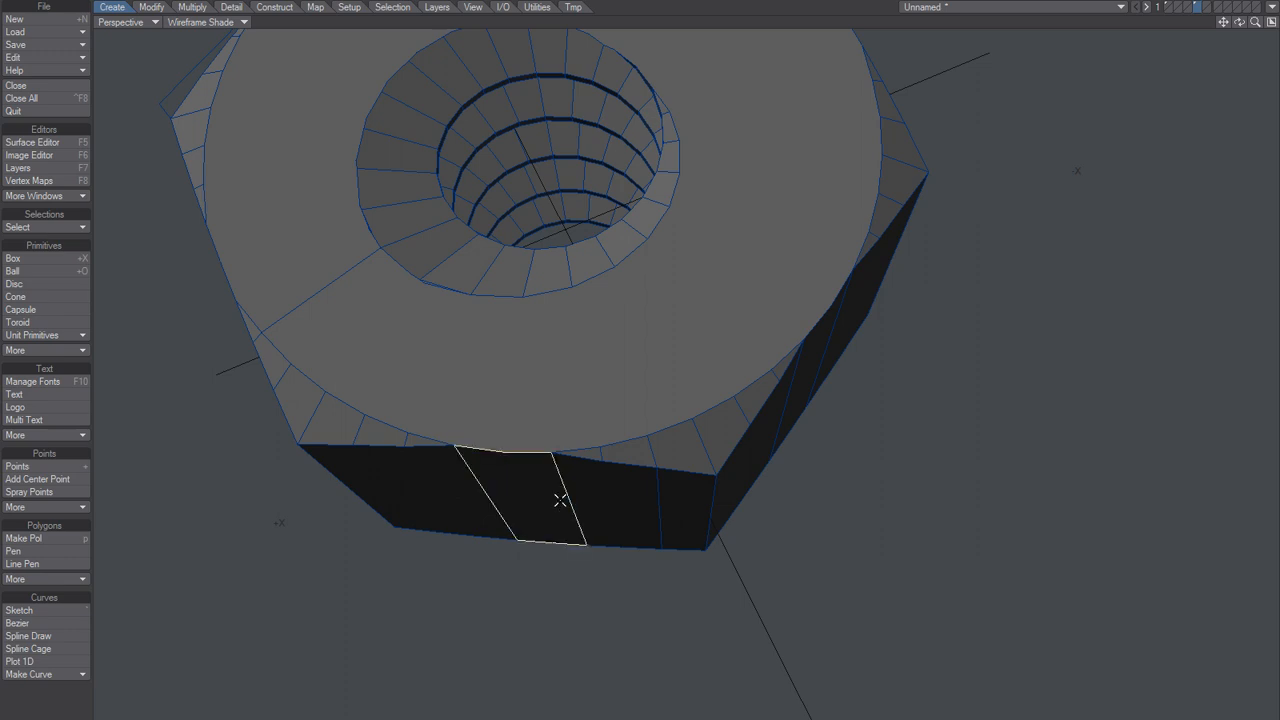
Step: Try tripling the selected middle polygon of the nut side, undo it, and clear the selection
{"action": "left_click_drag", "start_coordinate": [551, 494], "coordinate": [568, 451], "text": "alt"}
{"action": "scroll", "coordinate": [472, 434], "scroll_direction": "up", "scroll_amount": 4}
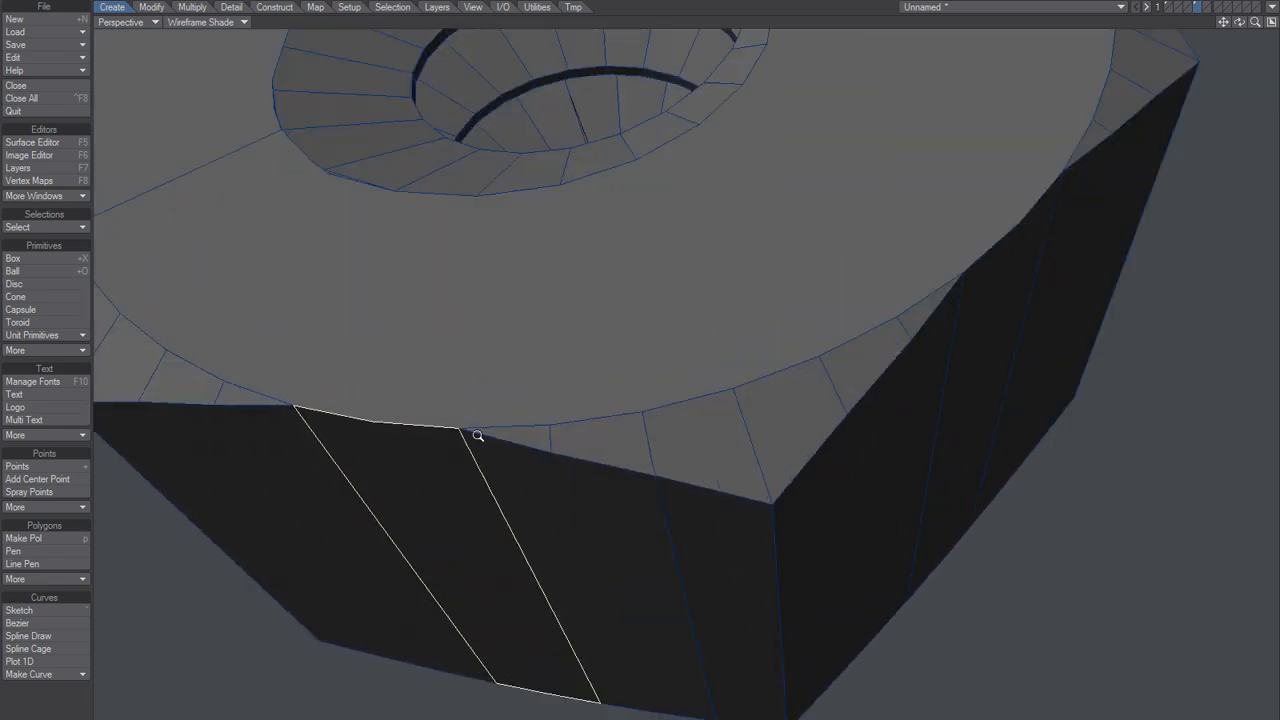
{"action": "left_click_drag", "start_coordinate": [477, 437], "coordinate": [636, 451], "text": "alt"}
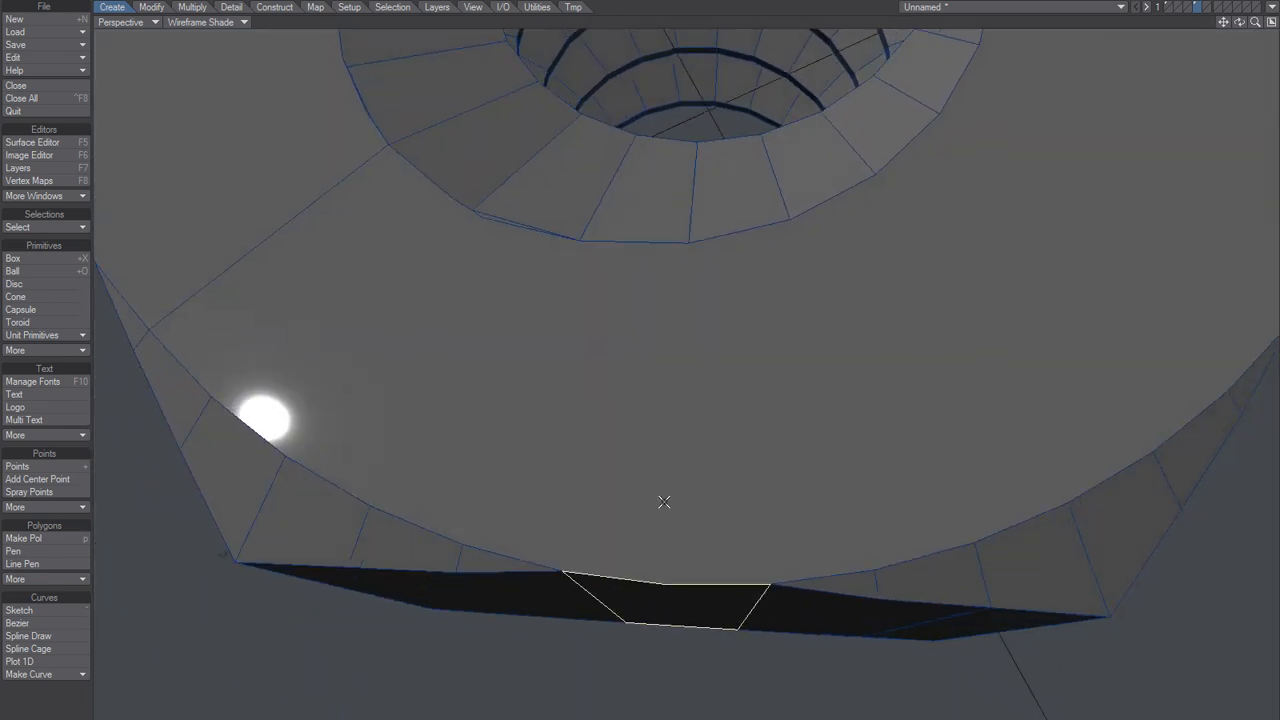
{"action": "key", "text": "shift+t"}
{"action": "left_click_drag", "start_coordinate": [713, 544], "coordinate": [698, 480], "text": "alt"}
{"action": "key", "text": "ctrl+z"}
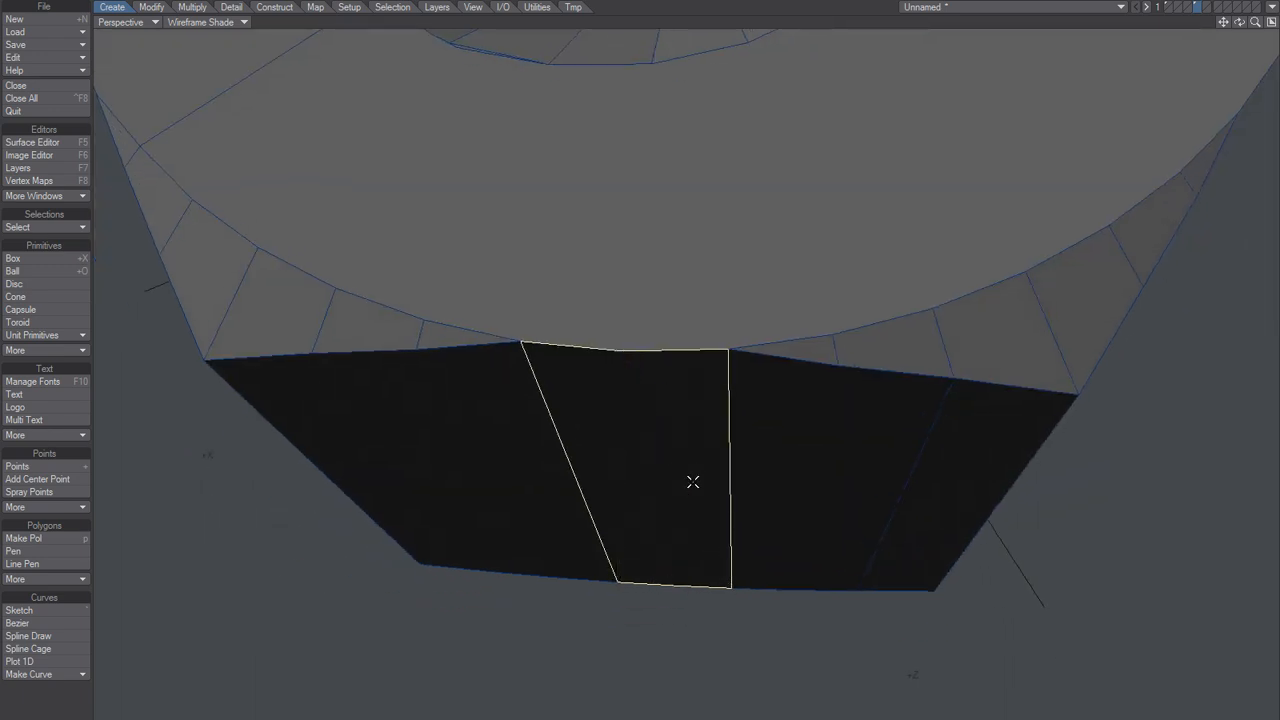
{"action": "key", "text": "slash"}
Step: Generate a nut with QuickBolt using the Square type and no chamfer
{"action": "left_click_drag", "start_coordinate": [804, 414], "coordinate": [699, 353], "text": "ctrl+alt"}
{"action": "left_click_drag", "start_coordinate": [699, 353], "coordinate": [667, 378], "text": "ctrl+alt"}
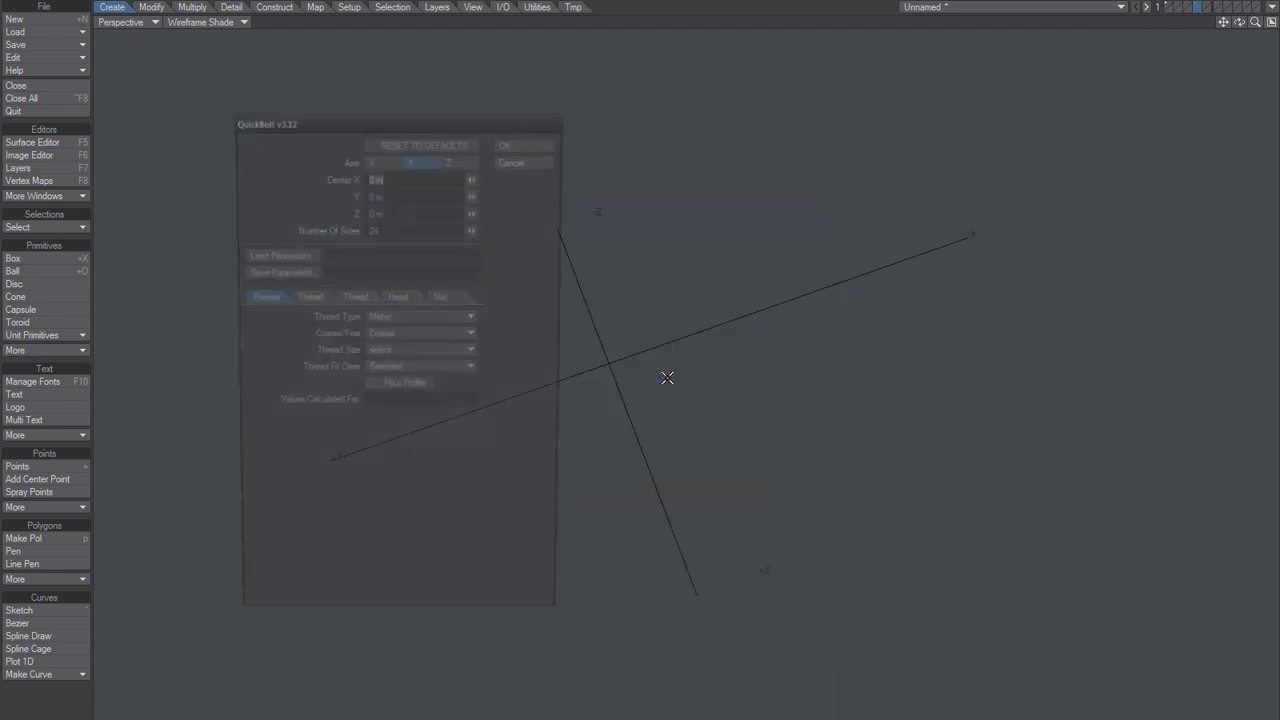
{"action": "left_click", "coordinate": [452, 297]}
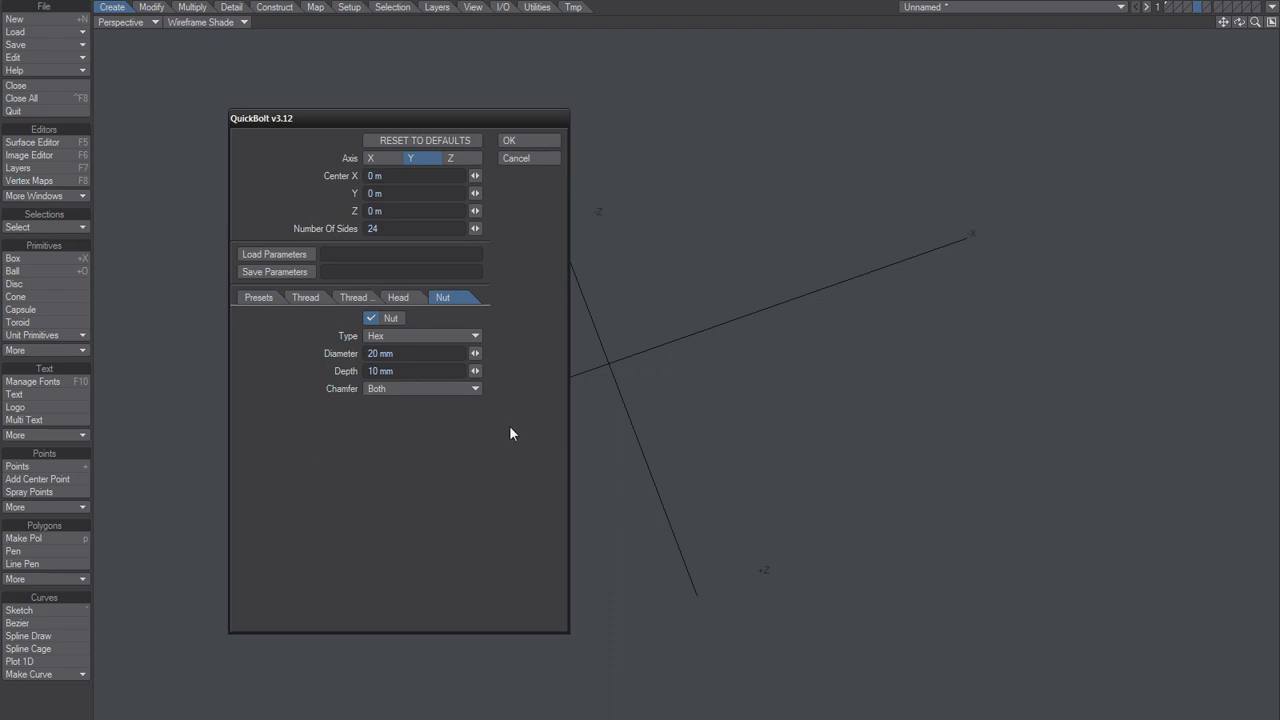
{"action": "left_click", "coordinate": [406, 336]}
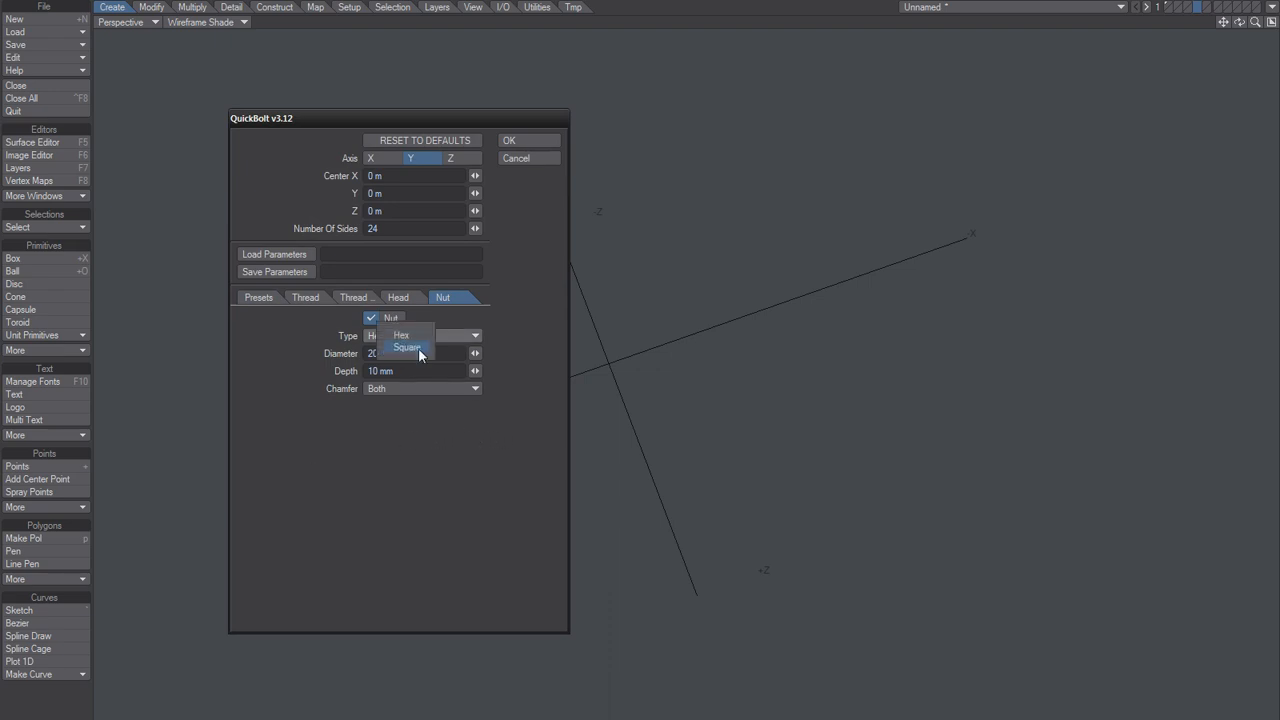
{"action": "left_click", "coordinate": [418, 348]}
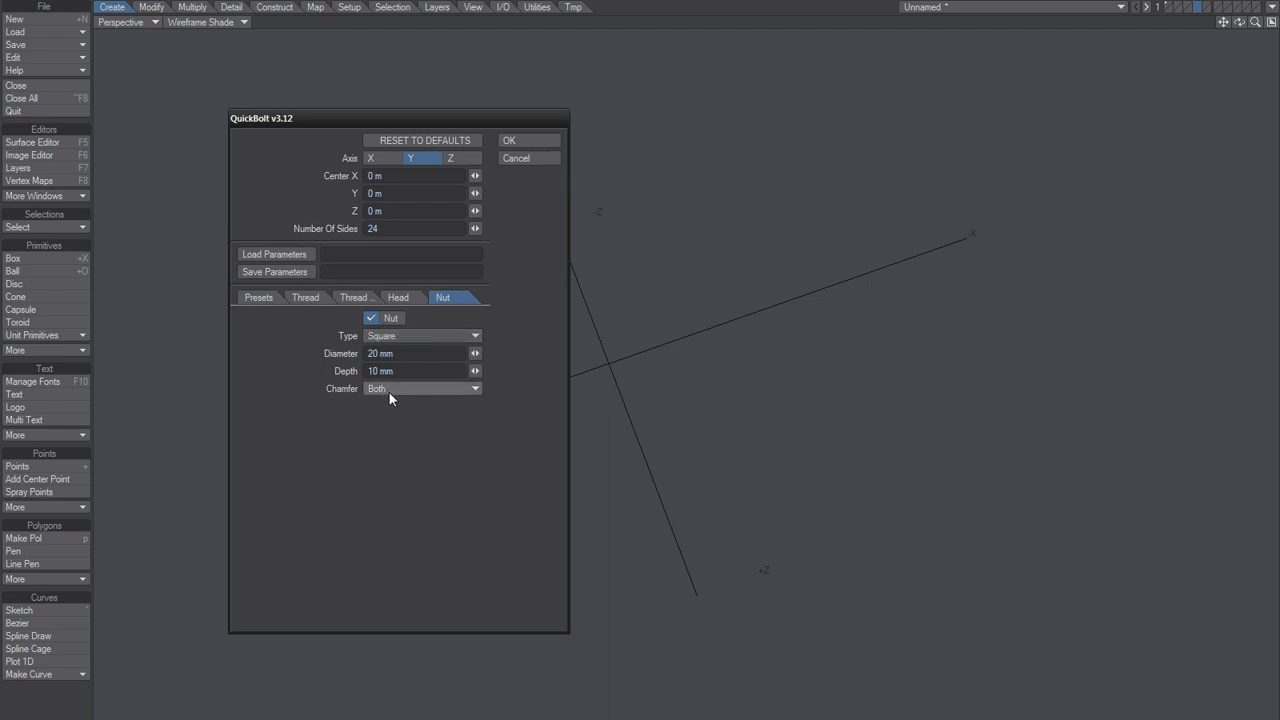
{"action": "left_click", "coordinate": [389, 396]}
{"action": "left_click", "coordinate": [388, 357]}
{"action": "left_click", "coordinate": [525, 142]}
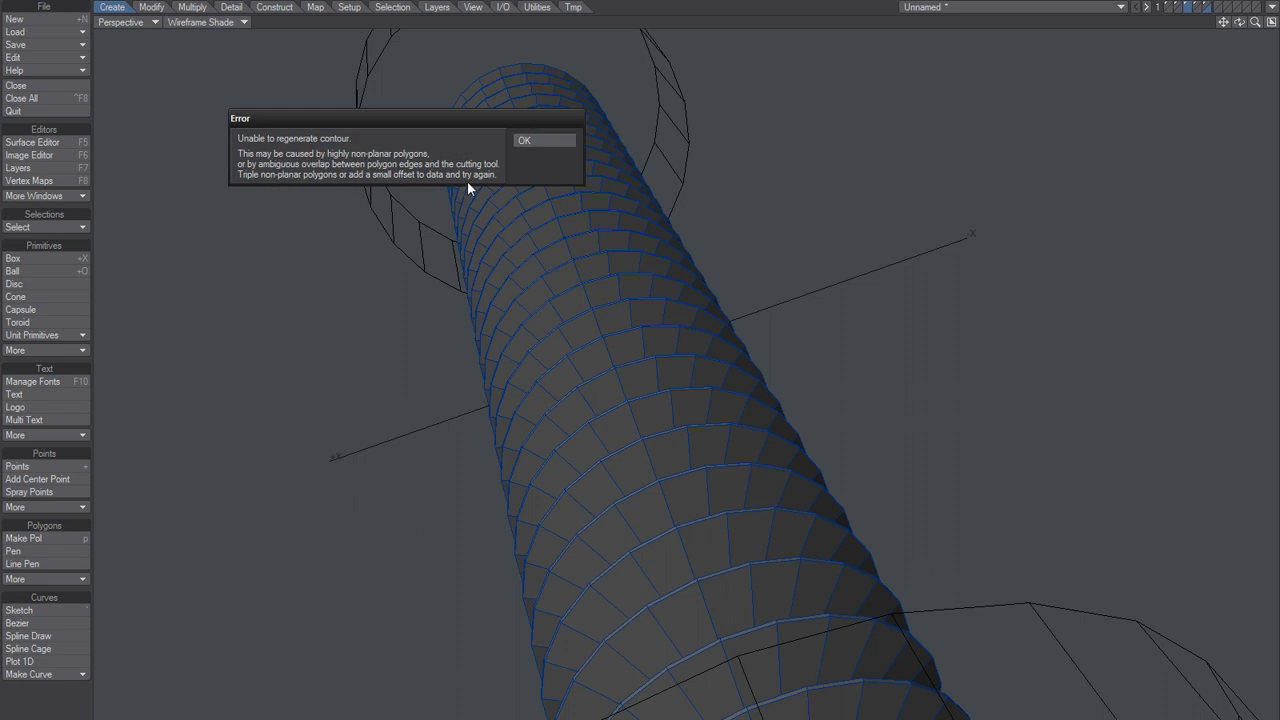
{"action": "left_click", "coordinate": [535, 139]}
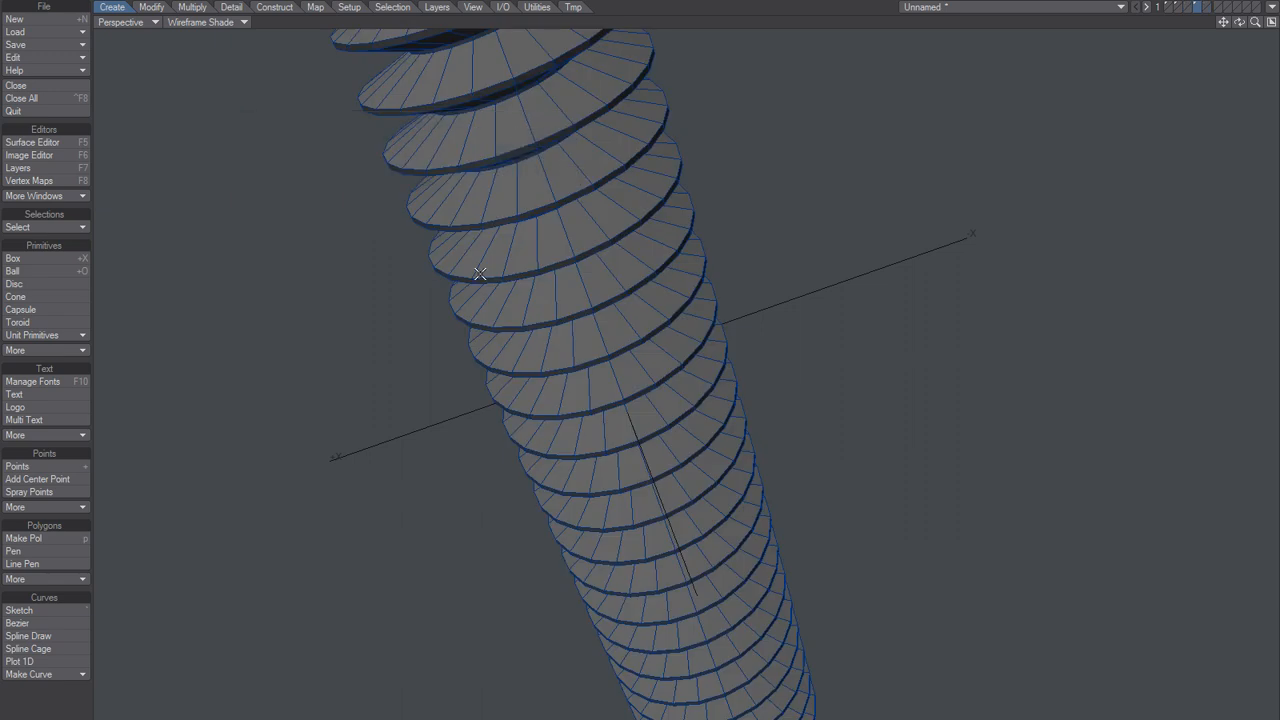
Step: Show the square nut's layer and triple the nut's upper face
{"action": "scroll", "coordinate": [584, 382], "scroll_direction": "down", "scroll_amount": 5}
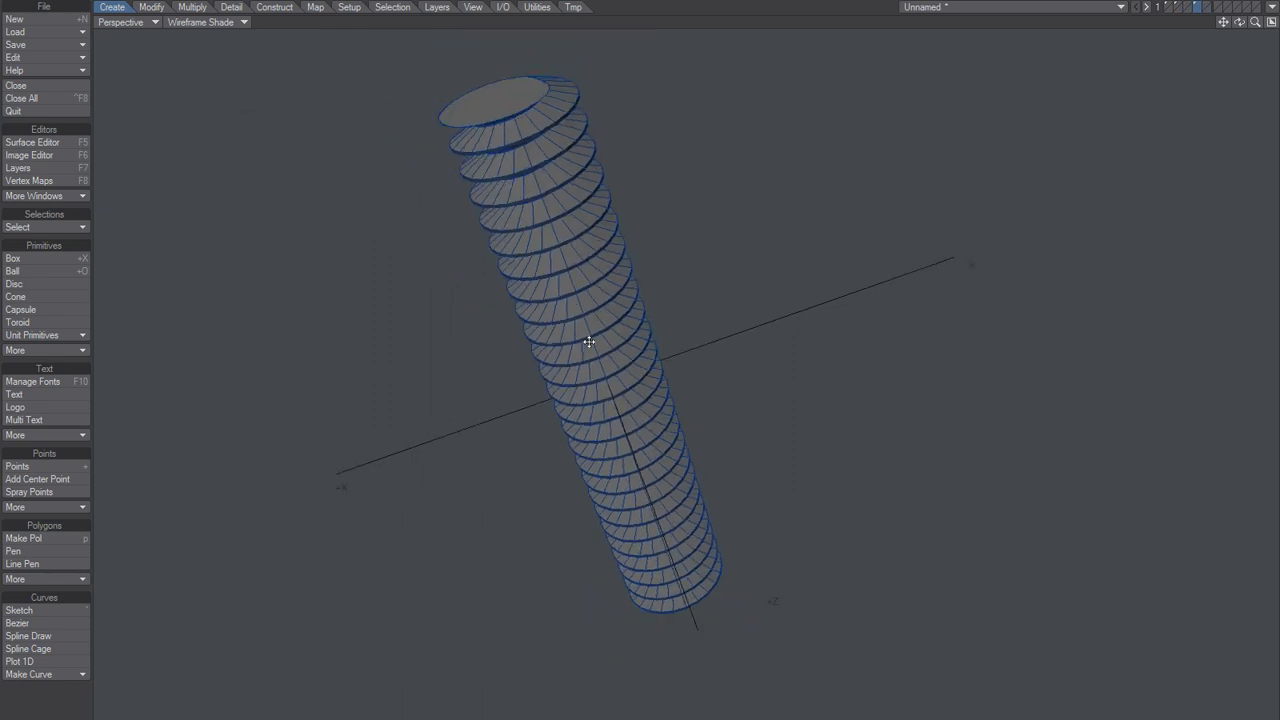
{"action": "left_click_drag", "start_coordinate": [589, 342], "coordinate": [646, 394], "text": "alt+shift"}
{"action": "key", "text": "2"}
{"action": "scroll", "coordinate": [623, 430], "scroll_direction": "up", "scroll_amount": 3}
{"action": "left_click", "coordinate": [578, 386]}
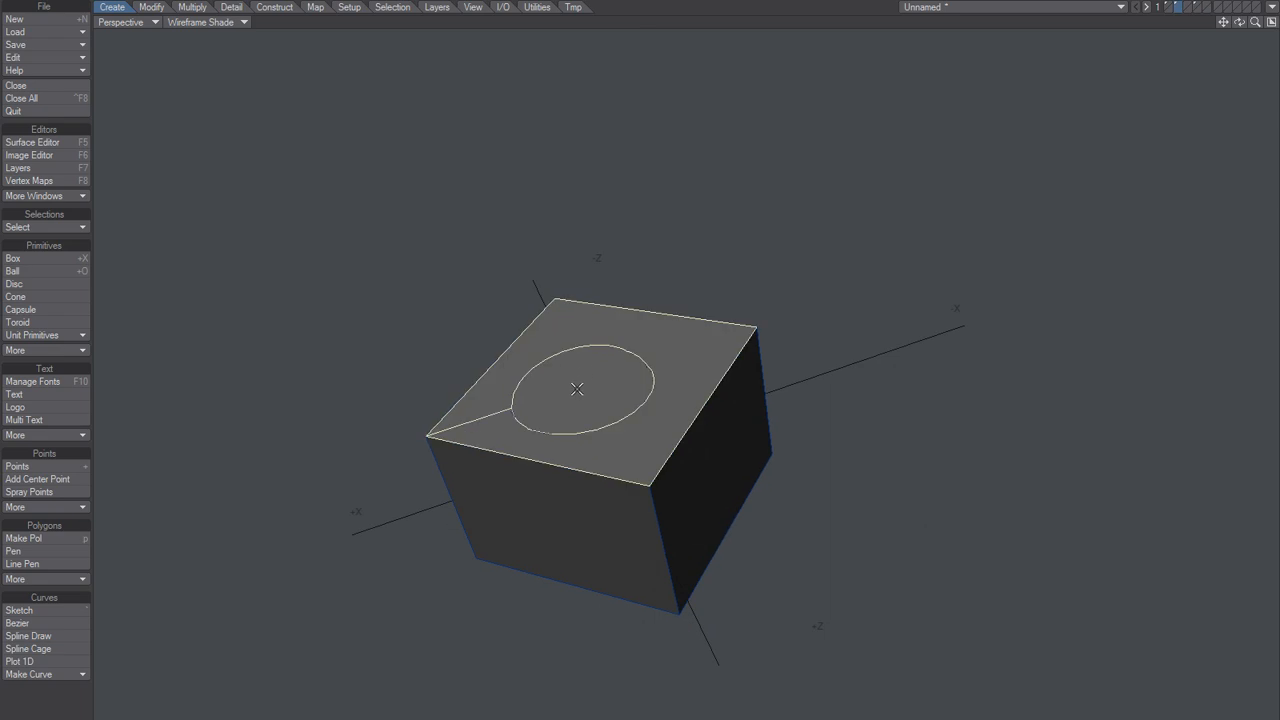
{"action": "scroll", "coordinate": [610, 415], "scroll_direction": "up", "scroll_amount": 3}
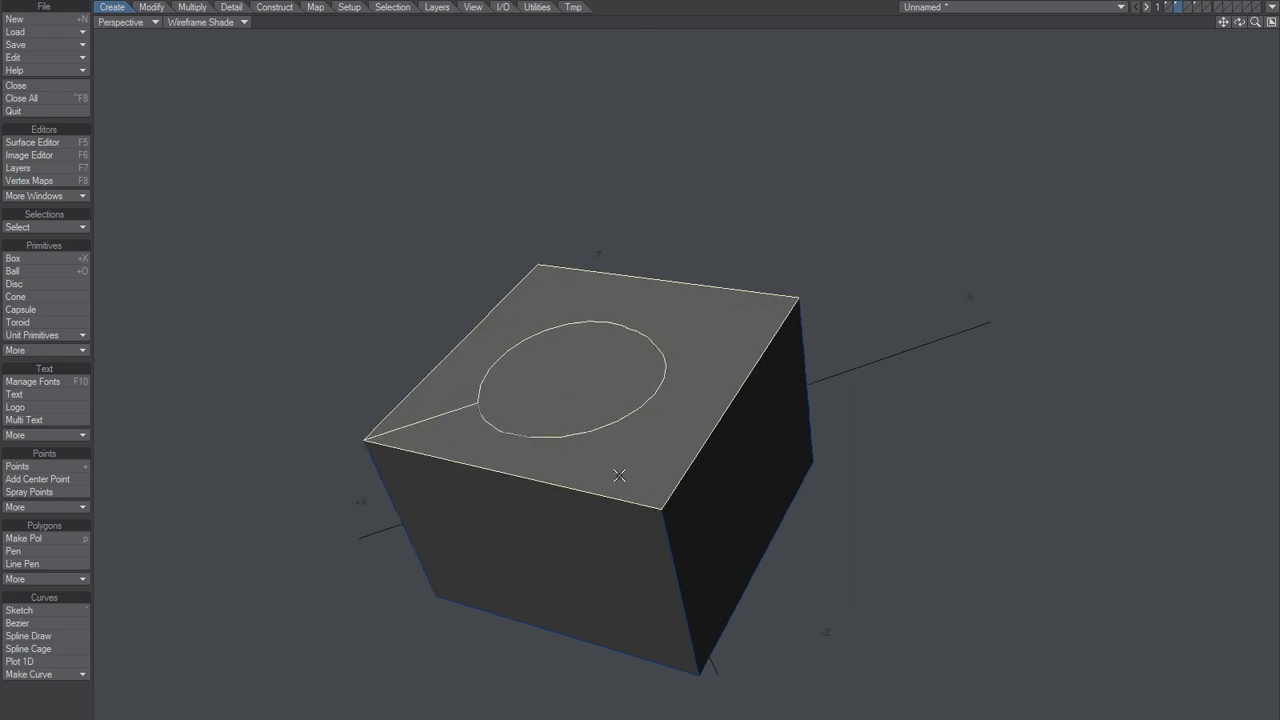
{"action": "key", "text": "shift+t"}
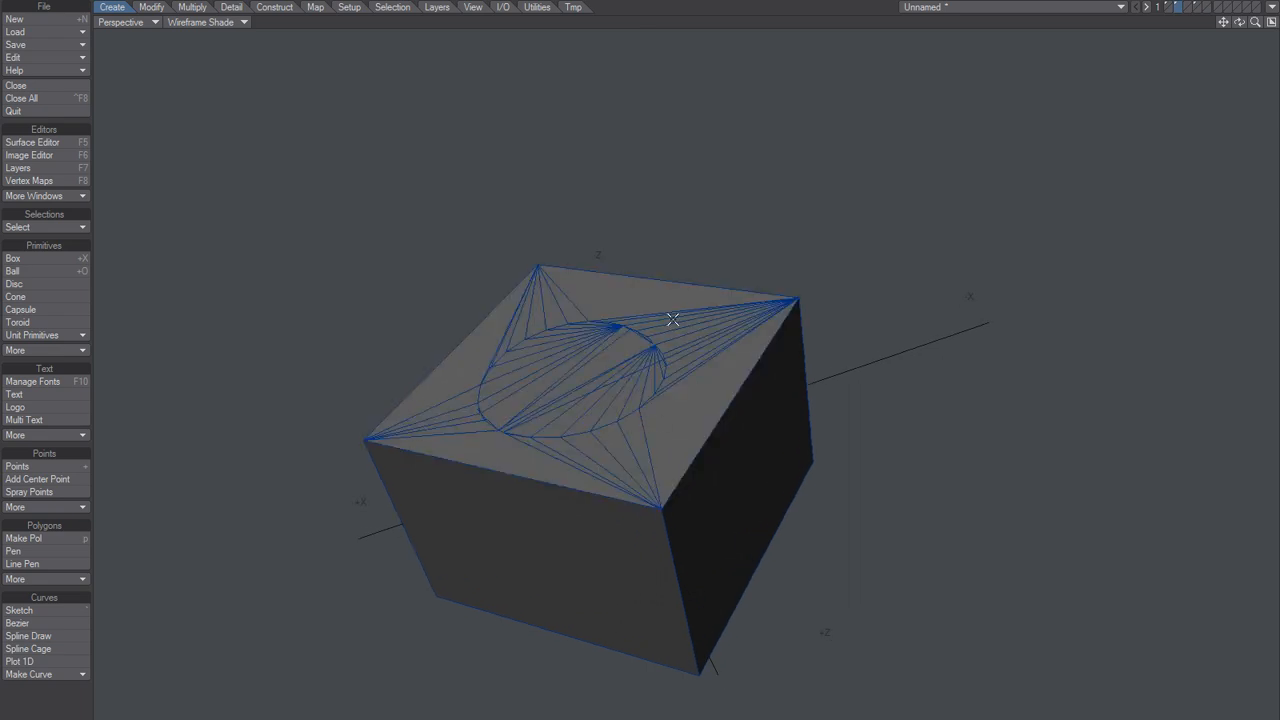
Step: Delete the triangles covering the hole in the square nut's upper face
{"action": "right_click_drag", "start_coordinate": [673, 319], "coordinate": [658, 294]}
{"action": "left_click_drag", "start_coordinate": [530, 349], "coordinate": [529, 380], "text": "shift"}
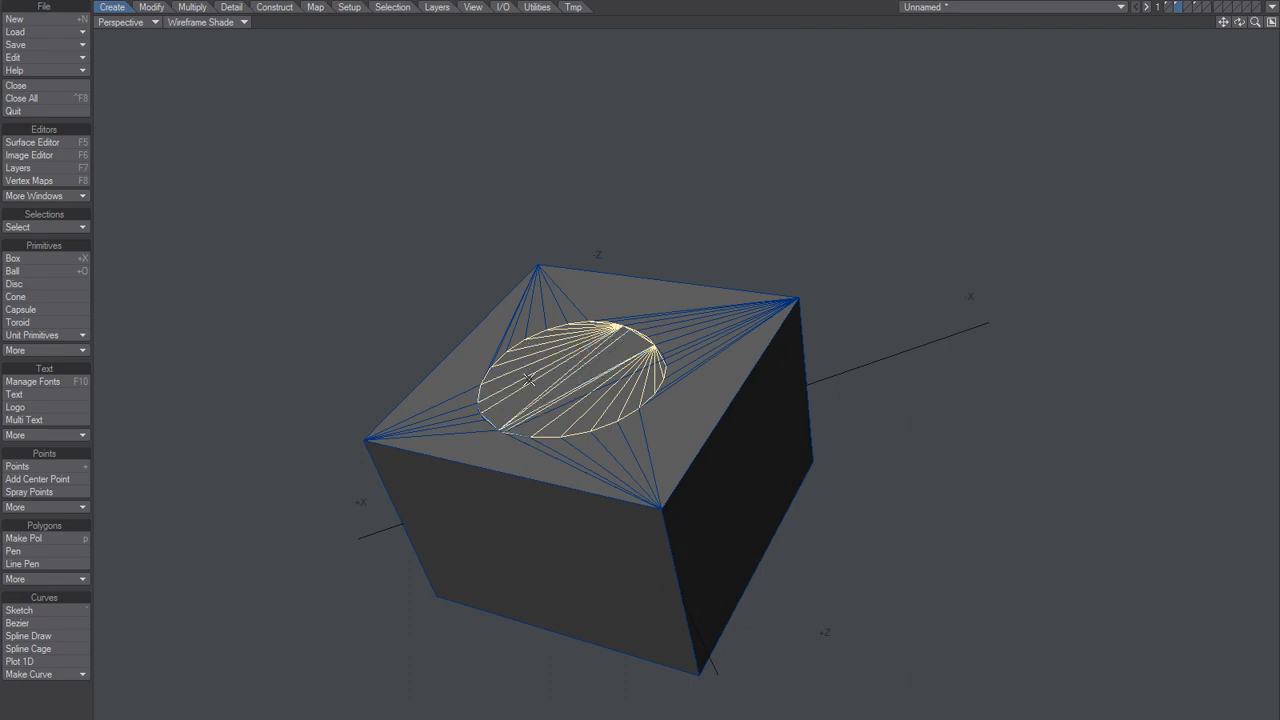
{"action": "key", "text": "Delete"}
{"action": "left_click", "coordinate": [640, 358]}
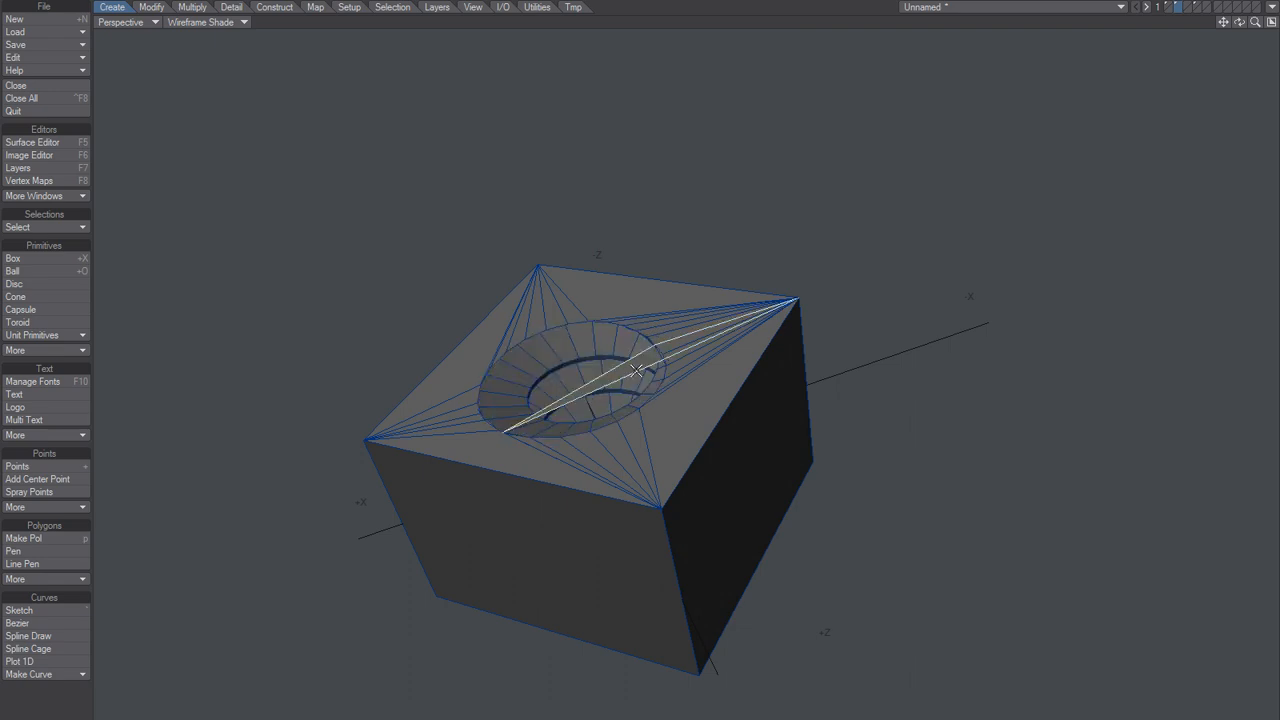
{"action": "key", "text": "Delete"}
Step: Triple the square nut's underside and remove the triangles that cover its threaded hole
{"action": "left_click_drag", "start_coordinate": [637, 371], "coordinate": [586, 511], "text": "alt"}
{"action": "left_click_drag", "start_coordinate": [626, 586], "coordinate": [737, 477], "text": "alt"}
{"action": "key", "text": "ctrl+t"}
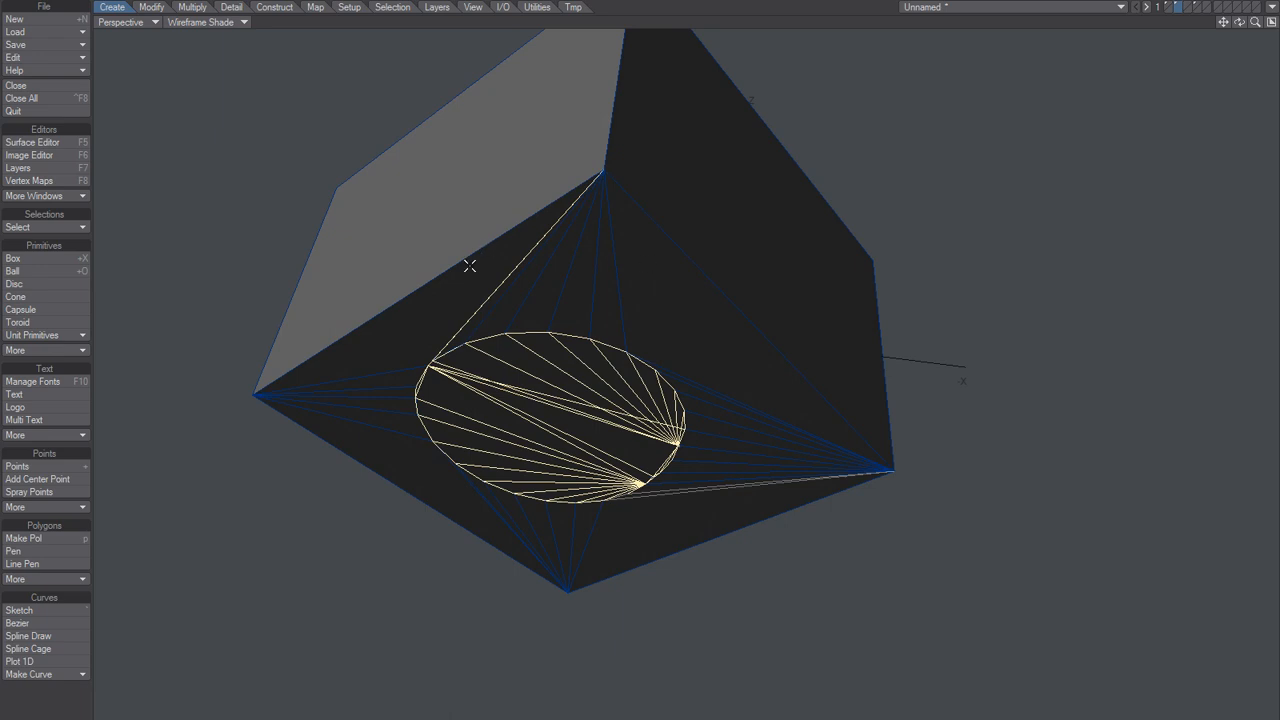
{"action": "left_click_drag", "start_coordinate": [509, 266], "coordinate": [576, 266], "text": "alt"}
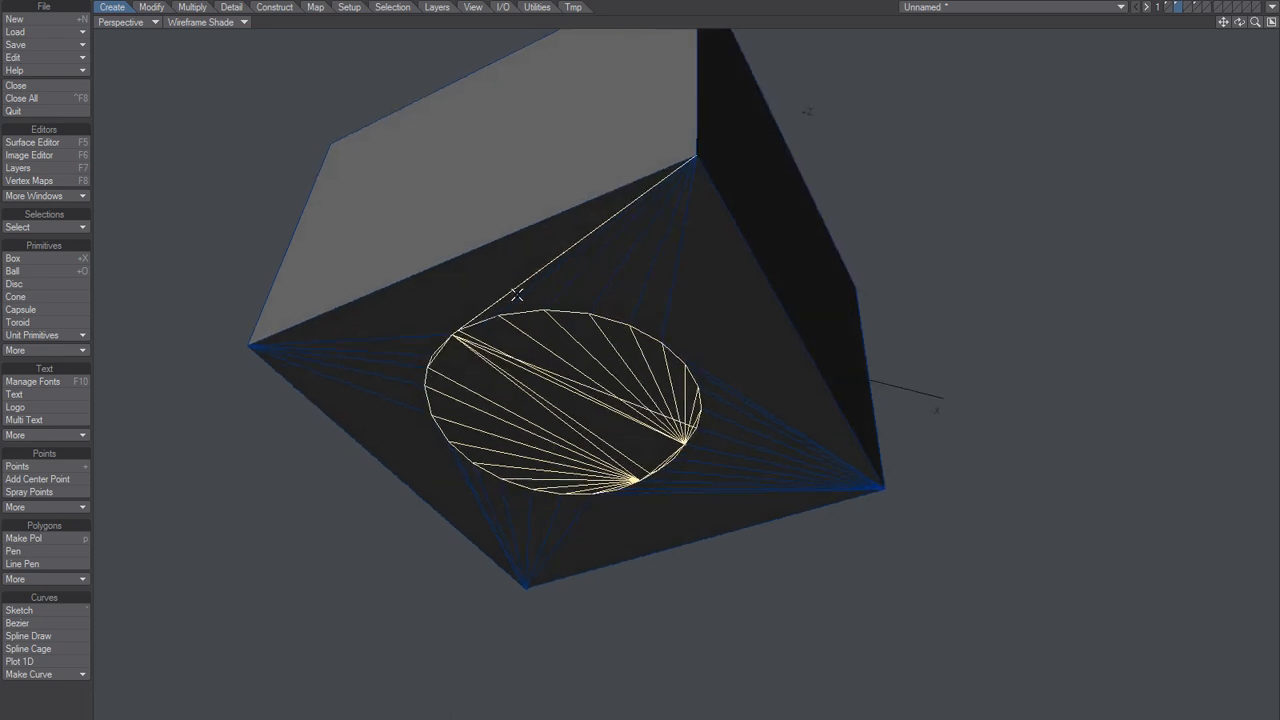
{"action": "mouse_move", "coordinate": [517, 295]}
{"action": "left_mouse_down", "text": "alt"}
{"action": "mouse_move", "coordinate": [571, 300]}
{"action": "mouse_move", "coordinate": [651, 240]}
{"action": "mouse_move", "coordinate": [586, 180]}
{"action": "mouse_move", "coordinate": [576, 271]}
{"action": "mouse_move", "coordinate": [783, 297]}
{"action": "mouse_move", "coordinate": [774, 274]}
{"action": "mouse_move", "coordinate": [686, 337]}
{"action": "mouse_move", "coordinate": [637, 491]}
{"action": "mouse_move", "coordinate": [641, 347]}
{"action": "mouse_move", "coordinate": [654, 563]}
{"action": "mouse_move", "coordinate": [604, 514]}
{"action": "mouse_move", "coordinate": [636, 438]}
{"action": "mouse_move", "coordinate": [625, 430]}
{"action": "mouse_move", "coordinate": [689, 600]}
{"action": "mouse_move", "coordinate": [694, 499]}
{"action": "mouse_move", "coordinate": [729, 571]}
{"action": "mouse_move", "coordinate": [826, 326]}
{"action": "mouse_move", "coordinate": [714, 358]}
{"action": "left_mouse_up", "text": "alt"}
{"action": "left_click_drag", "start_coordinate": [714, 358], "coordinate": [736, 292], "text": "ctrl+alt"}
{"action": "left_click_drag", "start_coordinate": [736, 292], "coordinate": [754, 388], "text": "alt+shift"}
{"action": "left_click_drag", "start_coordinate": [754, 388], "coordinate": [774, 464], "text": "alt"}
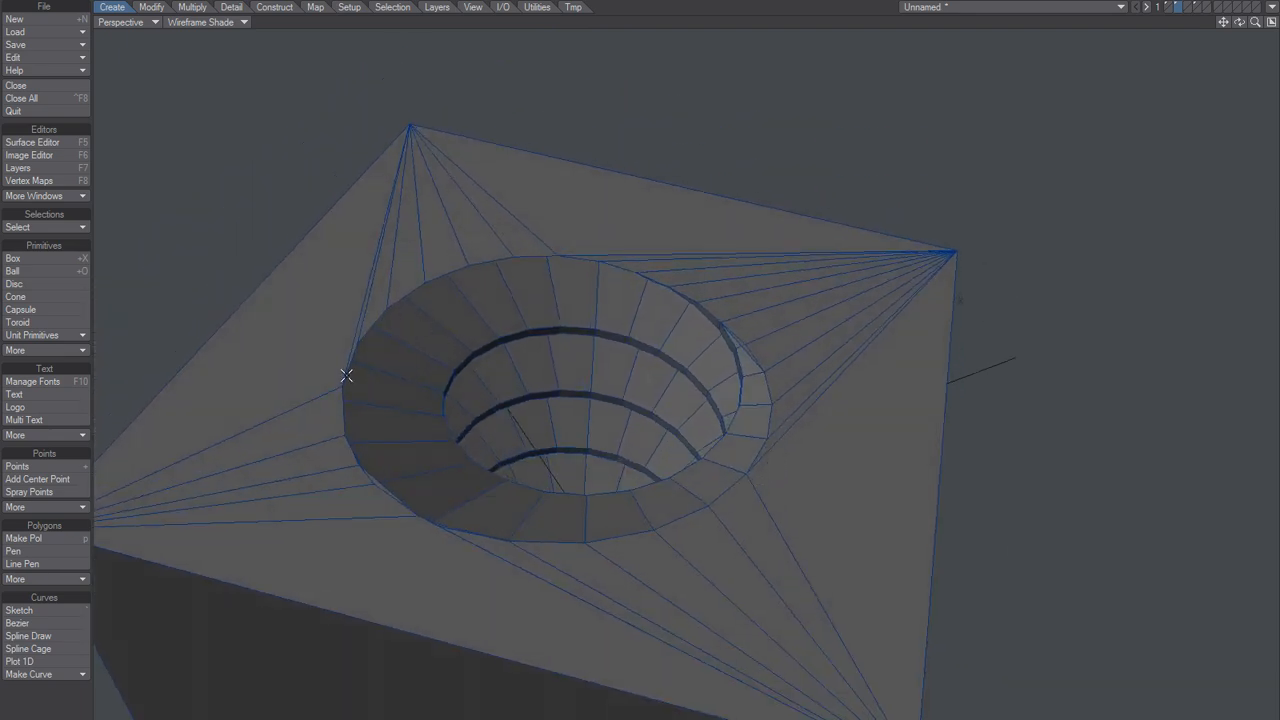
Step: Examine the square nut's threaded hole and the tripled geometry around its rim from several angles
{"action": "mouse_move", "coordinate": [349, 370]}
{"action": "right_mouse_down"}
{"action": "mouse_move", "coordinate": [493, 224]}
{"action": "mouse_move", "coordinate": [774, 279]}
{"action": "mouse_move", "coordinate": [624, 544]}
{"action": "mouse_move", "coordinate": [390, 246]}
{"action": "mouse_move", "coordinate": [794, 495]}
{"action": "mouse_move", "coordinate": [594, 206]}
{"action": "mouse_move", "coordinate": [432, 250]}
{"action": "mouse_move", "coordinate": [790, 492]}
{"action": "mouse_move", "coordinate": [709, 417]}
{"action": "right_mouse_up"}
{"action": "scroll", "coordinate": [709, 455], "scroll_direction": "down", "scroll_amount": 2}
{"action": "left_click_drag", "start_coordinate": [674, 494], "coordinate": [599, 476], "text": "alt"}
{"action": "scroll", "coordinate": [766, 444], "scroll_direction": "down", "scroll_amount": 4}
{"action": "scroll", "coordinate": [599, 476], "scroll_direction": "up", "scroll_amount": 3}
{"action": "left_click_drag", "start_coordinate": [640, 436], "coordinate": [666, 416], "text": "alt"}
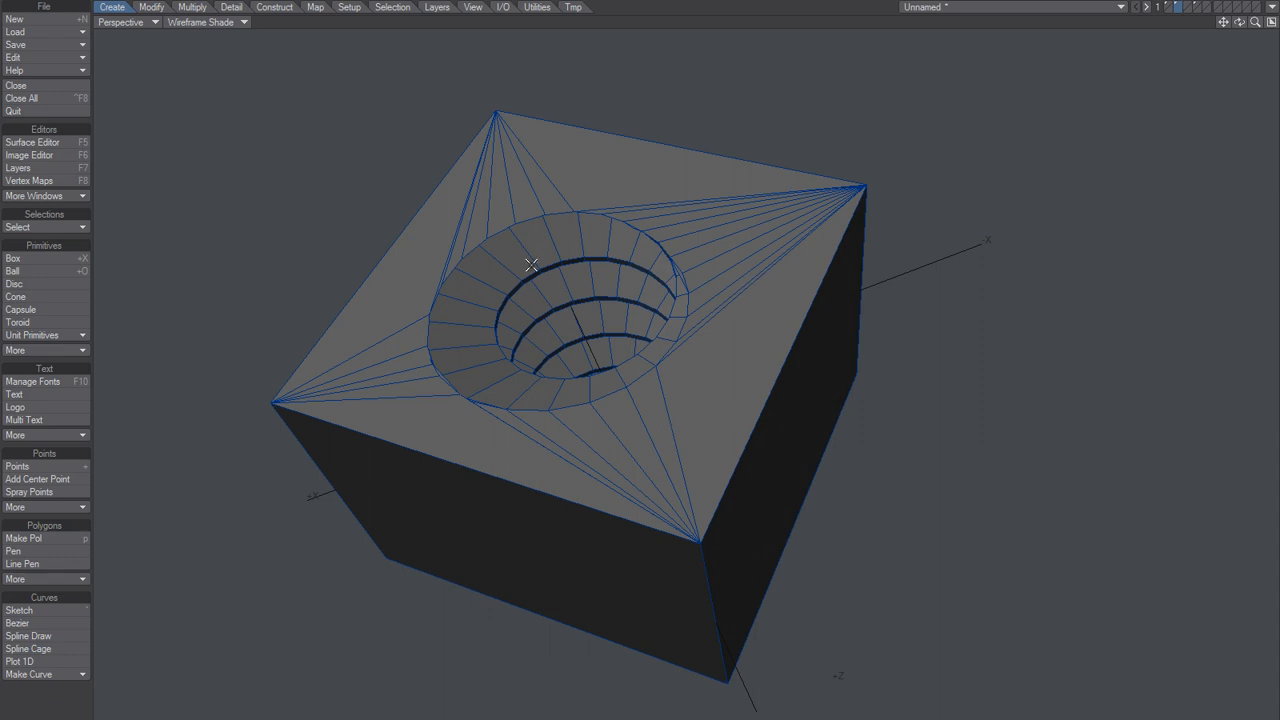
{"action": "left_click_drag", "start_coordinate": [601, 389], "coordinate": [729, 372], "text": "alt"}
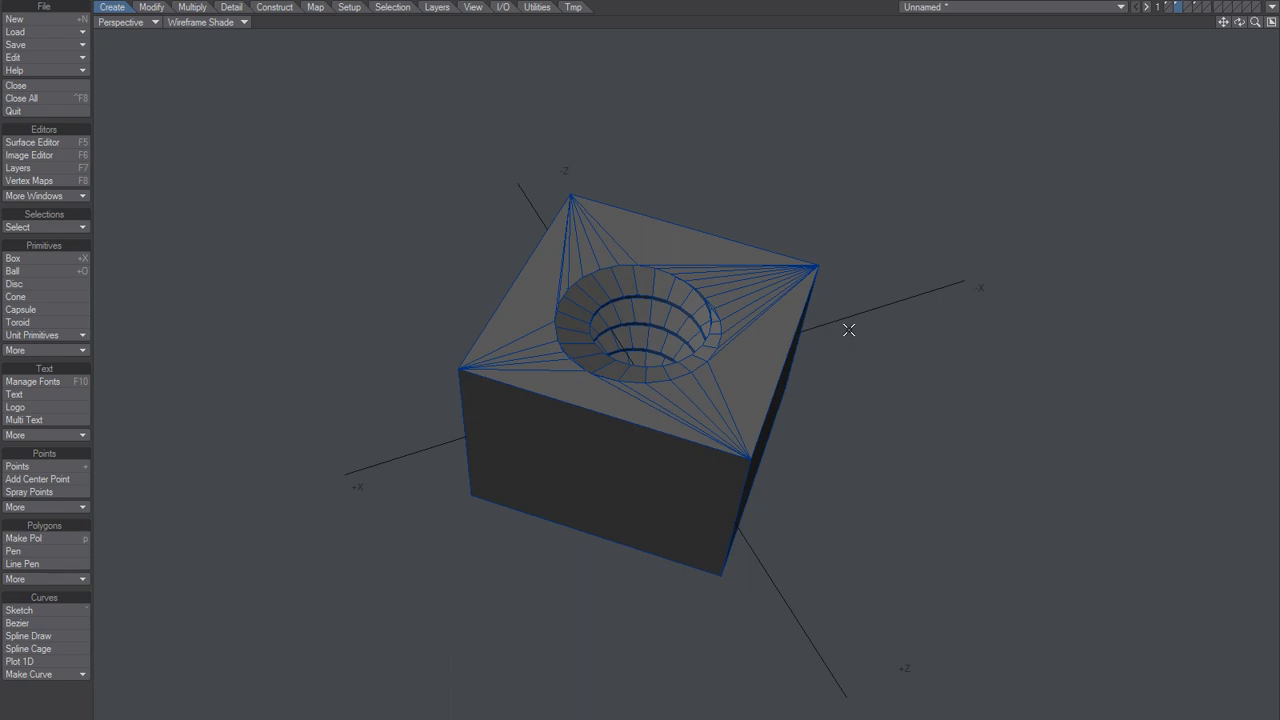
Step: Delete the square nut, reopen QuickBolt and turn off its Nut option
{"action": "key", "text": "Delete"}
{"action": "key", "text": "F1"}
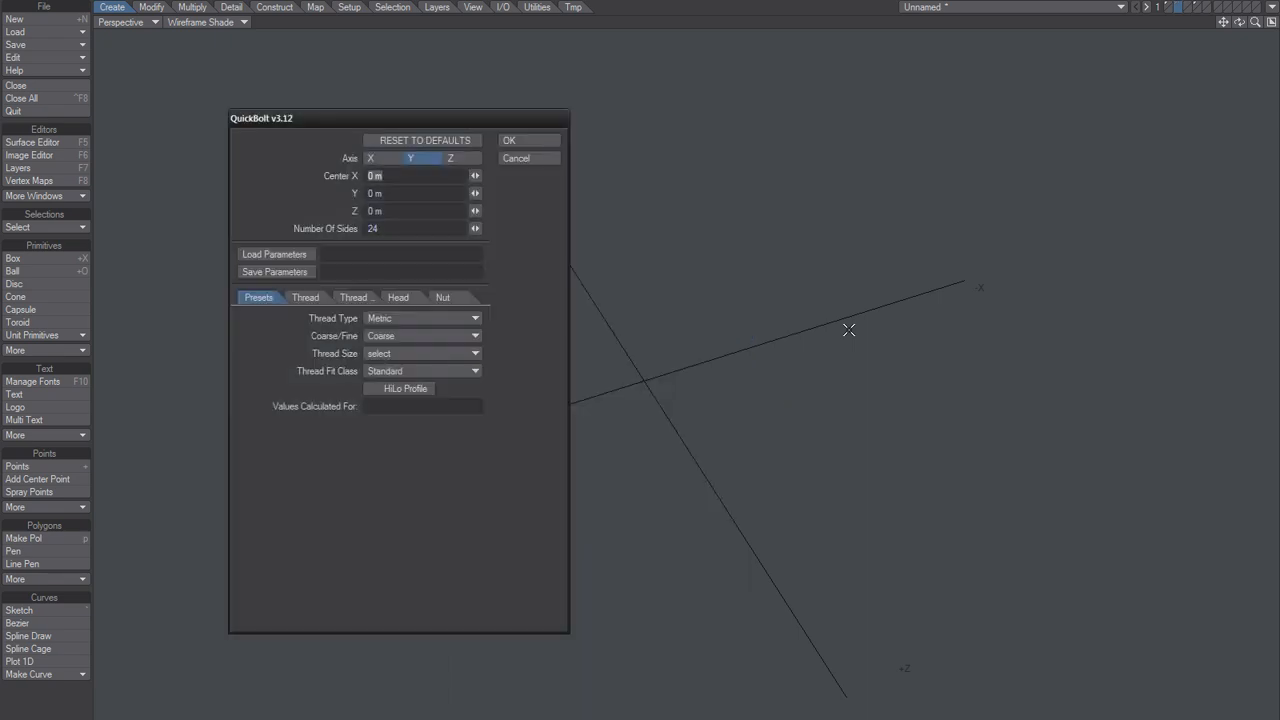
{"action": "left_click", "coordinate": [443, 297]}
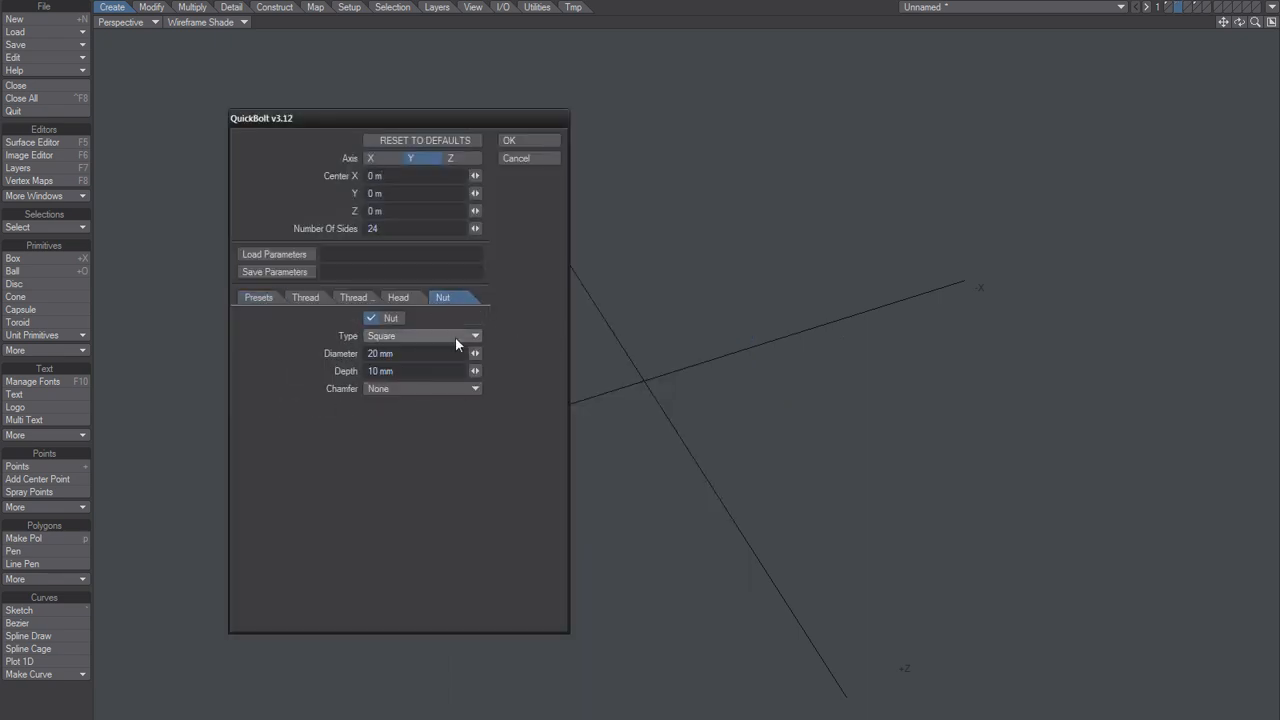
{"action": "left_click", "coordinate": [381, 319]}
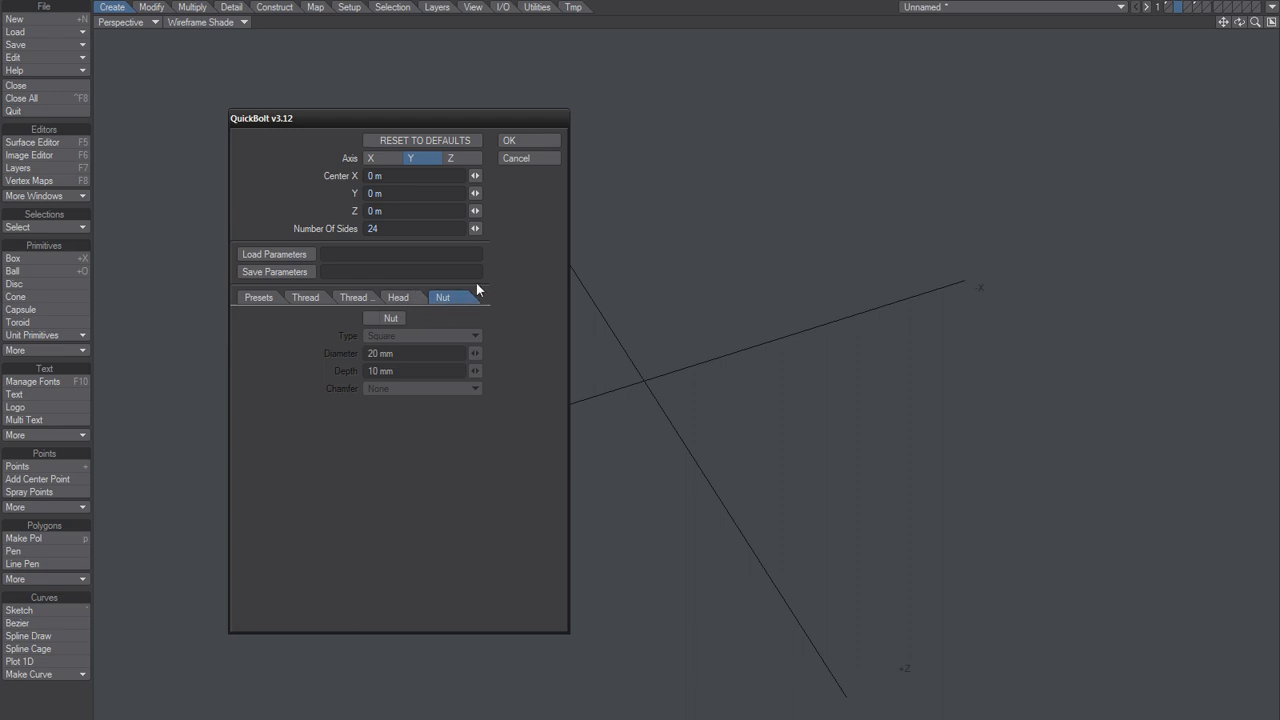
Step: Review the Head, Thread and preset settings, and run QuickBolt with only the thread enabled
{"action": "left_click", "coordinate": [400, 298]}
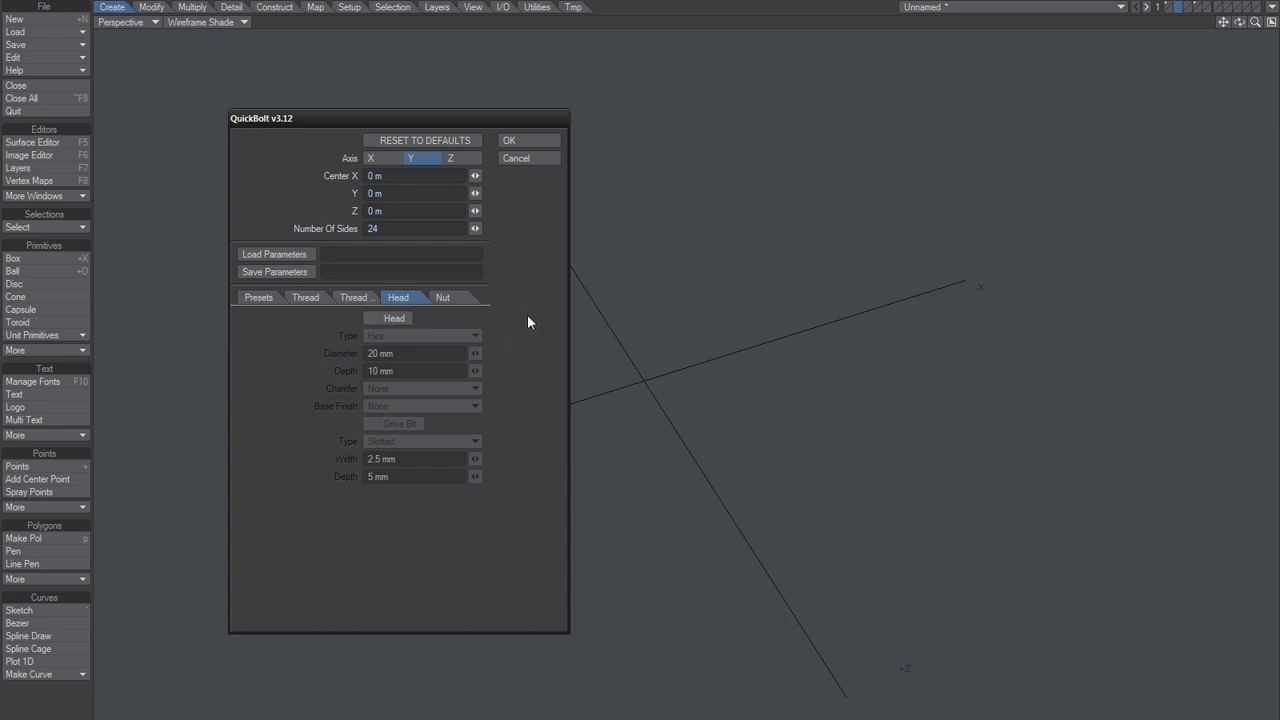
{"action": "left_click", "coordinate": [354, 296]}
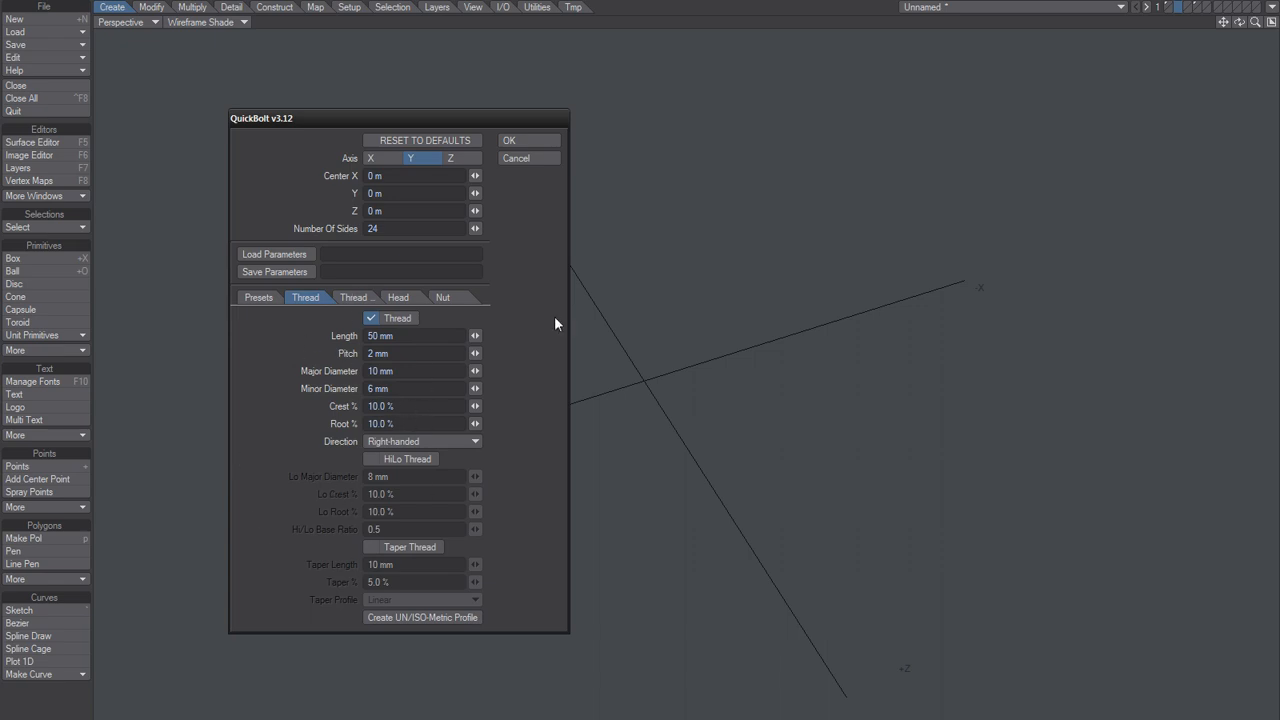
{"action": "left_click", "coordinate": [358, 299]}
{"action": "left_click", "coordinate": [408, 299]}
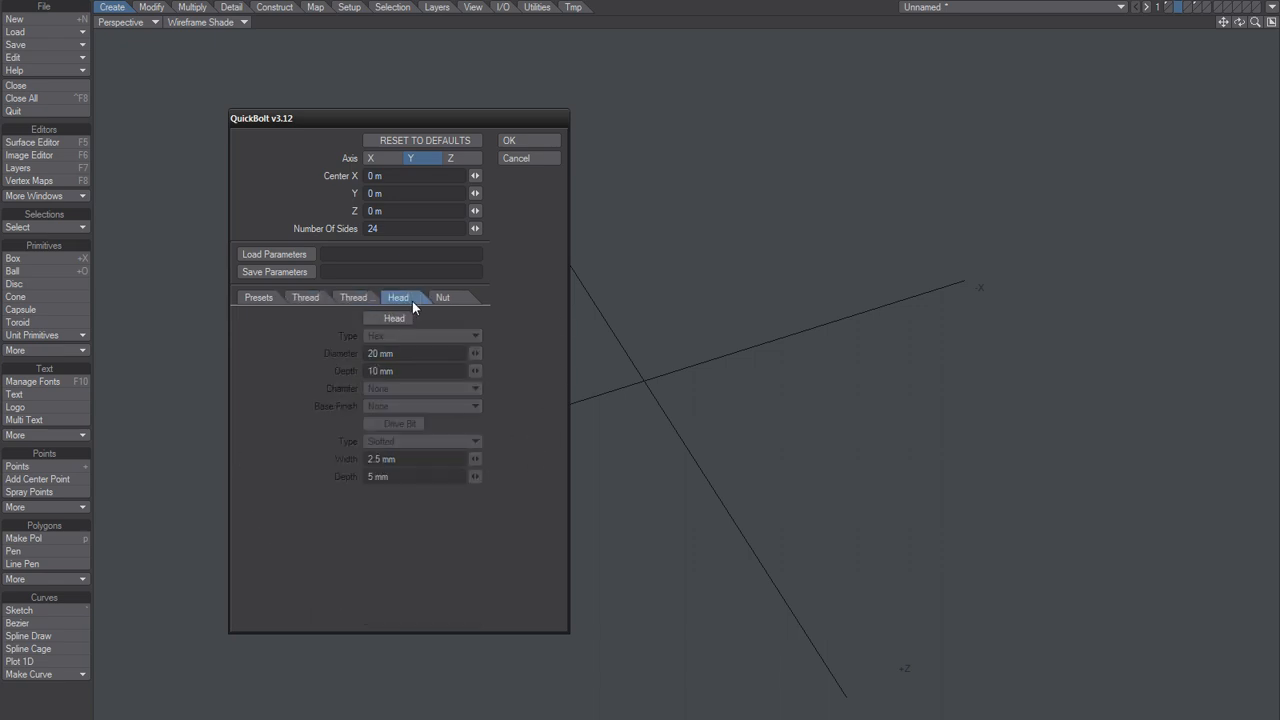
{"action": "left_click", "coordinate": [259, 298]}
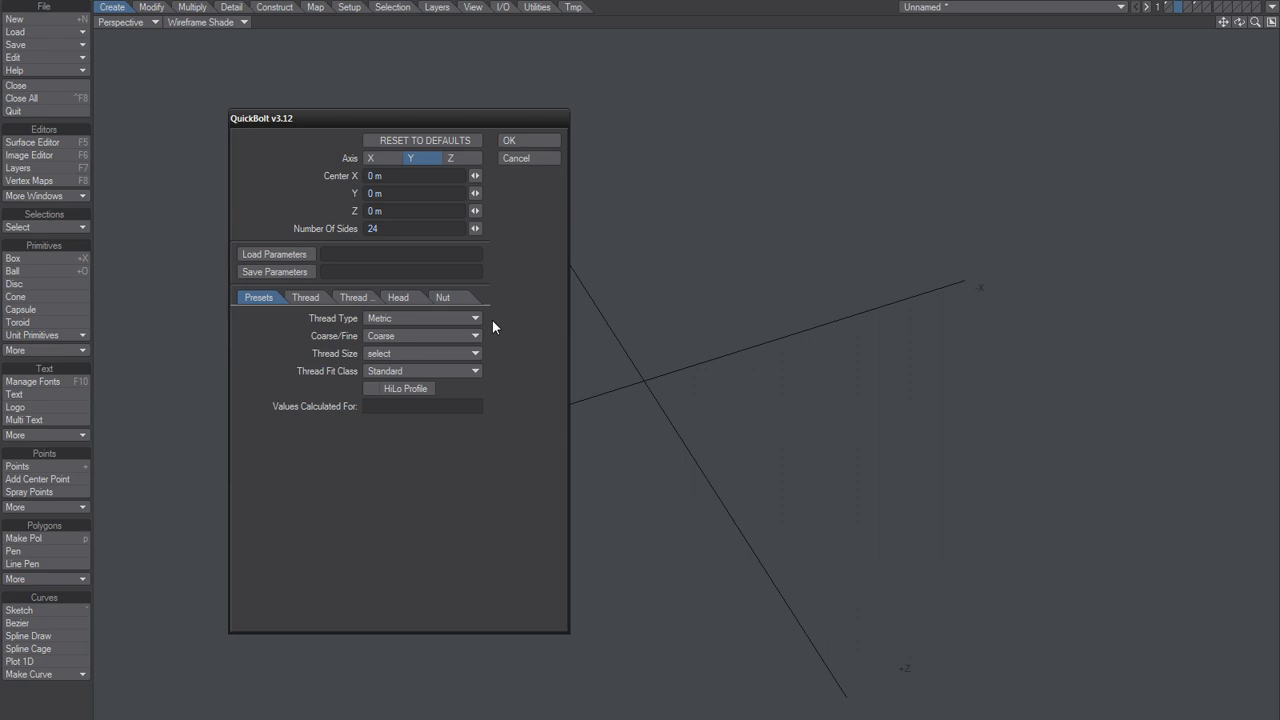
{"action": "left_click", "coordinate": [540, 139]}
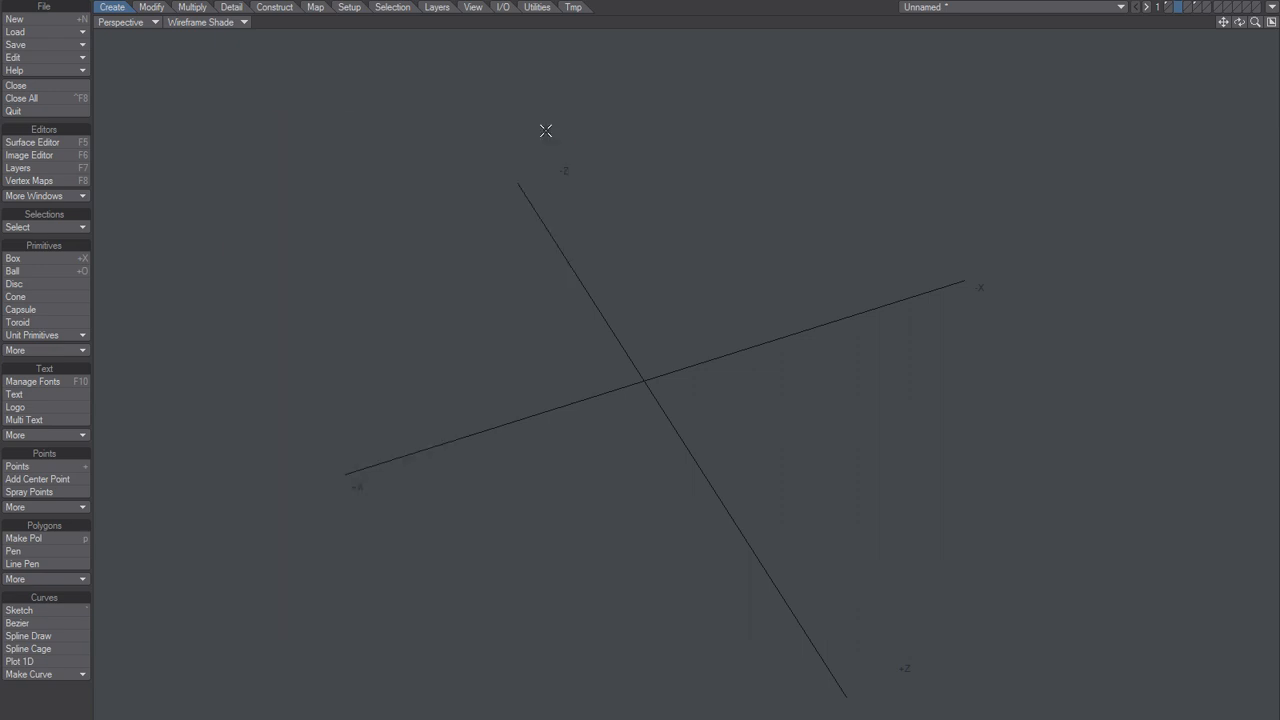